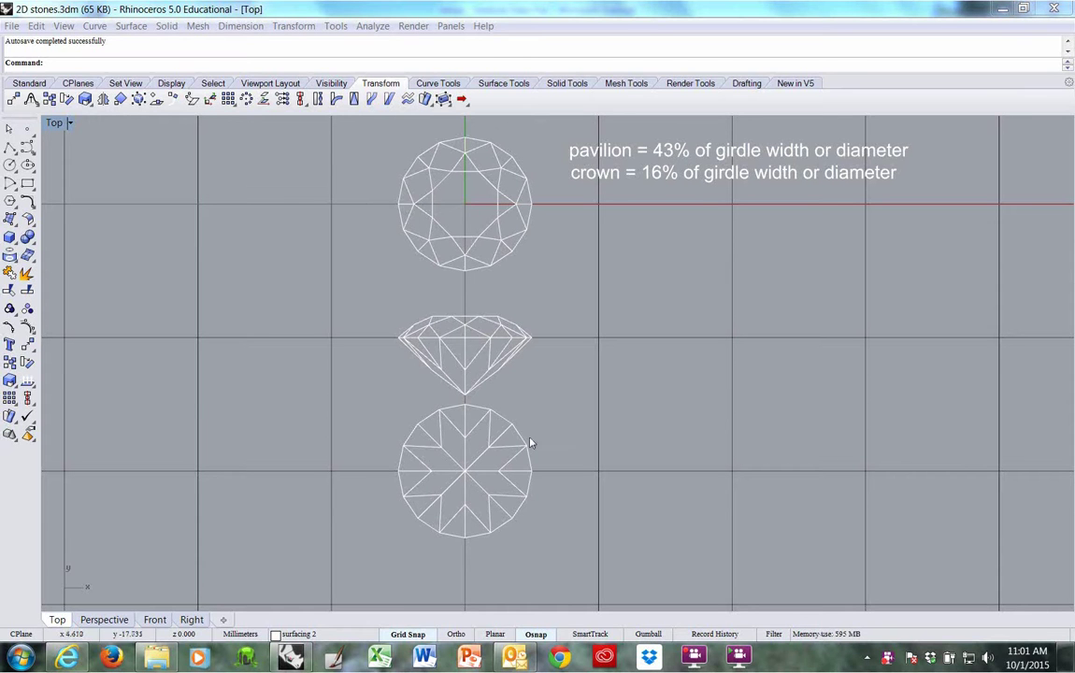
Examine the three 2D diamond drawings in the Top view, the four-viewport layout and the other views, ending in Perspective.
{"action": "right_click_drag", "start_coordinate": [547, 420], "coordinate": [525, 424]}
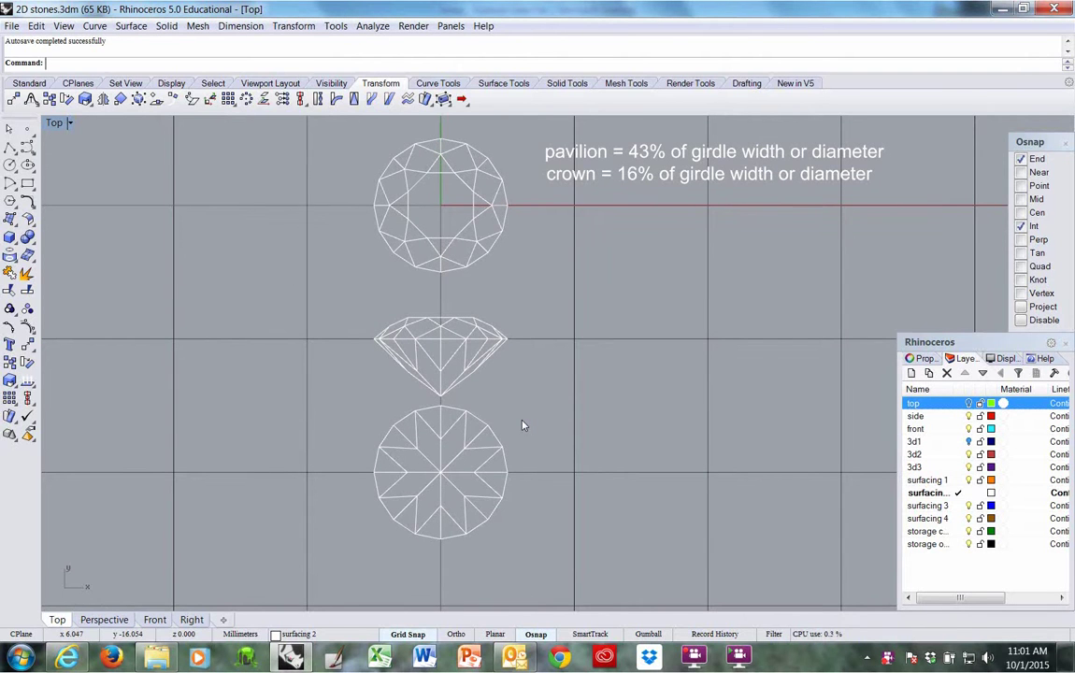
{"action": "right_click_drag", "start_coordinate": [526, 417], "coordinate": [567, 415]}
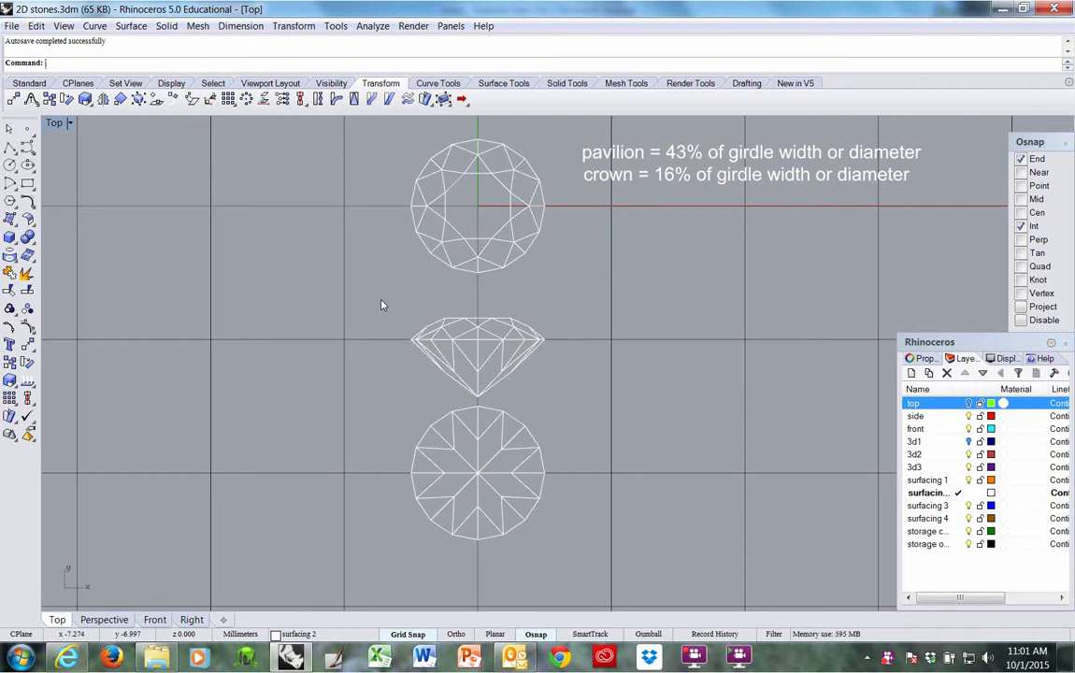
{"action": "double_click", "coordinate": [54, 125]}
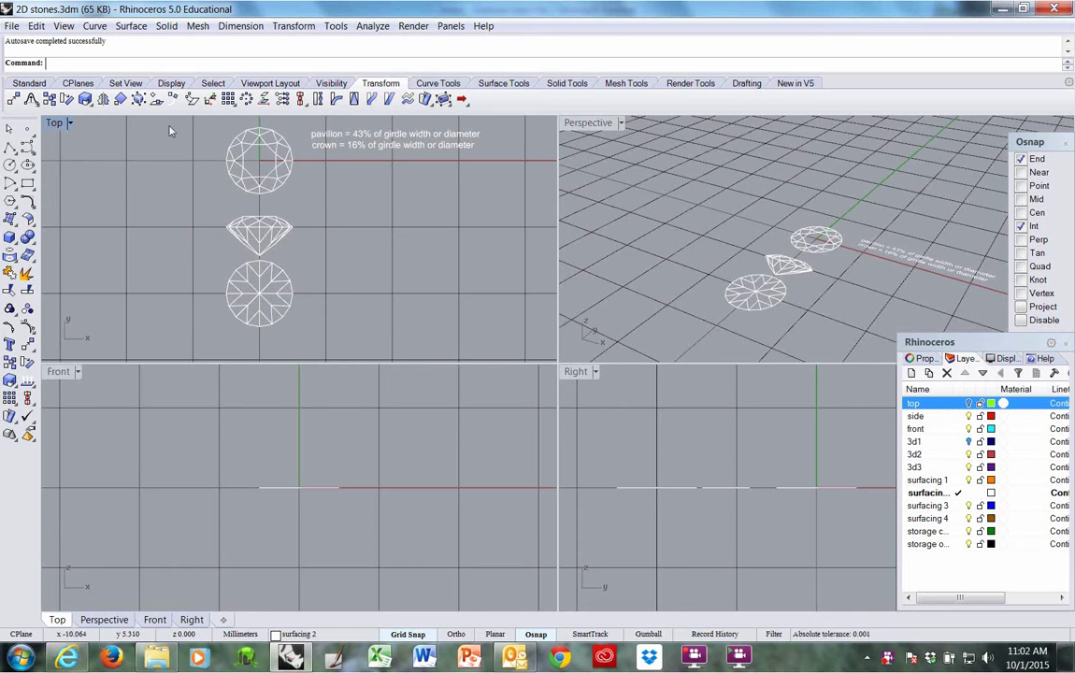
{"action": "double_click", "coordinate": [54, 125]}
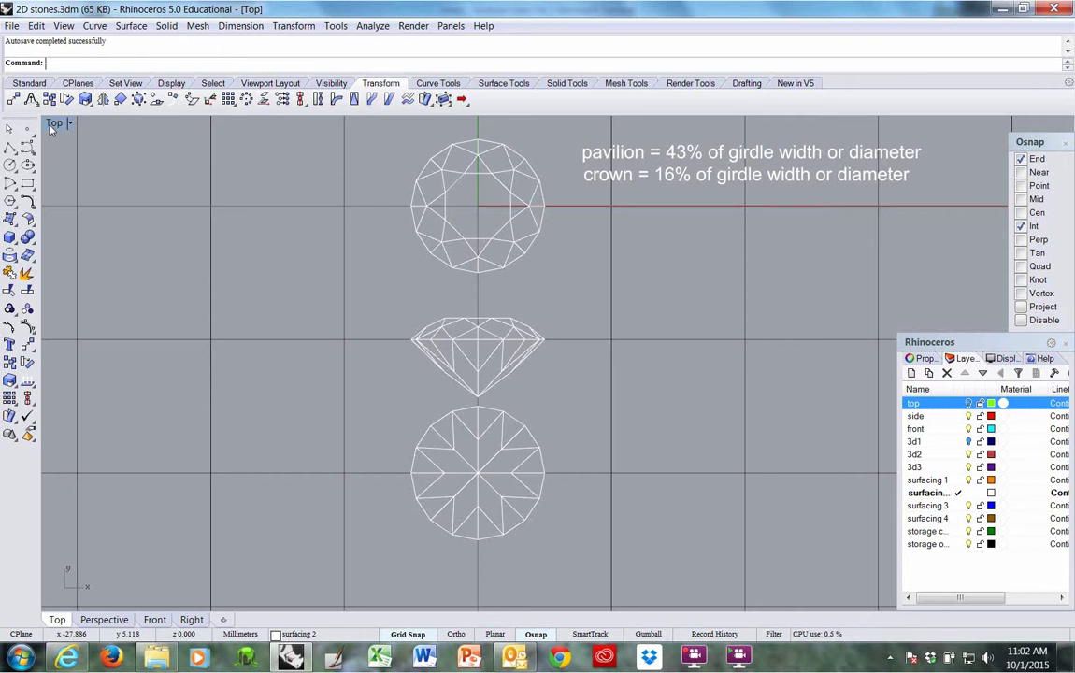
{"action": "key", "text": "ctrl+Tab"}
{"action": "key", "text": "ctrl+Tab"}
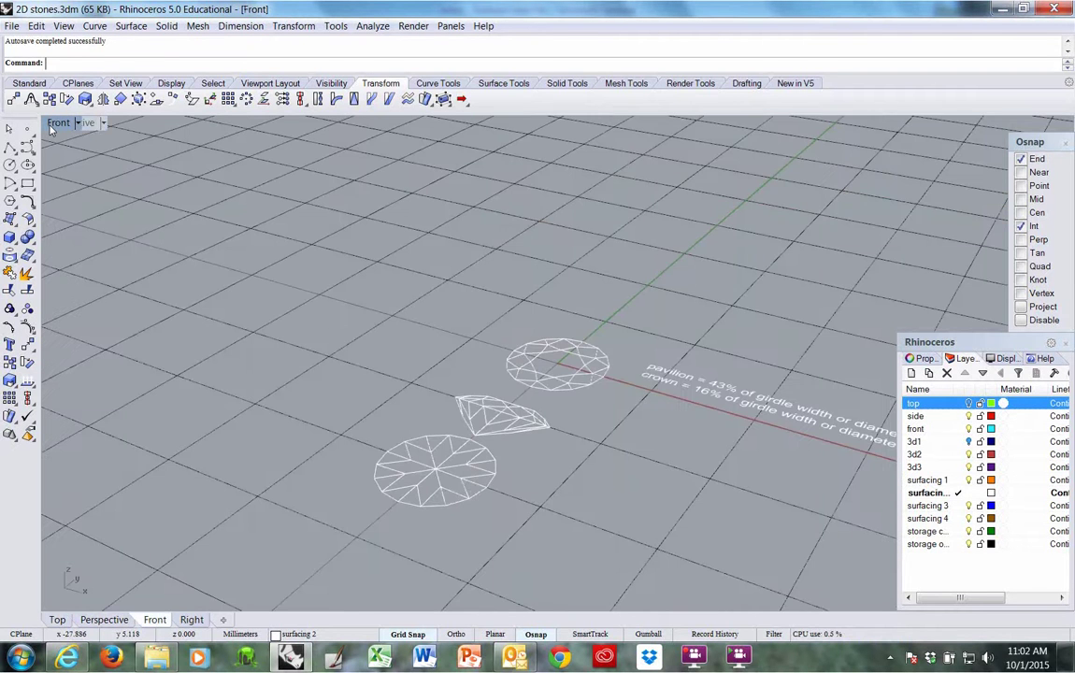
{"action": "key", "text": "ctrl+Tab"}
{"action": "key", "text": "ctrl+Tab"}
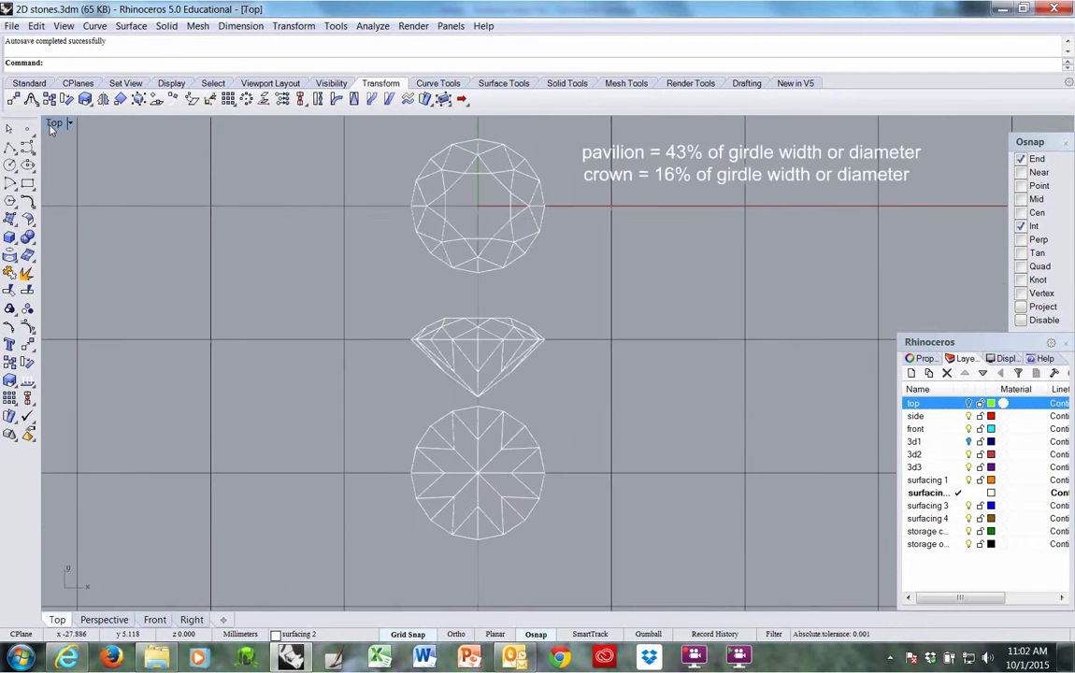
{"action": "key", "text": "ctrl+Tab"}
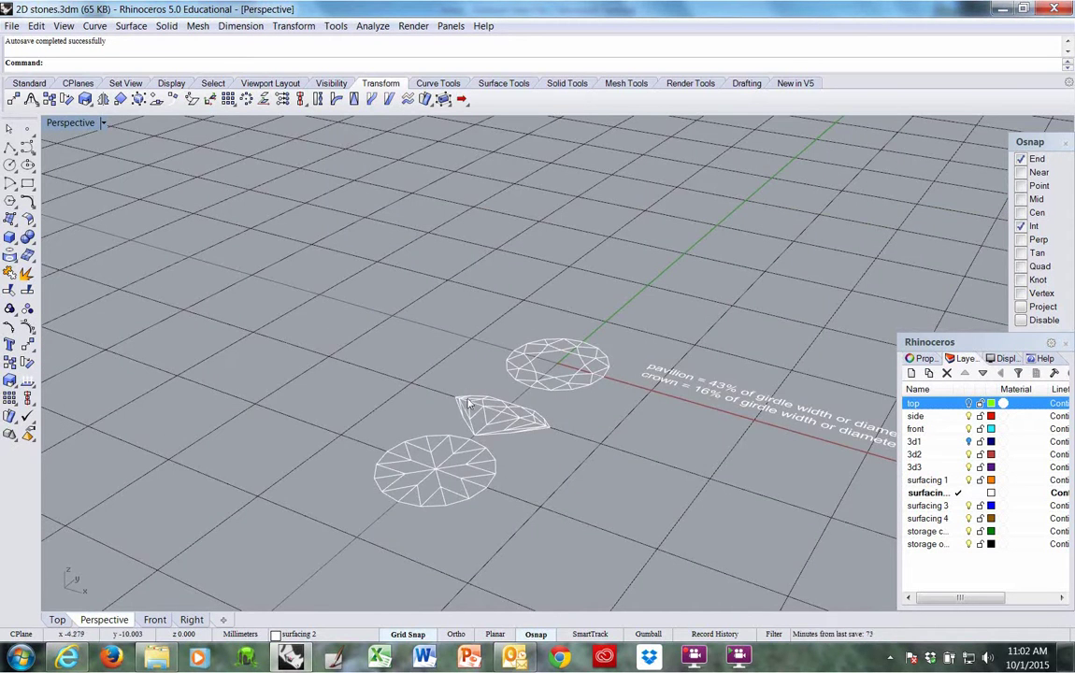
Delete the two text notes about pavilion and crown percentages beside the stone drawings.
{"action": "mouse_move", "coordinate": [416, 367]}
{"action": "right_mouse_down"}
{"action": "mouse_move", "coordinate": [439, 409]}
{"action": "mouse_move", "coordinate": [580, 426]}
{"action": "mouse_move", "coordinate": [468, 442]}
{"action": "right_mouse_up"}
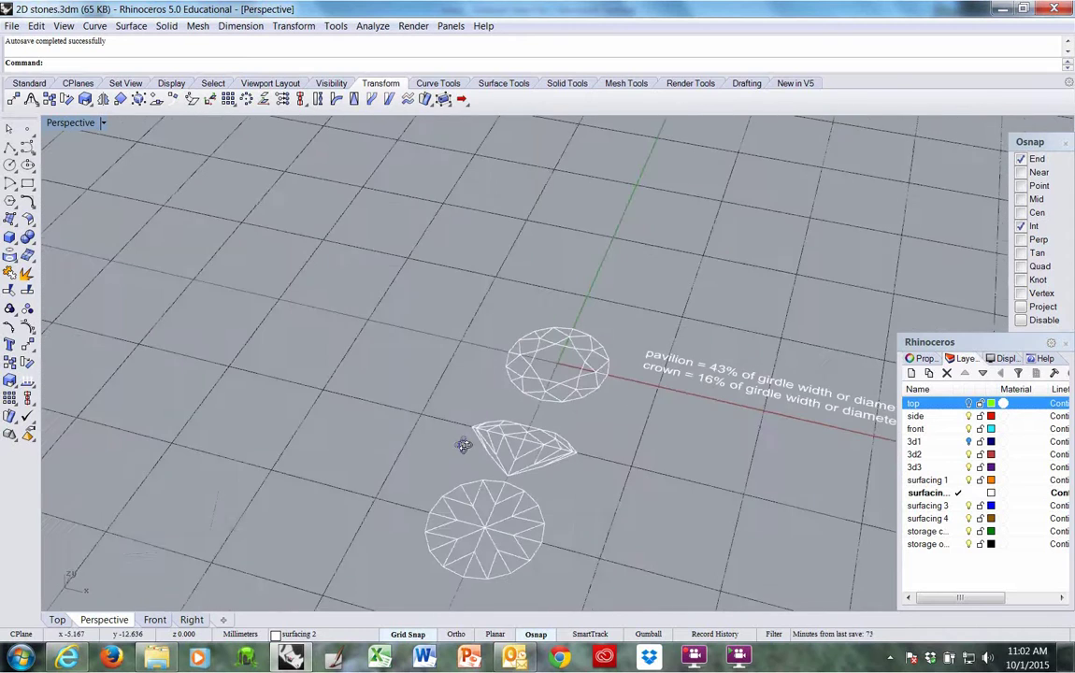
{"action": "mouse_move", "coordinate": [680, 391]}
{"action": "right_mouse_down"}
{"action": "mouse_move", "coordinate": [592, 308]}
{"action": "mouse_move", "coordinate": [762, 361]}
{"action": "right_mouse_up"}
{"action": "left_click", "coordinate": [603, 270]}
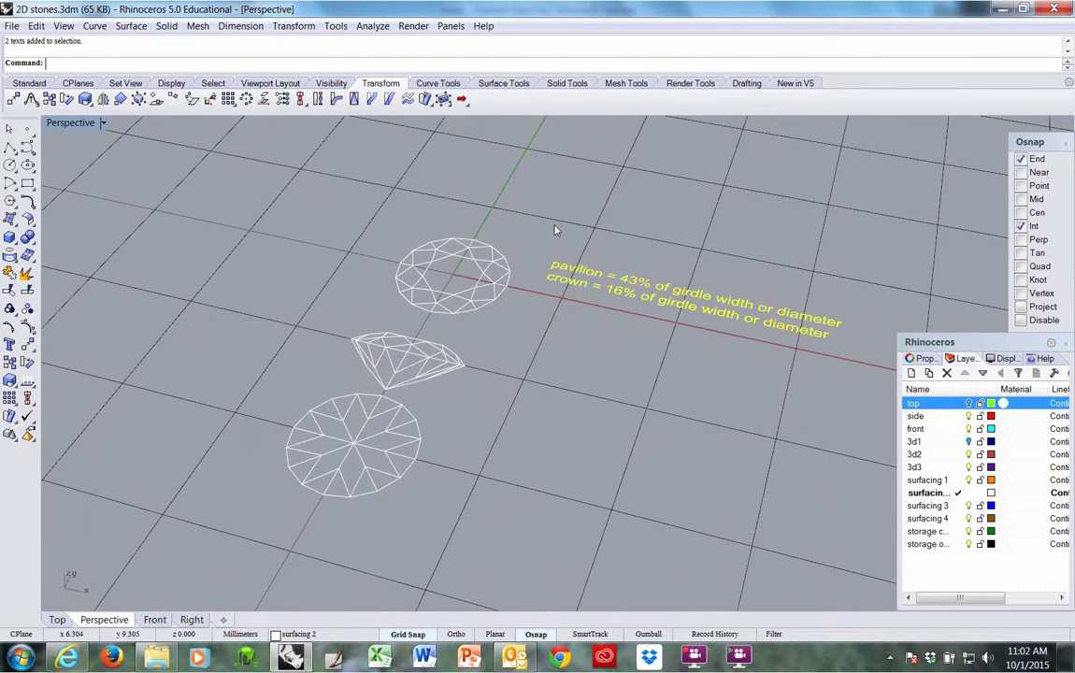
{"action": "key", "text": "Delete"}
Inspect the side-view diamond drawing by selecting it whole and picking several of its single curves.
{"action": "mouse_move", "coordinate": [444, 325]}
{"action": "right_mouse_down"}
{"action": "mouse_move", "coordinate": [458, 367]}
{"action": "mouse_move", "coordinate": [447, 369]}
{"action": "mouse_move", "coordinate": [440, 360]}
{"action": "mouse_move", "coordinate": [487, 360]}
{"action": "mouse_move", "coordinate": [508, 394]}
{"action": "mouse_move", "coordinate": [526, 348]}
{"action": "mouse_move", "coordinate": [455, 361]}
{"action": "right_mouse_up"}
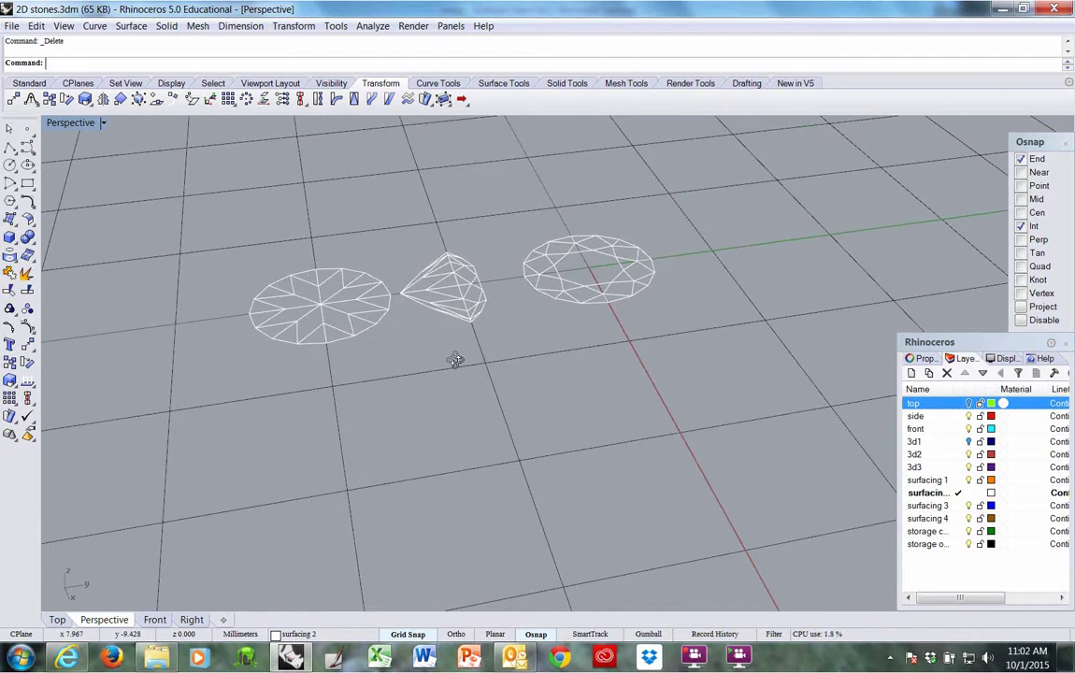
{"action": "left_click_drag", "start_coordinate": [379, 216], "coordinate": [499, 370]}
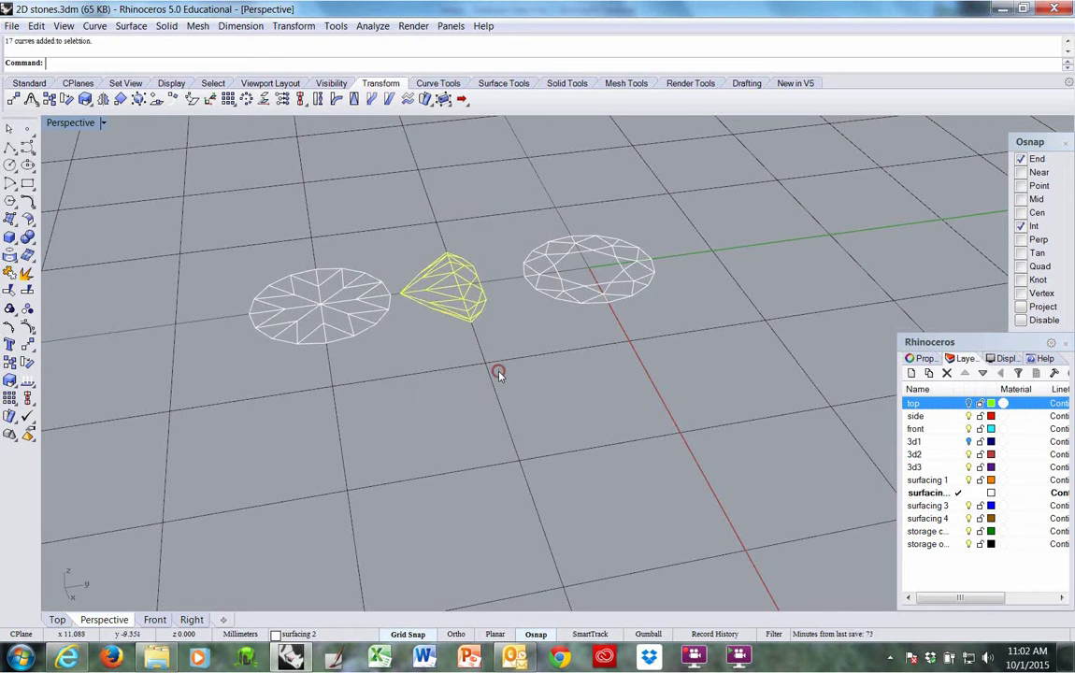
{"action": "left_click", "coordinate": [437, 295]}
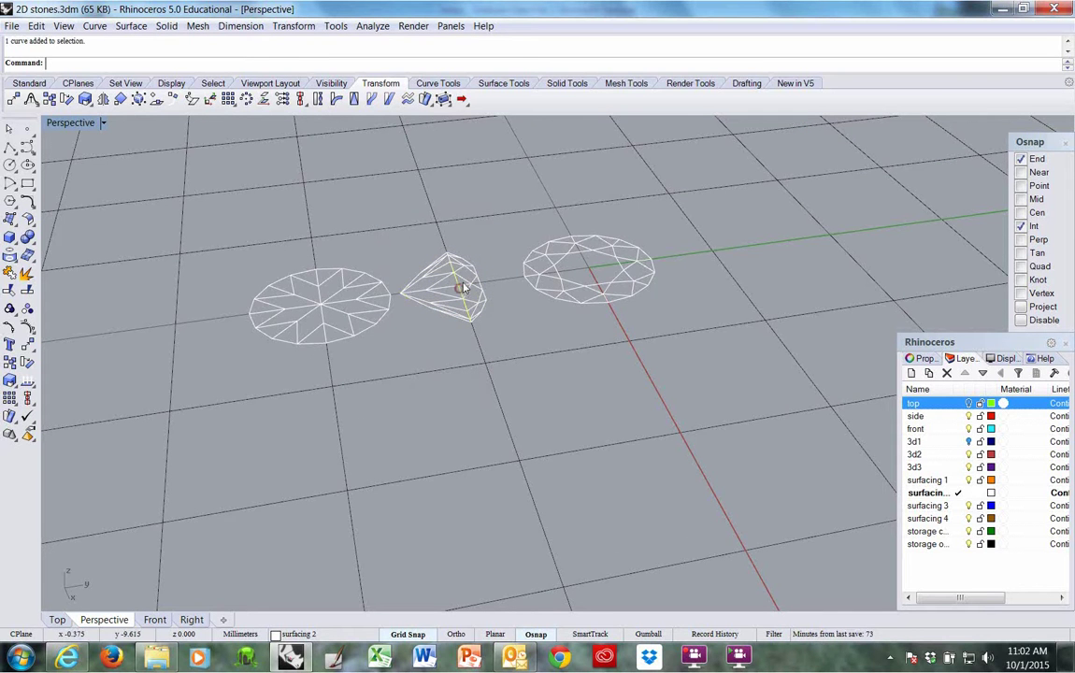
{"action": "left_click", "coordinate": [467, 267]}
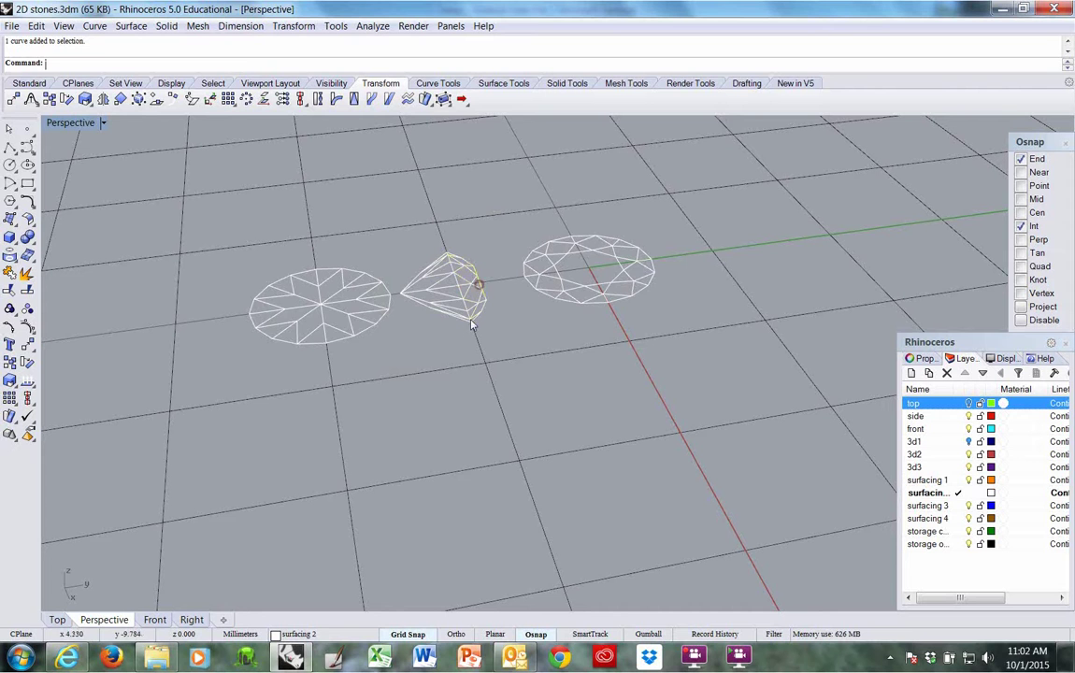
{"action": "left_click", "coordinate": [426, 292]}
{"action": "key", "text": "Return"}
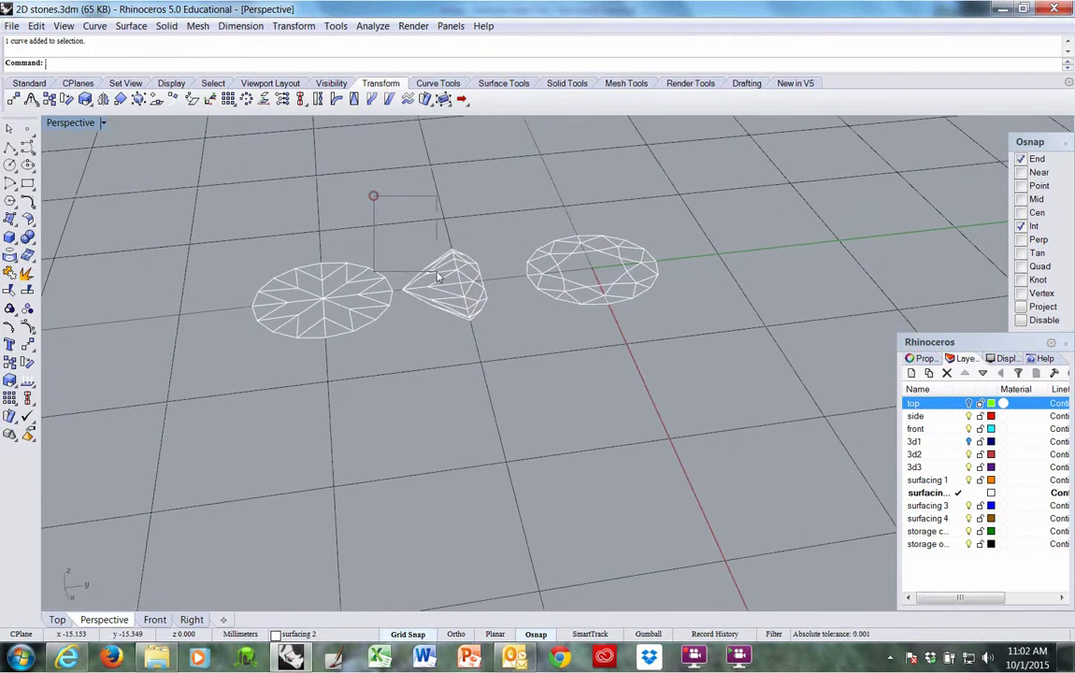
Select all curves of the side-view diamond drawing and group them.
{"action": "left_click_drag", "start_coordinate": [374, 197], "coordinate": [512, 378]}
{"action": "right_click_drag", "start_coordinate": [513, 378], "coordinate": [521, 406]}
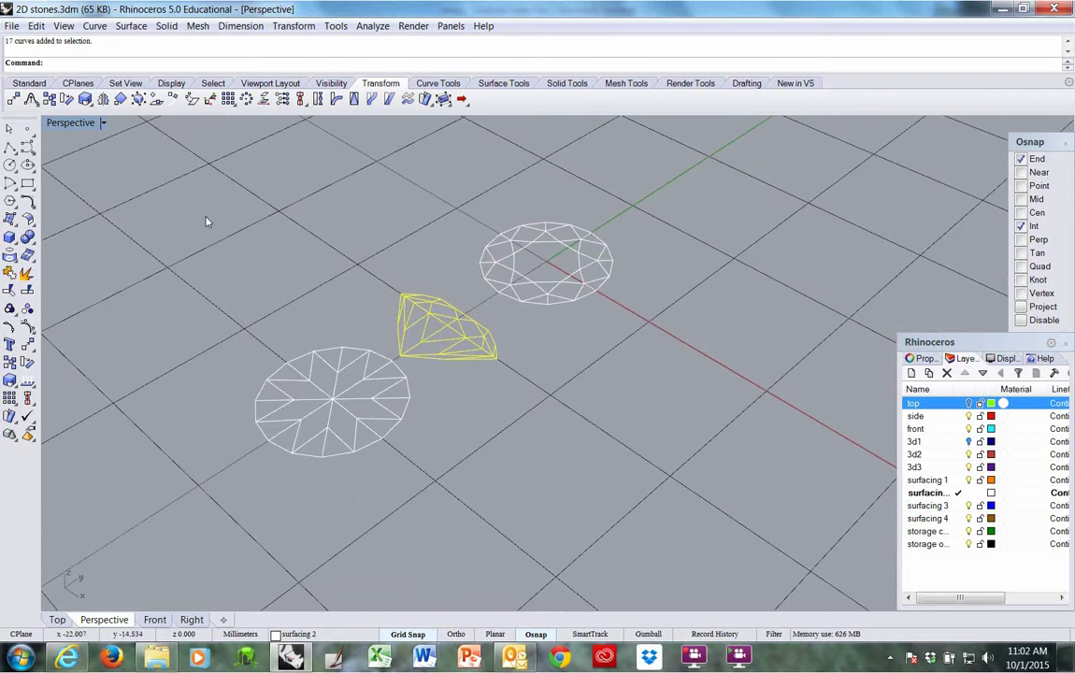
{"action": "left_click", "coordinate": [38, 26]}
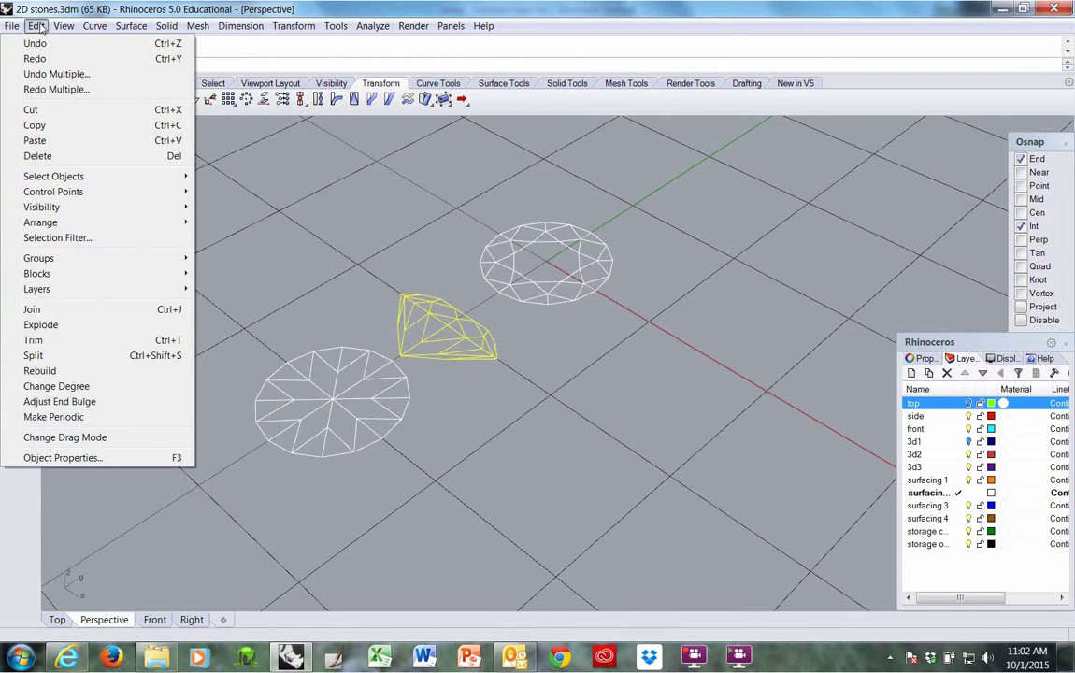
{"action": "mouse_move", "coordinate": [62, 258]}
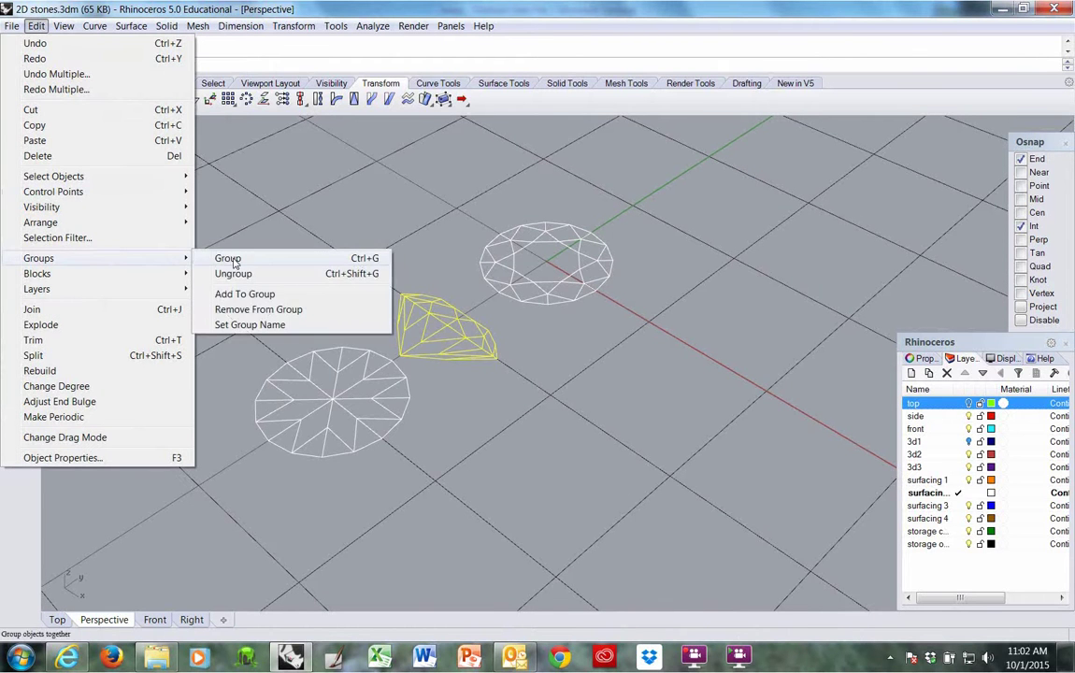
{"action": "left_click", "coordinate": [228, 258]}
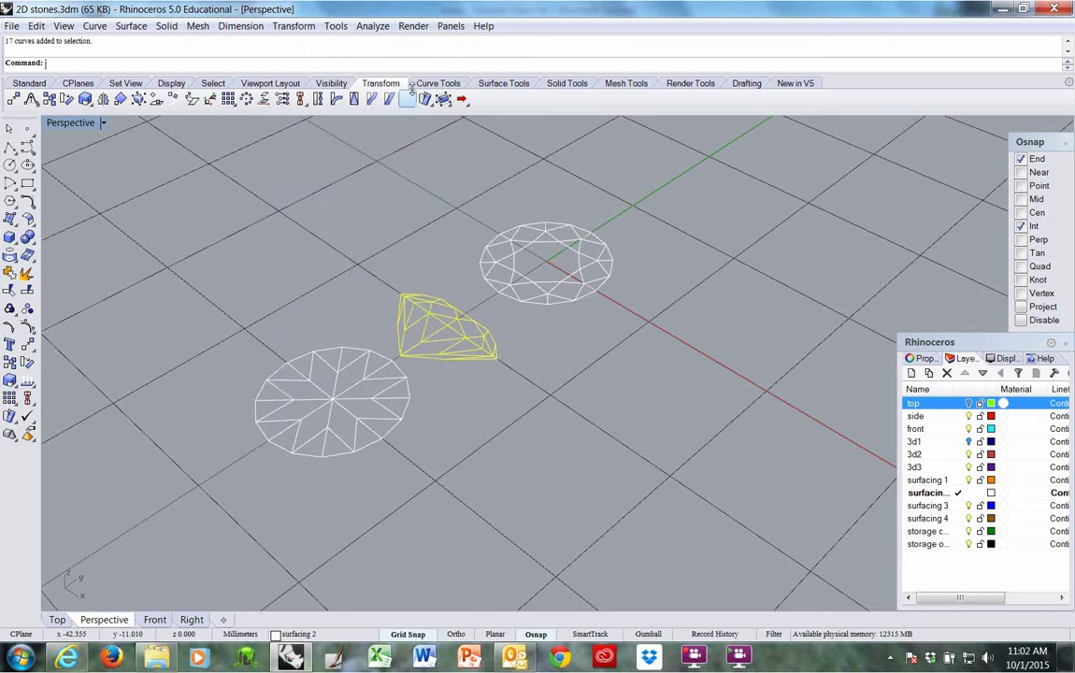
Group the curves of the round pavilion drawing, and separately group those of the round crown drawing at the origin.
{"action": "right_click_drag", "start_coordinate": [525, 387], "coordinate": [463, 403]}
{"action": "key", "text": "Escape"}
{"action": "left_click_drag", "start_coordinate": [192, 224], "coordinate": [437, 423]}
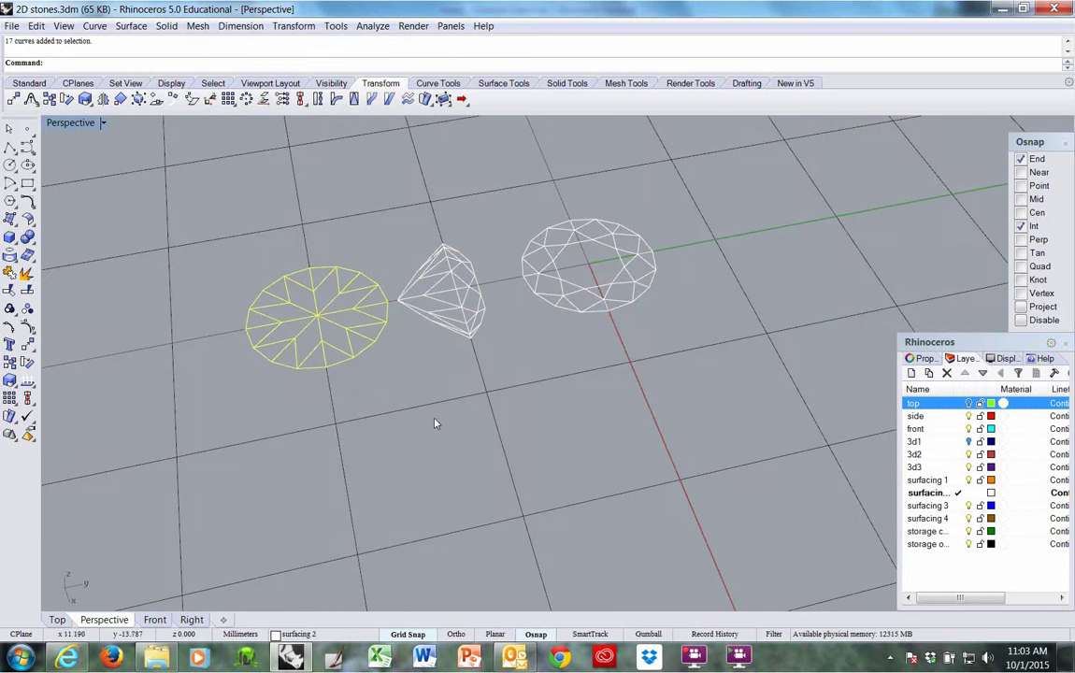
{"action": "key", "text": "ctrl+g"}
{"action": "left_click_drag", "start_coordinate": [512, 169], "coordinate": [711, 368]}
{"action": "right_click_drag", "start_coordinate": [711, 367], "coordinate": [604, 444]}
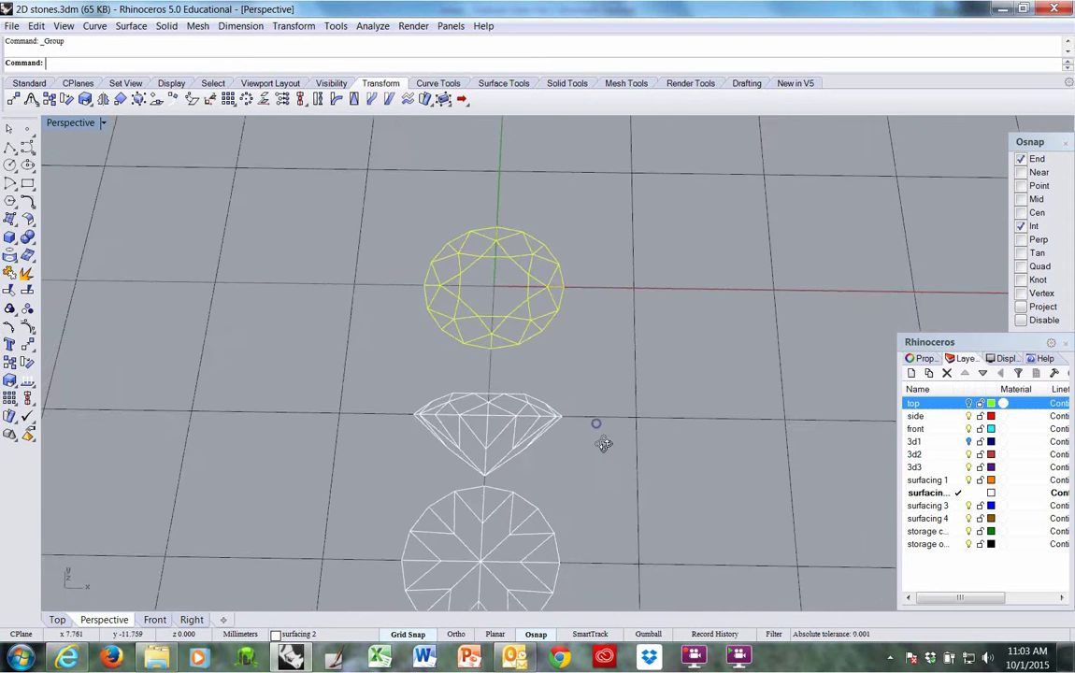
Make the "top" layer current and delete the green guide lines running through the stone drawings.
{"action": "double_click", "coordinate": [924, 409]}
{"action": "right_click_drag", "start_coordinate": [636, 379], "coordinate": [604, 404]}
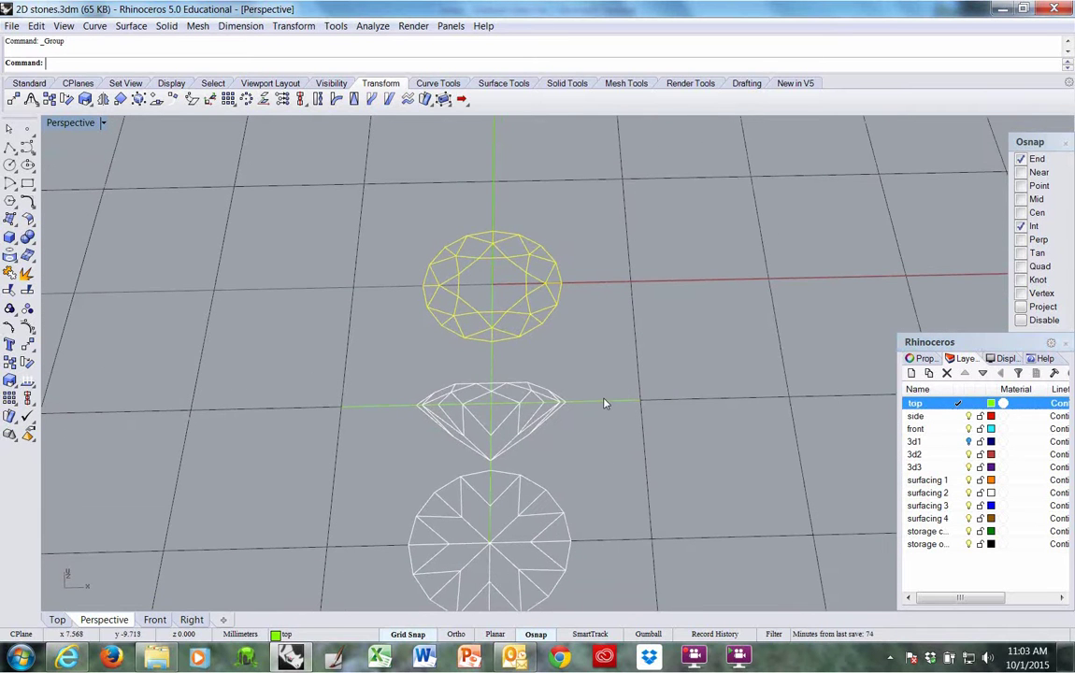
{"action": "key", "text": "Escape"}
{"action": "left_click", "coordinate": [493, 367]}
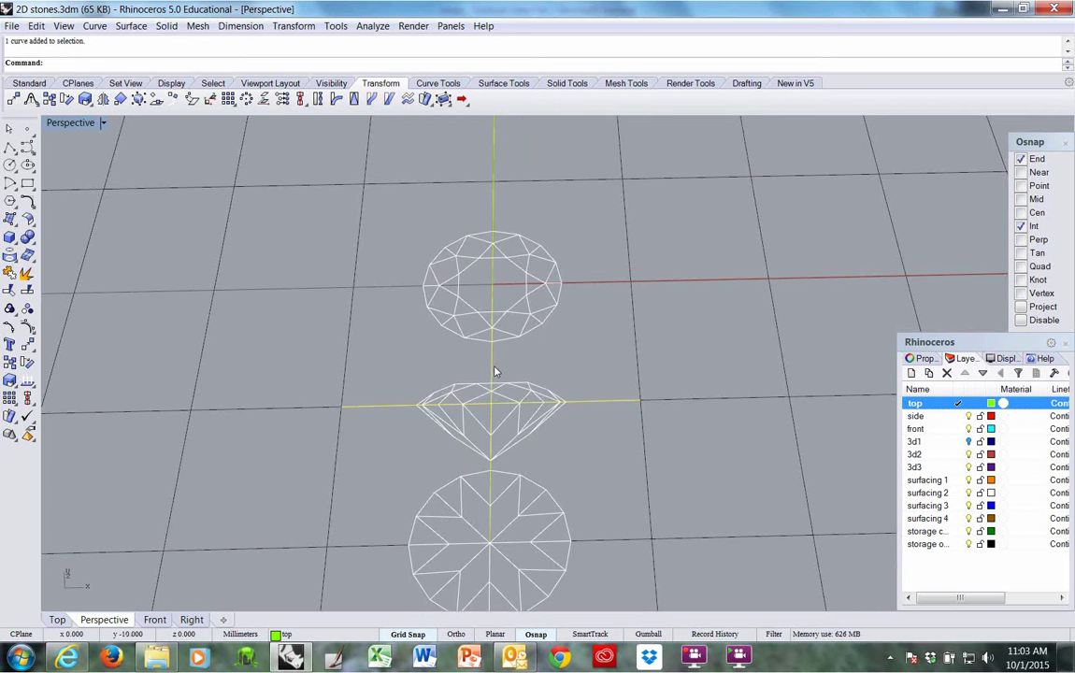
{"action": "right_click_drag", "start_coordinate": [495, 371], "coordinate": [432, 243]}
Assign the round crown drawing at the origin to the "top" layer.
{"action": "left_click", "coordinate": [432, 243]}
{"action": "right_click_drag", "start_coordinate": [667, 360], "coordinate": [664, 357]}
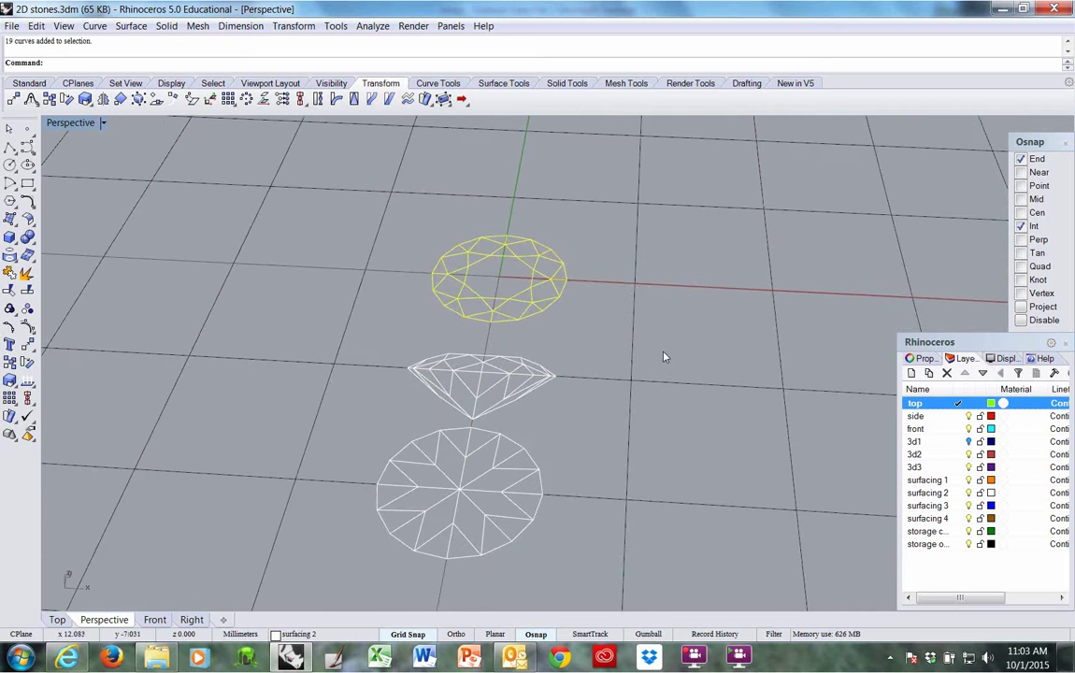
{"action": "right_click", "coordinate": [665, 358]}
{"action": "left_click", "coordinate": [537, 406]}
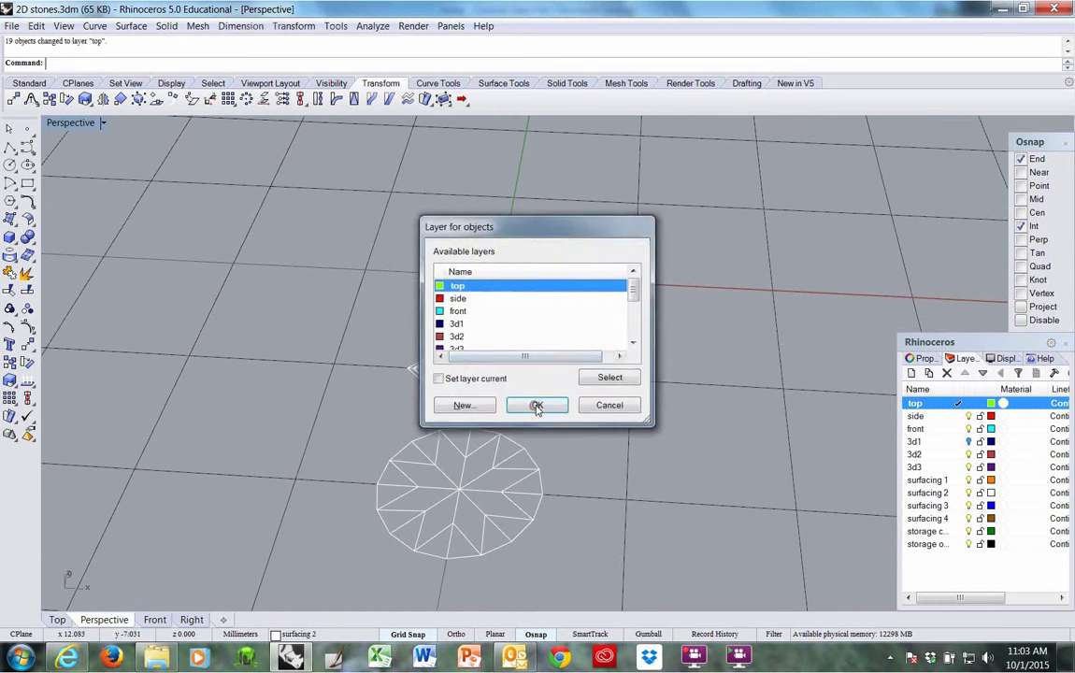
Assign the round pavilion drawing to the "front" layer and clear the selection.
{"action": "scroll", "coordinate": [586, 401], "scroll_direction": "up", "scroll_amount": 2}
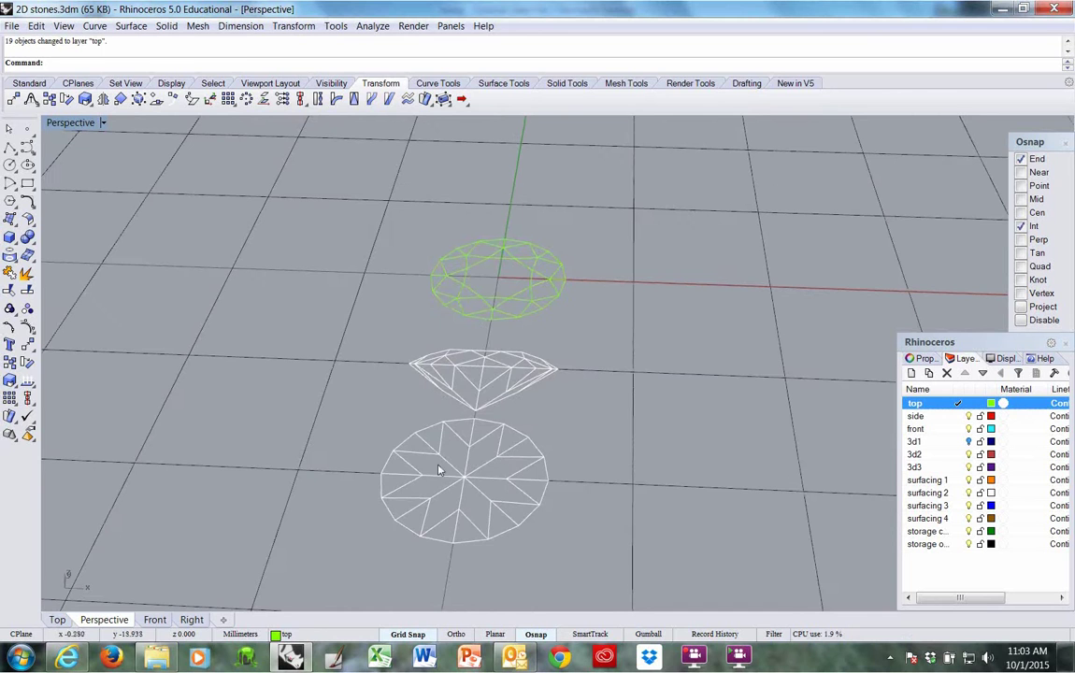
{"action": "left_click_drag", "start_coordinate": [343, 408], "coordinate": [605, 593]}
{"action": "right_click_drag", "start_coordinate": [605, 593], "coordinate": [580, 530]}
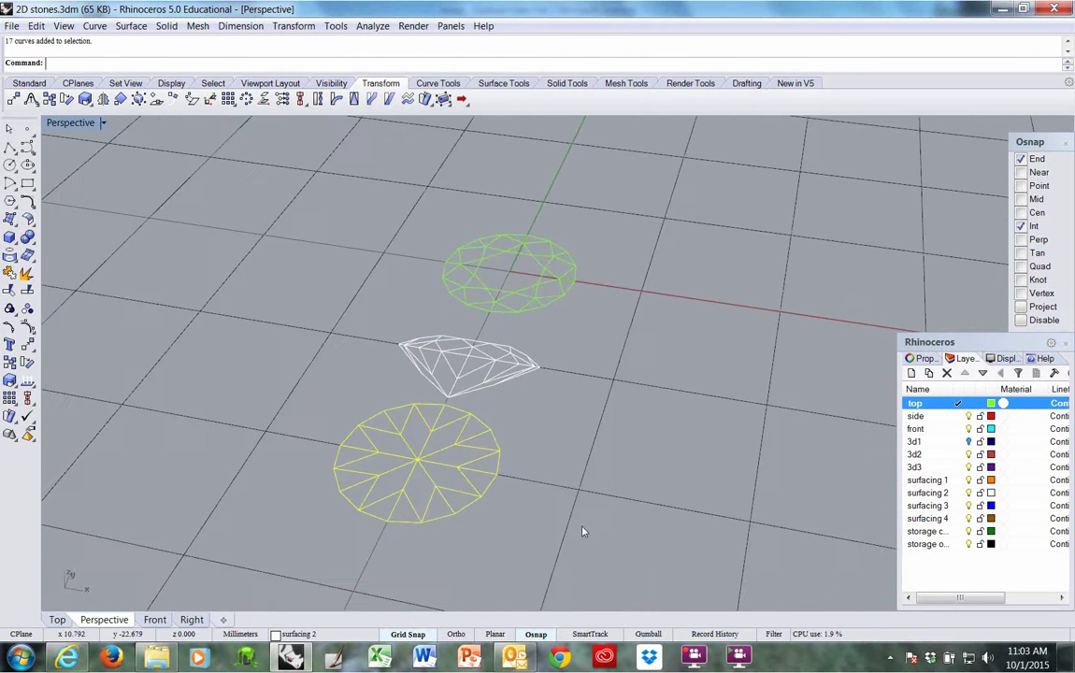
{"action": "right_click", "coordinate": [627, 426]}
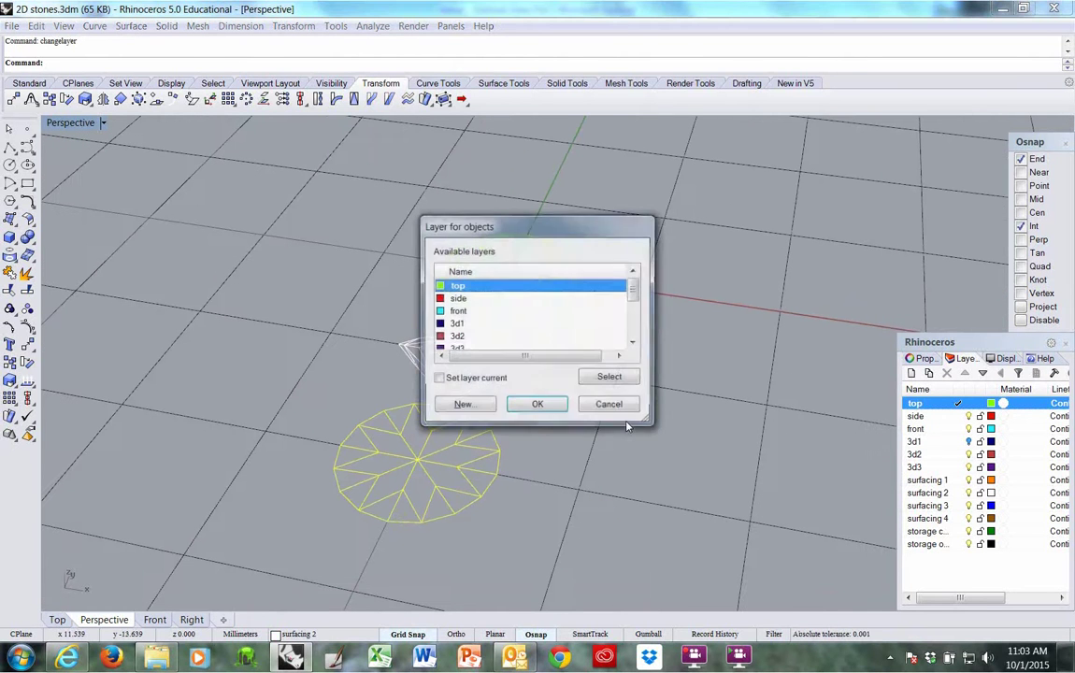
{"action": "left_click", "coordinate": [521, 310]}
{"action": "left_click", "coordinate": [538, 406]}
{"action": "left_click", "coordinate": [547, 439]}
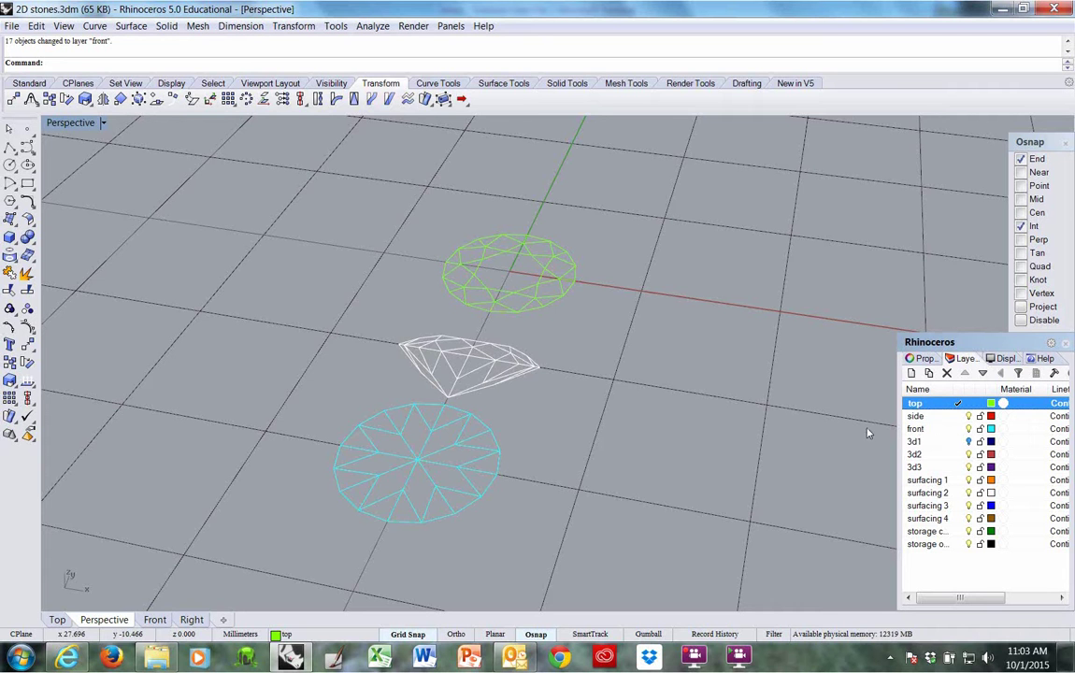
Assign the grouped side-view diamond drawing to the "side" layer using the changelayer command.
{"action": "mouse_move", "coordinate": [868, 433]}
{"action": "right_mouse_down"}
{"action": "mouse_move", "coordinate": [504, 442]}
{"action": "mouse_move", "coordinate": [545, 435]}
{"action": "mouse_move", "coordinate": [562, 415]}
{"action": "right_mouse_up"}
{"action": "left_click", "coordinate": [538, 368]}
{"action": "type", "text": "changelayer"}
{"action": "key", "text": "Return"}
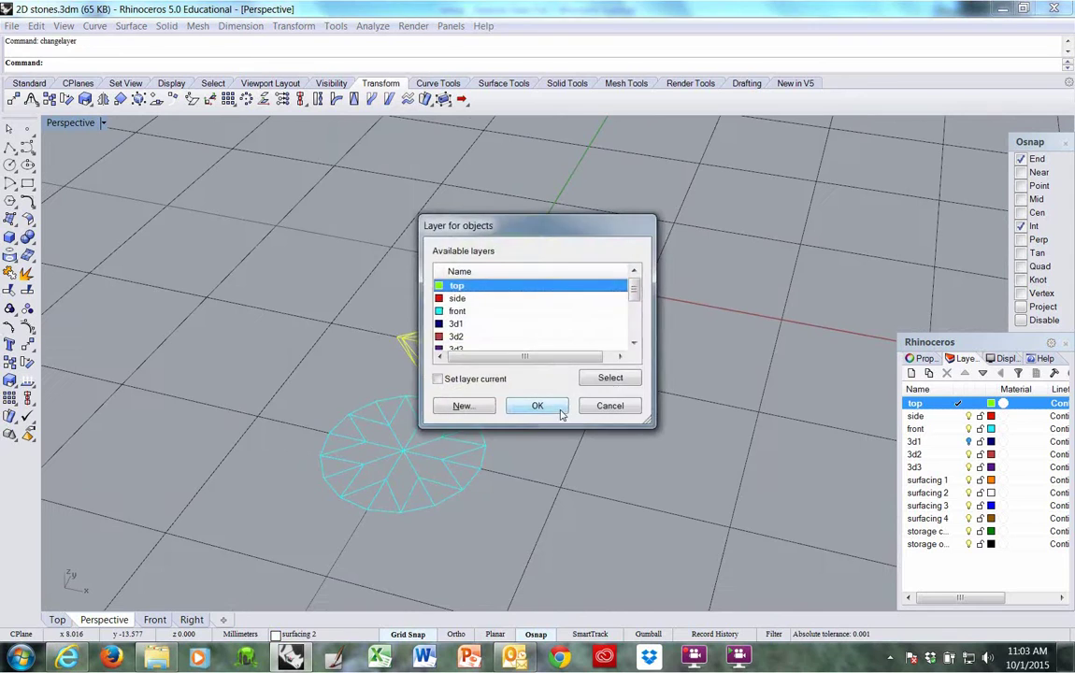
{"action": "key", "text": "Down"}
{"action": "left_click", "coordinate": [548, 406]}
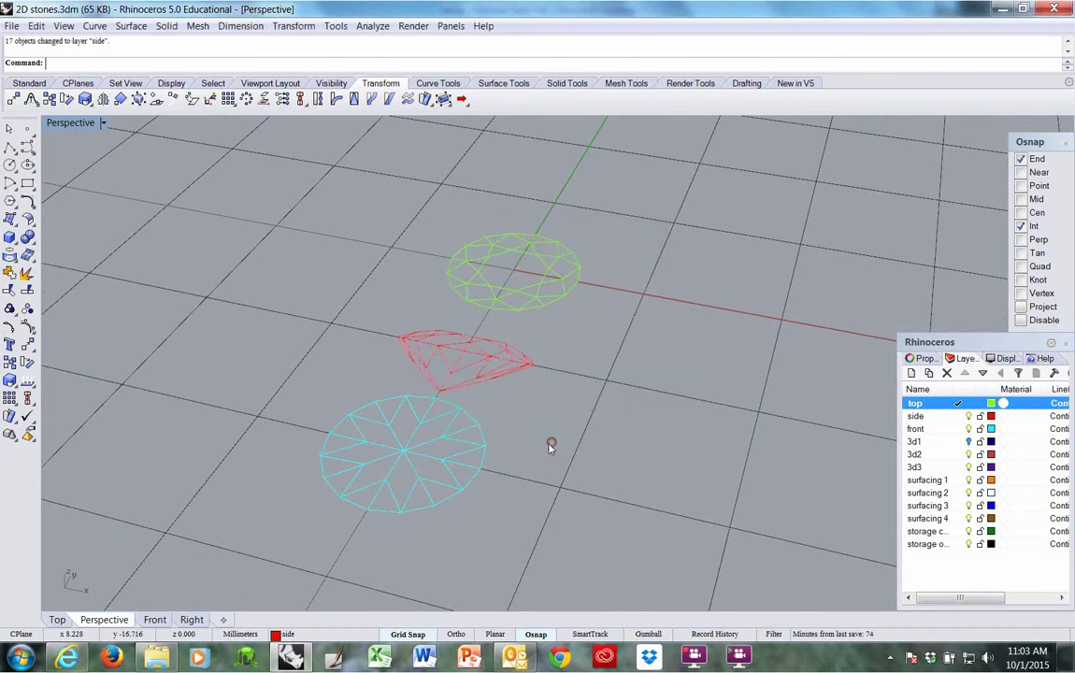
Move the side-view drawing from the centre of its girdle line to the centre of the crown drawing at the origin.
{"action": "right_click_drag", "start_coordinate": [550, 441], "coordinate": [469, 405]}
{"action": "right_click_drag", "start_coordinate": [447, 319], "coordinate": [454, 310]}
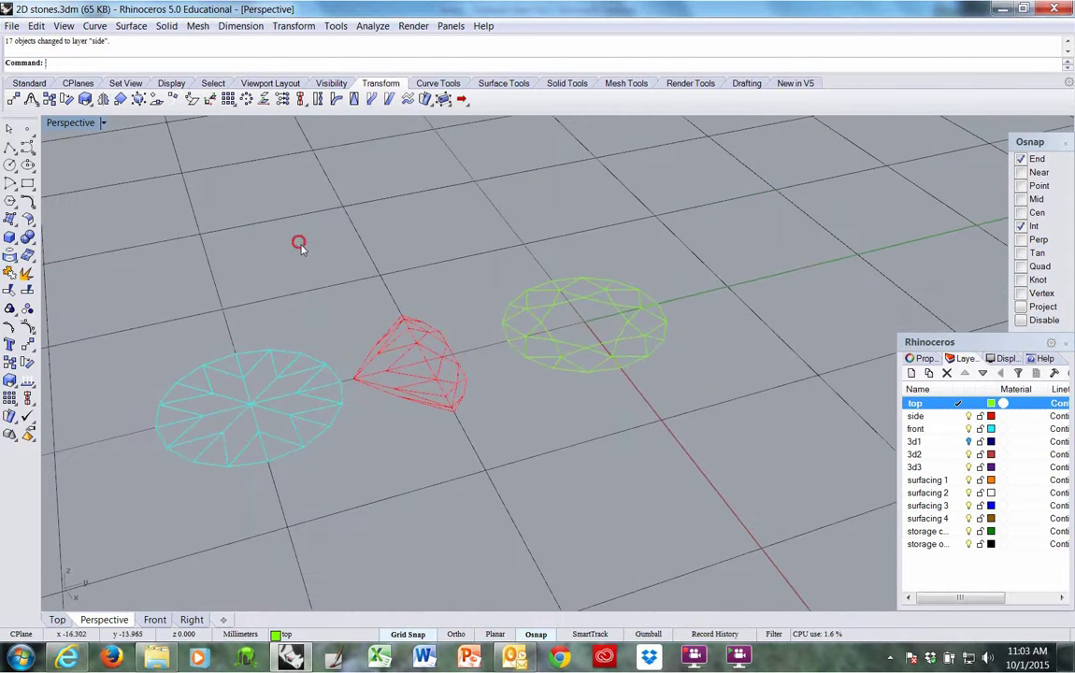
{"action": "left_click_drag", "start_coordinate": [300, 242], "coordinate": [494, 455]}
{"action": "right_click_drag", "start_coordinate": [493, 455], "coordinate": [415, 399]}
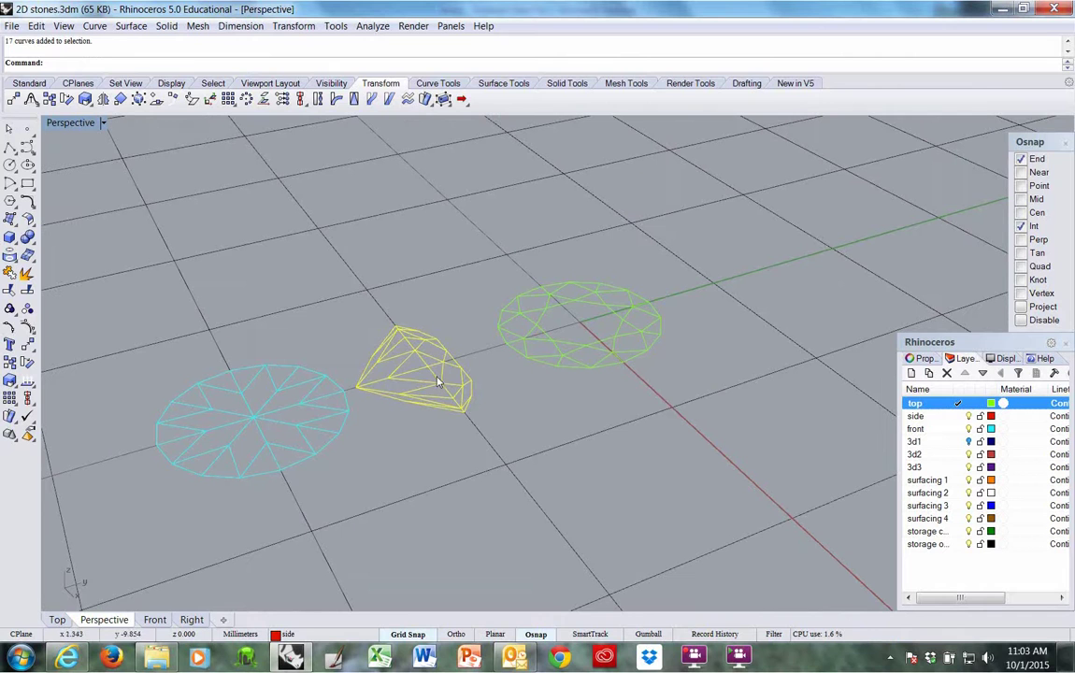
{"action": "type", "text": "m"}
{"action": "key", "text": "Return"}
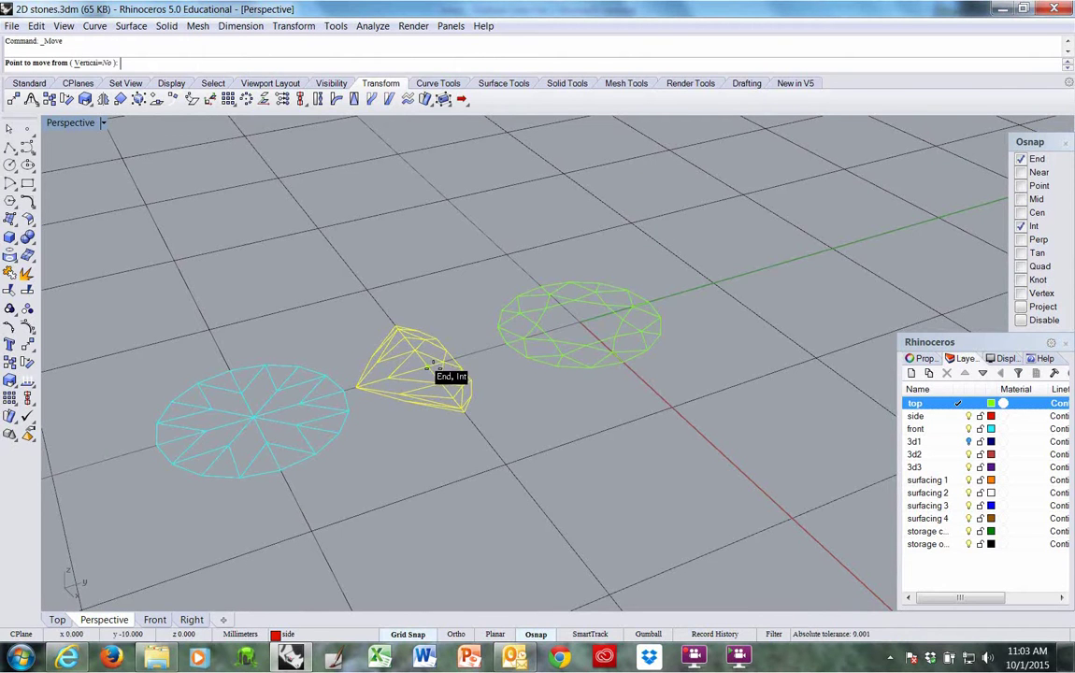
{"action": "left_click", "coordinate": [418, 635]}
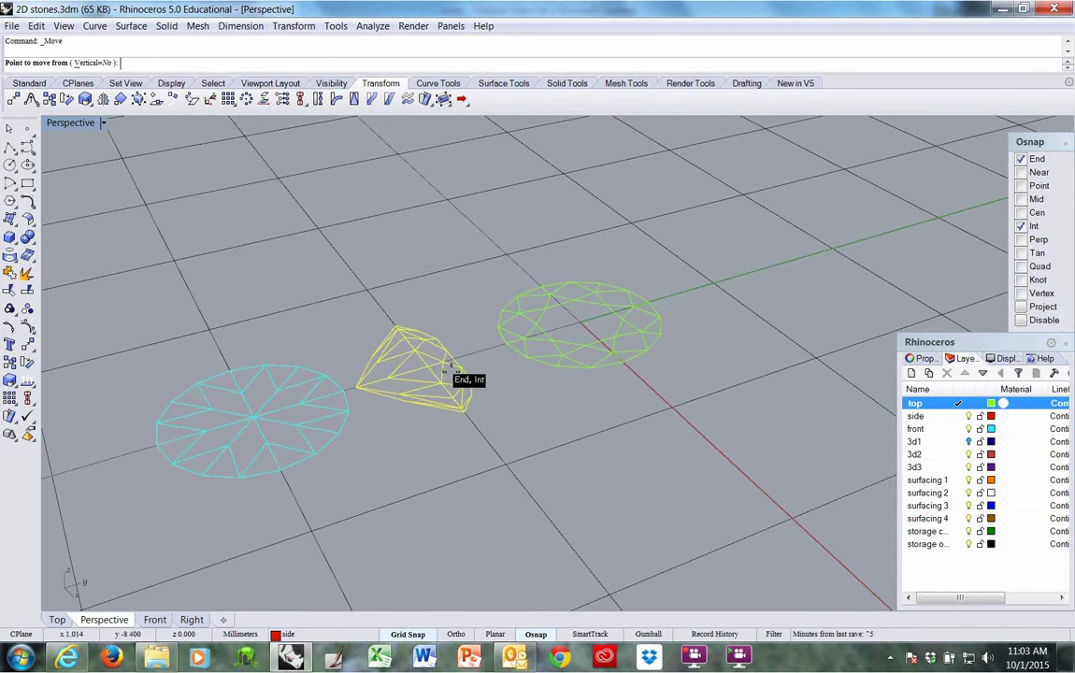
{"action": "left_click", "coordinate": [428, 366]}
{"action": "left_click", "coordinate": [566, 323]}
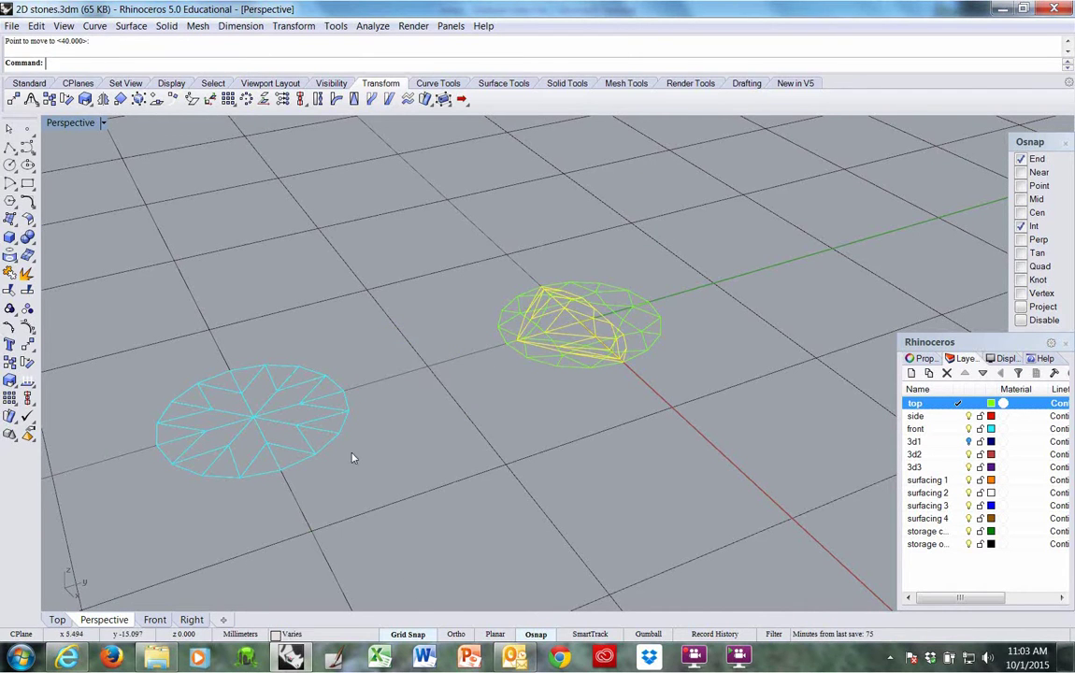
Move the round pavilion drawing from its centre to the centre of the crown drawing at the origin.
{"action": "left_click", "coordinate": [288, 468]}
{"action": "key", "text": "Return"}
{"action": "left_click", "coordinate": [247, 421]}
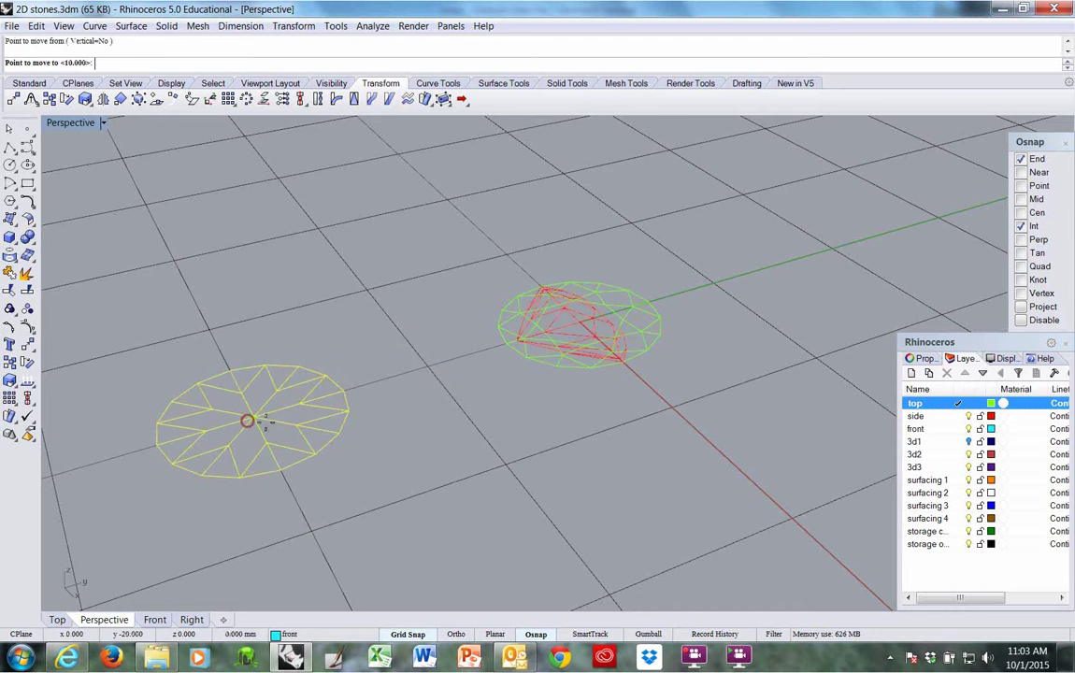
{"action": "left_click", "coordinate": [583, 325]}
{"action": "right_click_drag", "start_coordinate": [547, 430], "coordinate": [584, 376]}
{"action": "scroll", "coordinate": [567, 343], "scroll_direction": "up", "scroll_amount": 3}
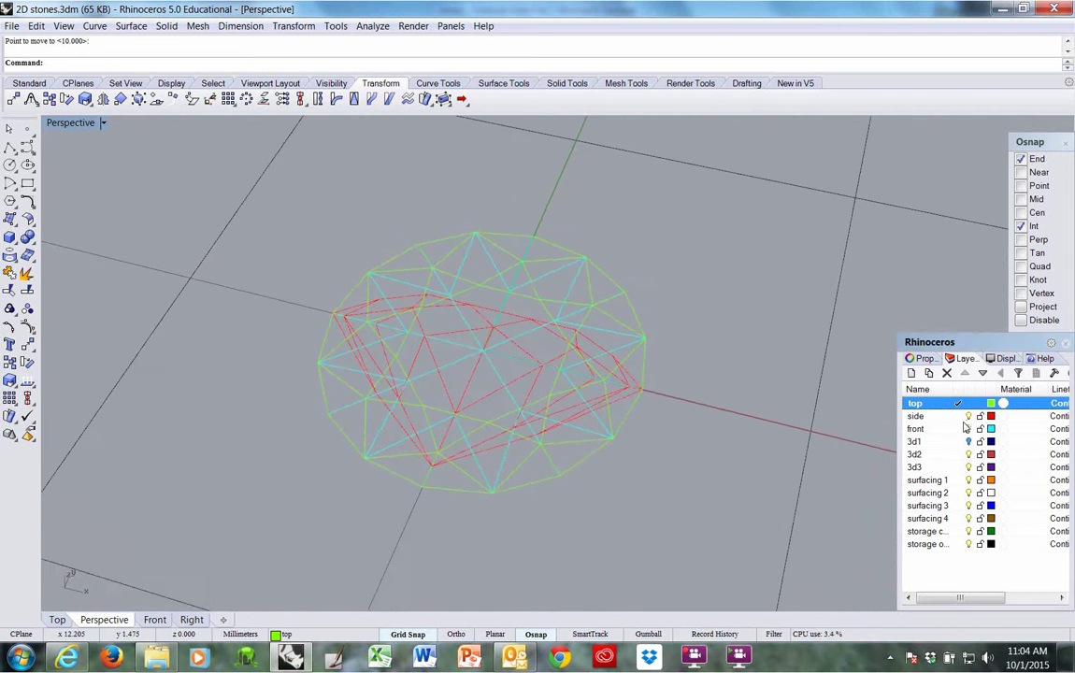
Make the "side" layer current and hide the "top" and "front" layers.
{"action": "left_click", "coordinate": [961, 429]}
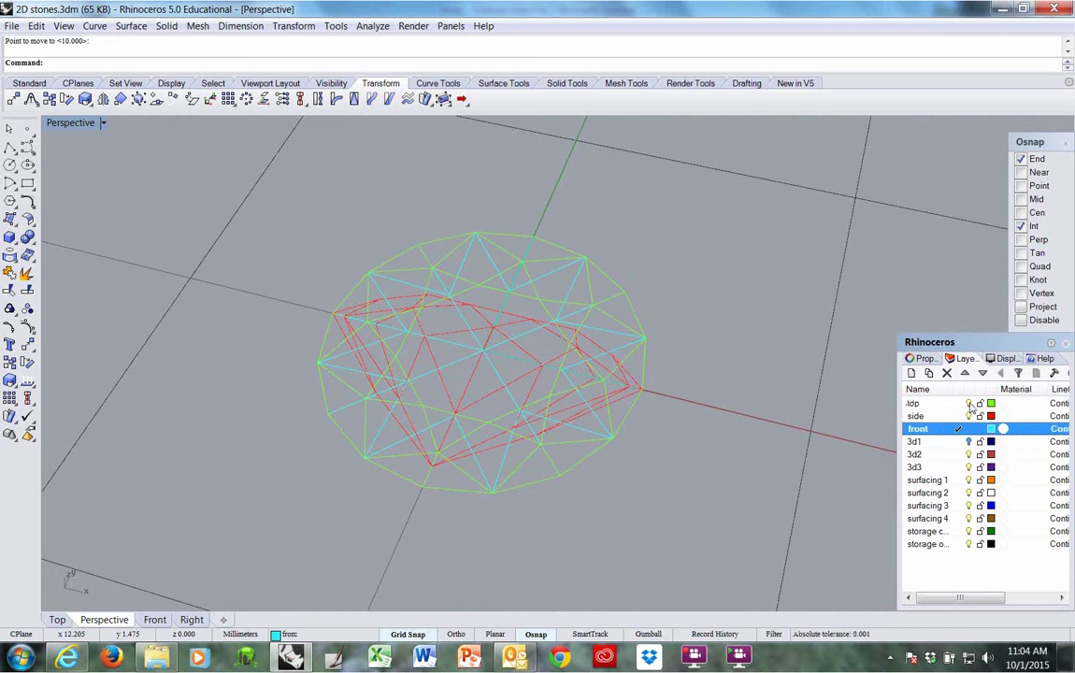
{"action": "left_click", "coordinate": [970, 404]}
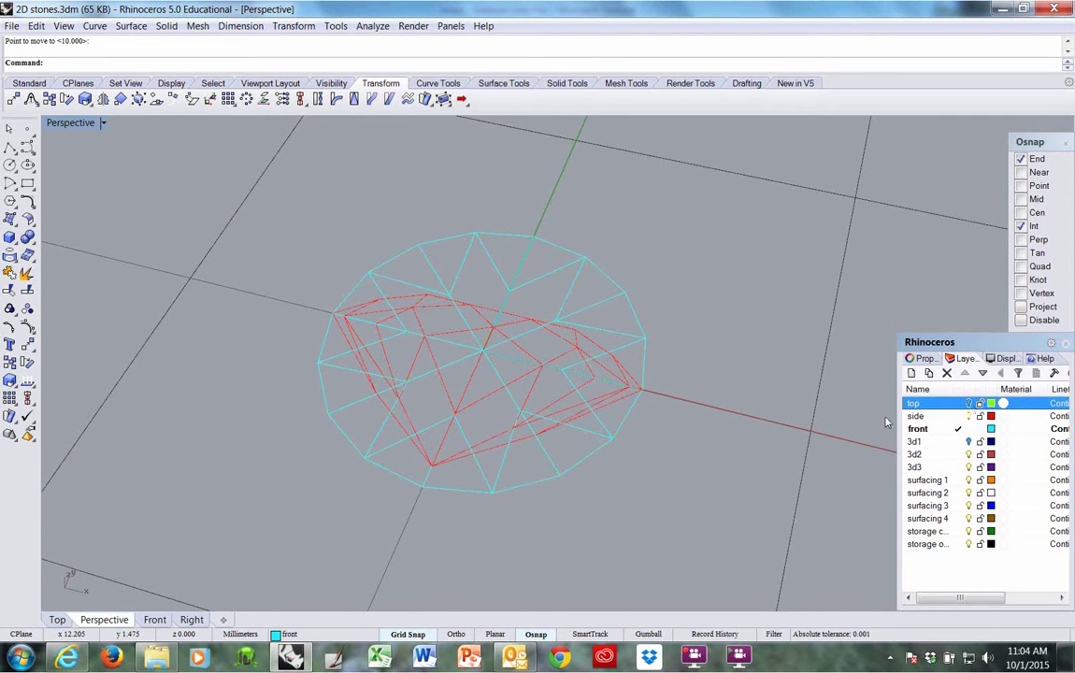
{"action": "mouse_move", "coordinate": [685, 399]}
{"action": "right_mouse_down"}
{"action": "mouse_move", "coordinate": [758, 442]}
{"action": "mouse_move", "coordinate": [698, 368]}
{"action": "mouse_move", "coordinate": [706, 394]}
{"action": "right_mouse_up"}
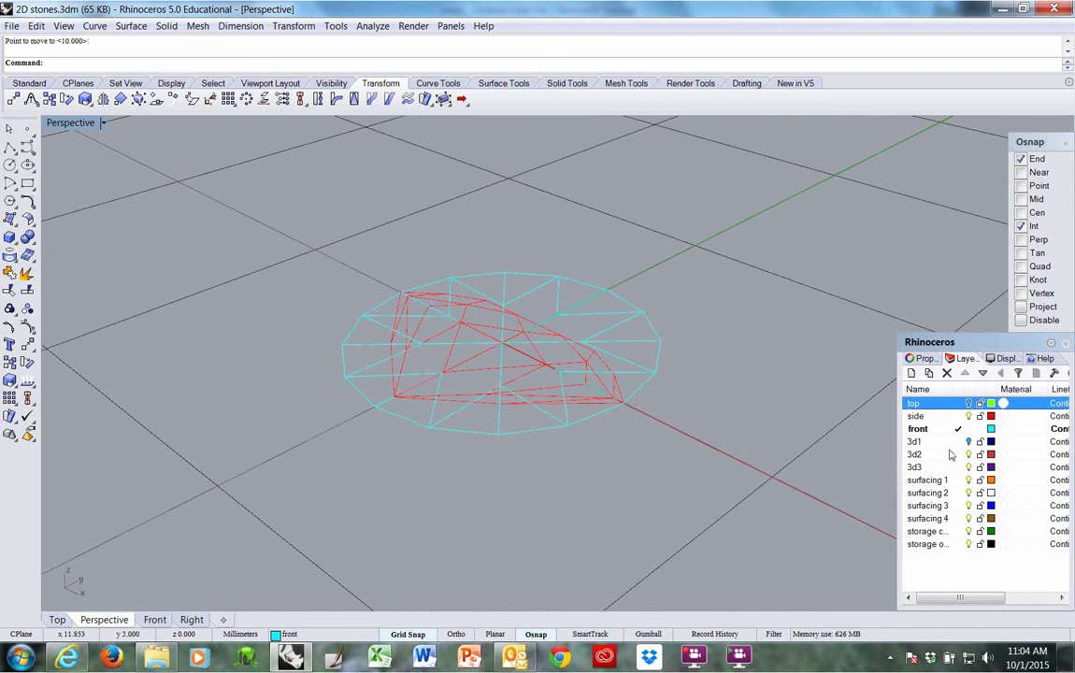
{"action": "left_click", "coordinate": [958, 416]}
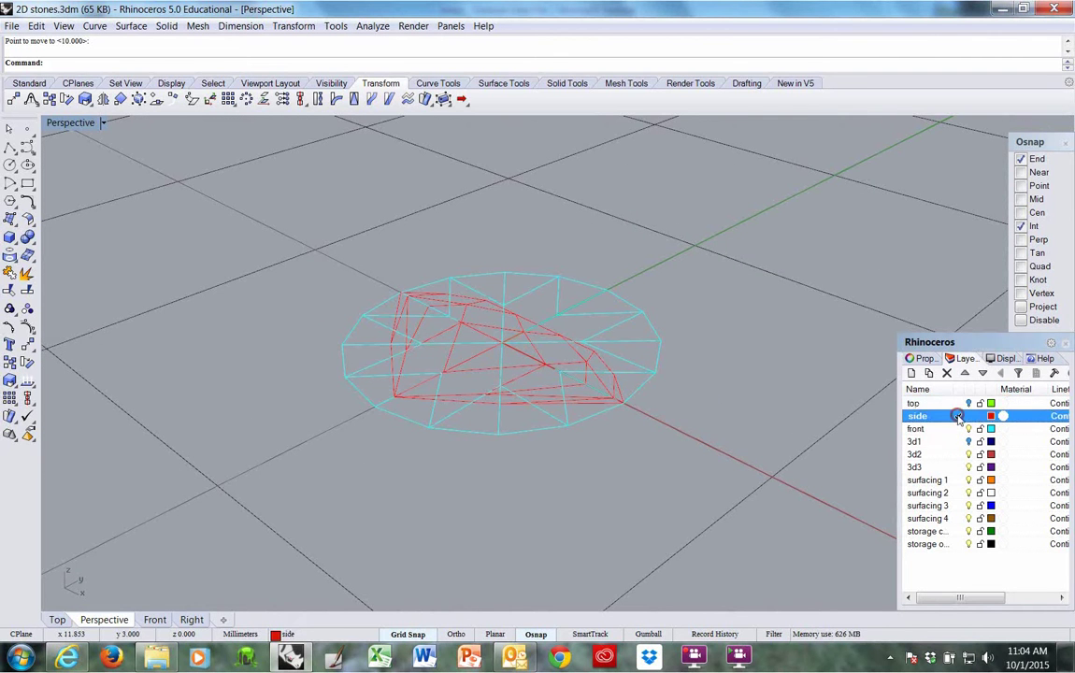
{"action": "left_click", "coordinate": [969, 429]}
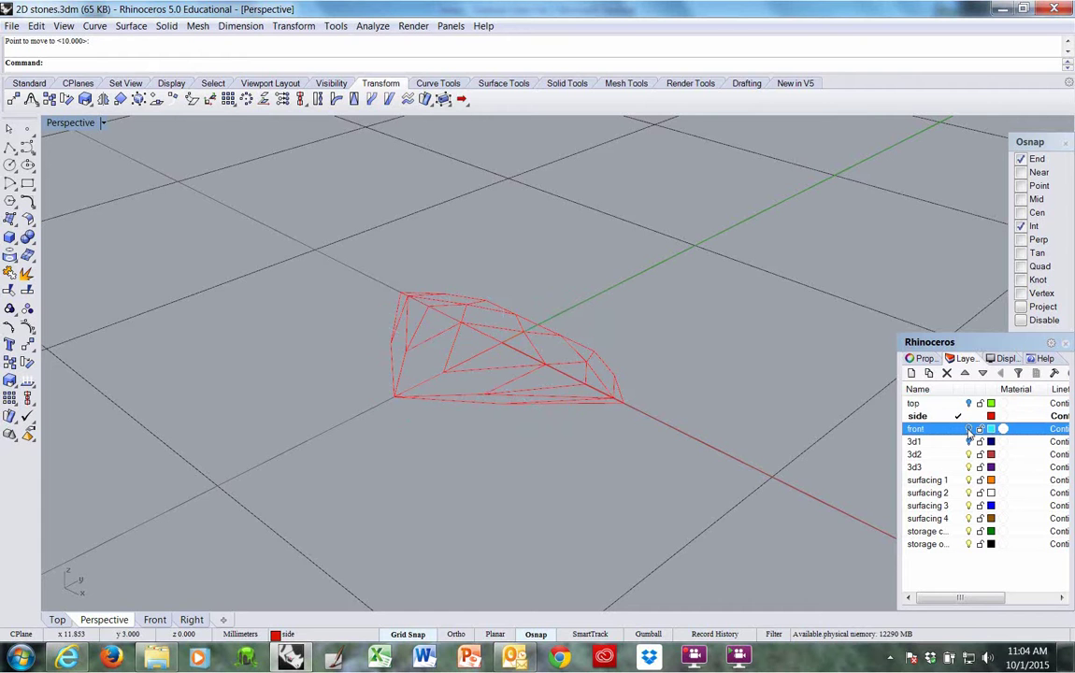
Try to rotate the side-view drawing -90 degrees about the origin on the world Right construction plane.
{"action": "right_click_drag", "start_coordinate": [739, 440], "coordinate": [550, 368]}
{"action": "left_click", "coordinate": [590, 396]}
{"action": "right_click", "coordinate": [602, 406]}
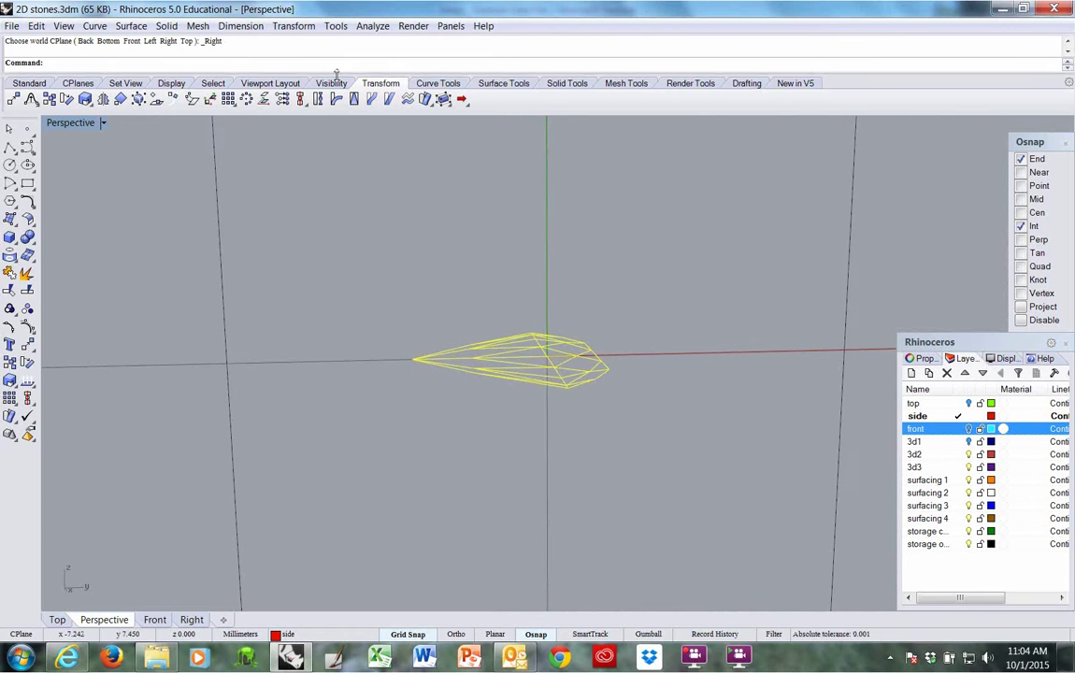
{"action": "left_click", "coordinate": [67, 99]}
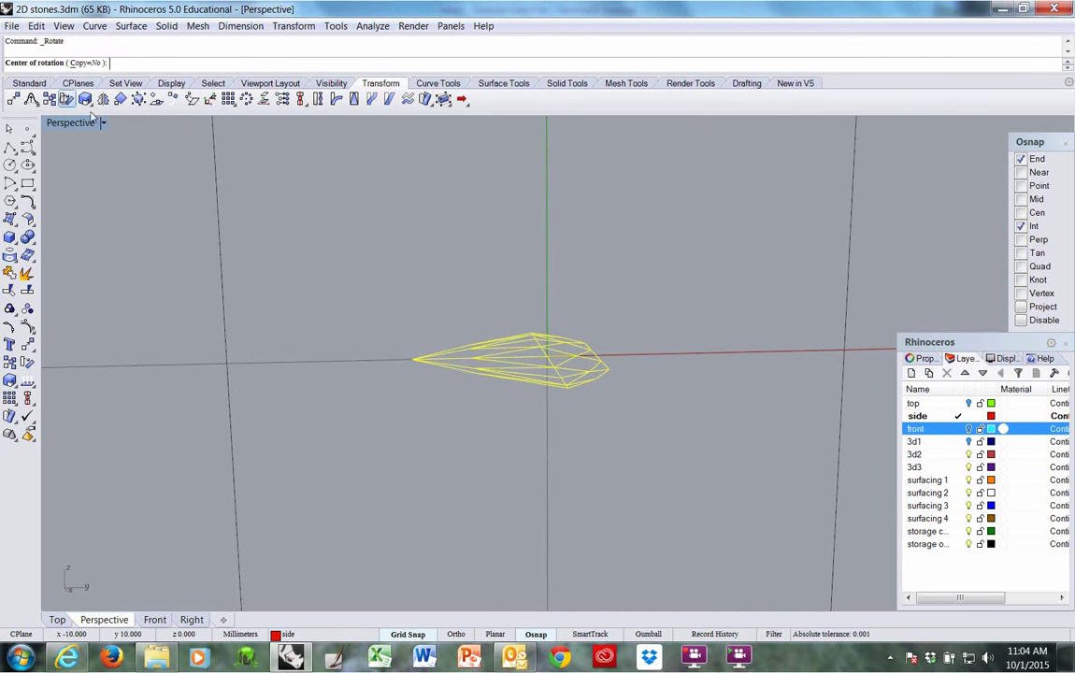
{"action": "type", "text": "0"}
{"action": "key", "text": "Return"}
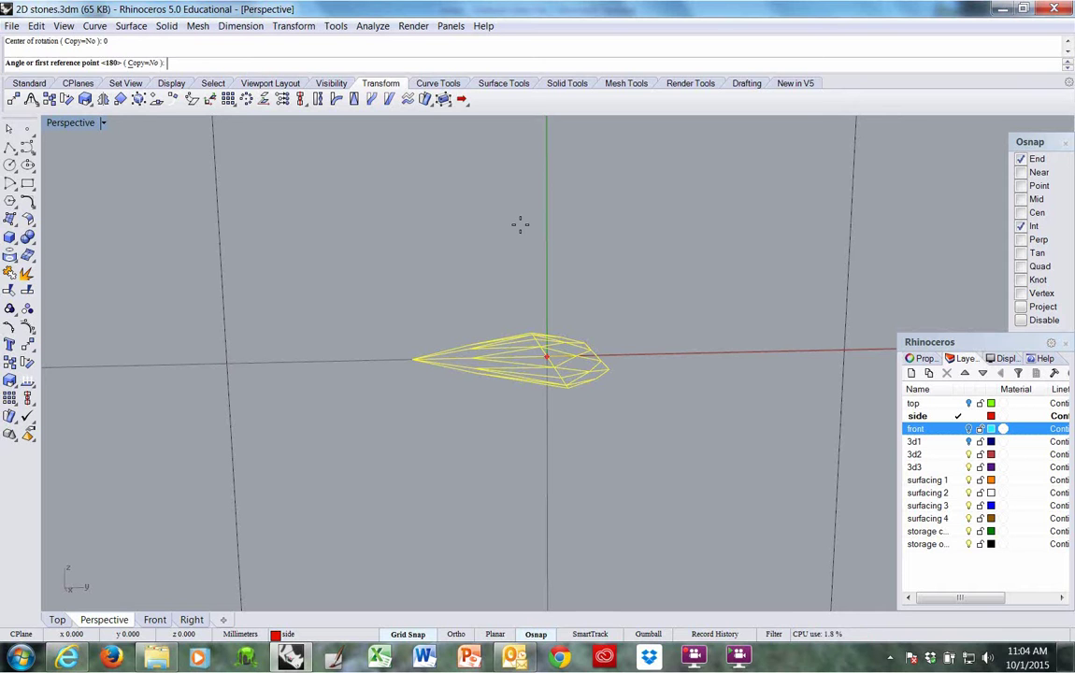
{"action": "key", "text": "F9"}
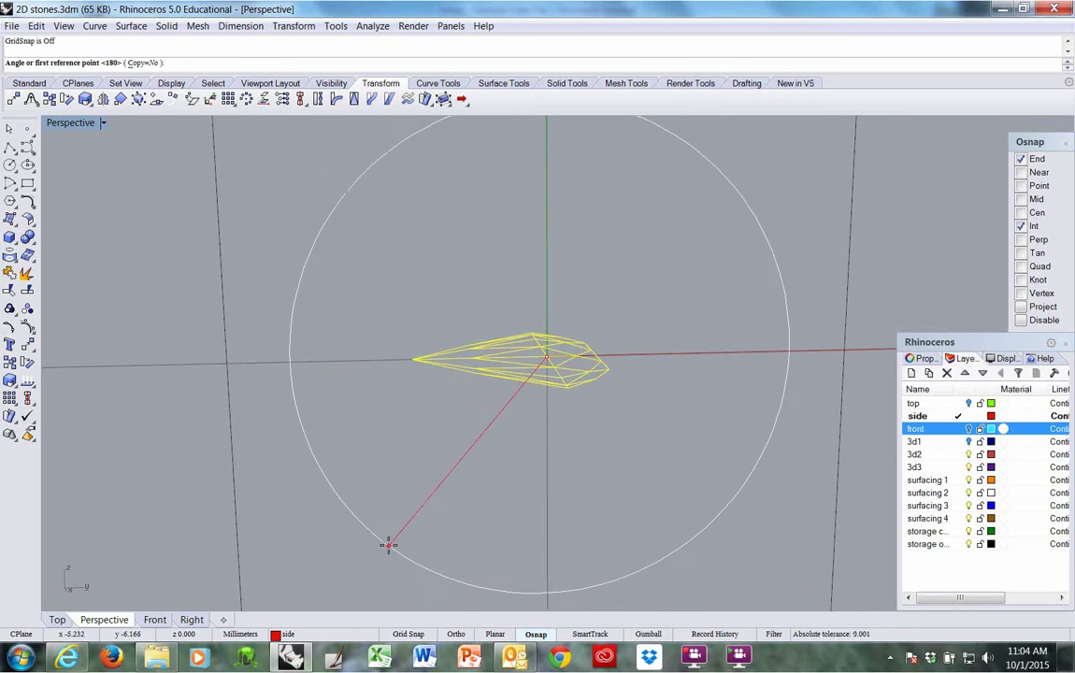
{"action": "type", "text": "-"}
{"action": "type", "text": "0"}
{"action": "key", "text": "Return"}
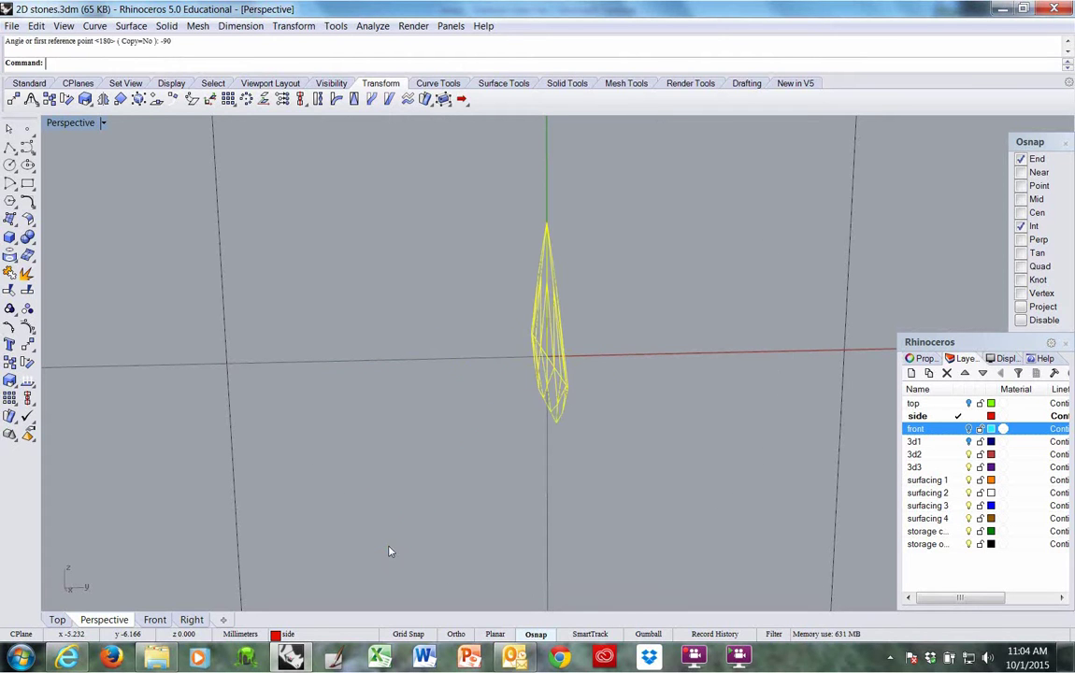
{"action": "key", "text": "ctrl+z"}
Set the construction plane to world Right for the side-view drawing.
{"action": "right_click_drag", "start_coordinate": [507, 457], "coordinate": [650, 418]}
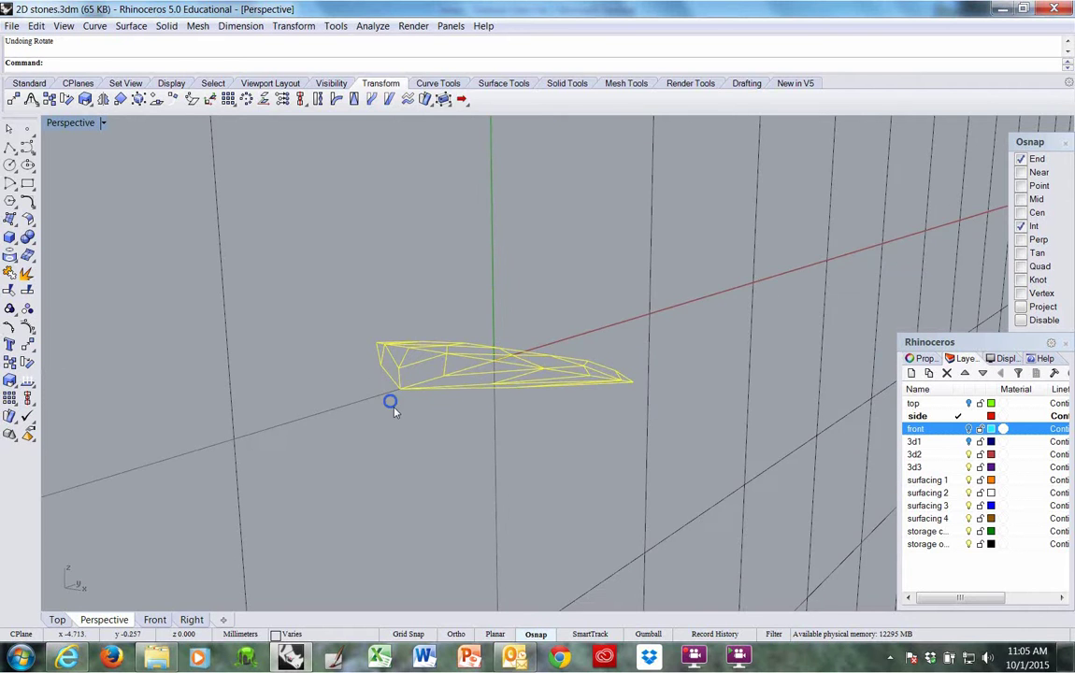
{"action": "right_click_drag", "start_coordinate": [391, 402], "coordinate": [393, 433]}
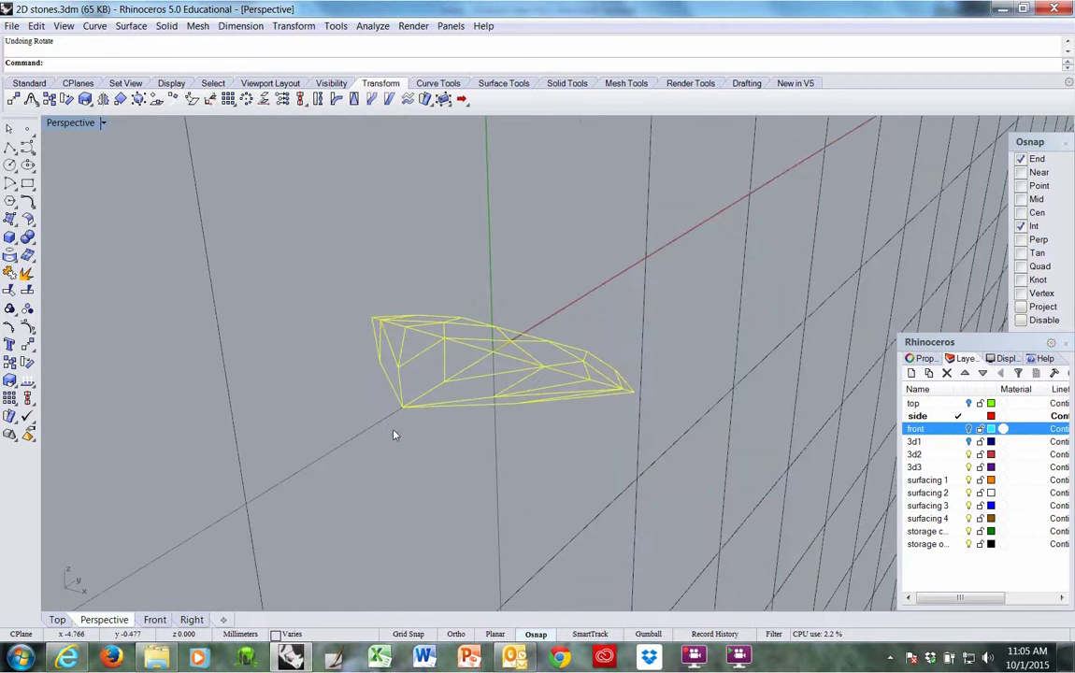
{"action": "key", "text": "ctrl+F1"}
{"action": "right_click_drag", "start_coordinate": [623, 449], "coordinate": [567, 446]}
{"action": "key", "text": "ctrl+F3"}
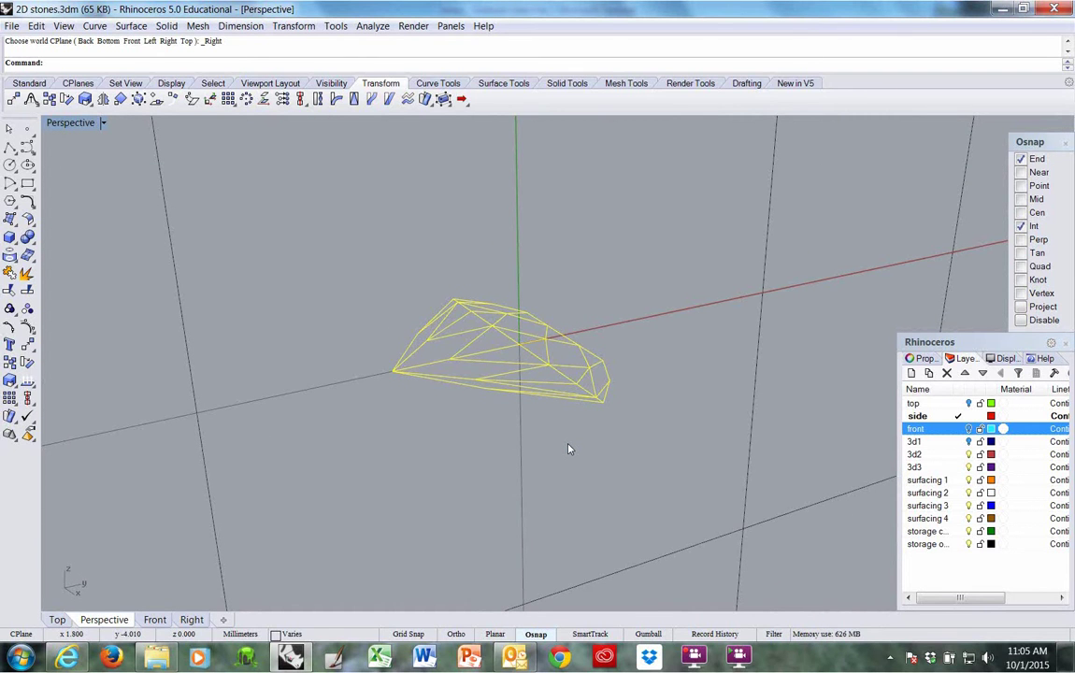
Rotate the side-view drawing 90 degrees about the origin with the Rotate 2-D command.
{"action": "right_click", "coordinate": [366, 61]}
{"action": "left_click", "coordinate": [412, 217]}
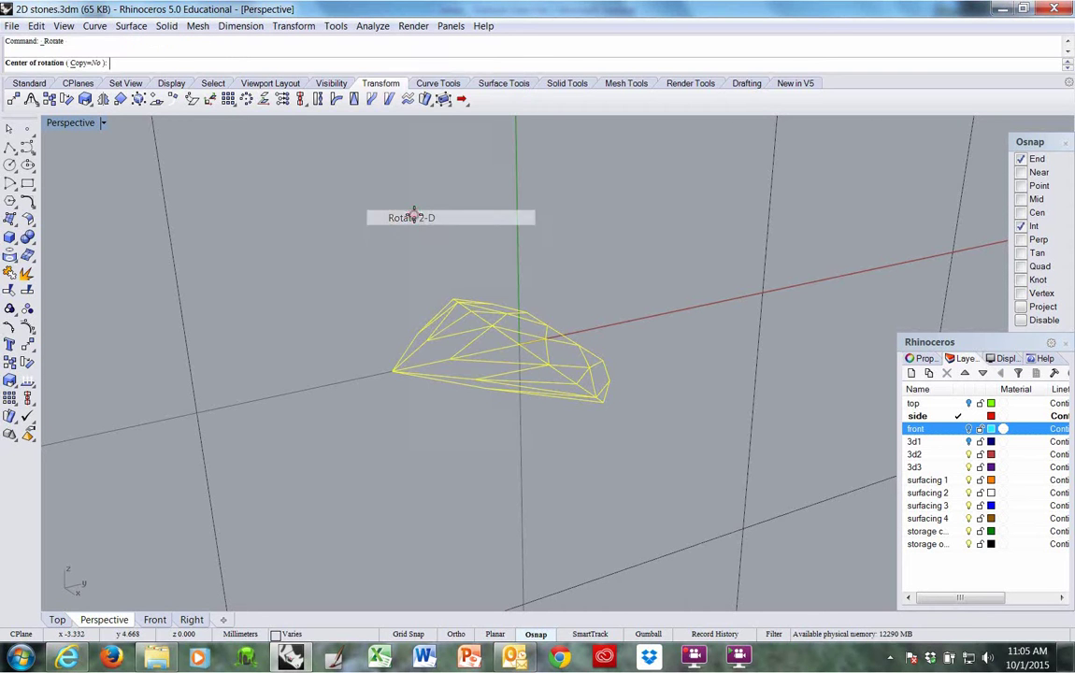
{"action": "type", "text": "0"}
{"action": "key", "text": "Return"}
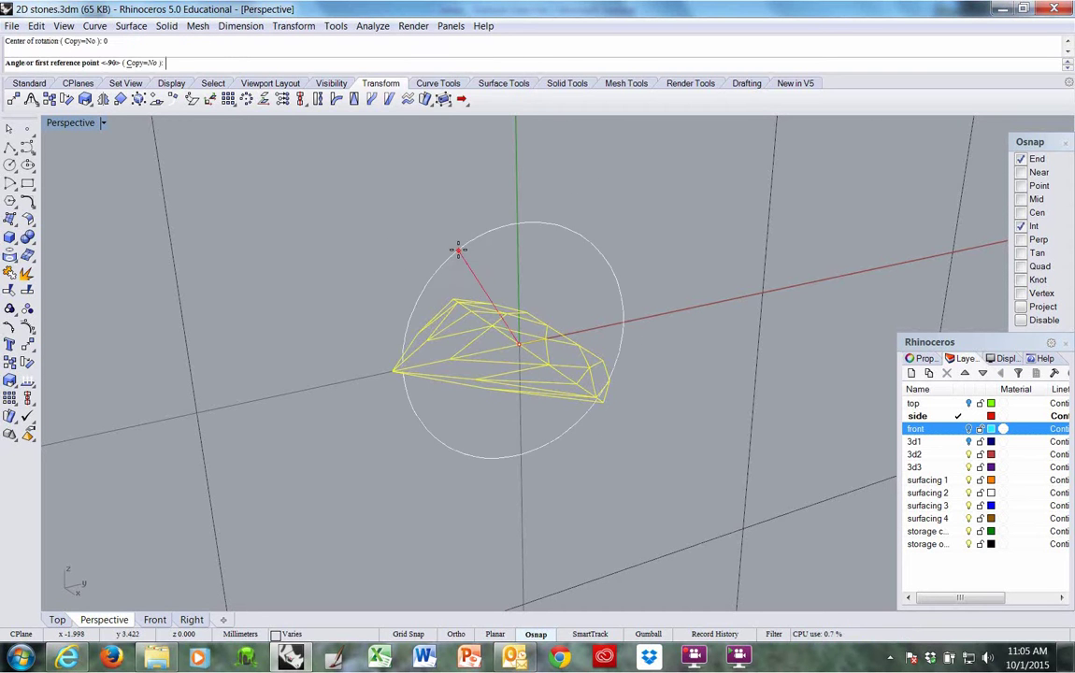
{"action": "right_click_drag", "start_coordinate": [456, 247], "coordinate": [484, 209]}
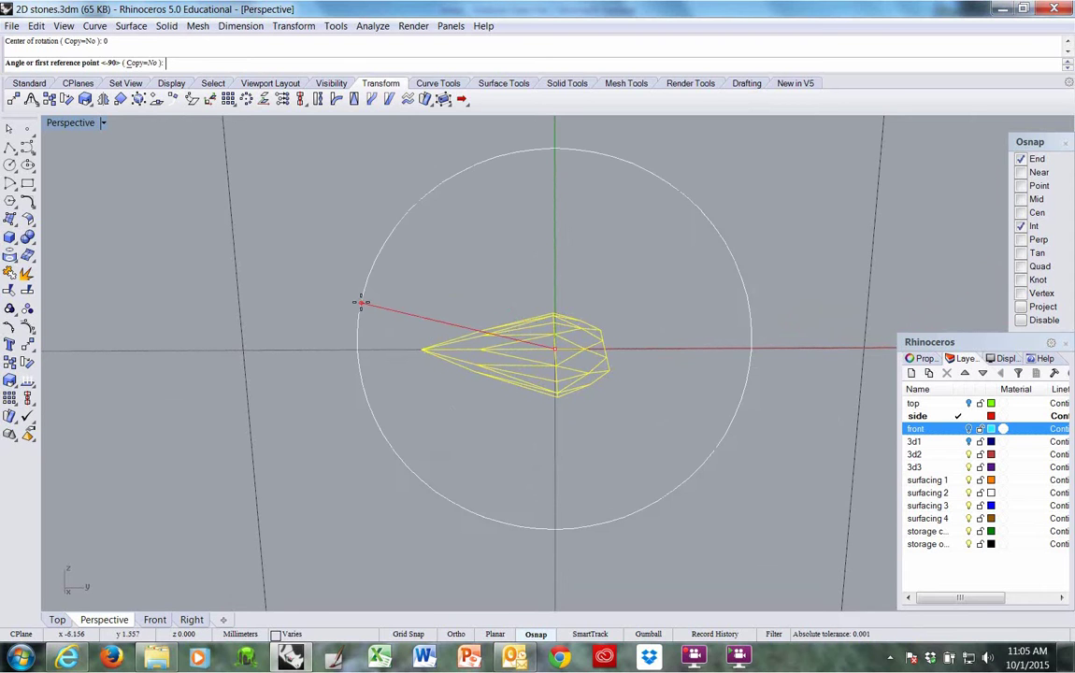
{"action": "right_click_drag", "start_coordinate": [439, 248], "coordinate": [454, 270]}
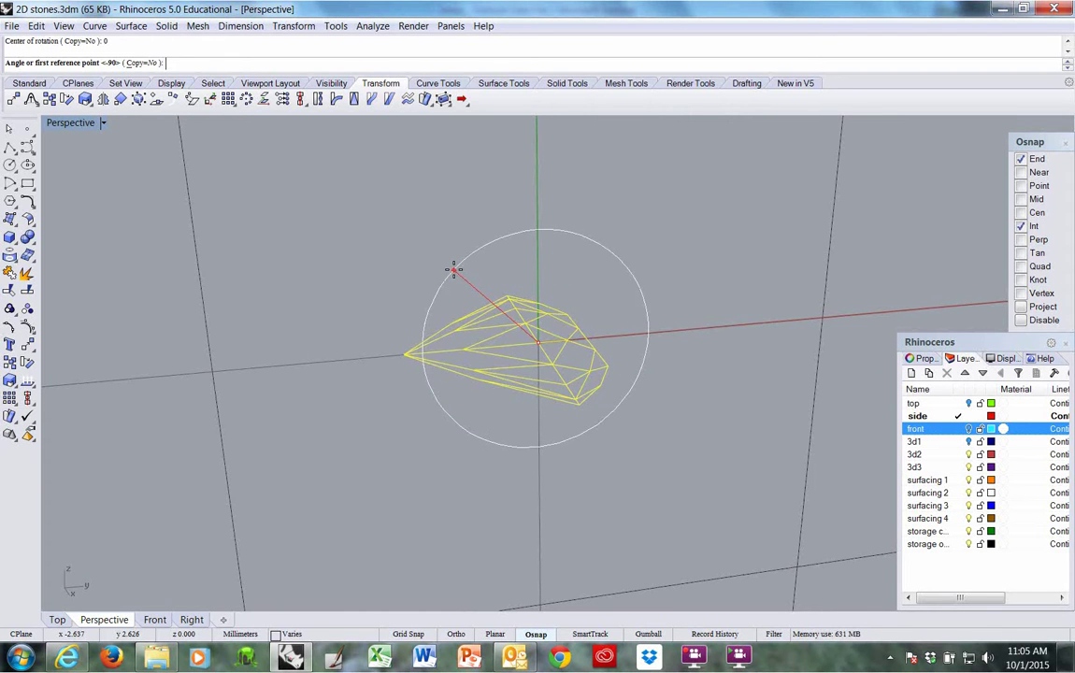
{"action": "type", "text": "90"}
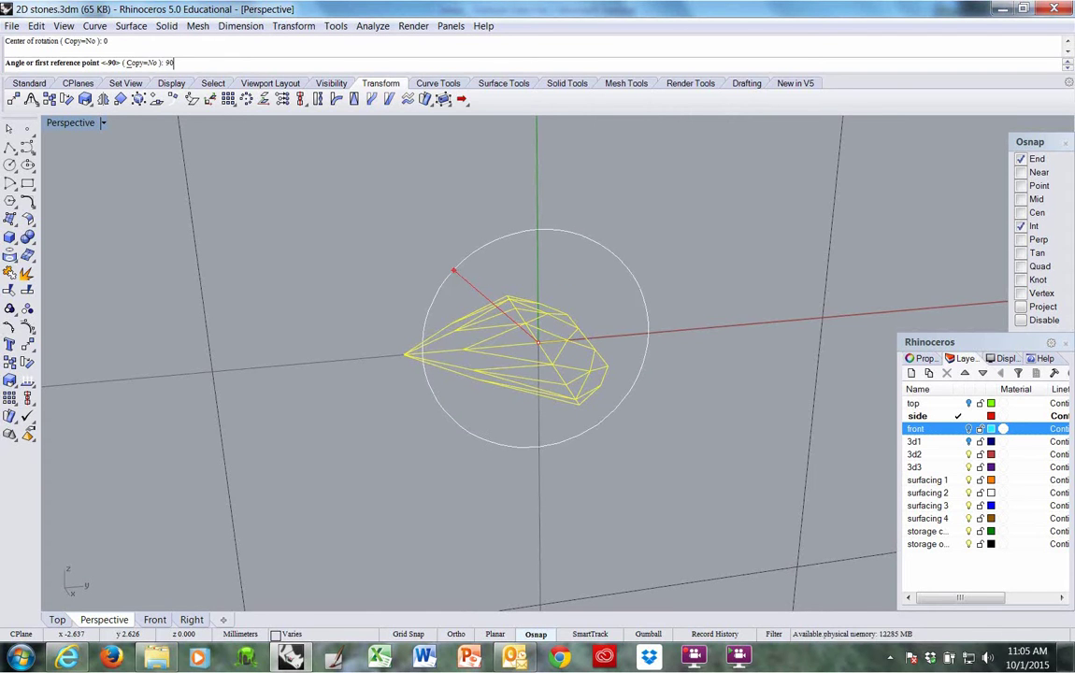
{"action": "key", "text": "Return"}
Restore the world Top construction plane, turn the "top" layer back on with "front" hidden, and clear the selection.
{"action": "right_click_drag", "start_coordinate": [457, 274], "coordinate": [547, 389]}
{"action": "key", "text": "F8"}
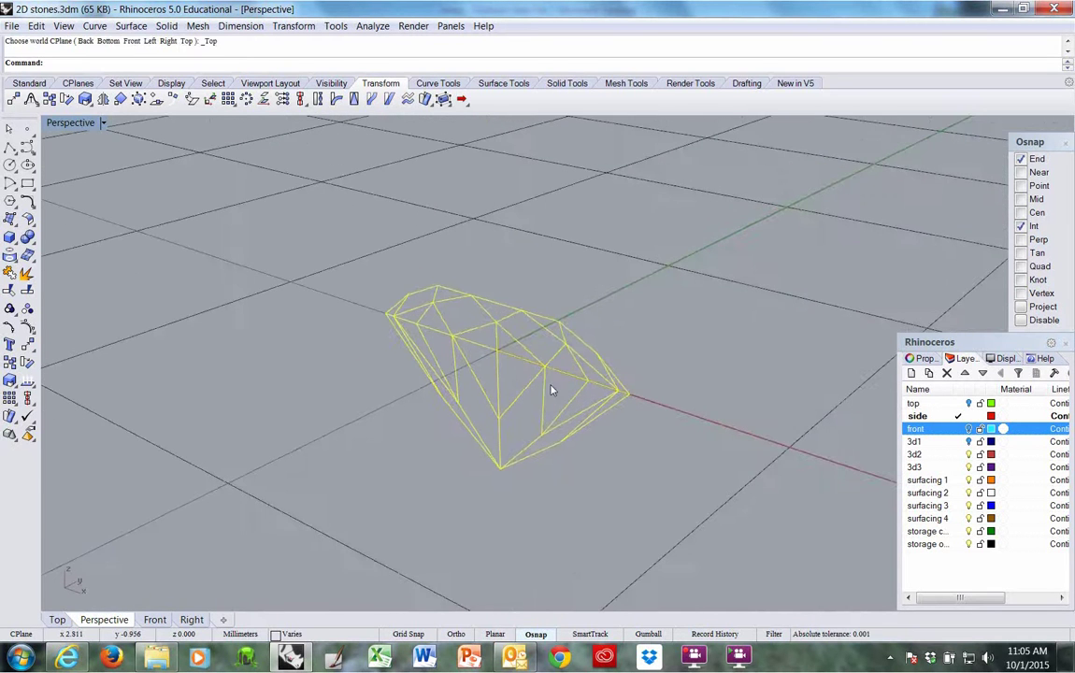
{"action": "left_click", "coordinate": [970, 429]}
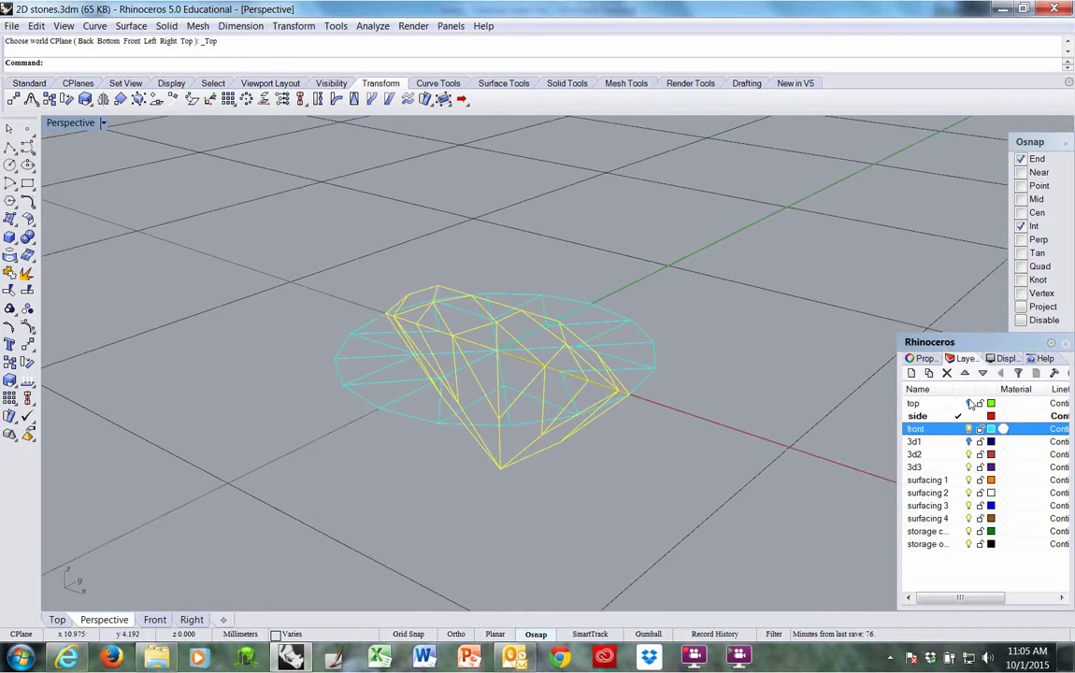
{"action": "left_click", "coordinate": [971, 403]}
{"action": "right_click_drag", "start_coordinate": [467, 370], "coordinate": [516, 423]}
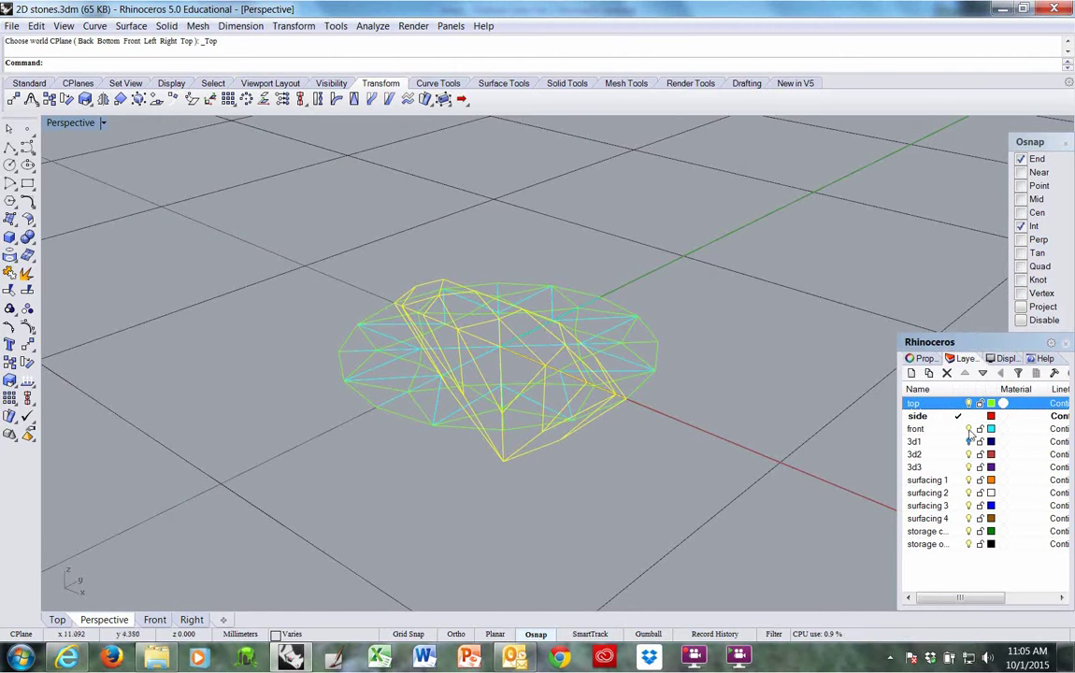
{"action": "left_click", "coordinate": [970, 429]}
{"action": "left_click", "coordinate": [693, 435]}
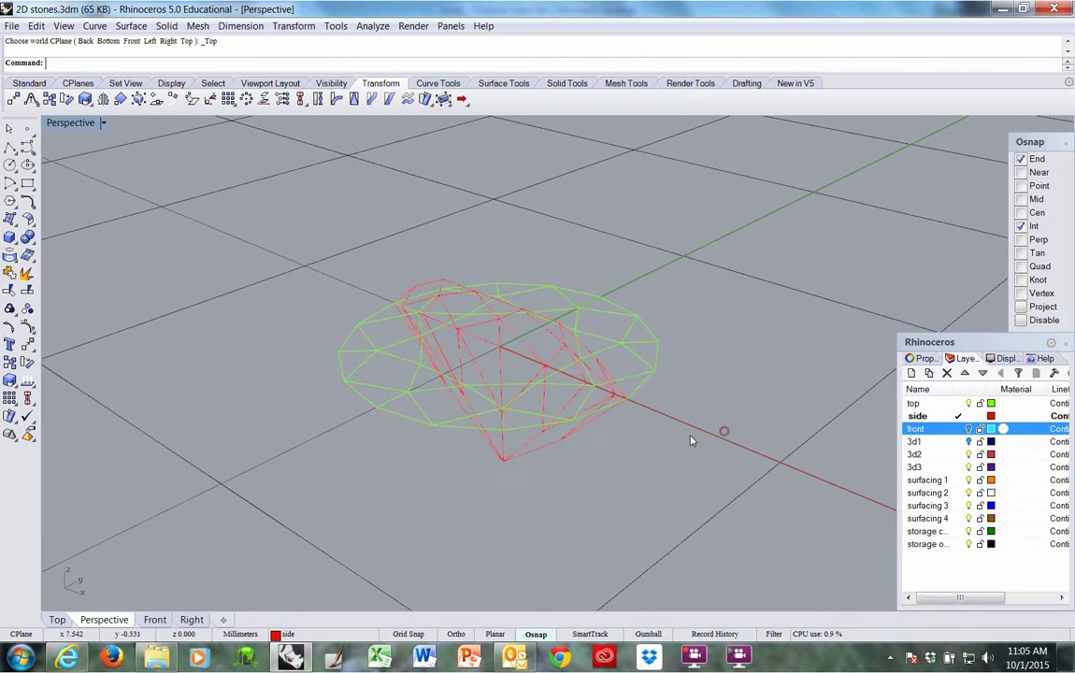
Ungroup the round crown drawing into separate curves.
{"action": "right_click_drag", "start_coordinate": [694, 435], "coordinate": [410, 421]}
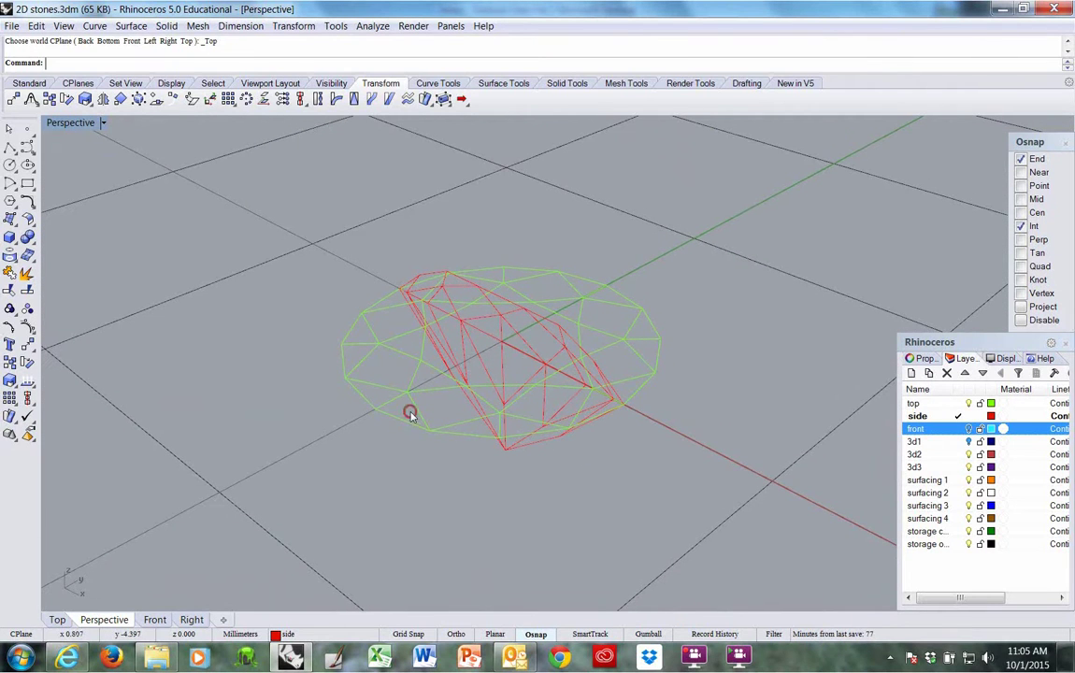
{"action": "left_click", "coordinate": [410, 414]}
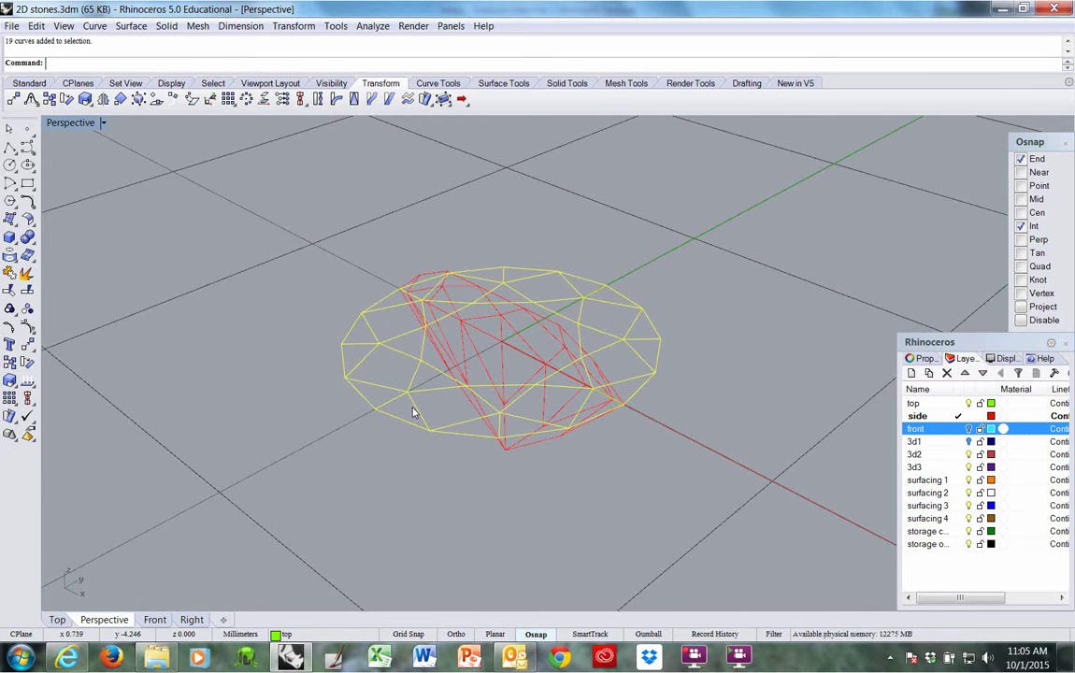
{"action": "left_click", "coordinate": [35, 25]}
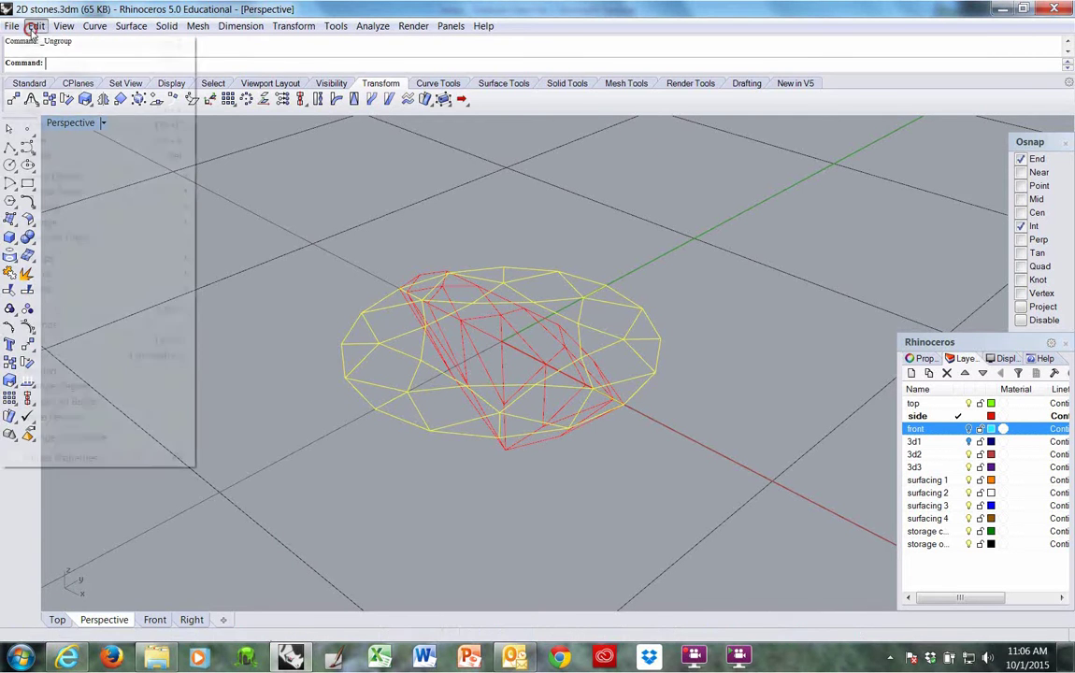
{"action": "mouse_move", "coordinate": [75, 258]}
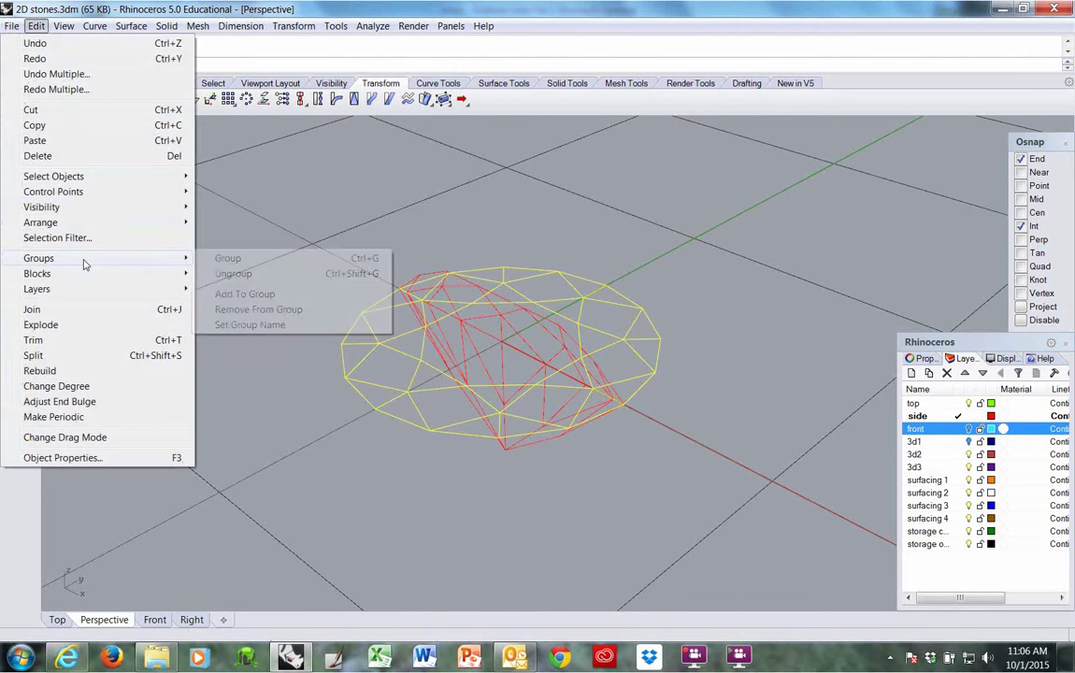
{"action": "left_click", "coordinate": [232, 273]}
{"action": "left_click", "coordinate": [450, 25]}
{"action": "left_click", "coordinate": [451, 25]}
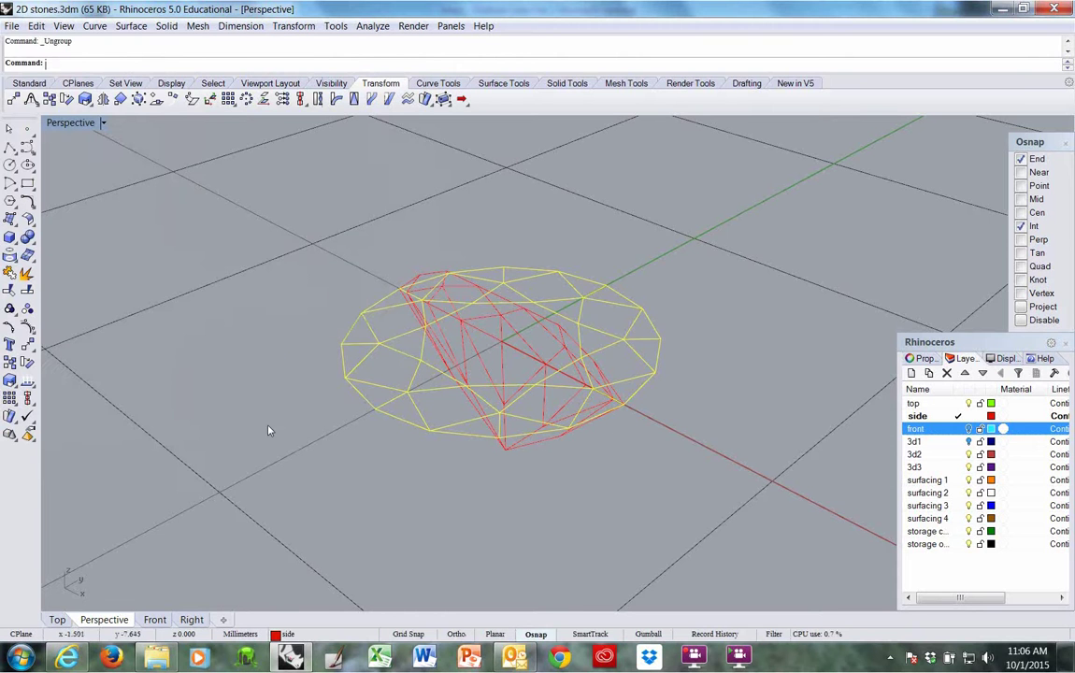
Assign the crown's octagonal table outline to the "surfacing 2" layer using the changelayer command.
{"action": "right_click_drag", "start_coordinate": [272, 432], "coordinate": [508, 403]}
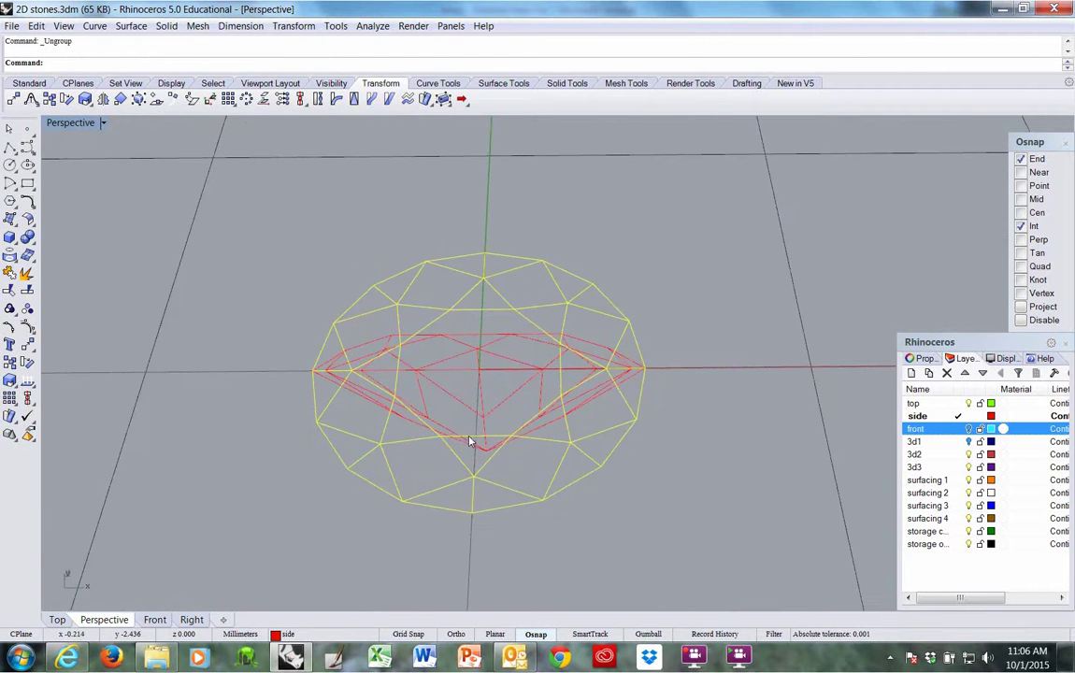
{"action": "left_click", "coordinate": [470, 442]}
{"action": "right_click_drag", "start_coordinate": [469, 444], "coordinate": [452, 403]}
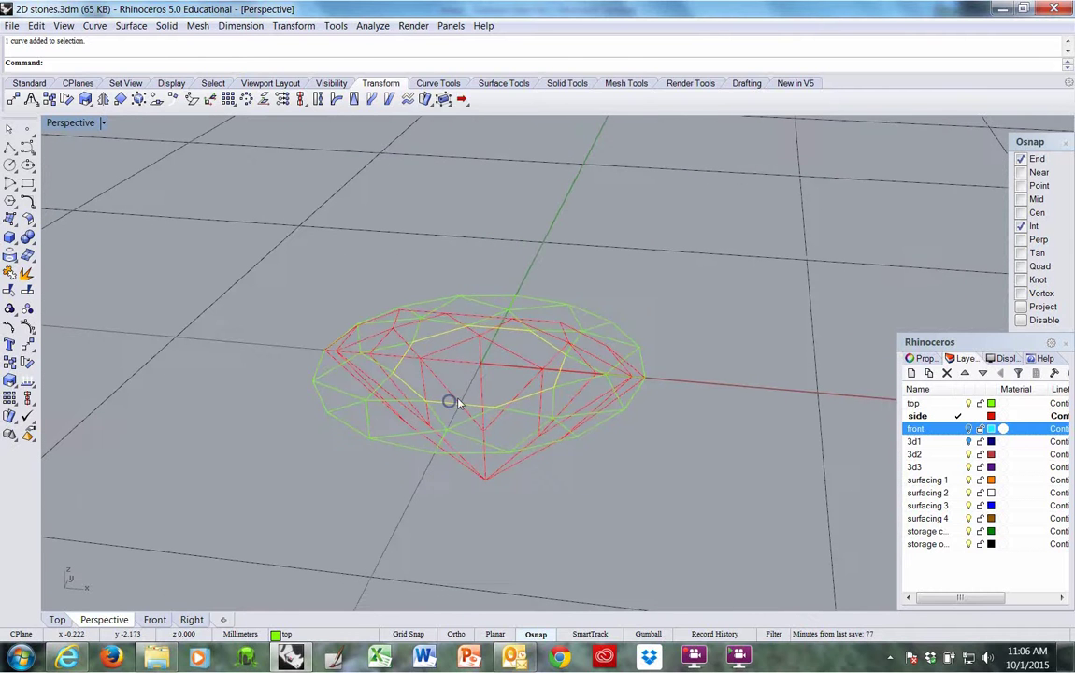
{"action": "right_click", "coordinate": [547, 379]}
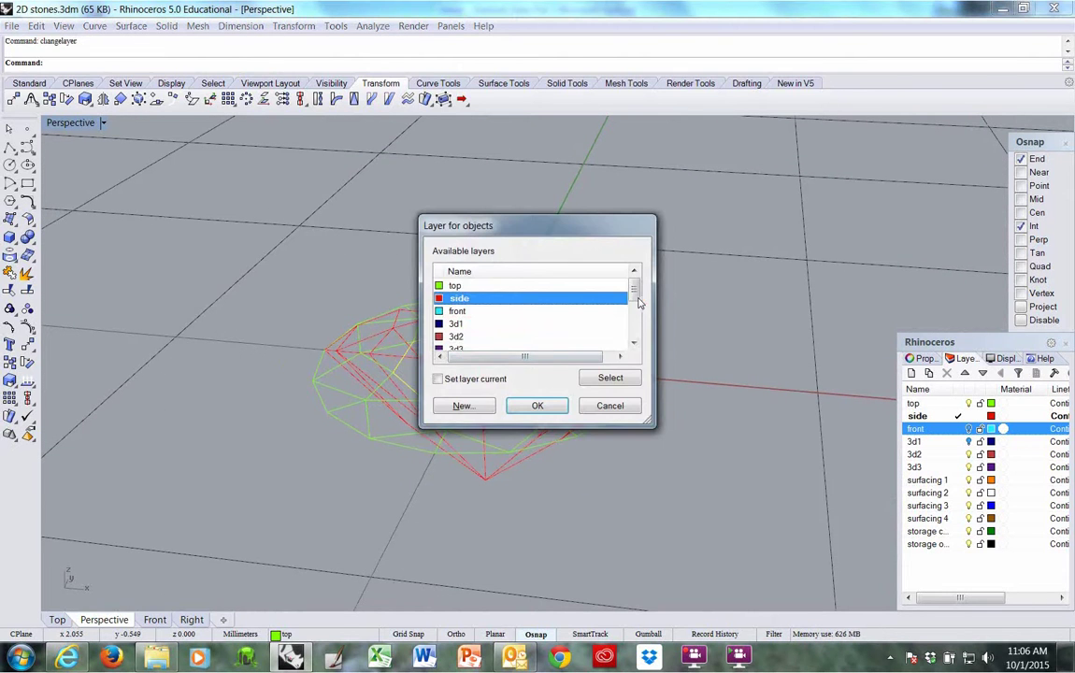
{"action": "scroll", "coordinate": [638, 301], "scroll_direction": "down", "scroll_amount": 2}
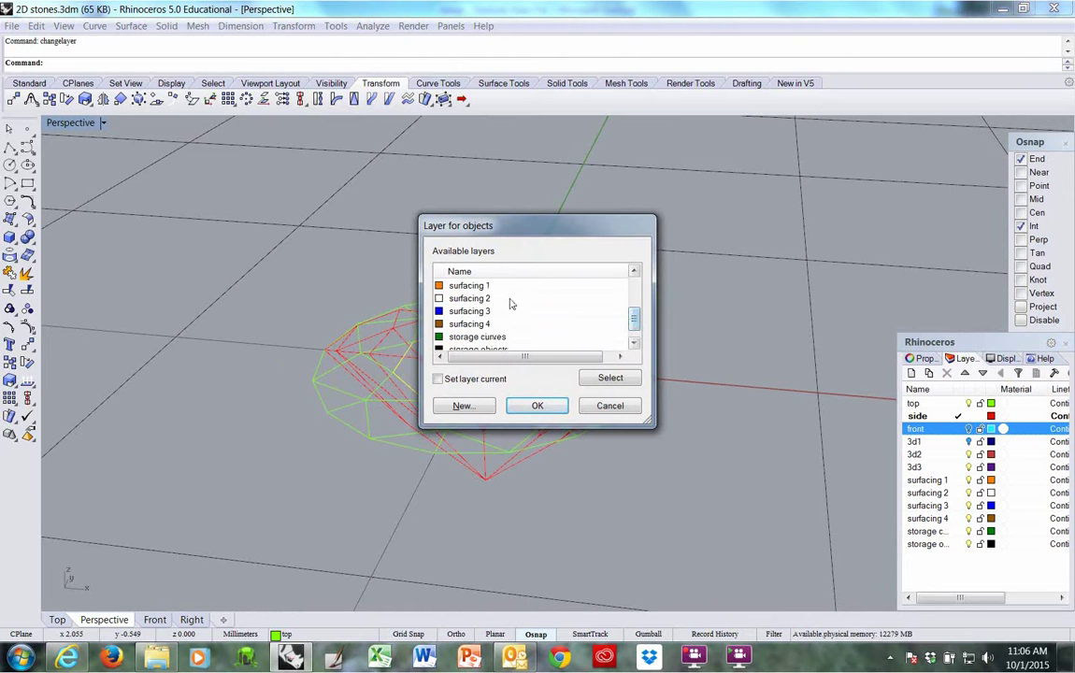
{"action": "left_click", "coordinate": [511, 302]}
{"action": "left_click", "coordinate": [543, 405]}
{"action": "right_click_drag", "start_coordinate": [677, 385], "coordinate": [723, 404]}
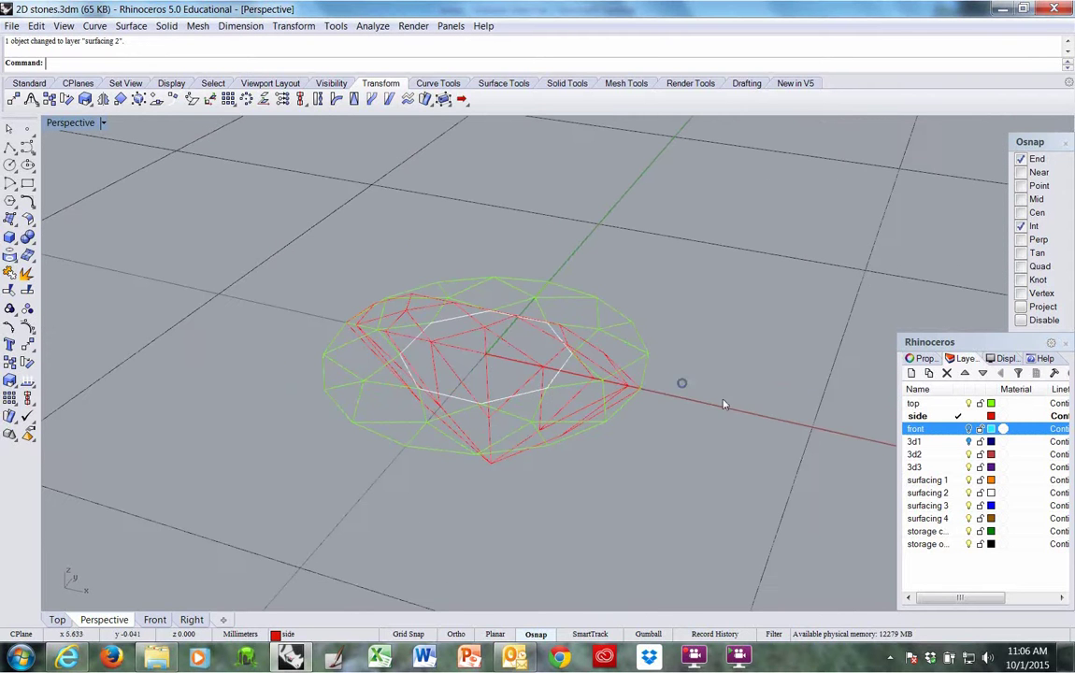
Hide the "top" layer and select the octagonal table outline.
{"action": "left_click", "coordinate": [969, 403]}
{"action": "right_click_drag", "start_coordinate": [543, 454], "coordinate": [640, 369]}
{"action": "left_click", "coordinate": [558, 405]}
{"action": "right_click_drag", "start_coordinate": [560, 427], "coordinate": [555, 358]}
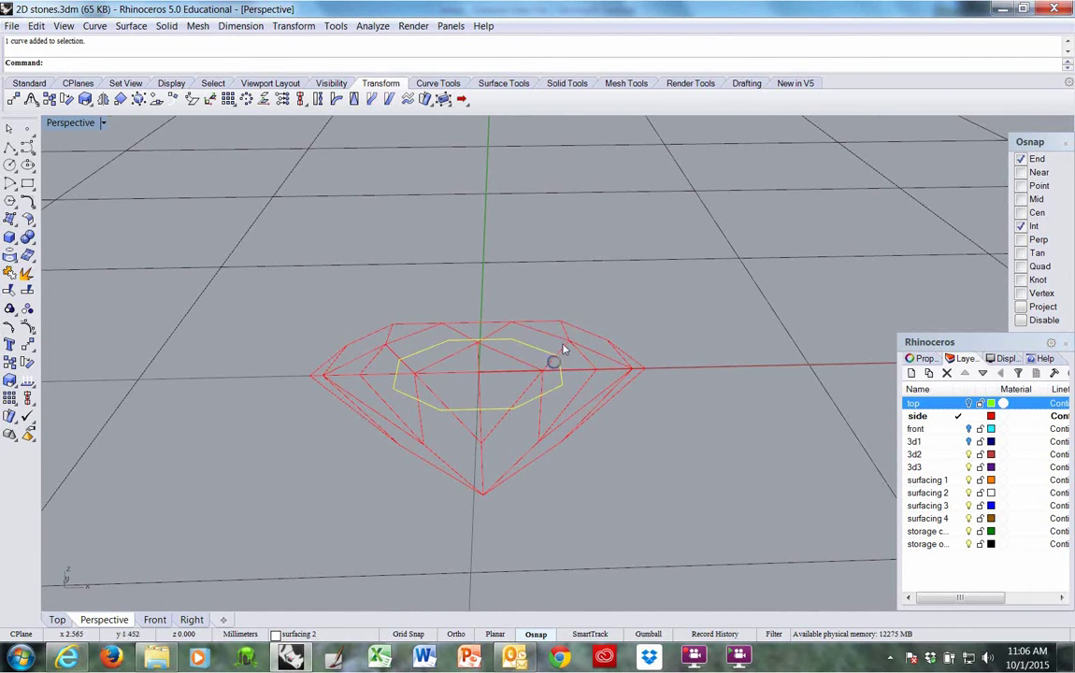
Make "surfacing 2" the current layer and place point objects at both ends of the side view's table edge.
{"action": "left_click", "coordinate": [27, 128]}
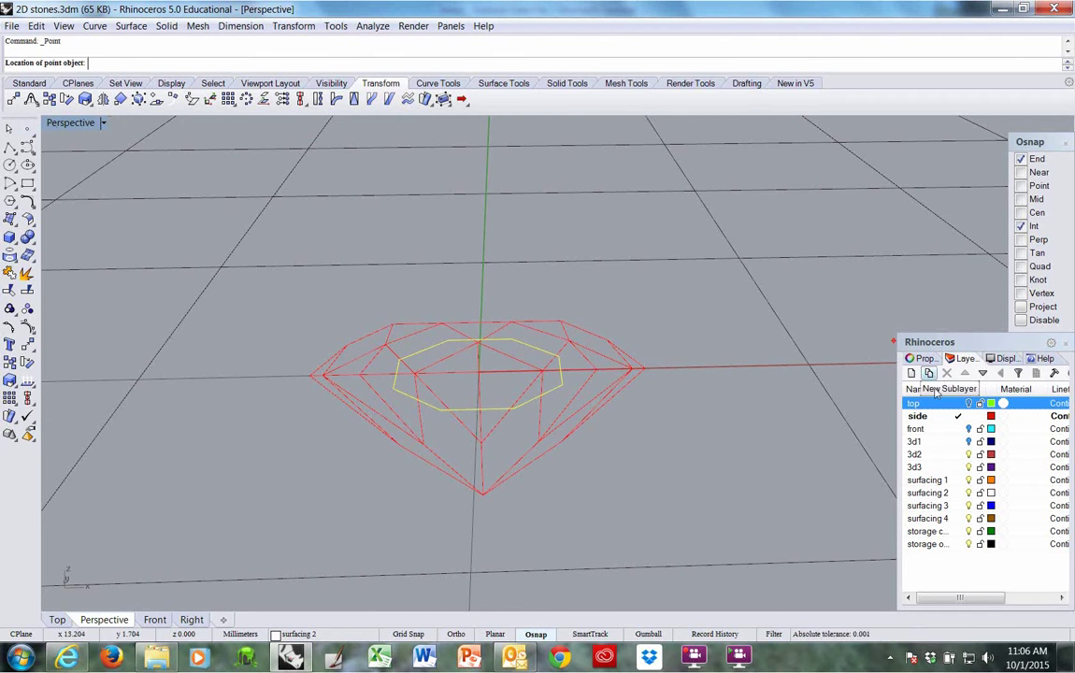
{"action": "left_click", "coordinate": [963, 493]}
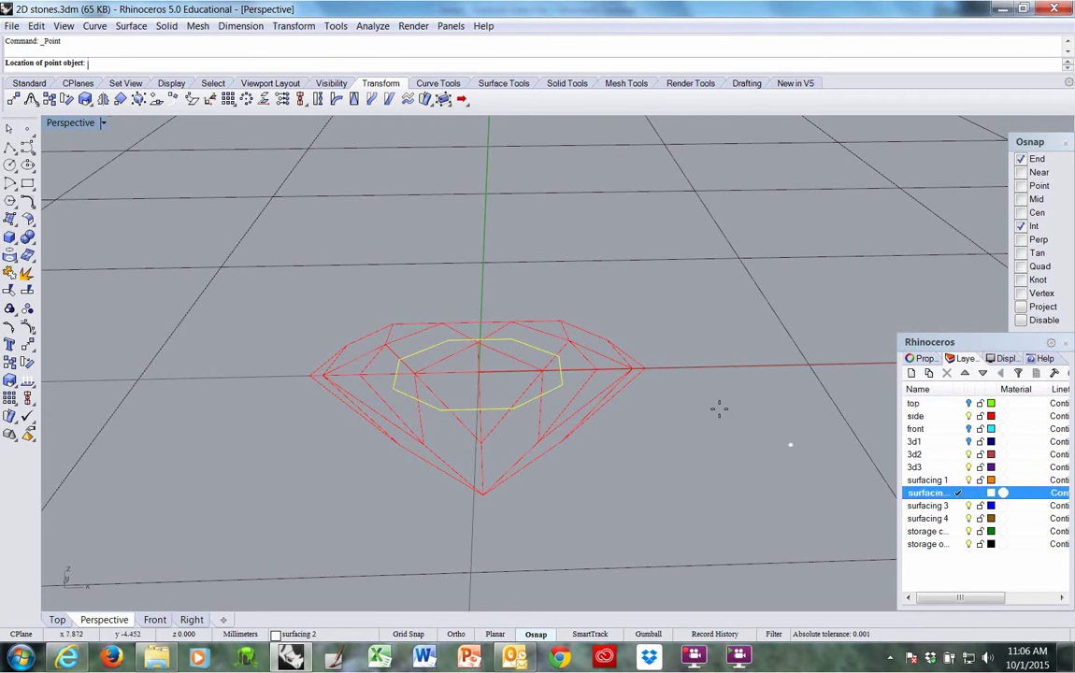
{"action": "left_click", "coordinate": [561, 319]}
{"action": "right_click_drag", "start_coordinate": [581, 388], "coordinate": [576, 340]}
{"action": "right_click", "coordinate": [576, 340]}
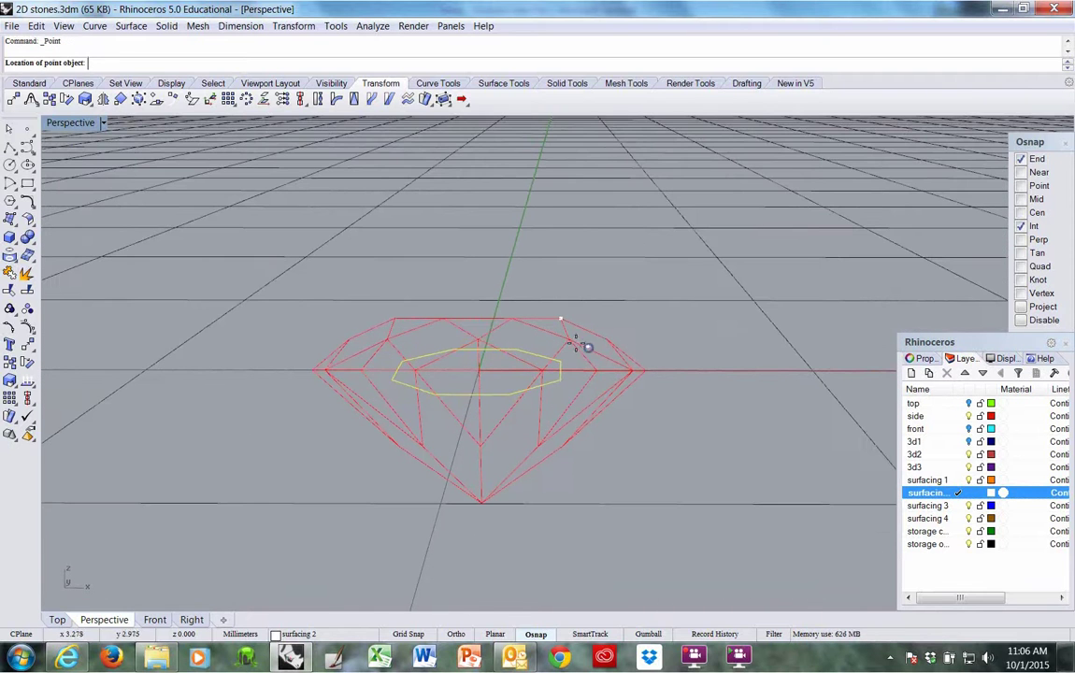
{"action": "left_click", "coordinate": [402, 318]}
{"action": "right_click_drag", "start_coordinate": [580, 400], "coordinate": [582, 433]}
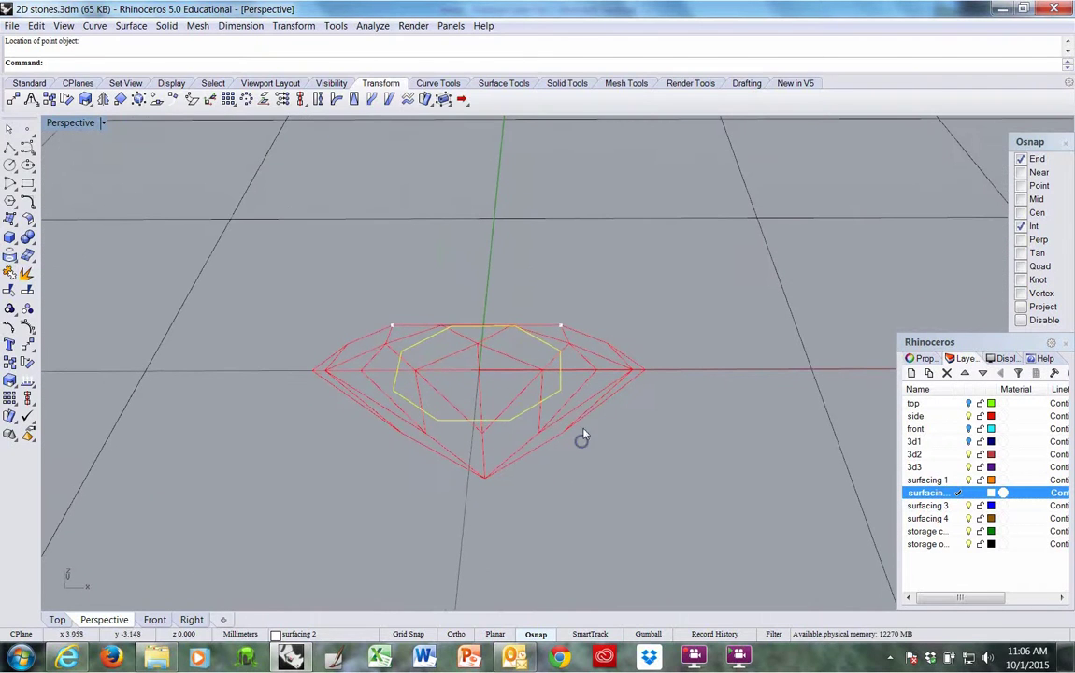
{"action": "right_click_drag", "start_coordinate": [565, 377], "coordinate": [538, 382]}
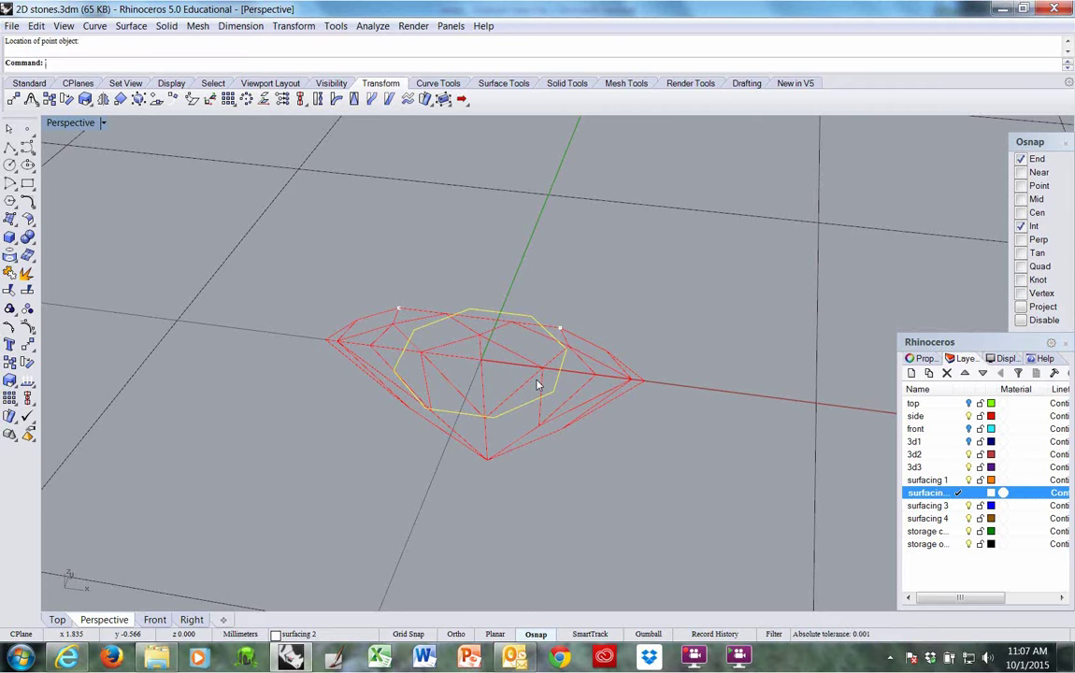
Try moving the octagon by its edge midpoint onto the point at the table corner with Point and Mid snaps, and undo the move.
{"action": "right_click", "coordinate": [1034, 199]}
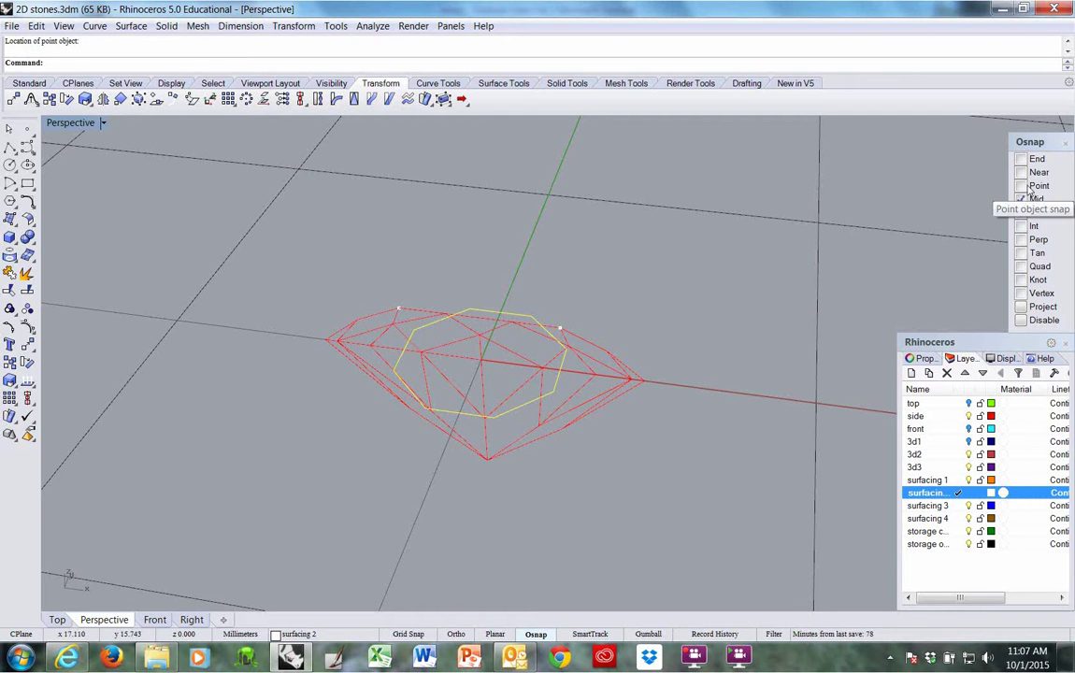
{"action": "left_click", "coordinate": [1033, 187]}
{"action": "scroll", "coordinate": [955, 276], "scroll_direction": "down", "scroll_amount": 2}
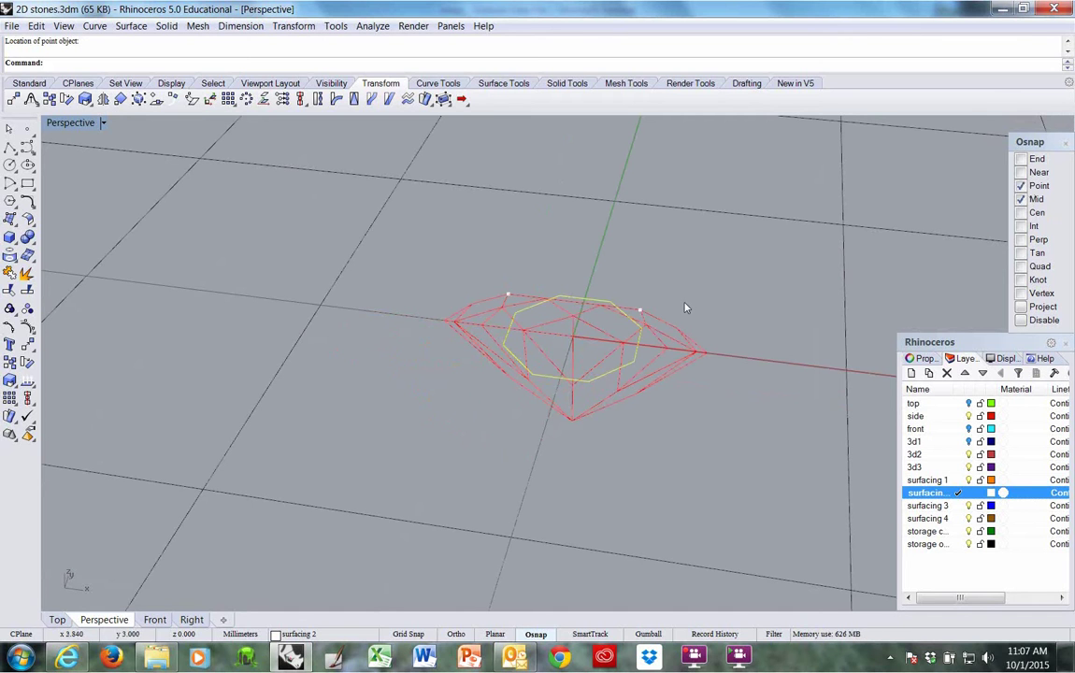
{"action": "type", "text": "m"}
{"action": "key", "text": "Return"}
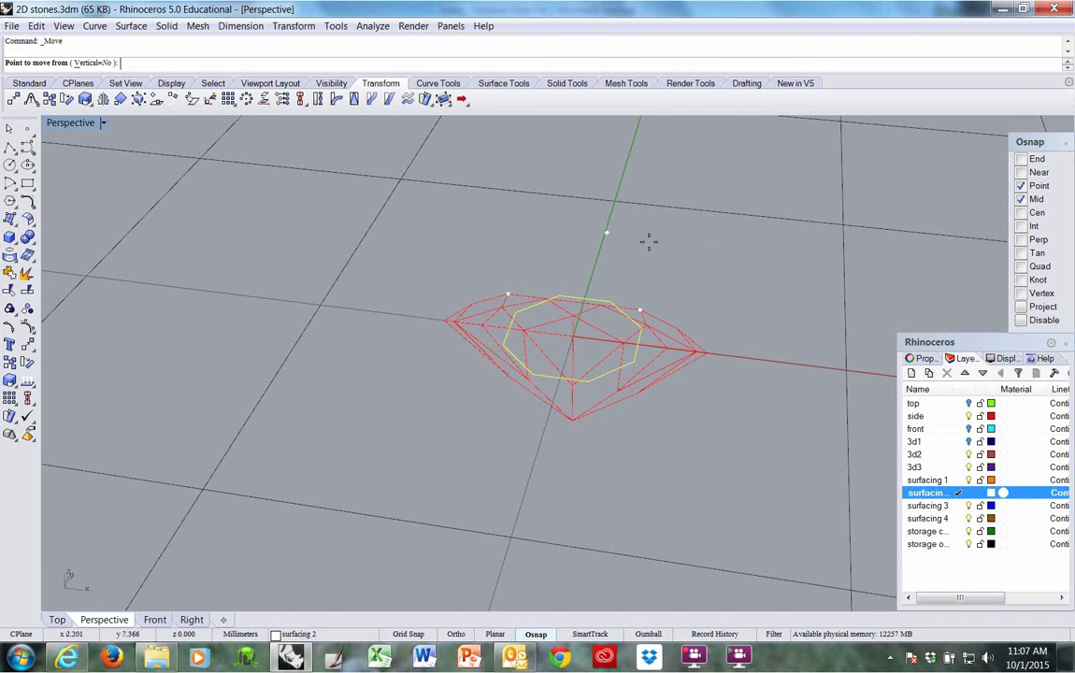
{"action": "left_click", "coordinate": [639, 345]}
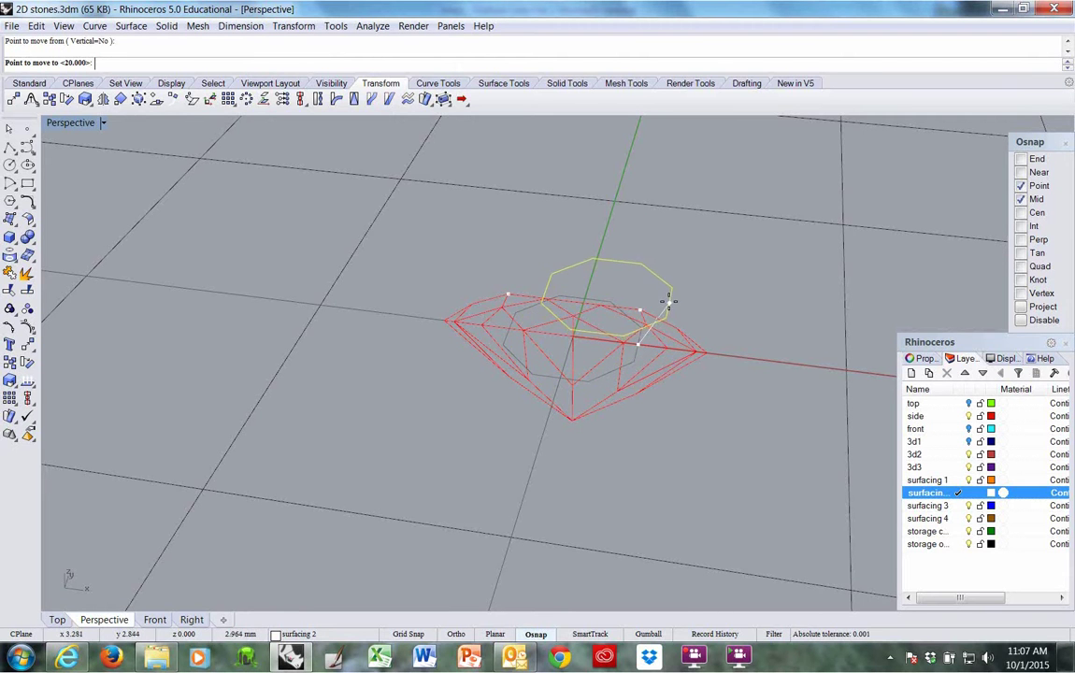
{"action": "left_click", "coordinate": [647, 307]}
{"action": "mouse_move", "coordinate": [651, 338]}
{"action": "right_mouse_down"}
{"action": "mouse_move", "coordinate": [643, 446]}
{"action": "mouse_move", "coordinate": [629, 353]}
{"action": "mouse_move", "coordinate": [636, 322]}
{"action": "right_mouse_up"}
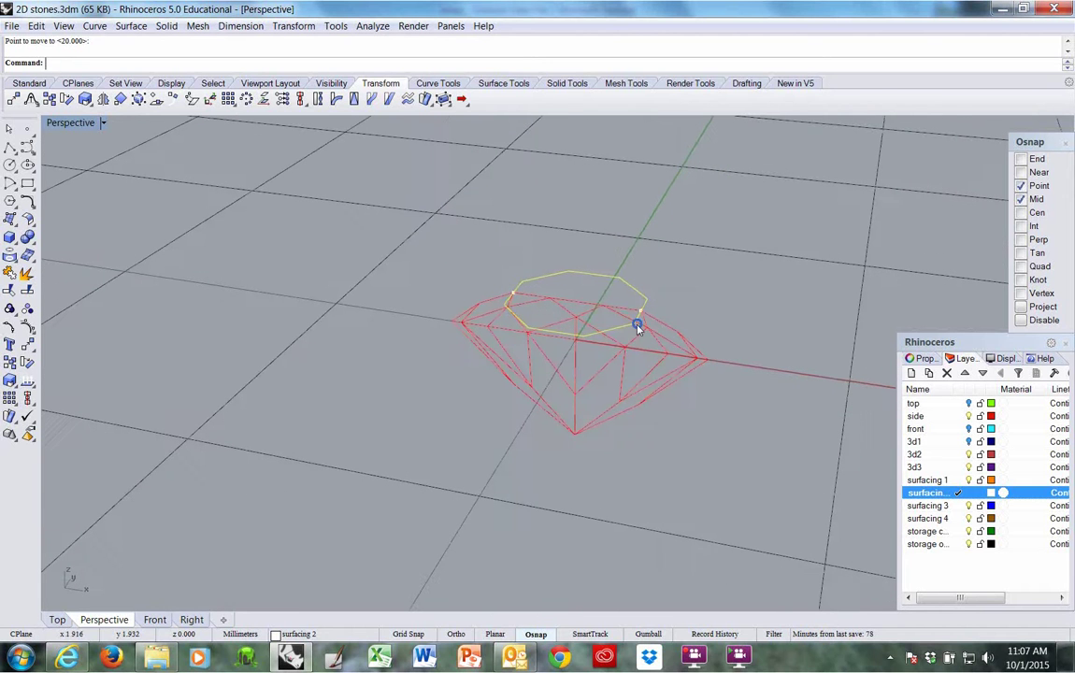
{"action": "key", "text": "ctrl+z"}
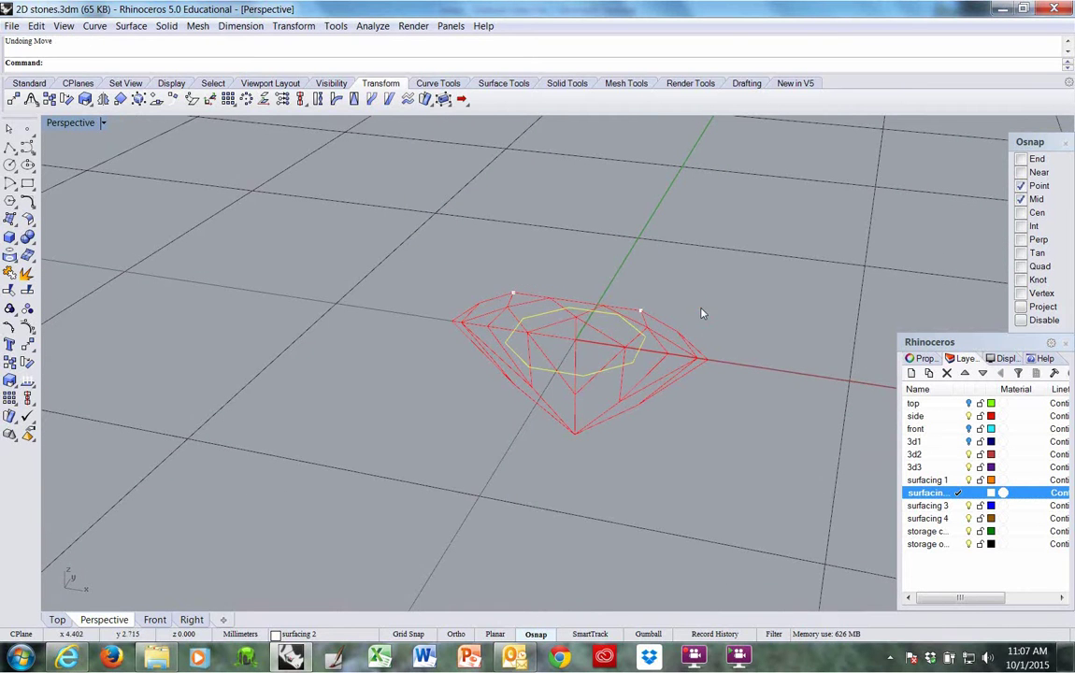
Delete the two point objects at the ends of the side view's table edge.
{"action": "left_click", "coordinate": [638, 310]}
{"action": "left_click", "coordinate": [509, 301], "text": "shift"}
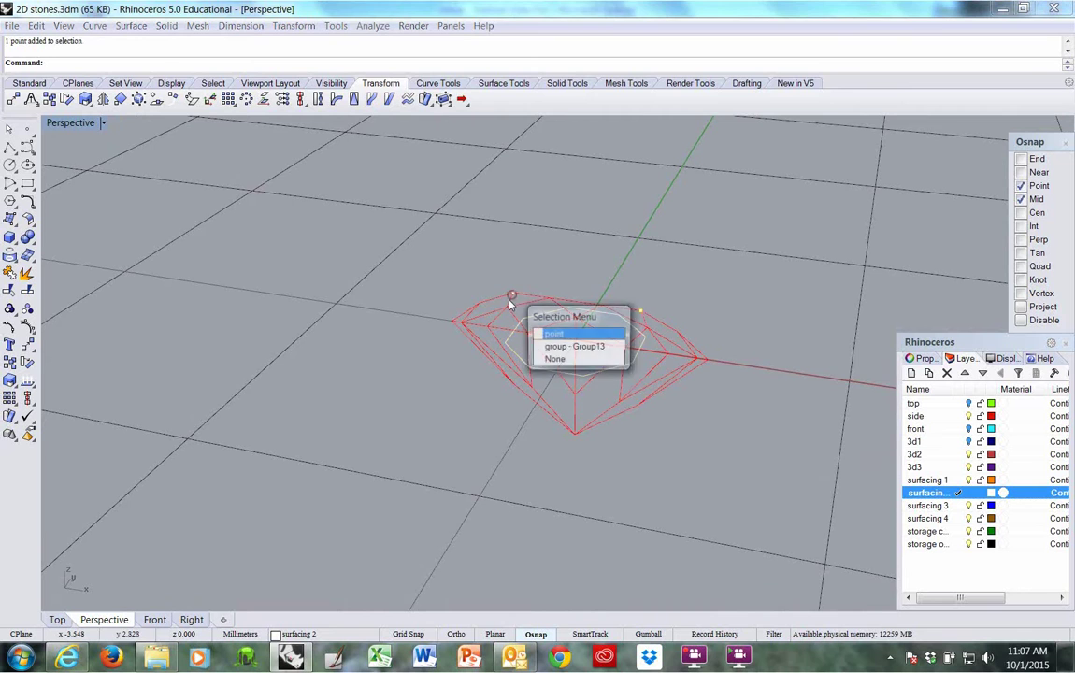
{"action": "key", "text": "Return"}
{"action": "key", "text": "Delete"}
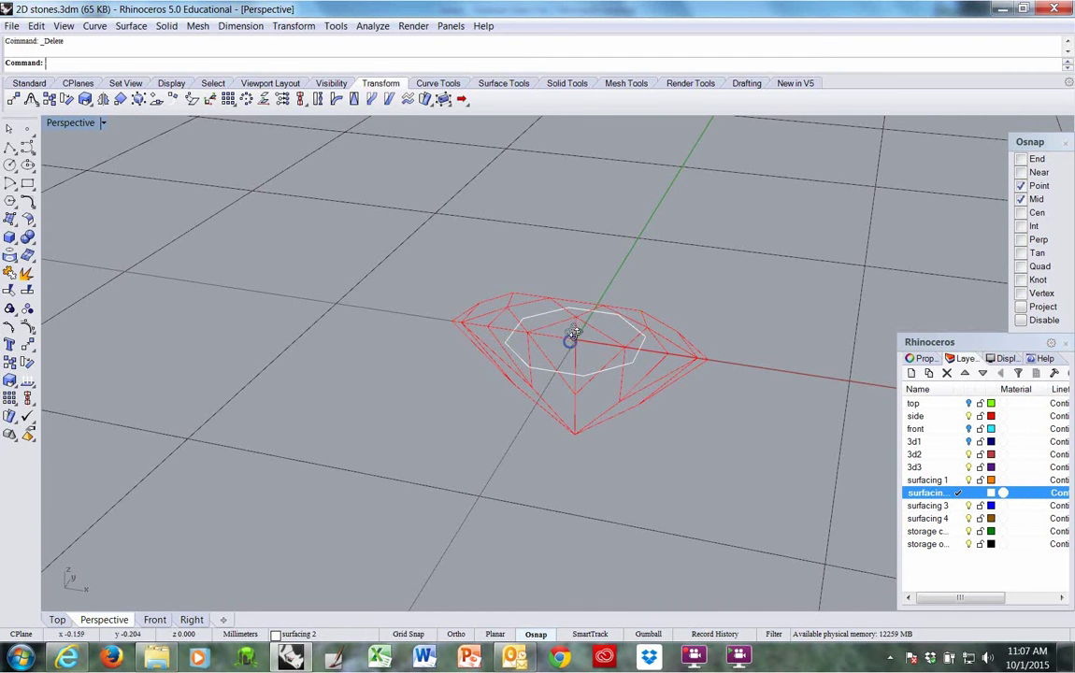
Try moving the octagon from its edge midpoint to the end of the side view's table edge with End and Mid snaps, and undo it.
{"action": "right_click_drag", "start_coordinate": [571, 400], "coordinate": [793, 260]}
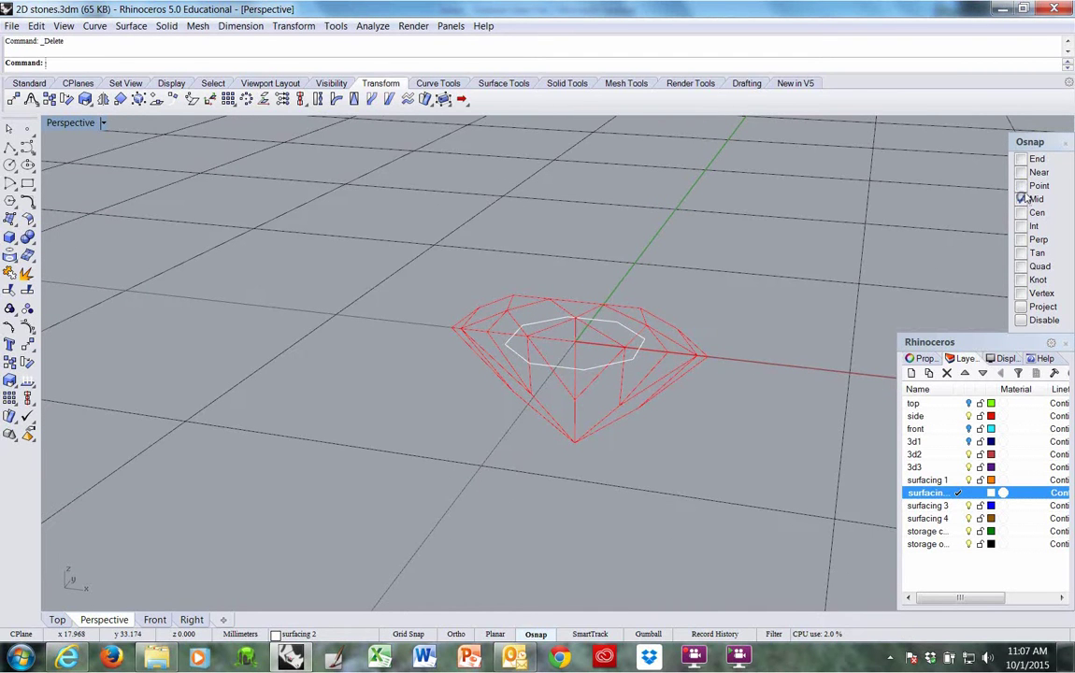
{"action": "left_click", "coordinate": [1021, 159]}
{"action": "left_click", "coordinate": [639, 362]}
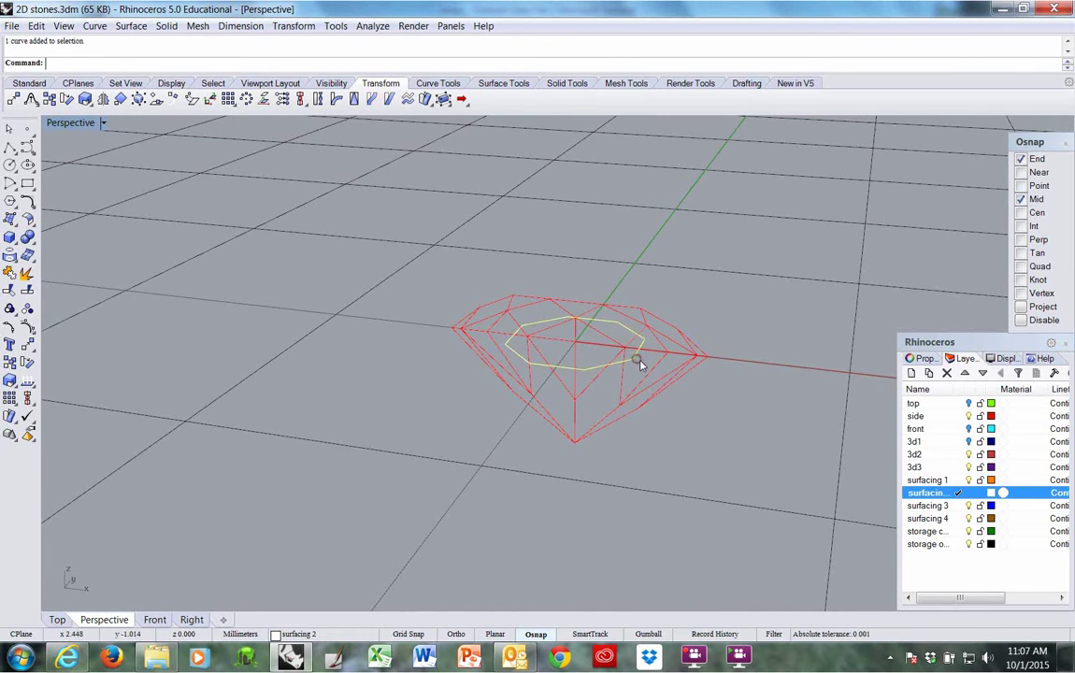
{"action": "type", "text": "m"}
{"action": "key", "text": "Return"}
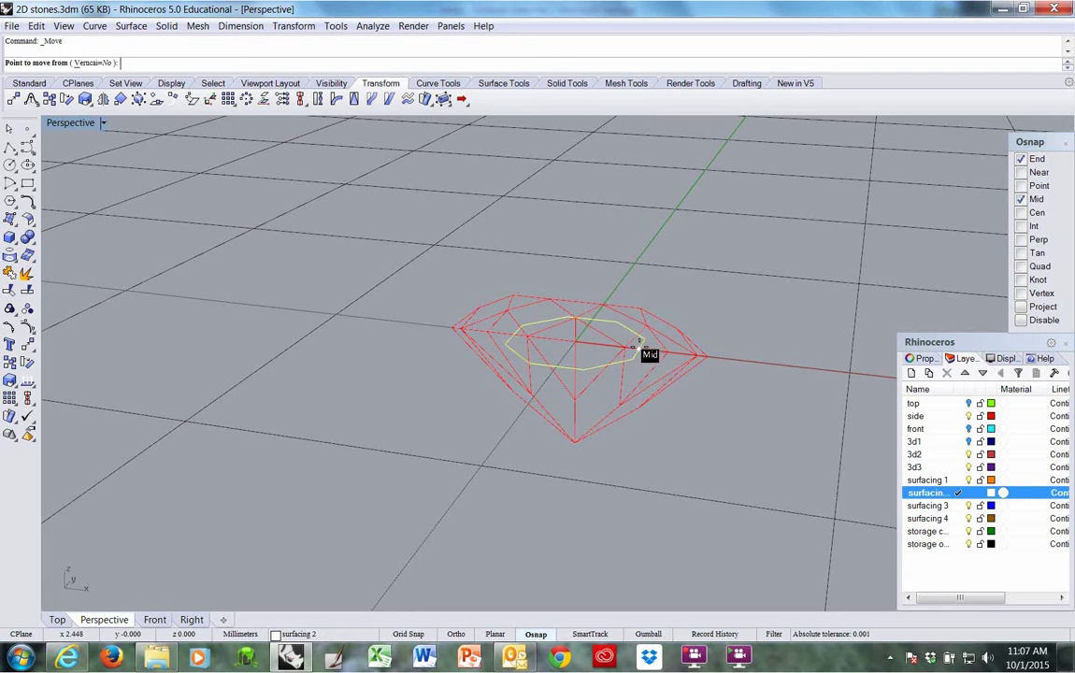
{"action": "left_click", "coordinate": [639, 347]}
{"action": "left_click", "coordinate": [643, 305]}
{"action": "right_click_drag", "start_coordinate": [643, 305], "coordinate": [643, 389]}
{"action": "key", "text": "ctrl+z"}
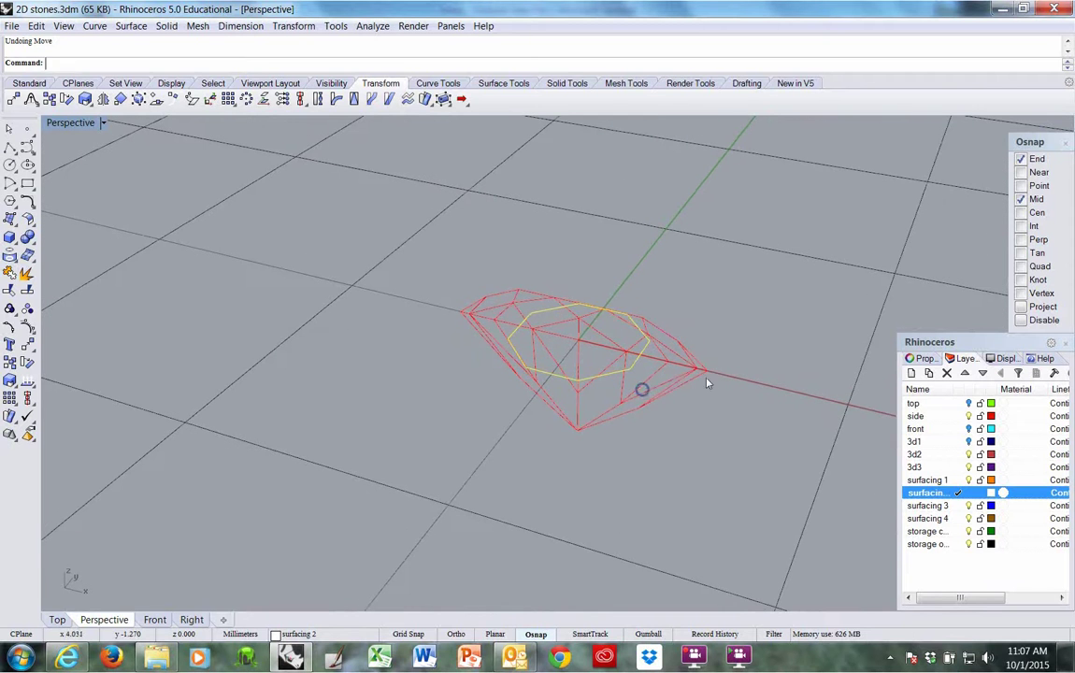
Using only the Int snap, try moving the octagon from its crossing with the girdle line to the side view's table corner, and undo it.
{"action": "mouse_move", "coordinate": [748, 340]}
{"action": "right_mouse_down"}
{"action": "mouse_move", "coordinate": [749, 322]}
{"action": "mouse_move", "coordinate": [759, 324]}
{"action": "right_mouse_up"}
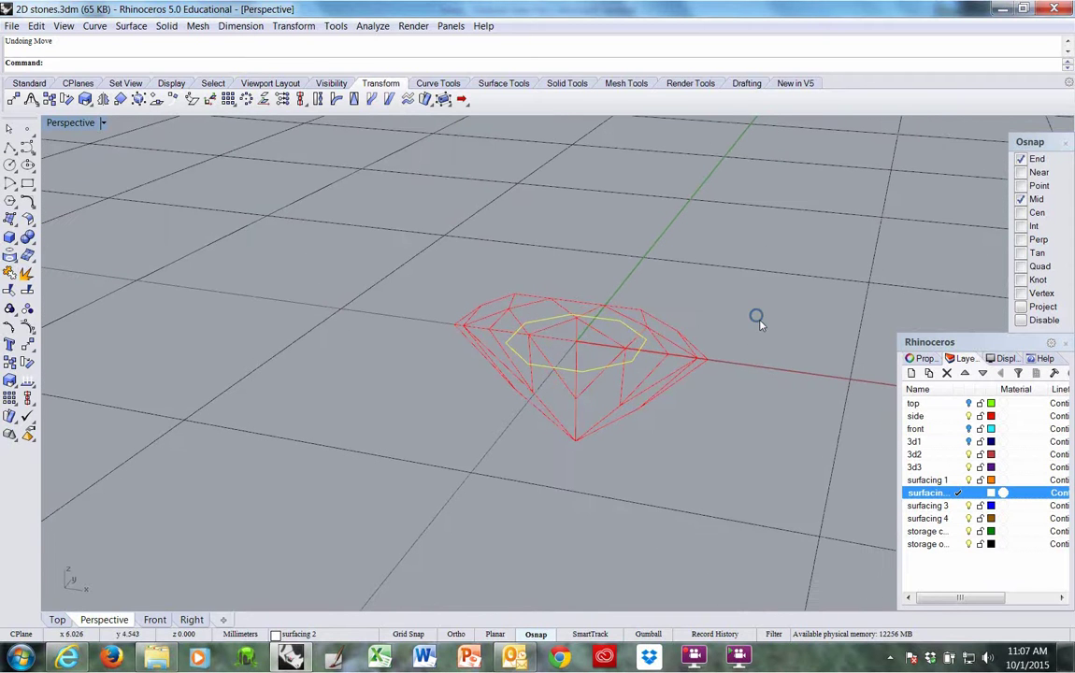
{"action": "right_click", "coordinate": [1027, 226]}
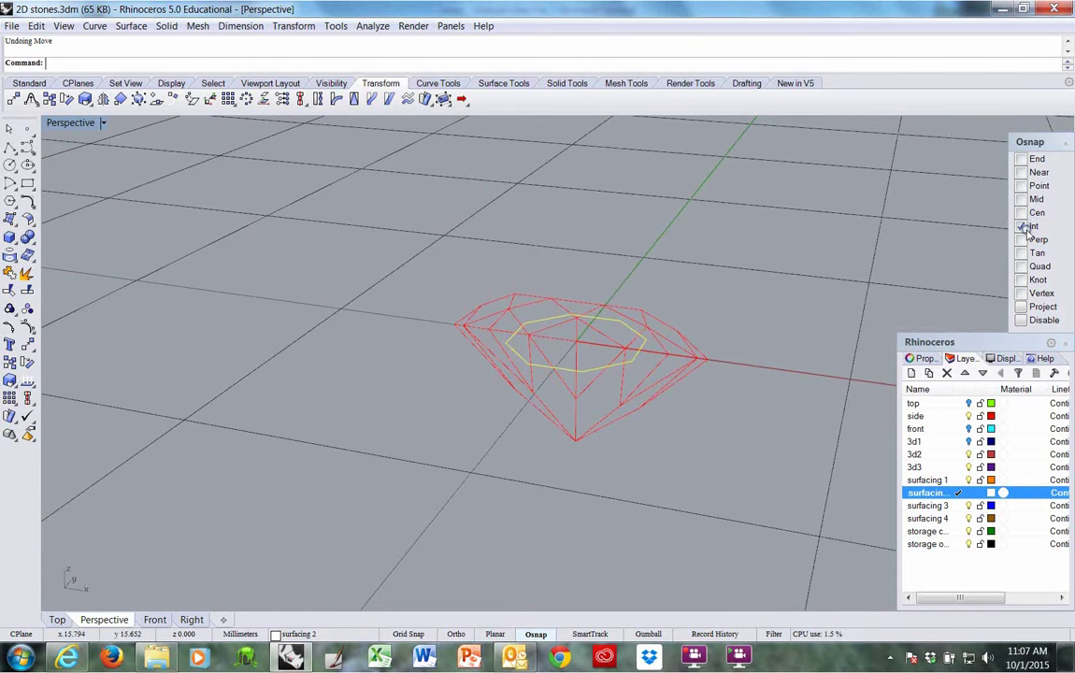
{"action": "left_click", "coordinate": [656, 360]}
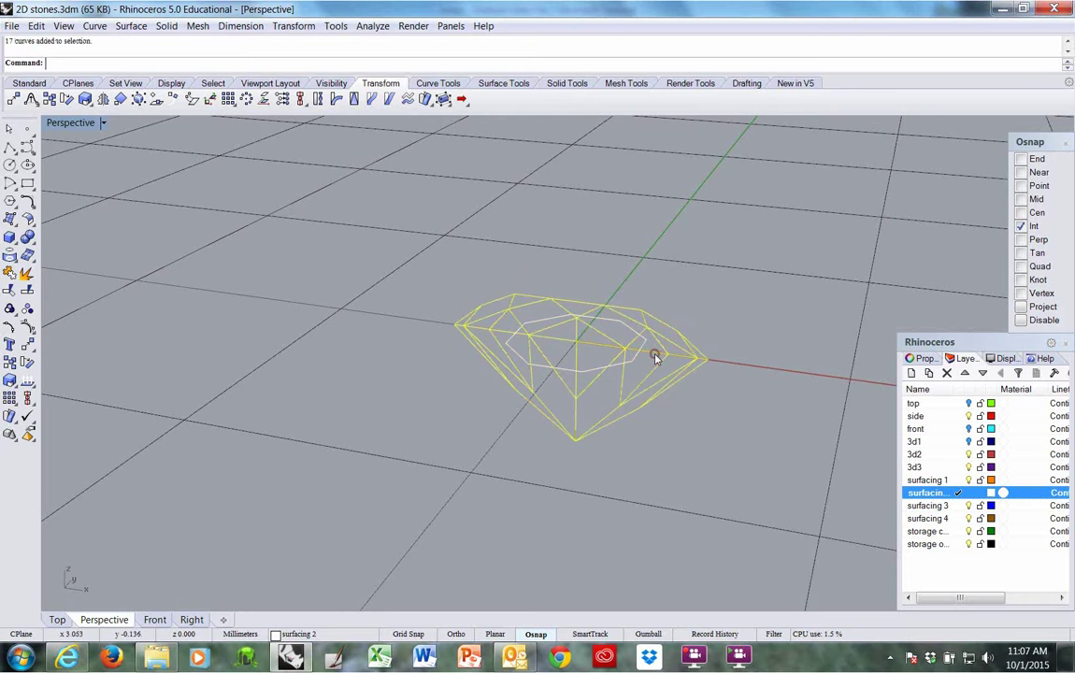
{"action": "scroll", "coordinate": [681, 341], "scroll_direction": "up", "scroll_amount": 5}
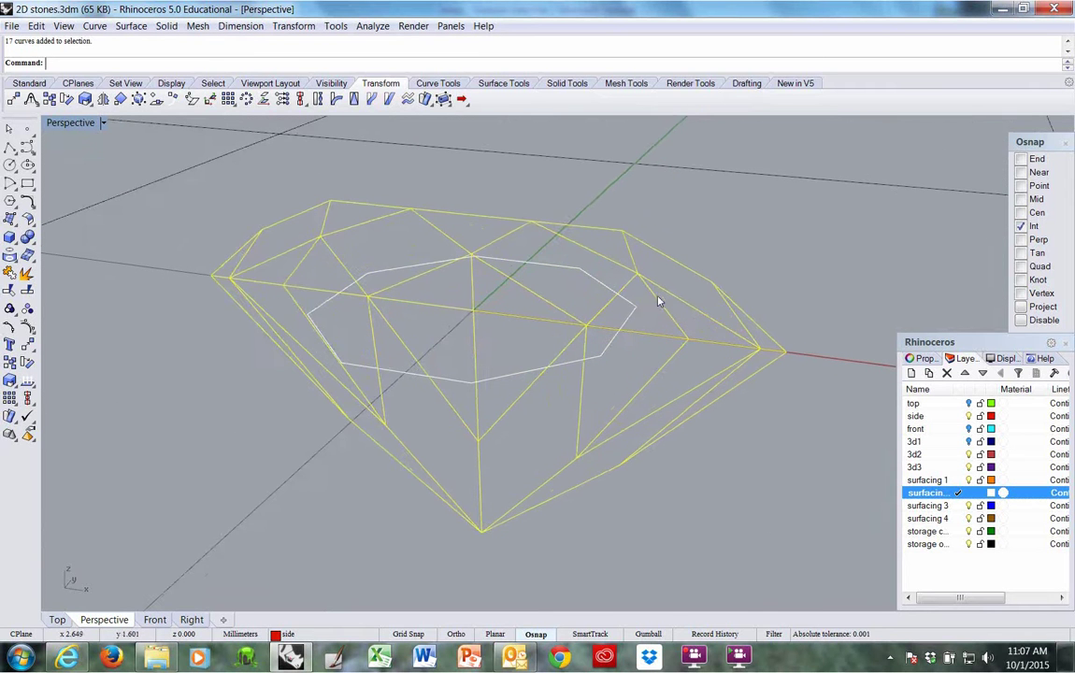
{"action": "right_click_drag", "start_coordinate": [642, 329], "coordinate": [629, 348]}
{"action": "left_click", "coordinate": [616, 359]}
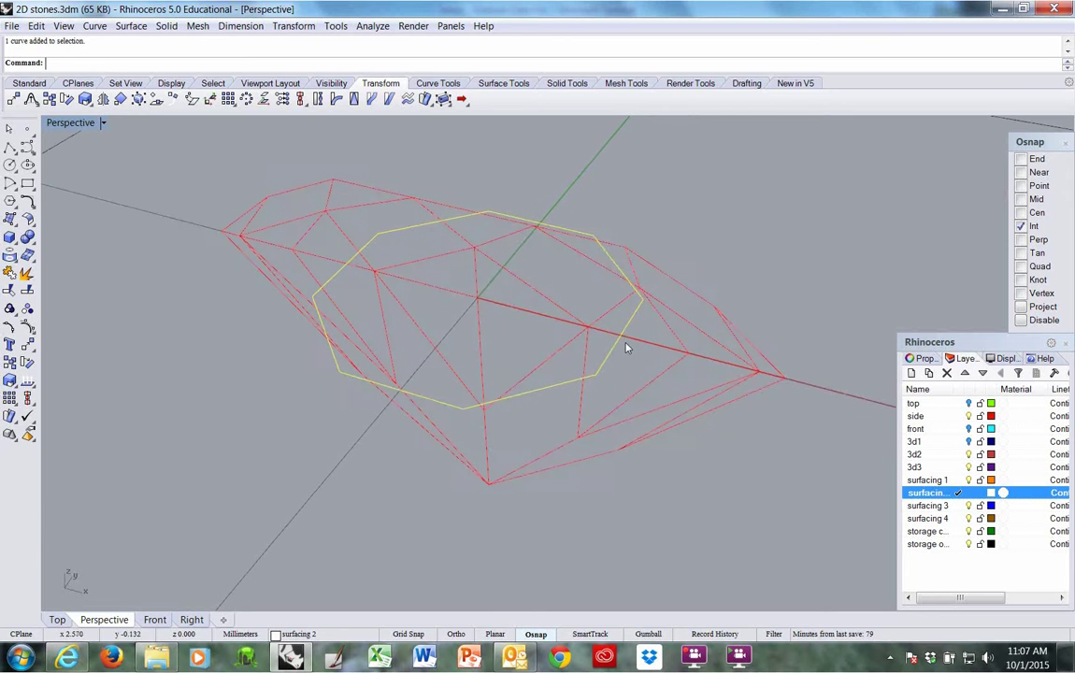
{"action": "type", "text": "m"}
{"action": "key", "text": "Return"}
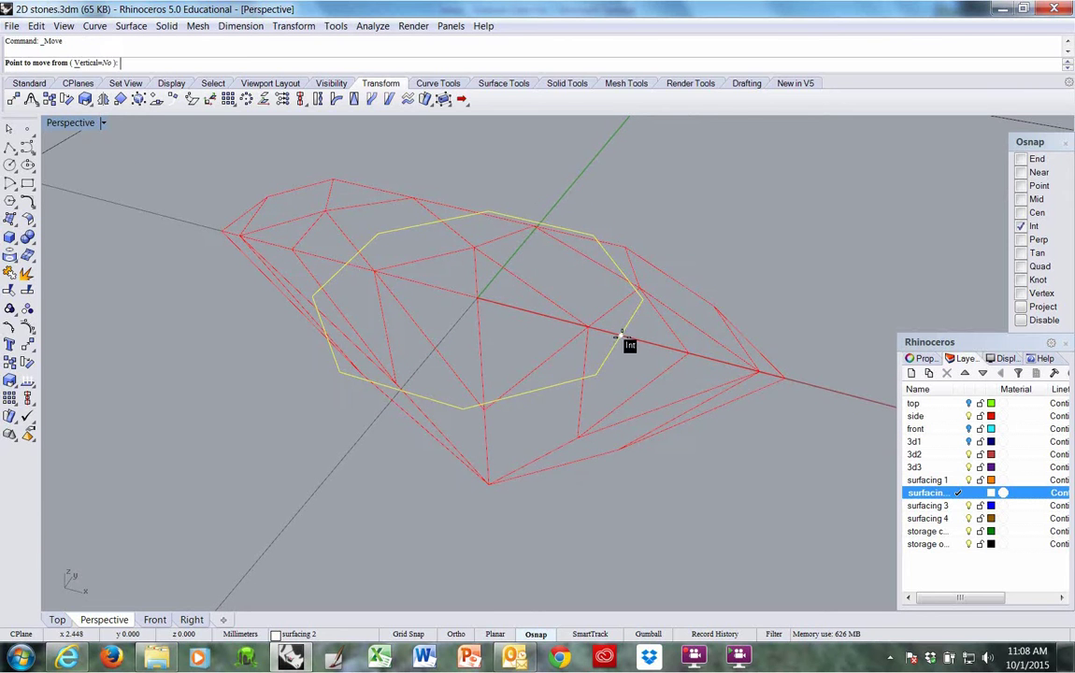
{"action": "left_click", "coordinate": [621, 335]}
{"action": "right_click_drag", "start_coordinate": [621, 334], "coordinate": [640, 221]}
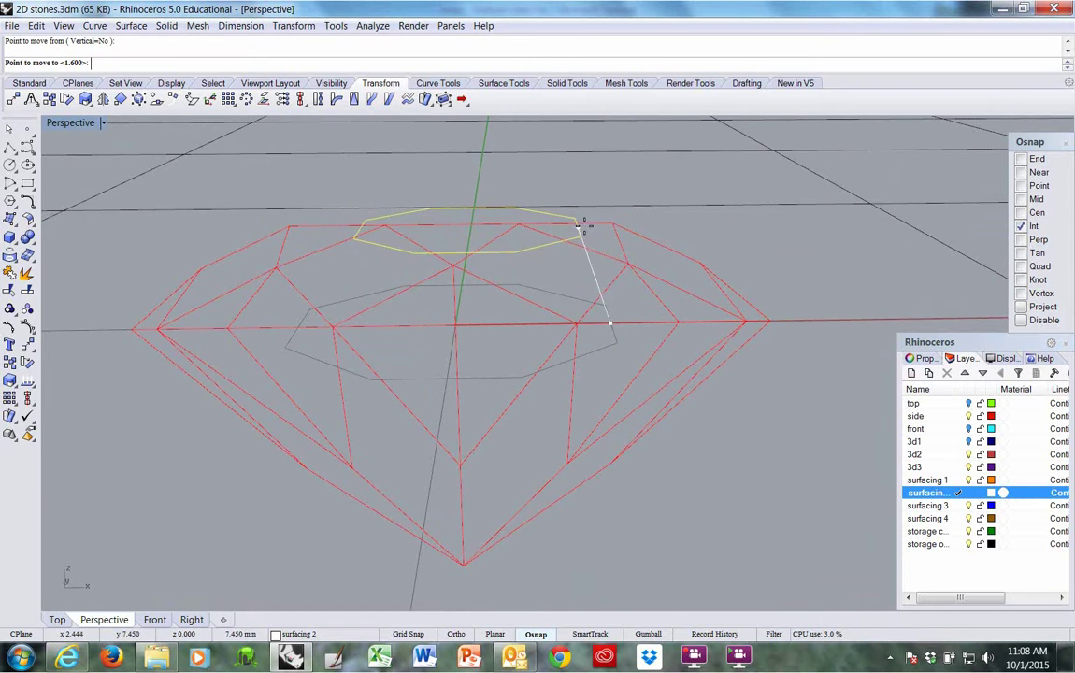
{"action": "left_click", "coordinate": [613, 225]}
{"action": "right_click_drag", "start_coordinate": [612, 224], "coordinate": [663, 275]}
{"action": "key", "text": "ctrl+z"}
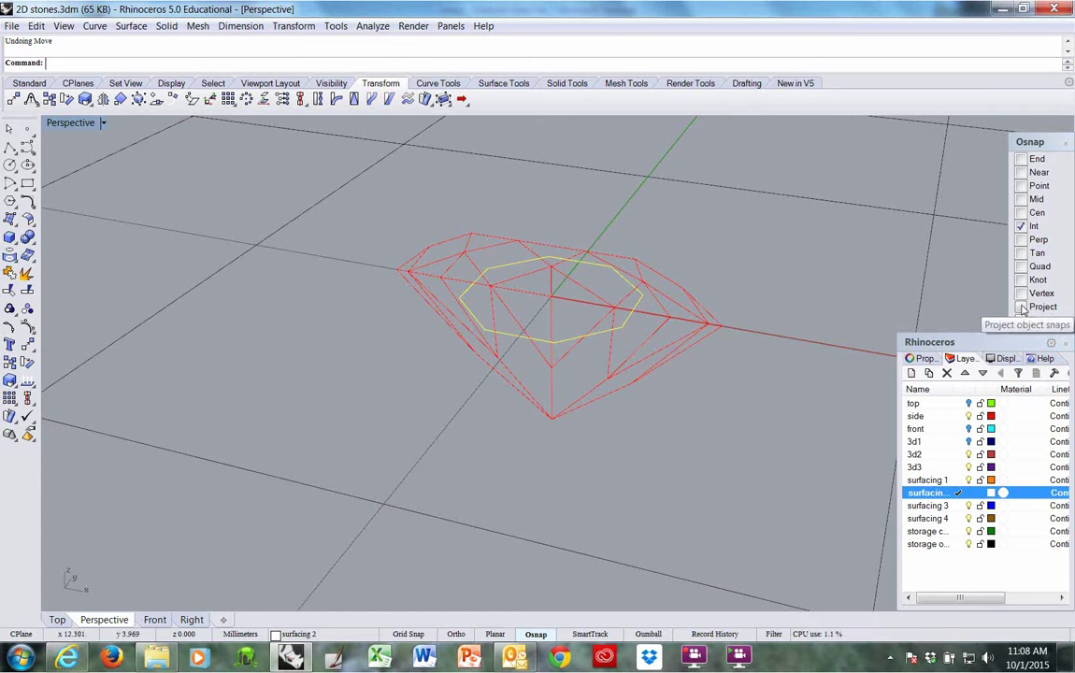
Enable projected object snaps and set the world Front construction plane with the octagonal table outline selected.
{"action": "left_click", "coordinate": [1022, 307]}
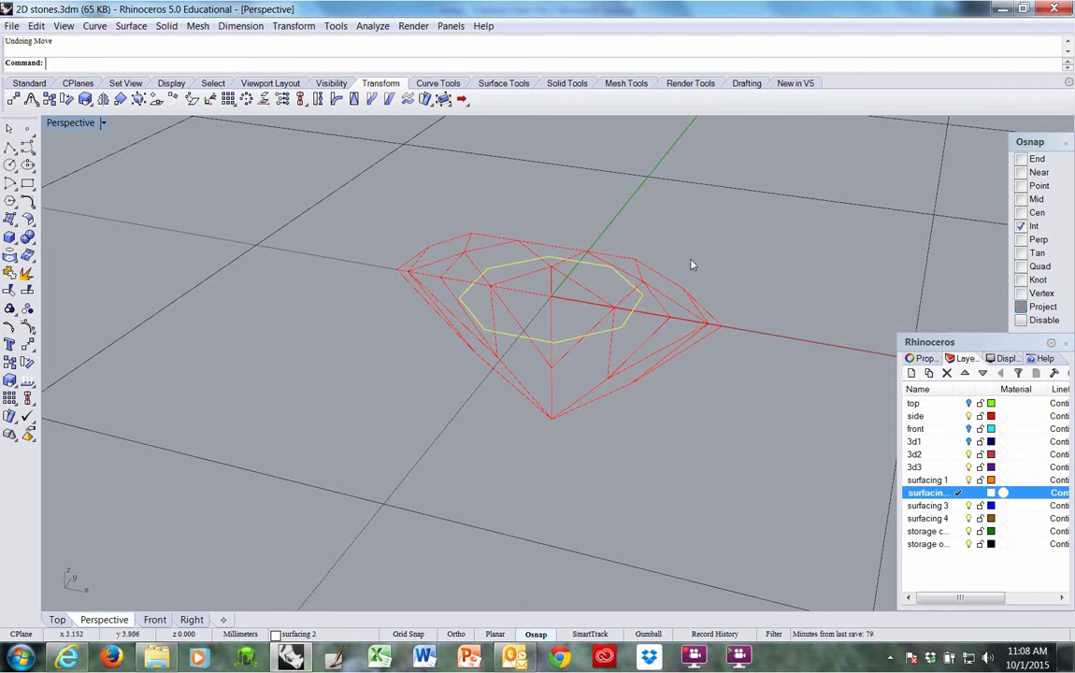
{"action": "key", "text": "Return"}
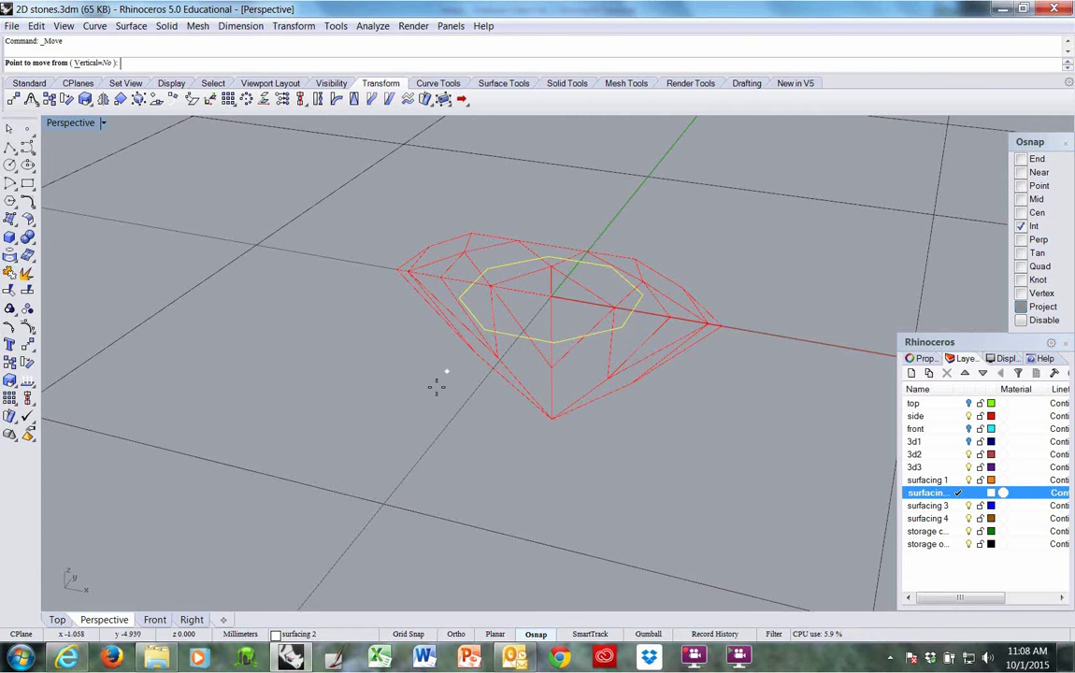
{"action": "key", "text": "Escape"}
{"action": "right_click_drag", "start_coordinate": [443, 401], "coordinate": [489, 364]}
{"action": "left_click", "coordinate": [535, 337]}
{"action": "mouse_move", "coordinate": [542, 339]}
{"action": "right_mouse_down"}
{"action": "mouse_move", "coordinate": [518, 356]}
{"action": "mouse_move", "coordinate": [540, 346]}
{"action": "right_mouse_up"}
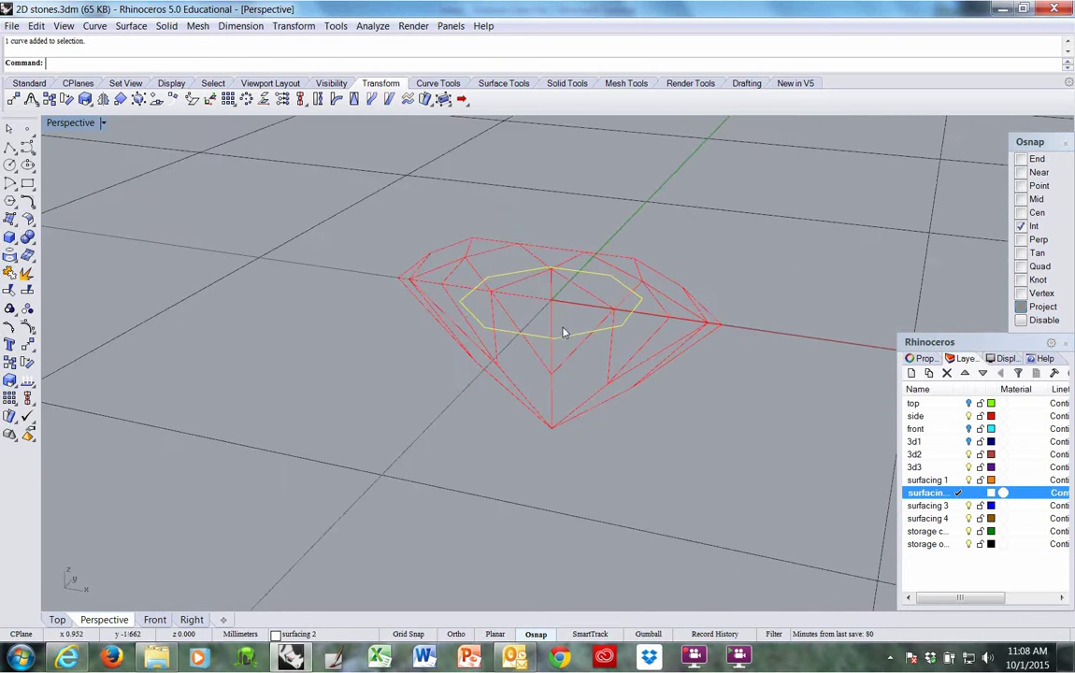
{"action": "key", "text": "ctrl+shift+f"}
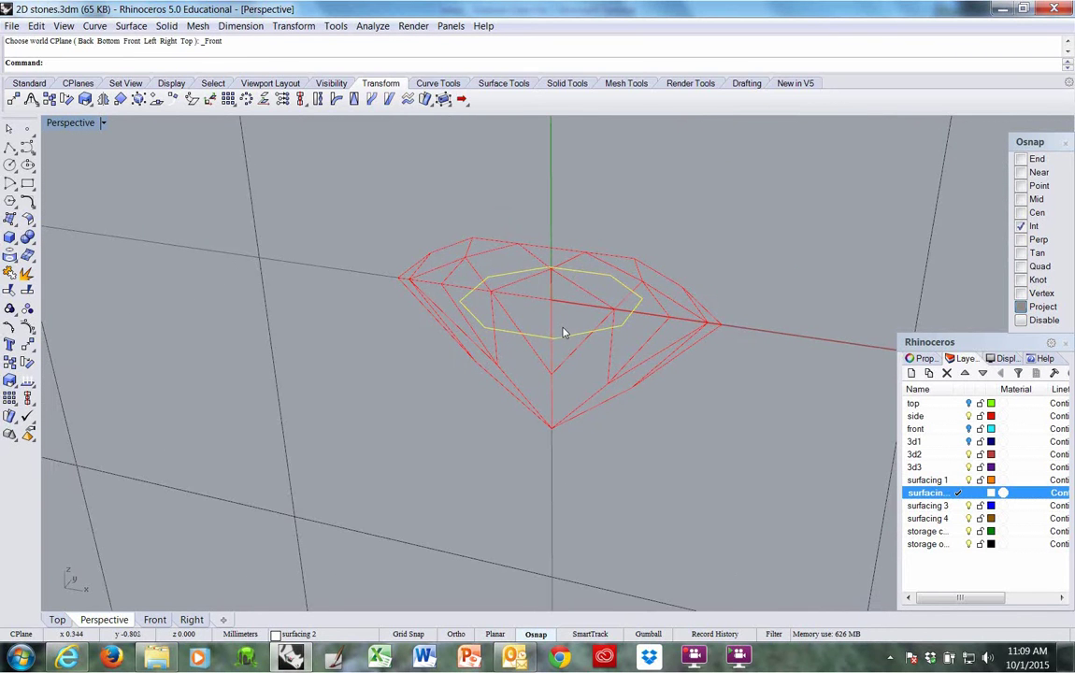
{"action": "mouse_move", "coordinate": [568, 352]}
{"action": "right_mouse_down"}
{"action": "mouse_move", "coordinate": [567, 343]}
{"action": "mouse_move", "coordinate": [570, 356]}
{"action": "right_mouse_up"}
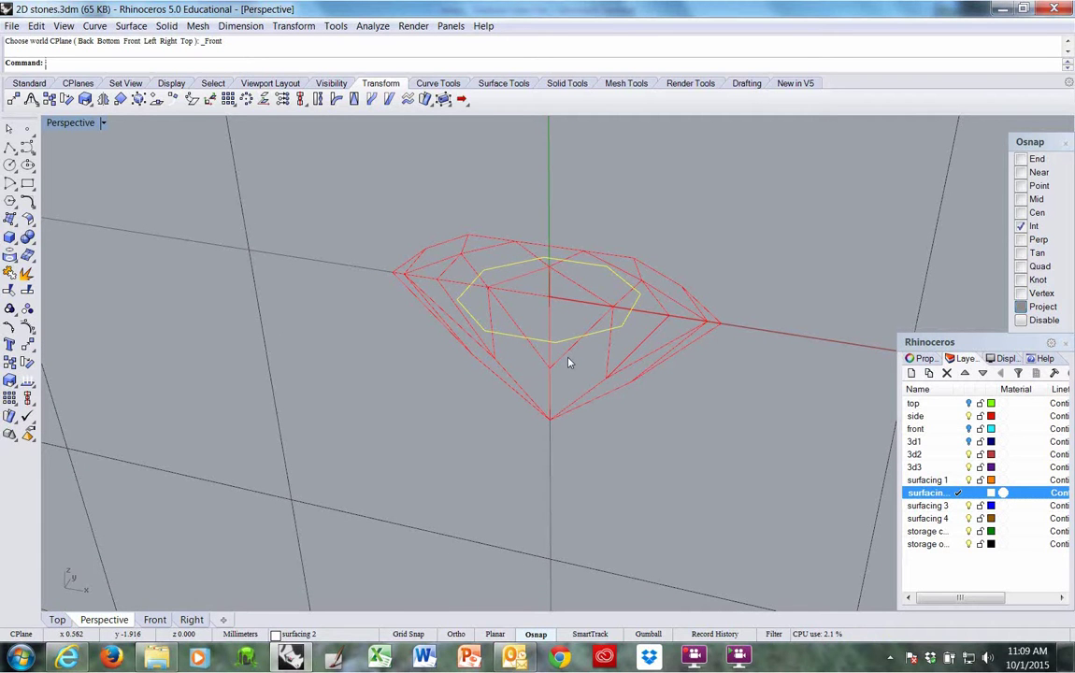
Try moving the octagon up 1.6 mm from a vertex to the side view's table corner using projected End snaps, and undo the move.
{"action": "right_click", "coordinate": [1024, 159]}
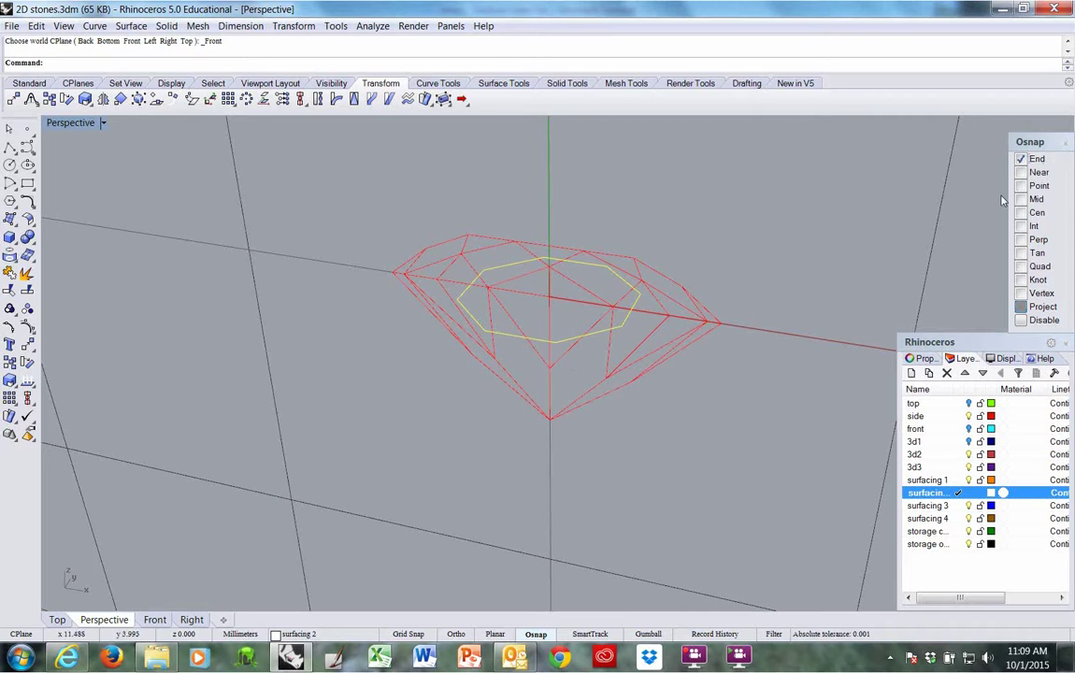
{"action": "type", "text": "m"}
{"action": "key", "text": "Return"}
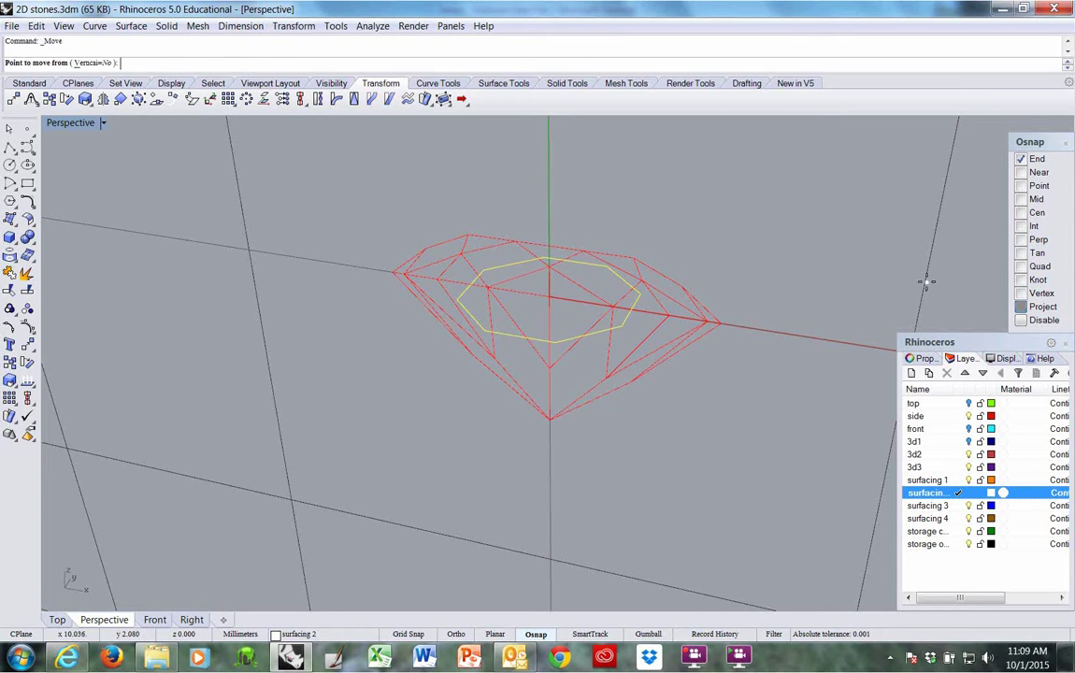
{"action": "left_click", "coordinate": [632, 329]}
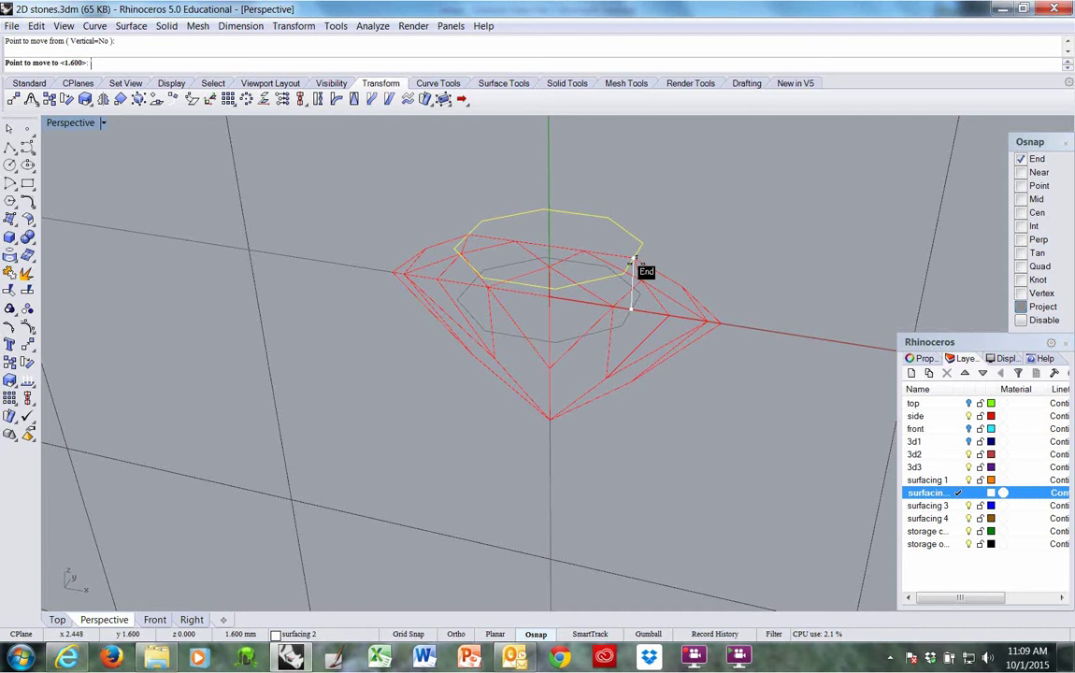
{"action": "right_click_drag", "start_coordinate": [639, 268], "coordinate": [633, 323]}
{"action": "left_click", "coordinate": [633, 248]}
{"action": "key", "text": "ctrl+z"}
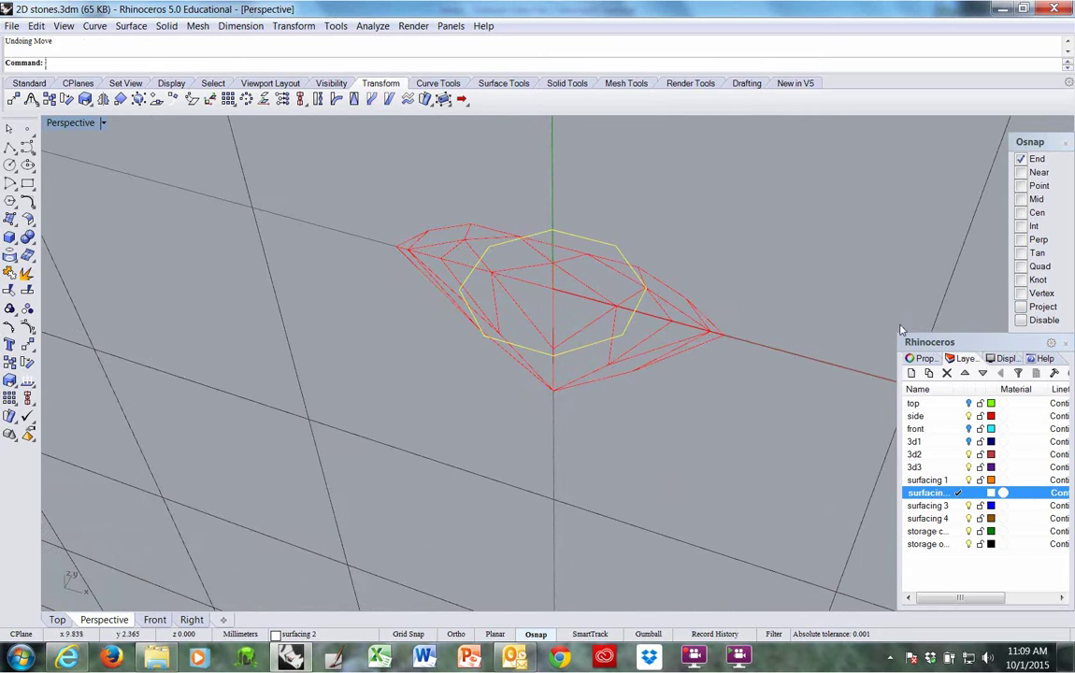
Try moving the octagon from a vertex to the side view's table corner with unprojected End snaps, and undo it.
{"action": "key", "text": "Return"}
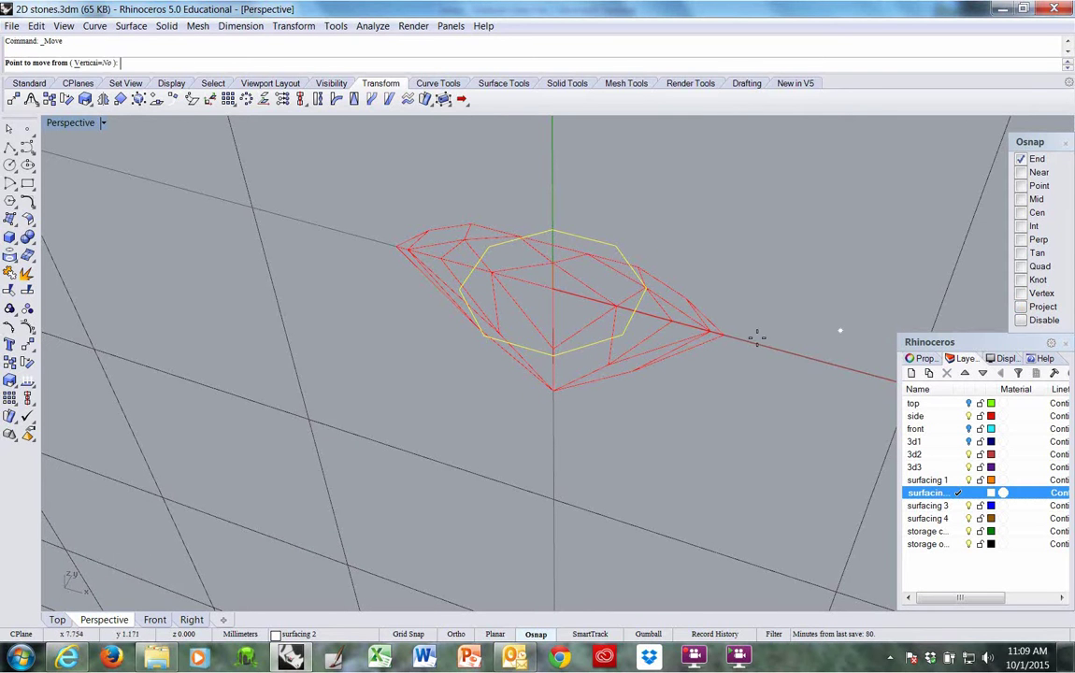
{"action": "left_click", "coordinate": [623, 335]}
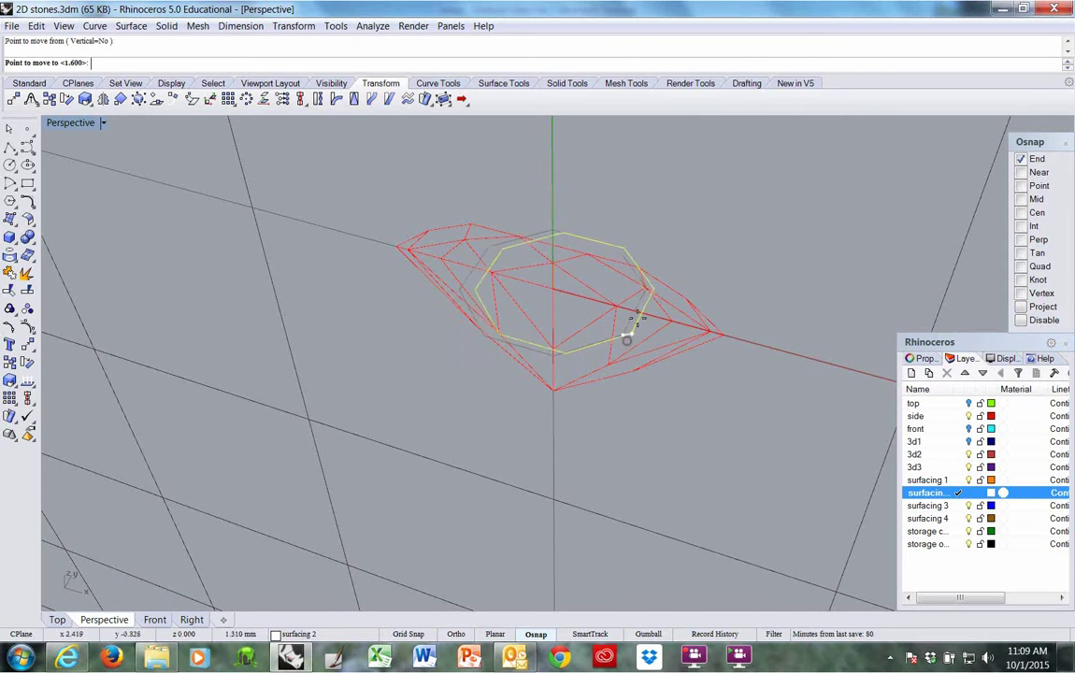
{"action": "left_click", "coordinate": [640, 271]}
{"action": "right_click_drag", "start_coordinate": [663, 280], "coordinate": [659, 335]}
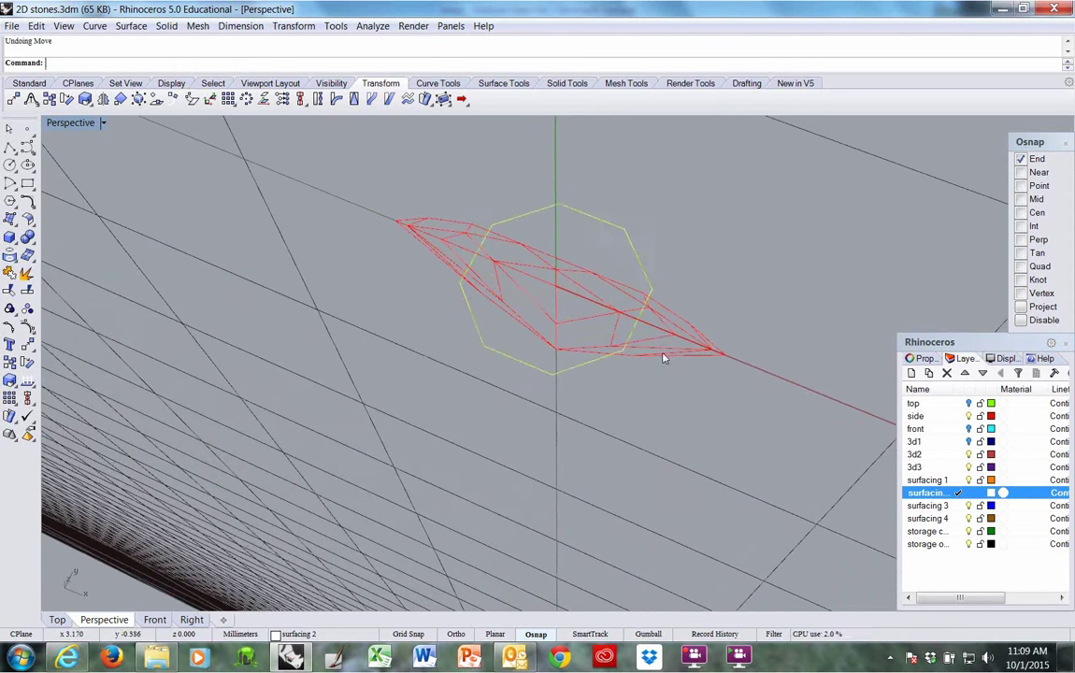
{"action": "key", "text": "ctrl+z"}
Turn projected object snaps back on and test a move of the octagon from one vertex within the Front construction plane.
{"action": "left_click", "coordinate": [1021, 307]}
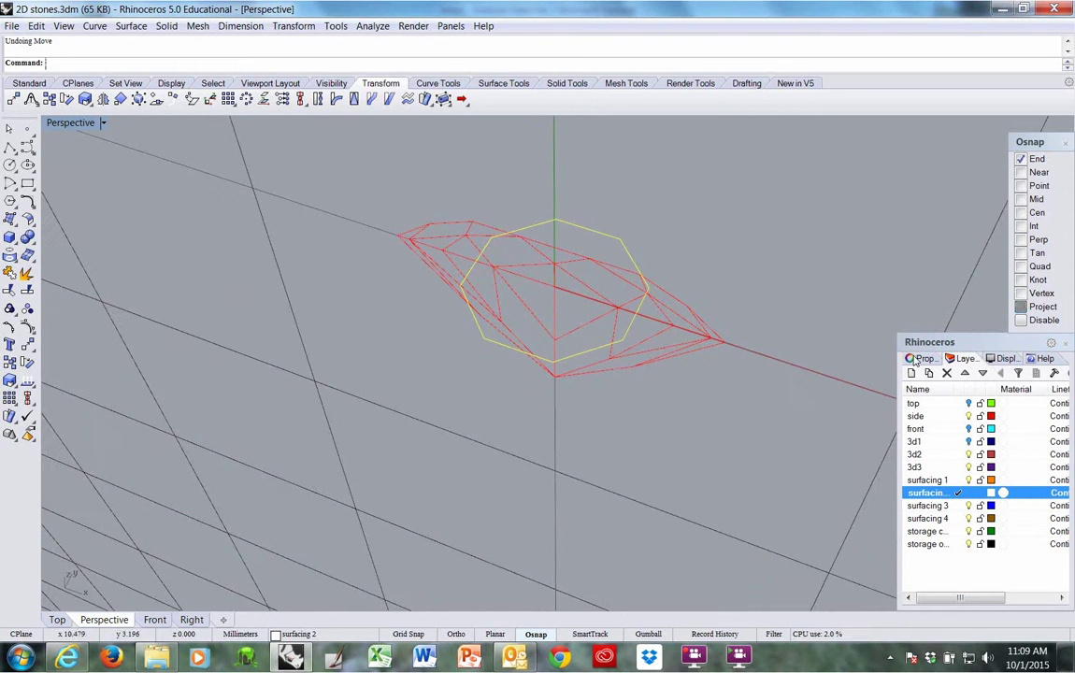
{"action": "key", "text": "Return"}
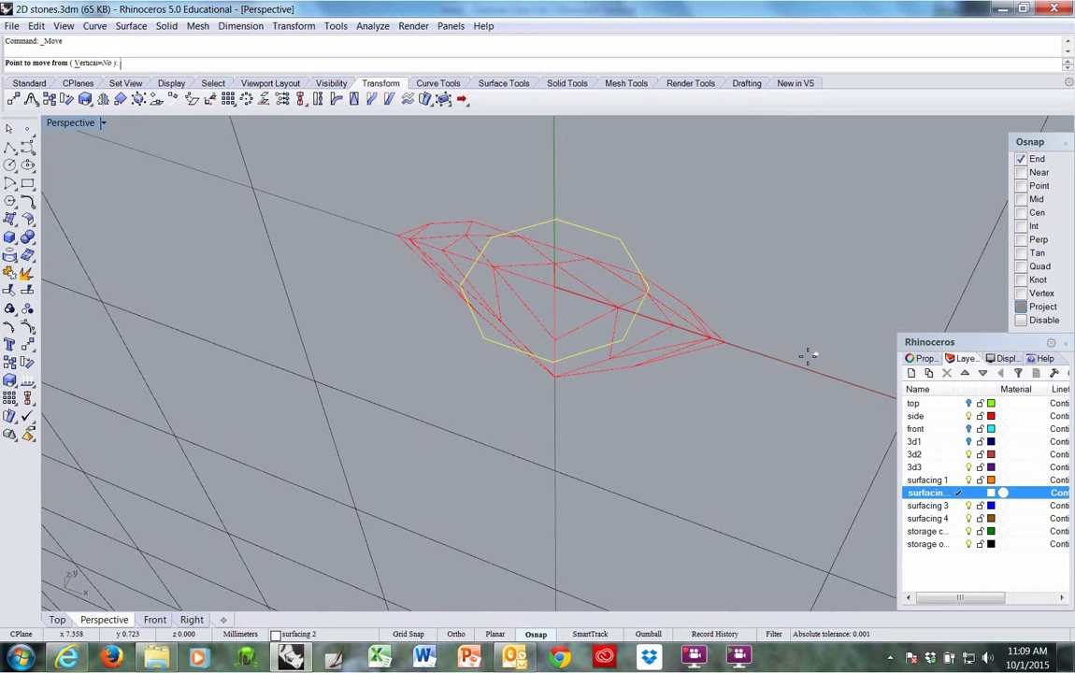
{"action": "left_click", "coordinate": [619, 345]}
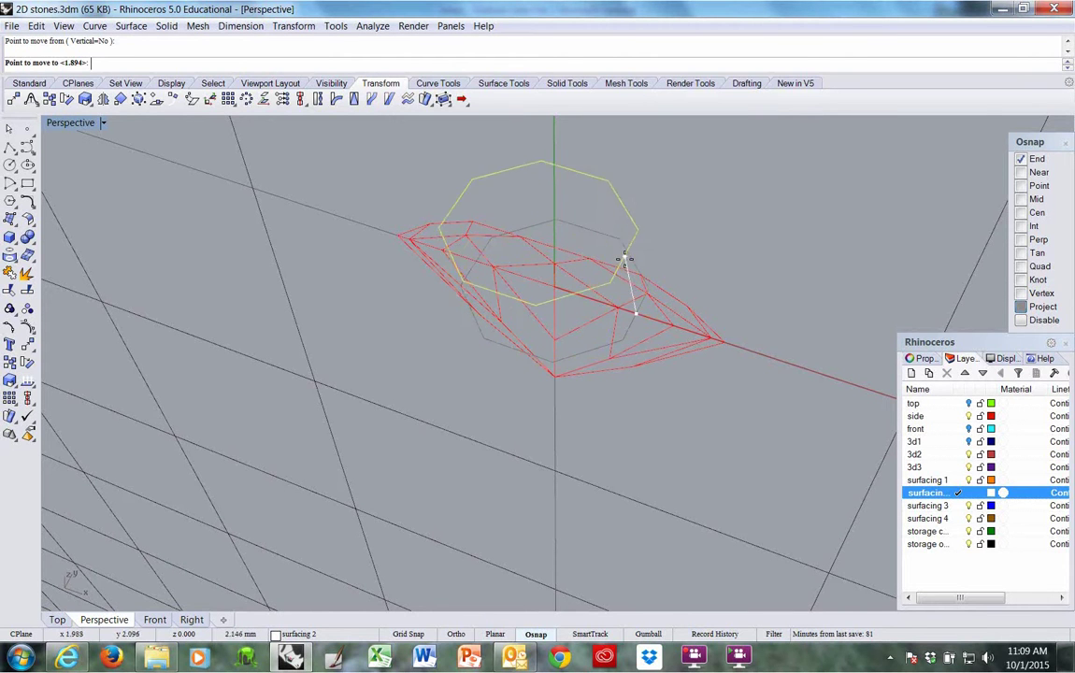
{"action": "right_click_drag", "start_coordinate": [624, 254], "coordinate": [533, 251]}
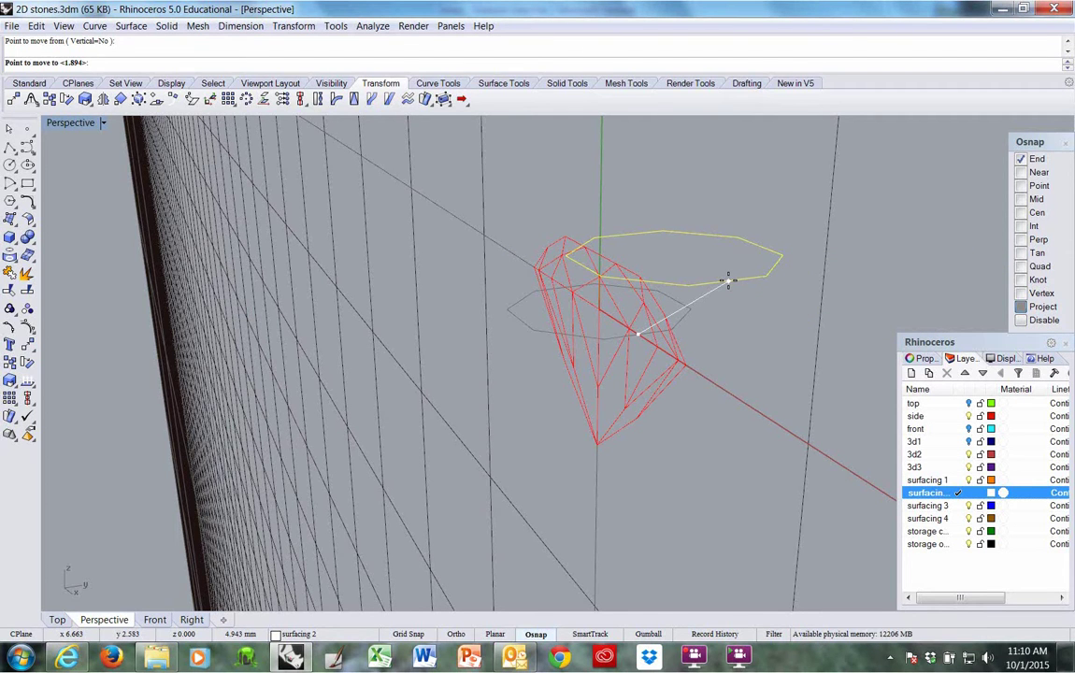
{"action": "left_click", "coordinate": [689, 338]}
{"action": "right_click_drag", "start_coordinate": [689, 338], "coordinate": [767, 350]}
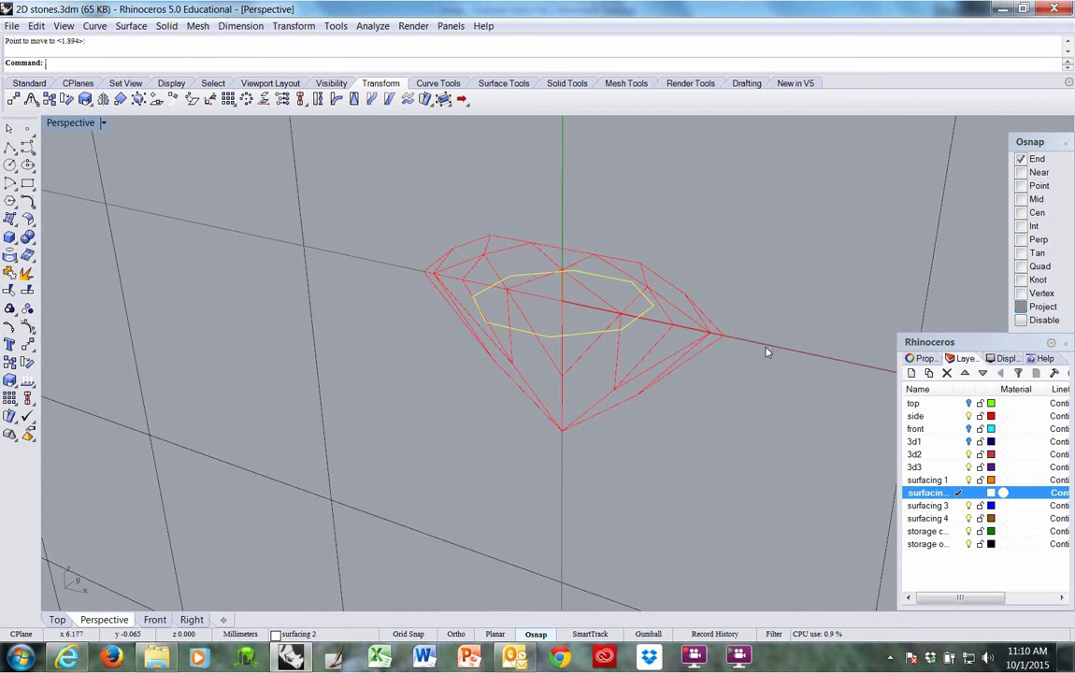
Try raising the octagon 1.6 mm from a vertex to the side view's table corner with projected snaps, and undo it.
{"action": "right_click", "coordinate": [766, 350]}
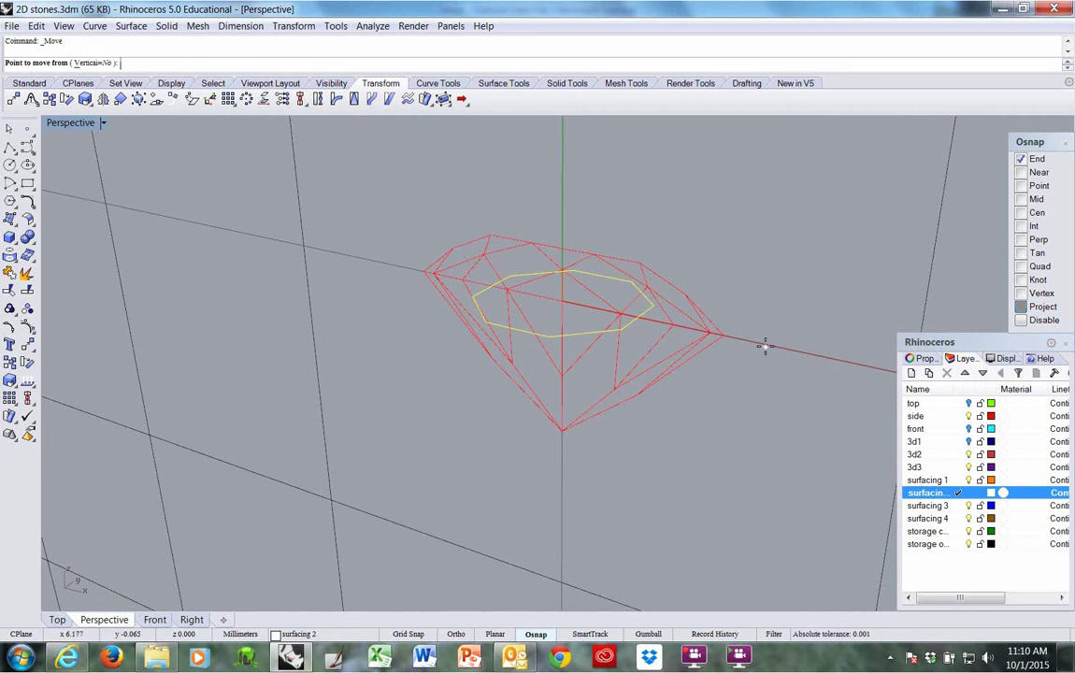
{"action": "left_click", "coordinate": [618, 329]}
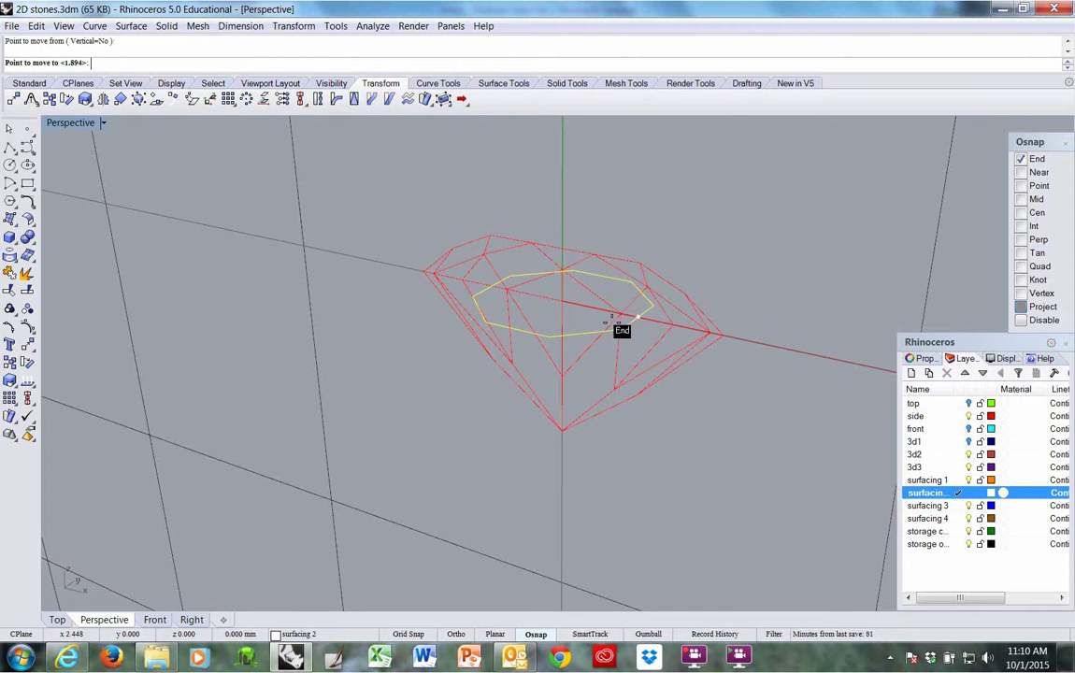
{"action": "left_click", "coordinate": [642, 258]}
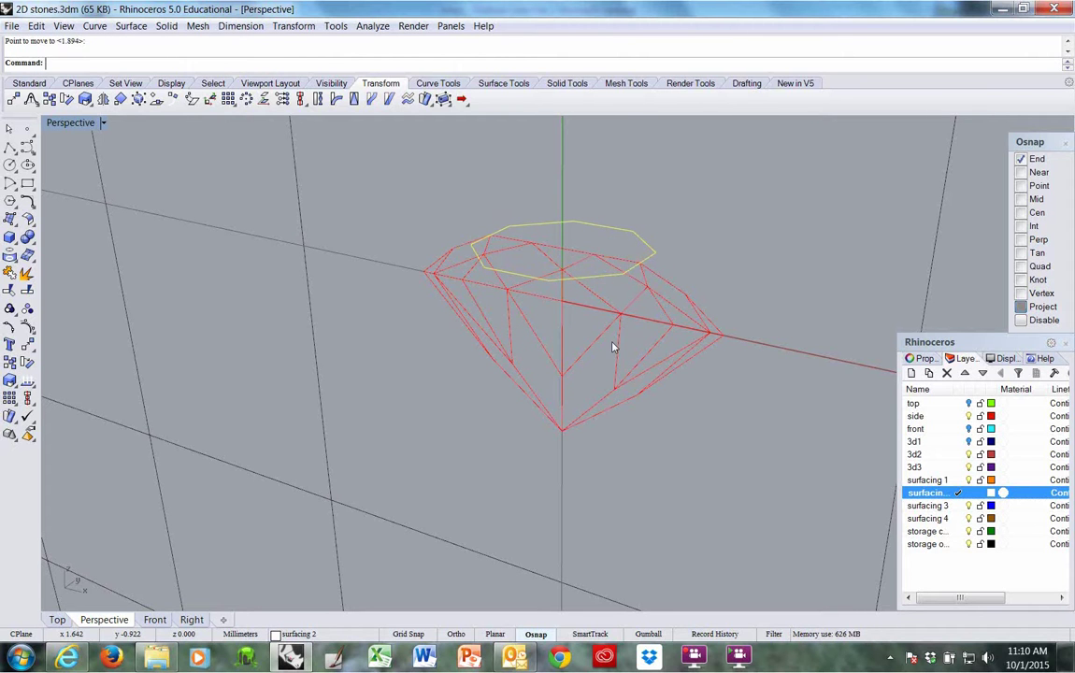
{"action": "key", "text": "ctrl+z"}
Using only the projected Mid snap, move the octagon up 1.6 mm from an edge midpoint to the midpoint of the side view's table line.
{"action": "right_click", "coordinate": [1023, 200]}
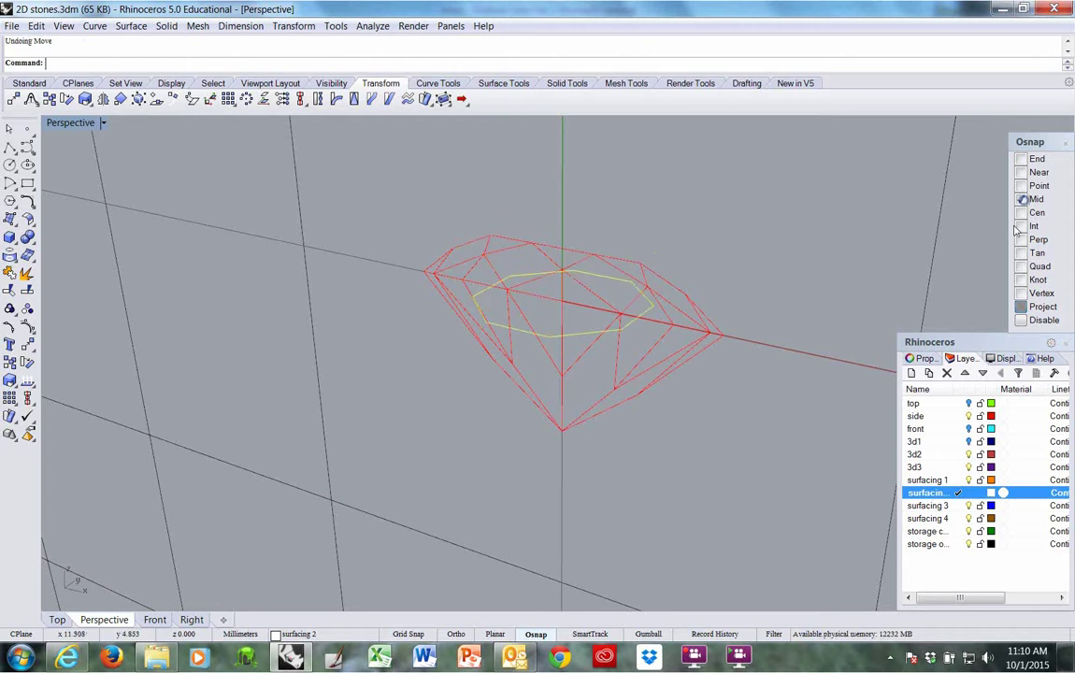
{"action": "key", "text": "Return"}
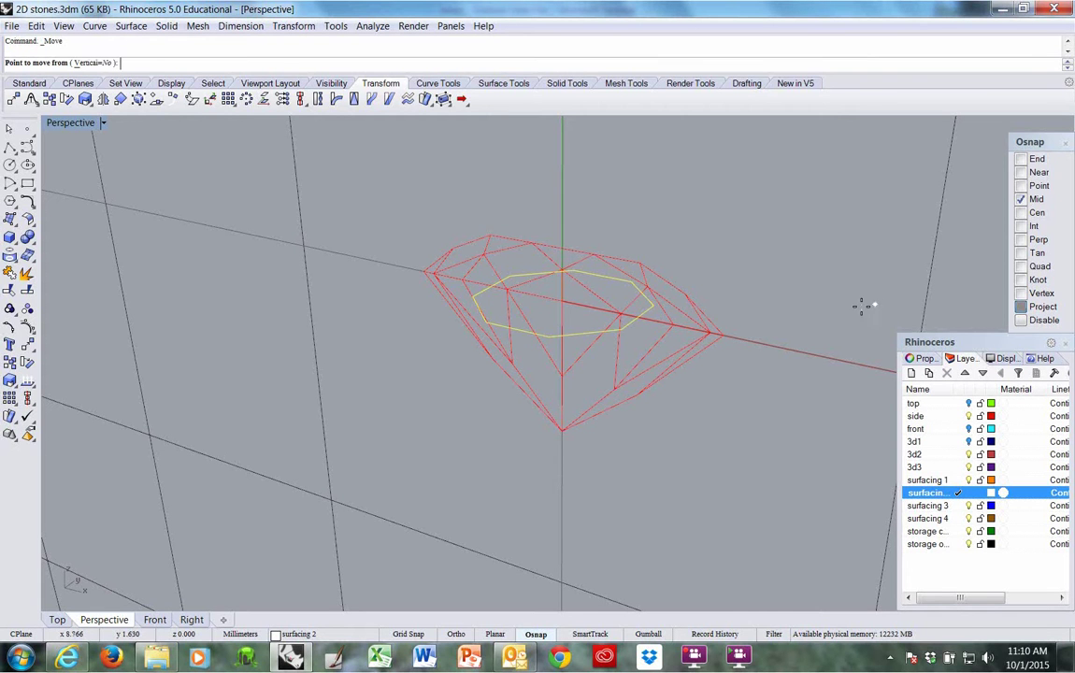
{"action": "left_click", "coordinate": [523, 330]}
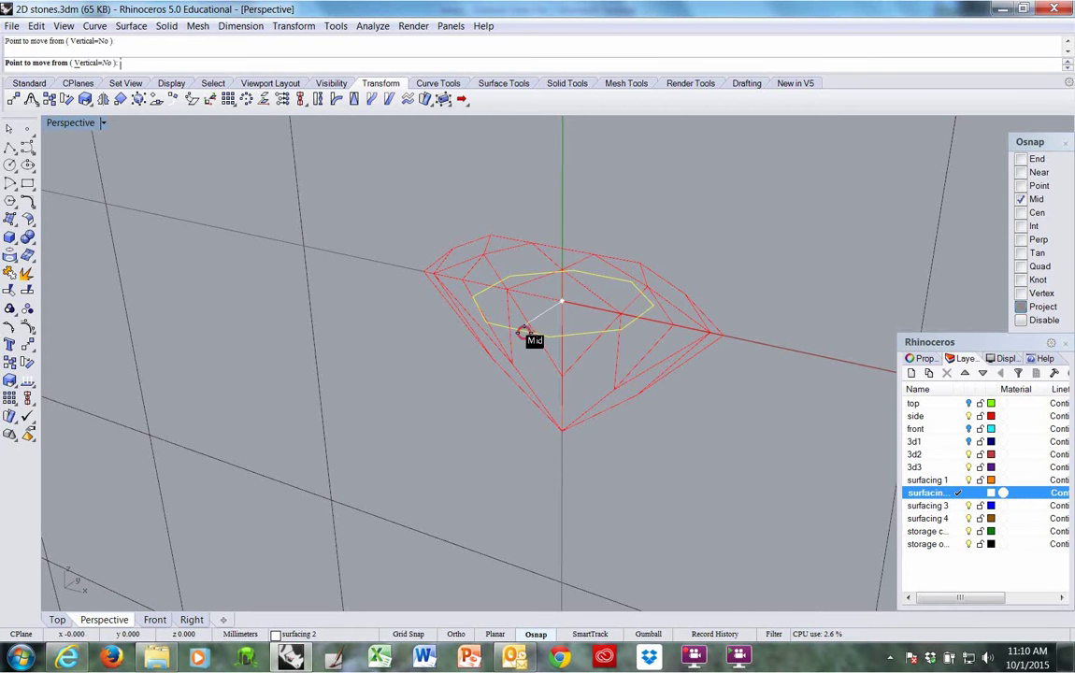
{"action": "left_click", "coordinate": [565, 245]}
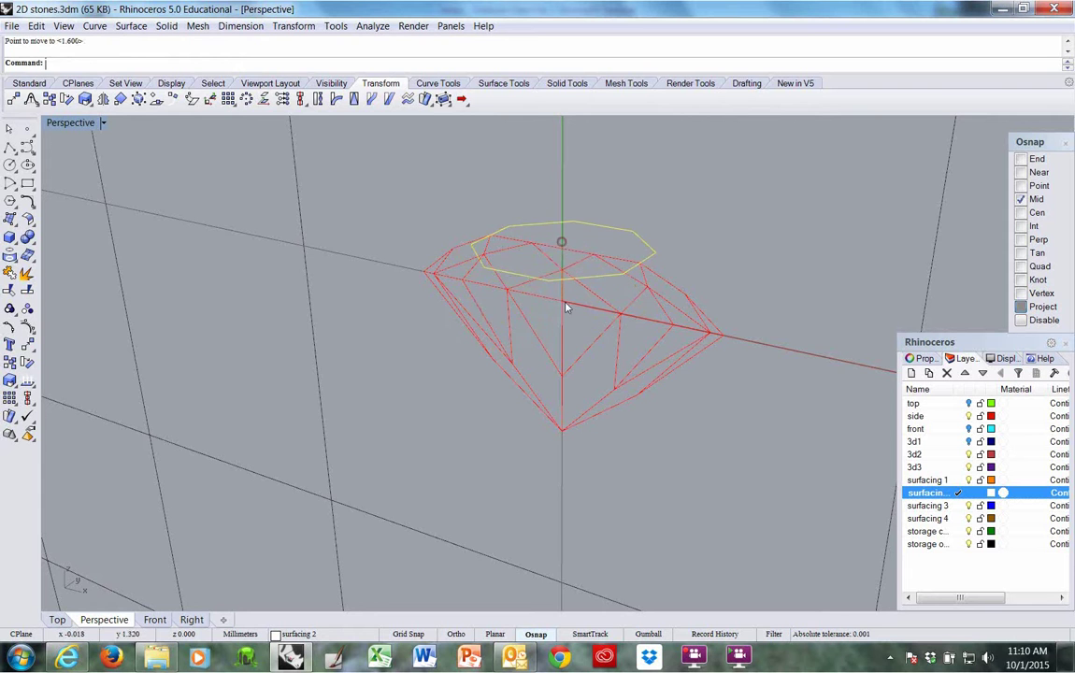
{"action": "right_click_drag", "start_coordinate": [507, 270], "coordinate": [624, 325]}
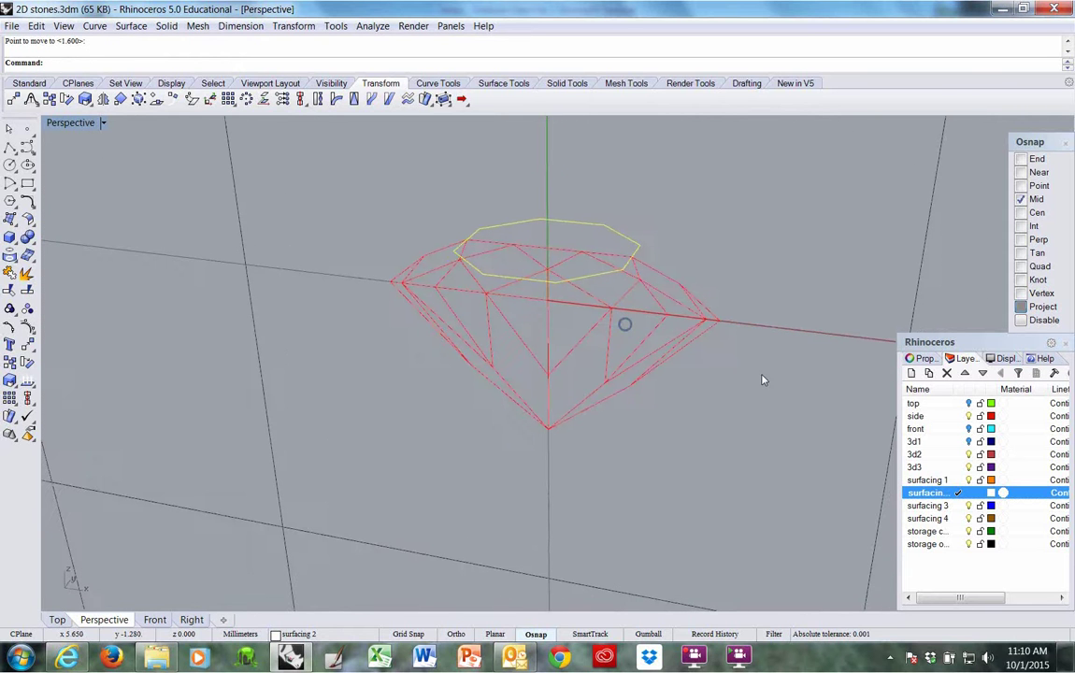
Set the world Top construction plane and turn on the top layer.
{"action": "key", "text": "F12"}
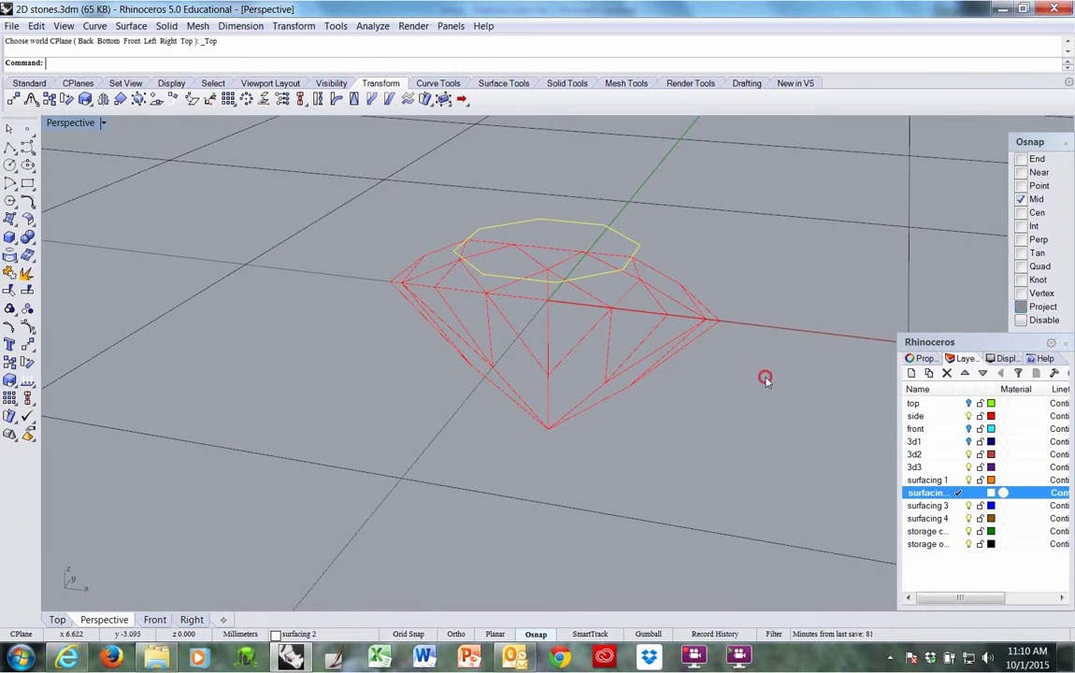
{"action": "right_click_drag", "start_coordinate": [765, 378], "coordinate": [631, 364]}
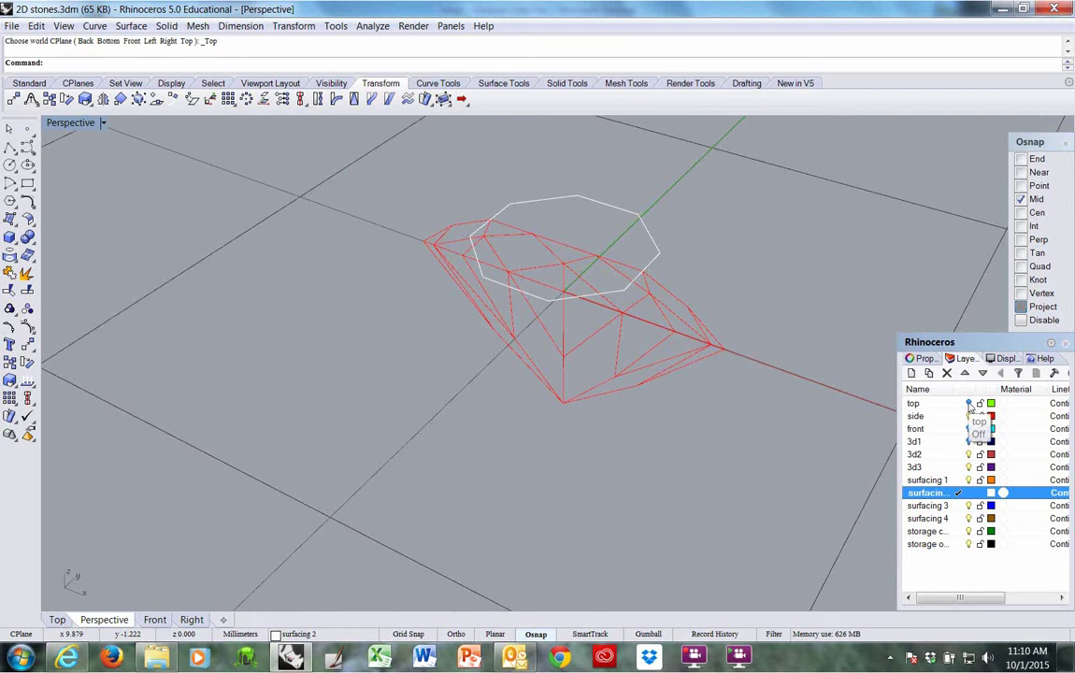
{"action": "left_click", "coordinate": [969, 403]}
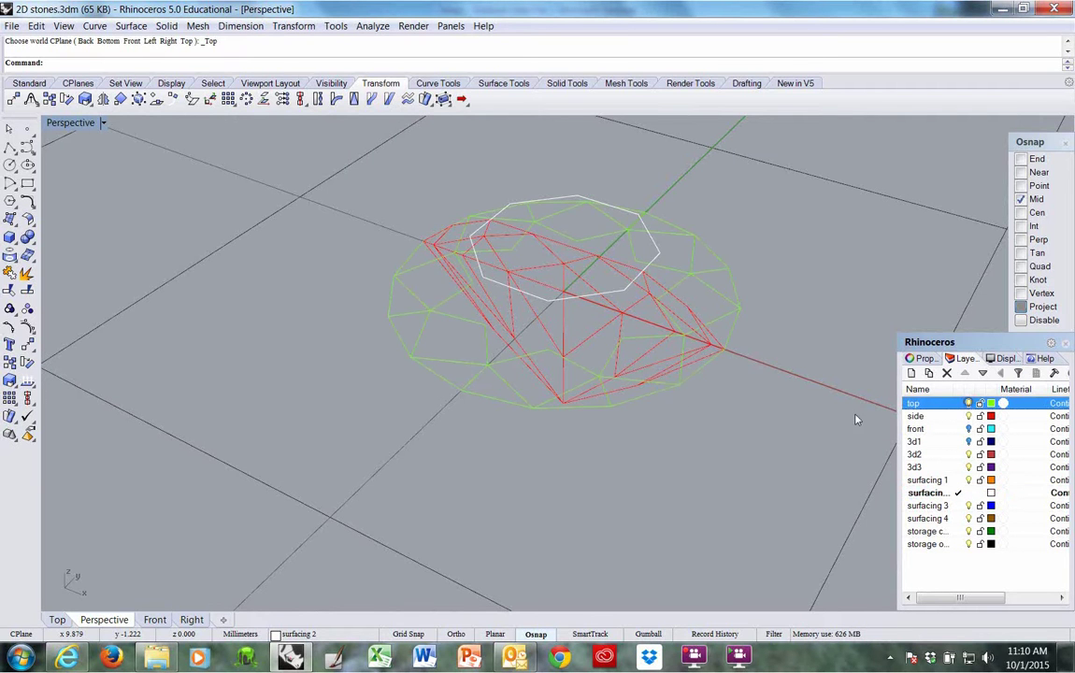
Change the outer girdle outline of the top view to the surfacing 2 layer.
{"action": "left_click", "coordinate": [649, 409]}
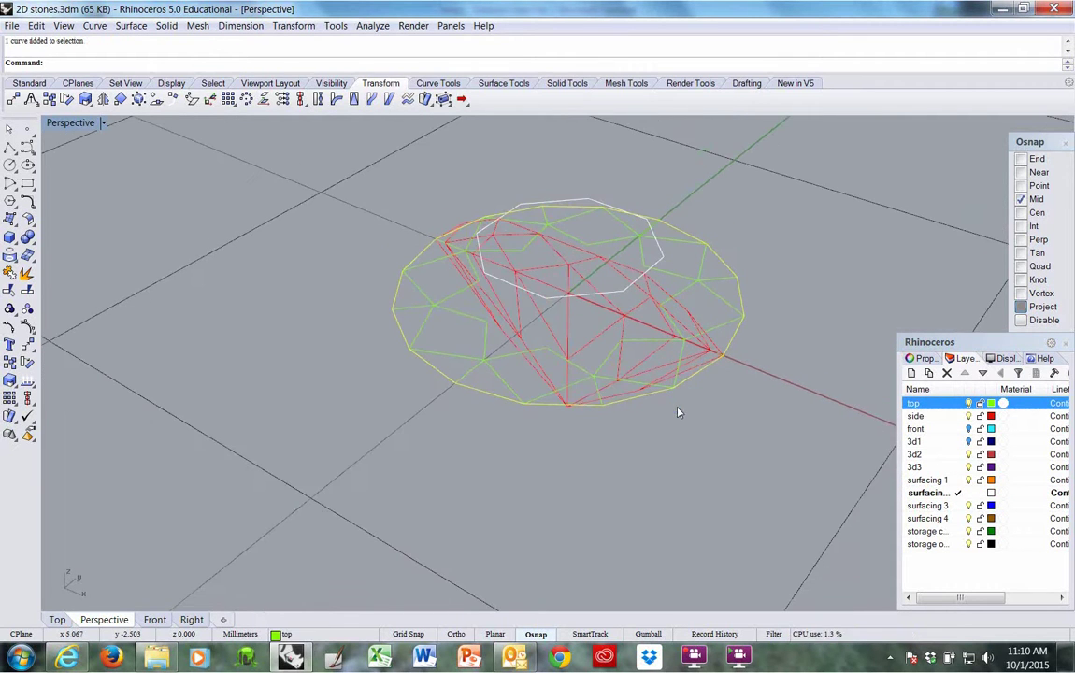
{"action": "type", "text": "changelayer"}
{"action": "key", "text": "Return"}
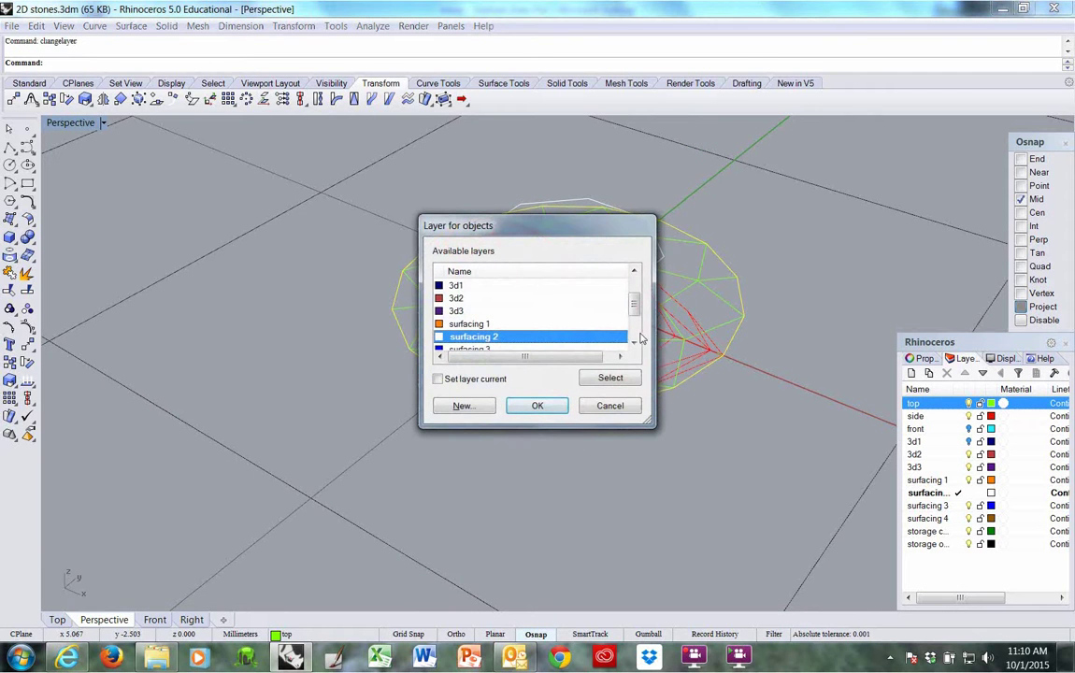
{"action": "left_click", "coordinate": [538, 404]}
Examine the table and girdle outlines with the top layer turned off, and turn the layer back on.
{"action": "right_click_drag", "start_coordinate": [547, 452], "coordinate": [640, 444]}
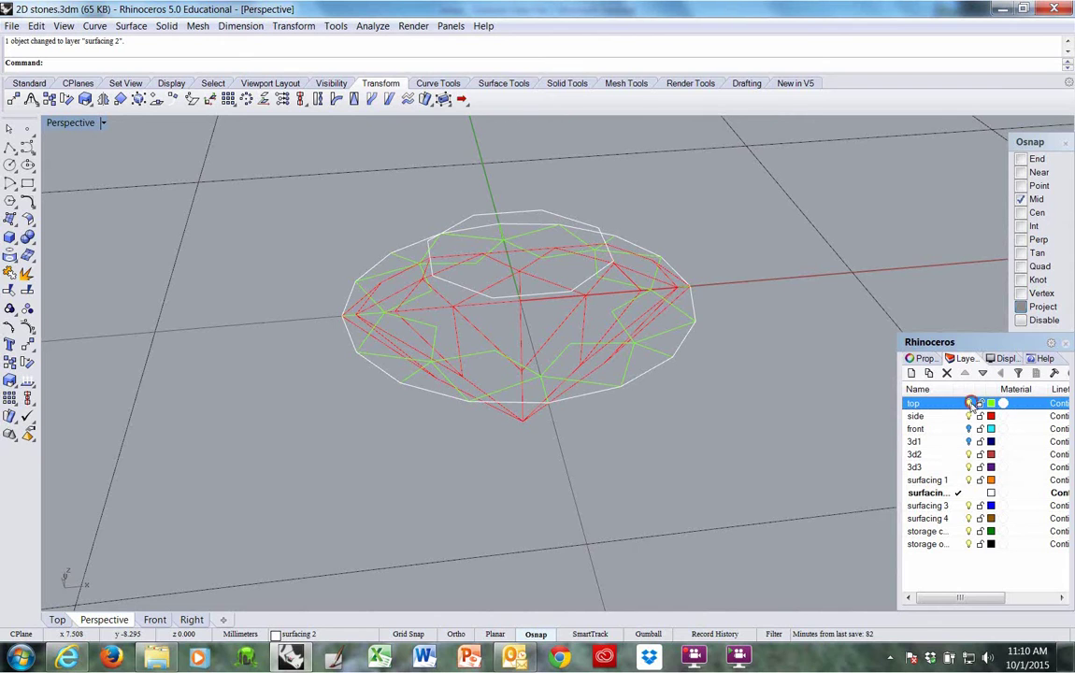
{"action": "left_click", "coordinate": [971, 403]}
{"action": "right_click_drag", "start_coordinate": [684, 388], "coordinate": [617, 414]}
{"action": "left_click", "coordinate": [969, 403]}
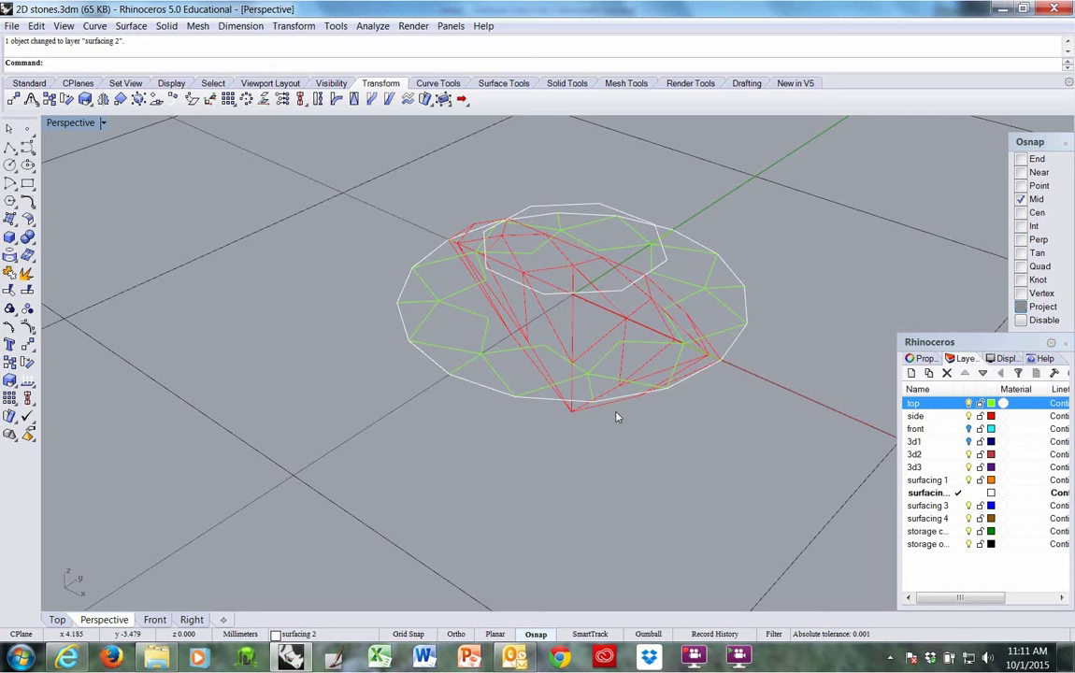
Select the star-shaped facet outline of the top view, set the world Front construction plane, and use only the End snap.
{"action": "left_click", "coordinate": [608, 361]}
{"action": "right_click_drag", "start_coordinate": [608, 361], "coordinate": [555, 299]}
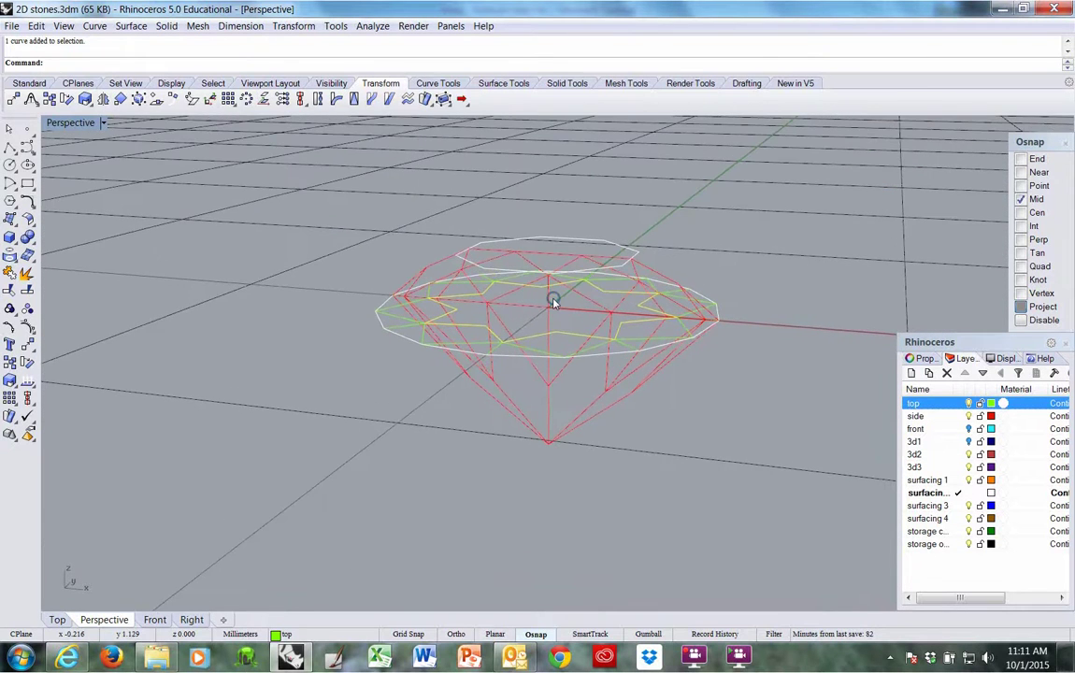
{"action": "right_click", "coordinate": [555, 303]}
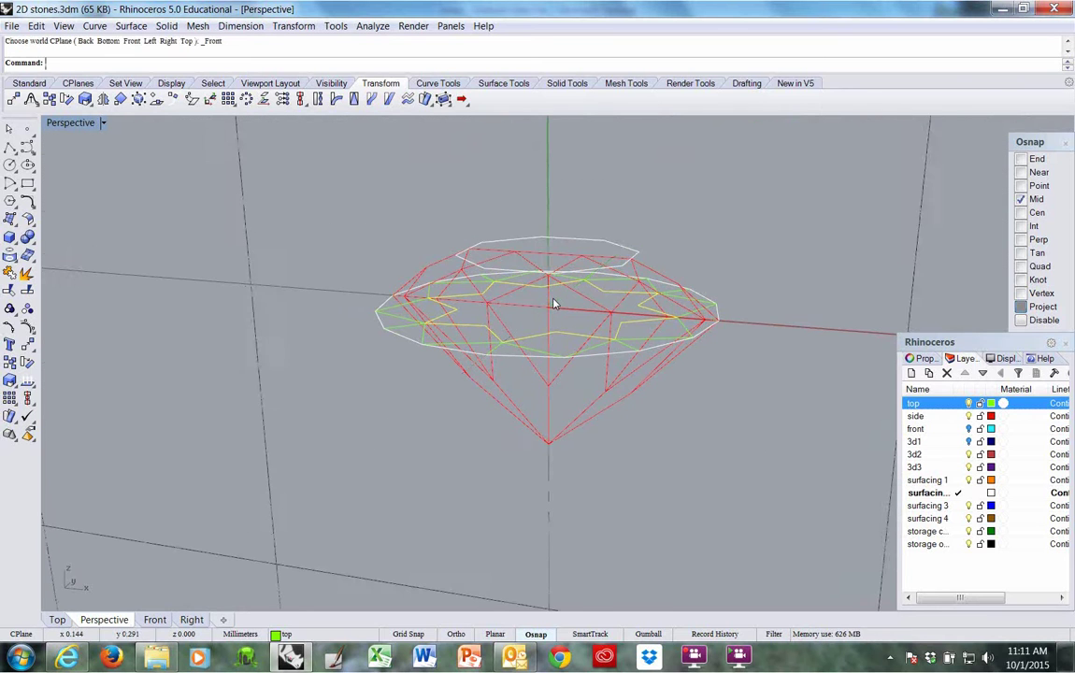
{"action": "right_click_drag", "start_coordinate": [555, 303], "coordinate": [550, 307]}
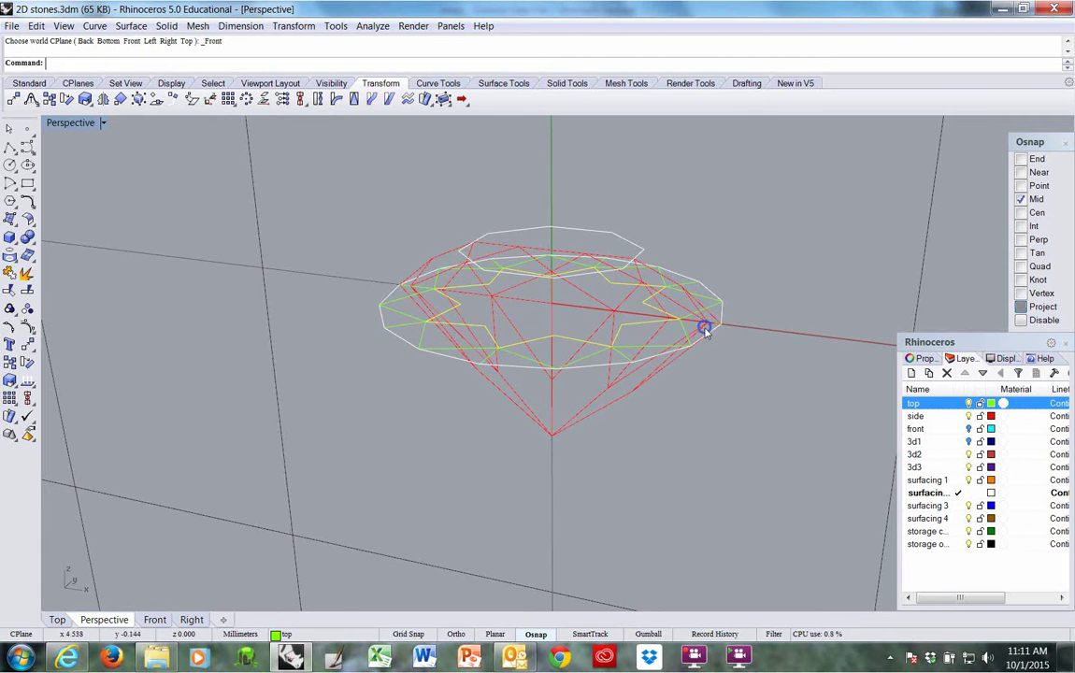
{"action": "mouse_move", "coordinate": [703, 327]}
{"action": "right_mouse_down"}
{"action": "mouse_move", "coordinate": [685, 331]}
{"action": "mouse_move", "coordinate": [684, 319]}
{"action": "mouse_move", "coordinate": [685, 331]}
{"action": "right_mouse_up"}
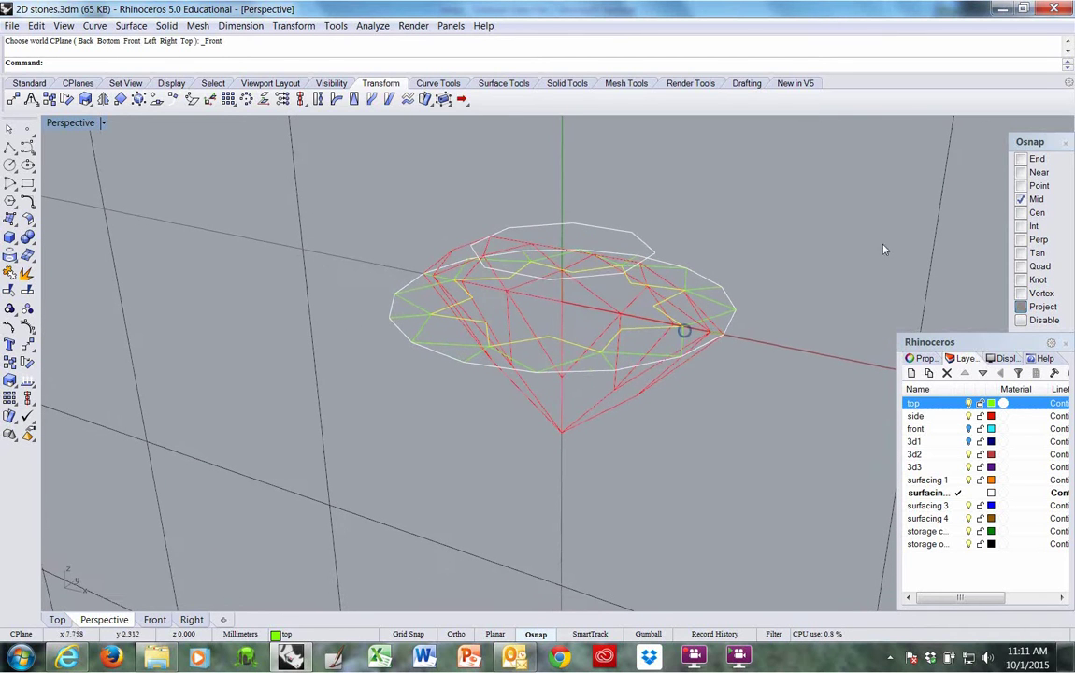
{"action": "right_click", "coordinate": [1033, 159]}
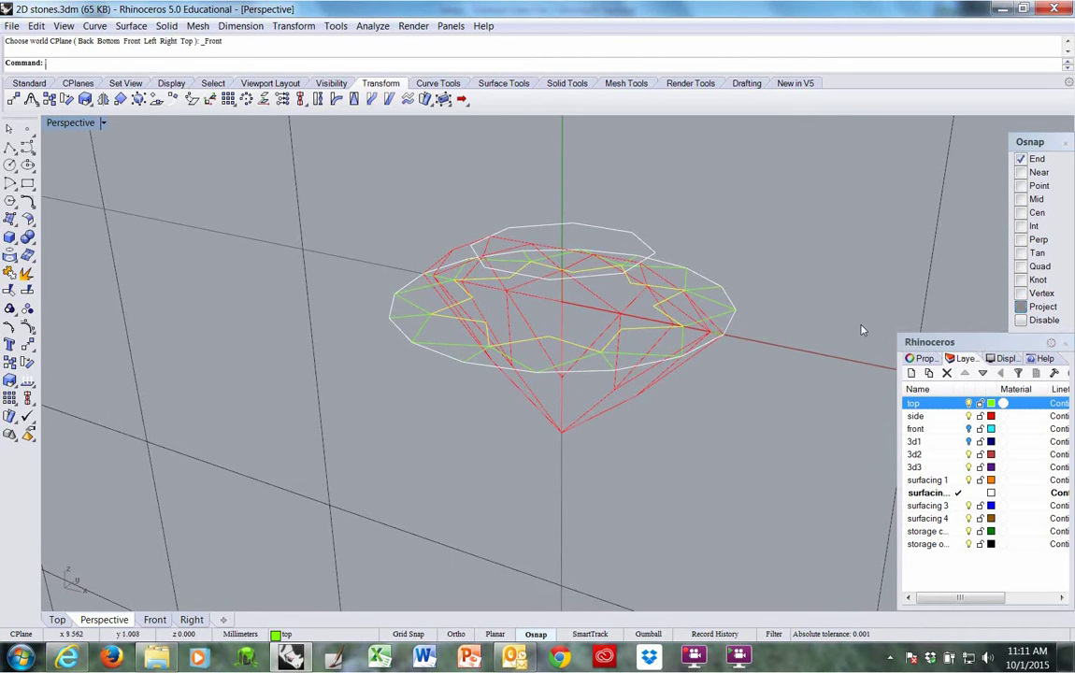
Try moving the star-shaped outline up 0.961 mm from a vertex to the side view's facet corner on the centre line, and undo it.
{"action": "type", "text": "m"}
{"action": "key", "text": "Return"}
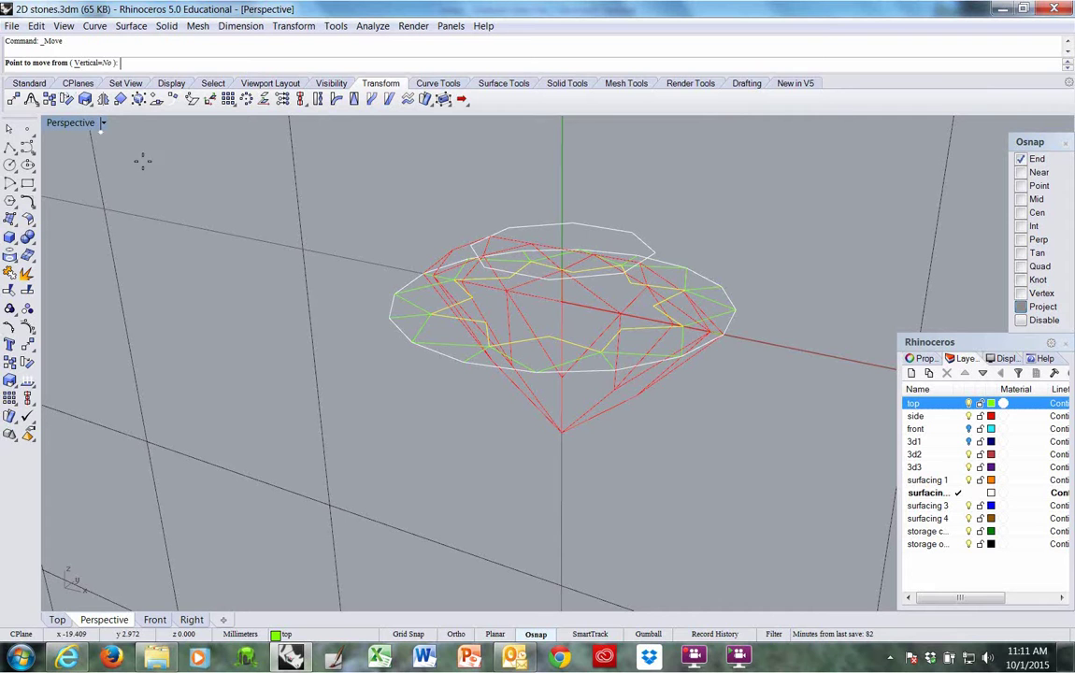
{"action": "left_click", "coordinate": [487, 348]}
{"action": "mouse_move", "coordinate": [489, 352]}
{"action": "right_mouse_down"}
{"action": "mouse_move", "coordinate": [495, 456]}
{"action": "mouse_move", "coordinate": [504, 360]}
{"action": "right_mouse_up"}
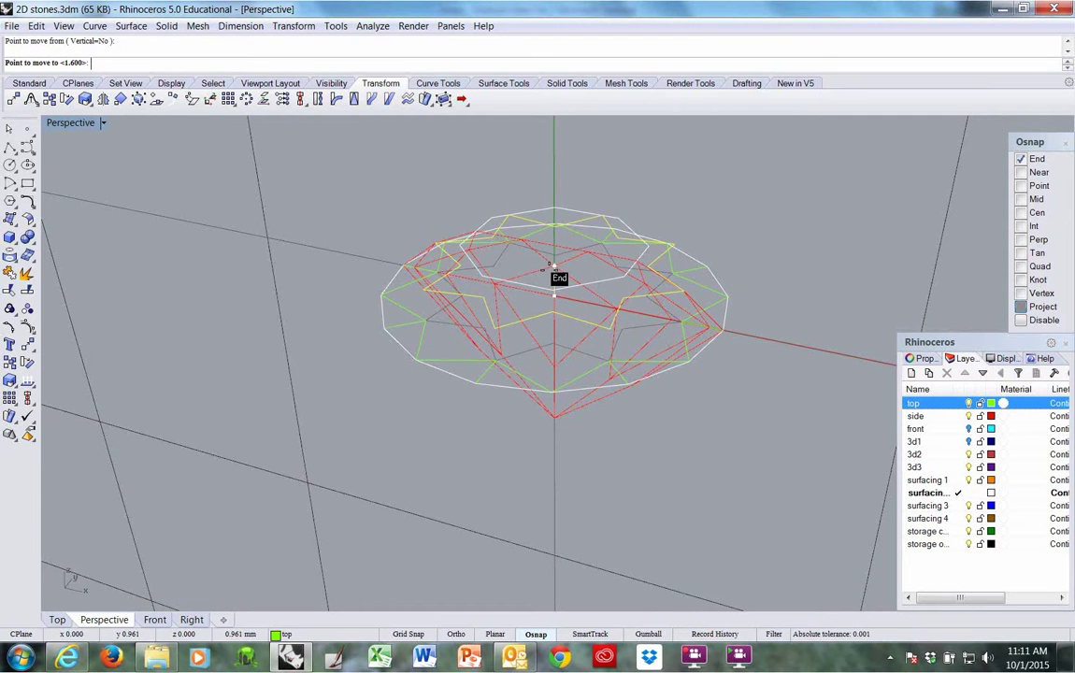
{"action": "key", "text": "ctrl+z"}
Raise the star-shaped outline 0.961 mm from its vertex to the side view's central facet corner, comparing before and after with undo and redo.
{"action": "mouse_move", "coordinate": [550, 319]}
{"action": "right_mouse_down"}
{"action": "mouse_move", "coordinate": [547, 297]}
{"action": "mouse_move", "coordinate": [533, 300]}
{"action": "mouse_move", "coordinate": [542, 325]}
{"action": "right_mouse_up"}
{"action": "right_click", "coordinate": [537, 327]}
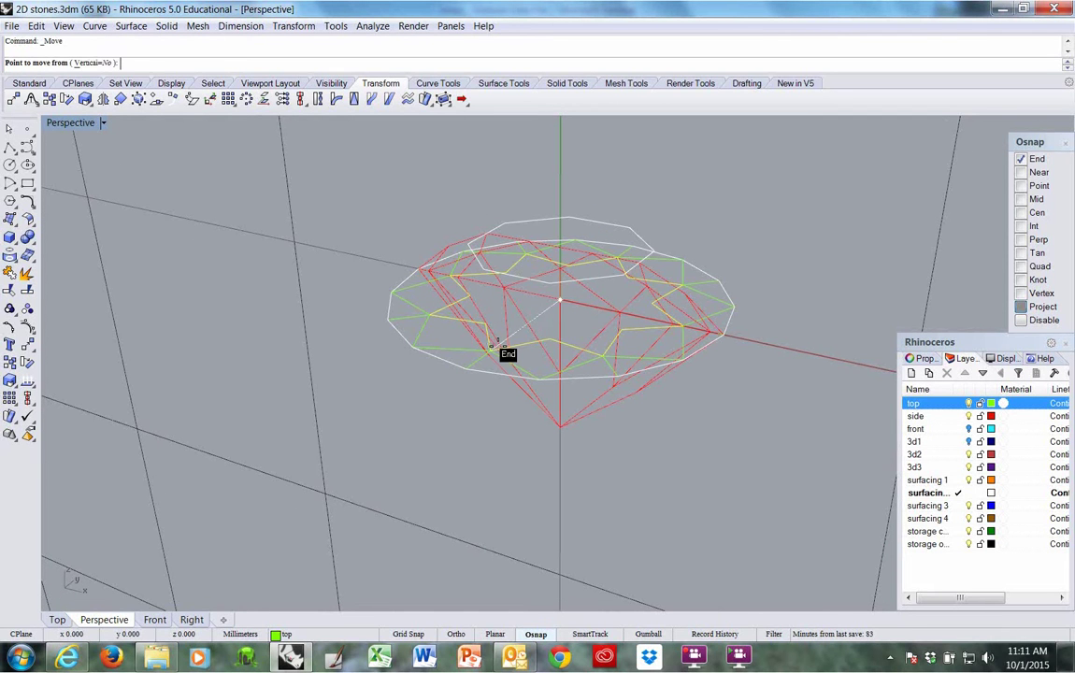
{"action": "left_click", "coordinate": [491, 346]}
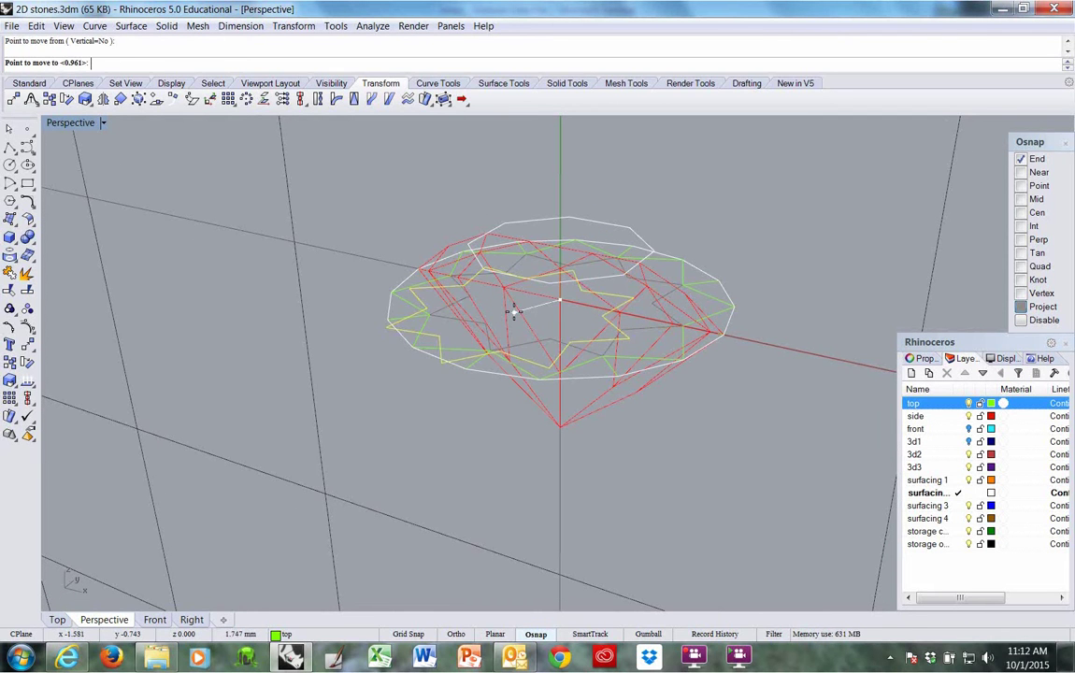
{"action": "right_click_drag", "start_coordinate": [513, 313], "coordinate": [517, 300]}
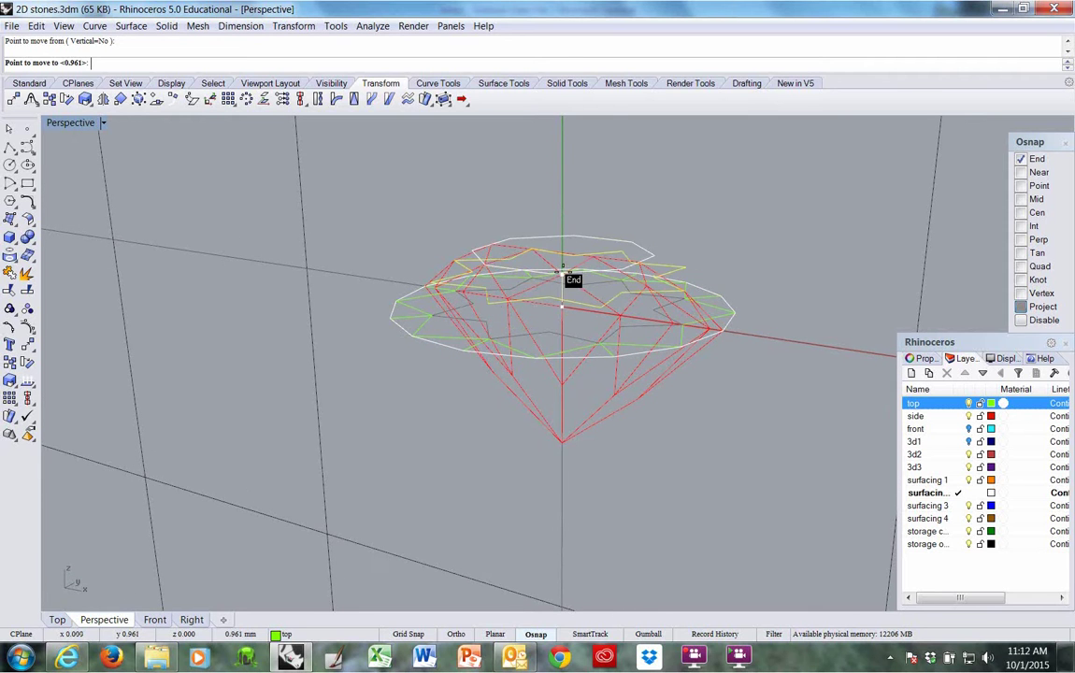
{"action": "left_click", "coordinate": [564, 276]}
{"action": "right_click_drag", "start_coordinate": [564, 276], "coordinate": [564, 343]}
{"action": "key", "text": "ctrl+z"}
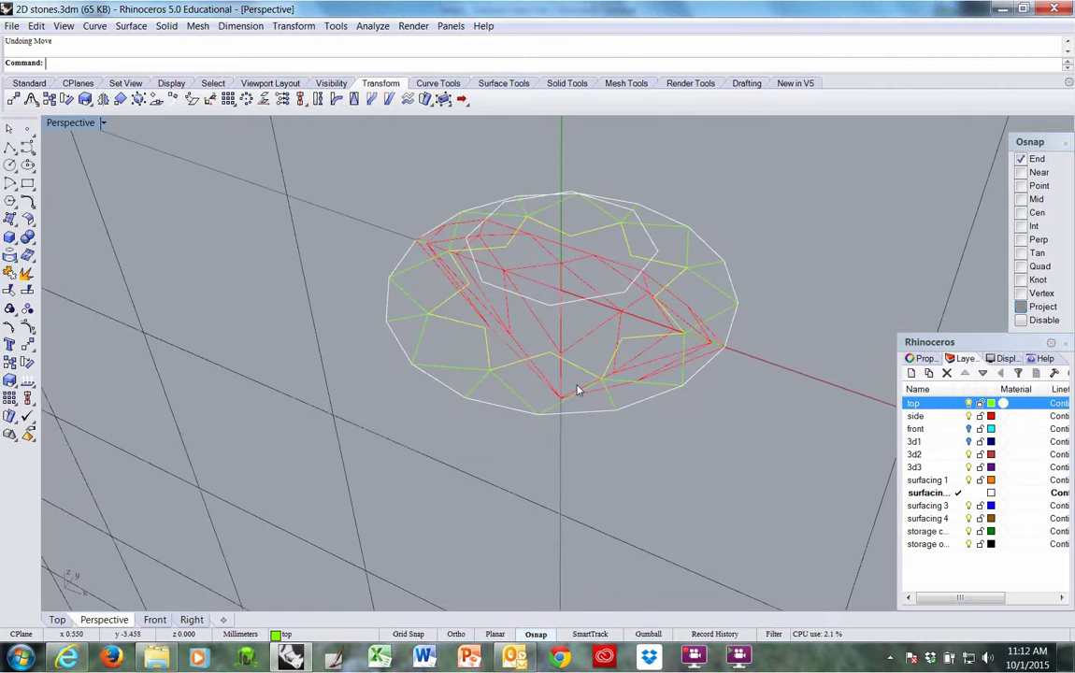
{"action": "key", "text": "ctrl+y"}
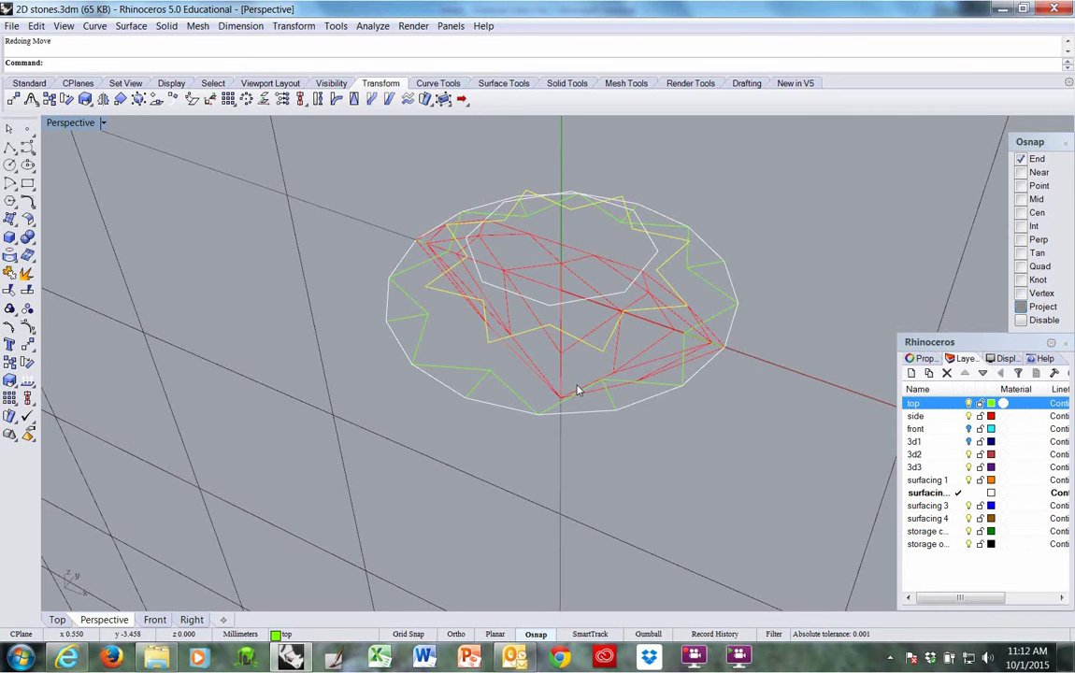
Undo and redo the star-shaped outline's move once more to compare its flat and raised positions.
{"action": "key", "text": "ctrl+z"}
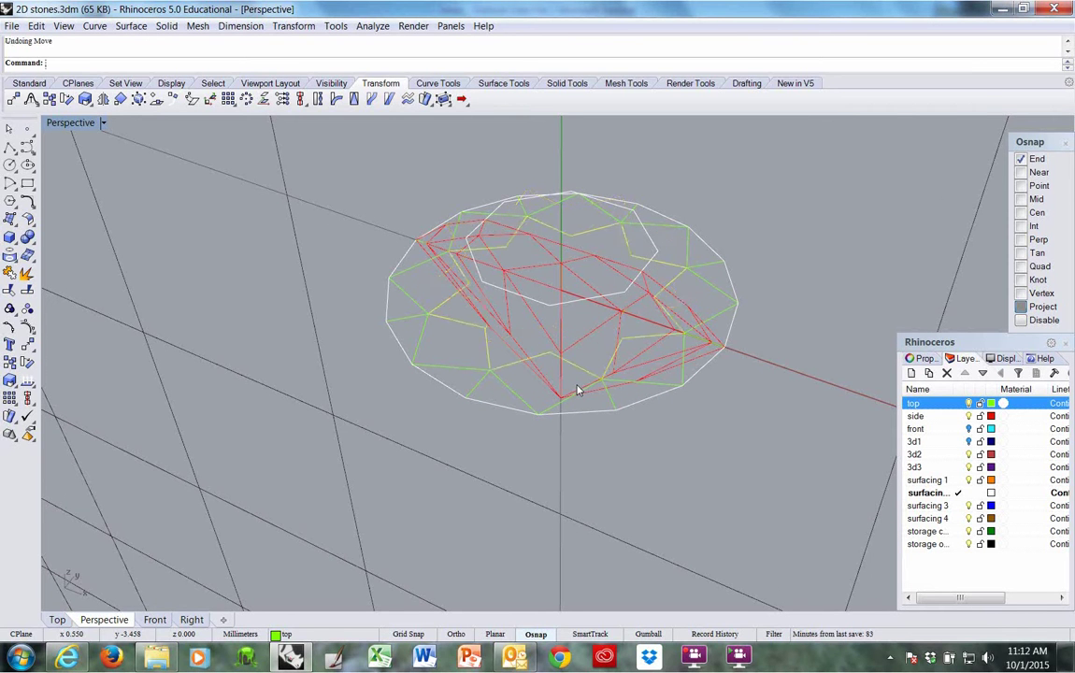
{"action": "key", "text": "ctrl+y"}
{"action": "mouse_move", "coordinate": [576, 386]}
{"action": "right_mouse_down"}
{"action": "mouse_move", "coordinate": [606, 325]}
{"action": "mouse_move", "coordinate": [582, 374]}
{"action": "mouse_move", "coordinate": [579, 442]}
{"action": "mouse_move", "coordinate": [585, 381]}
{"action": "right_mouse_up"}
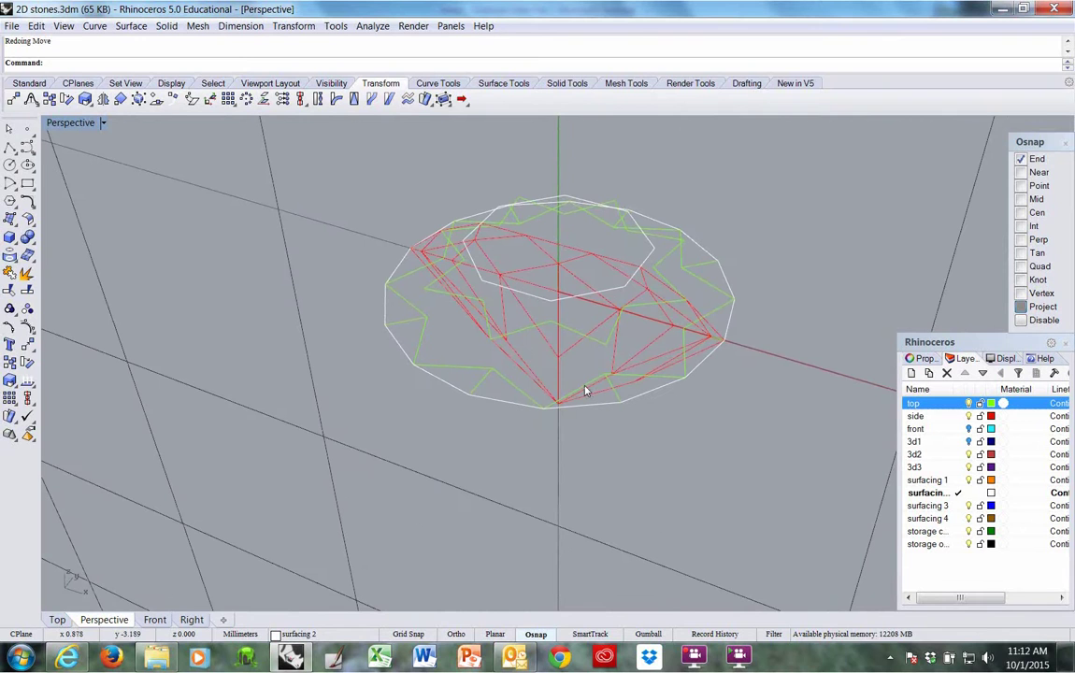
Turn off projected snapping and start a polyline from a table corner to a raised star tip and on to the next table corner.
{"action": "left_click", "coordinate": [11, 147]}
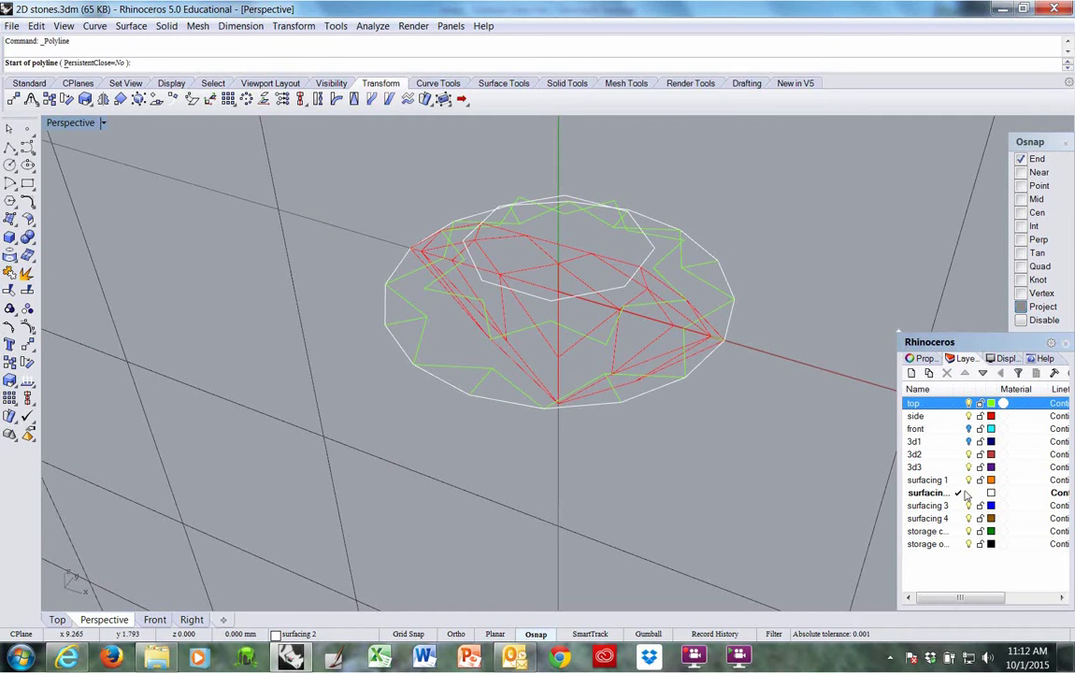
{"action": "left_click", "coordinate": [526, 236]}
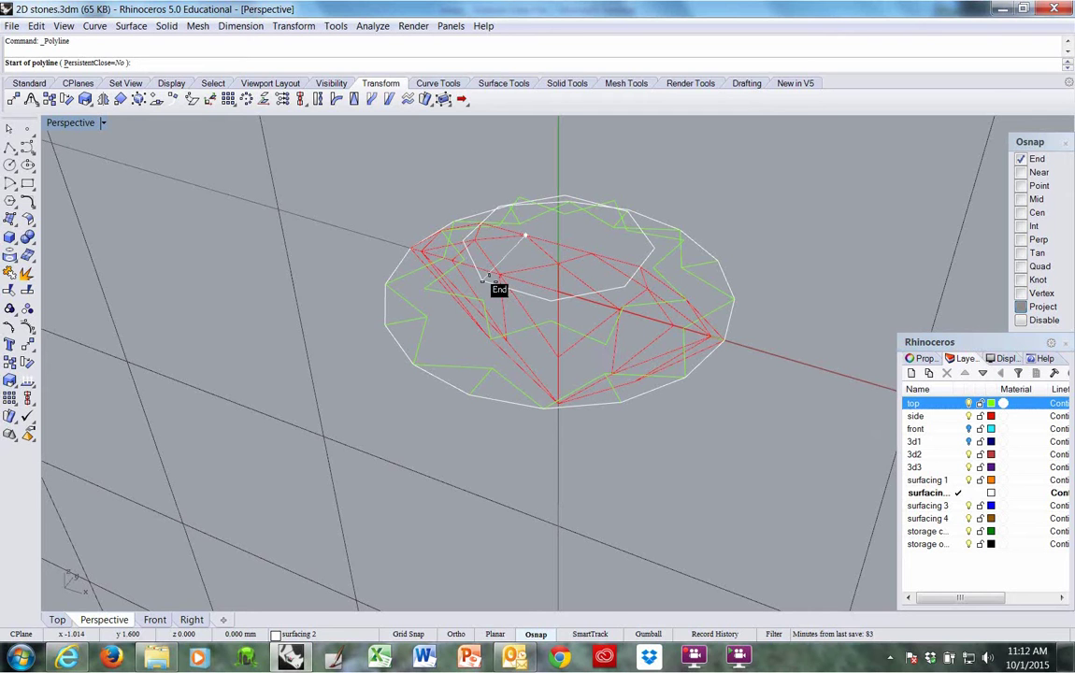
{"action": "mouse_move", "coordinate": [497, 286]}
{"action": "right_mouse_down"}
{"action": "mouse_move", "coordinate": [492, 266]}
{"action": "mouse_move", "coordinate": [490, 274]}
{"action": "right_mouse_up"}
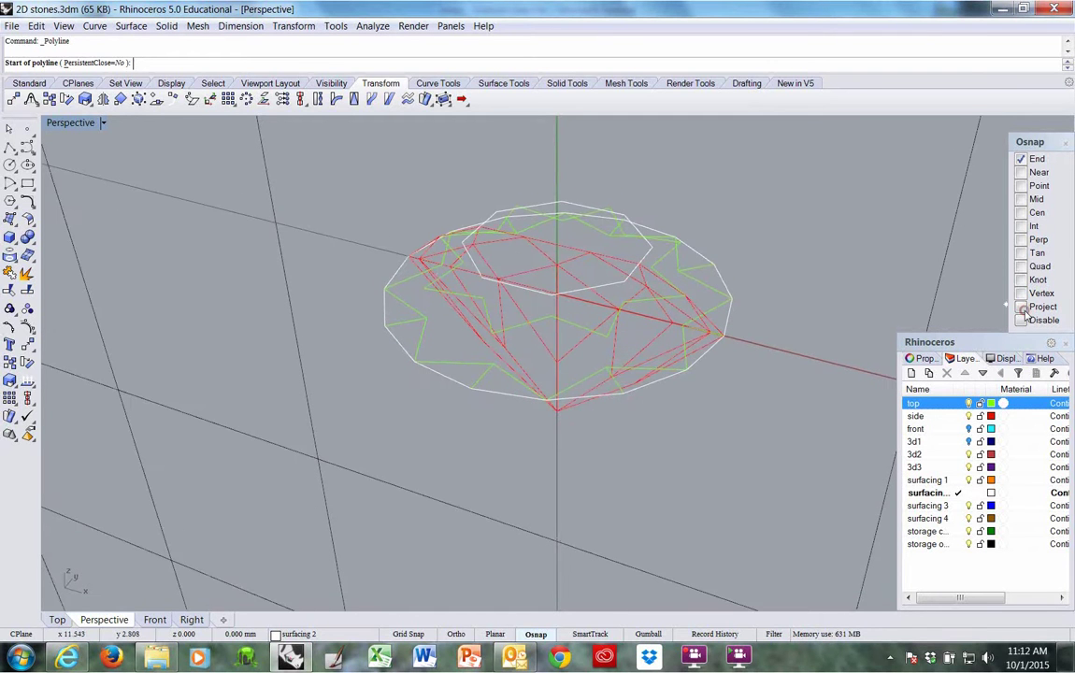
{"action": "left_click", "coordinate": [477, 277]}
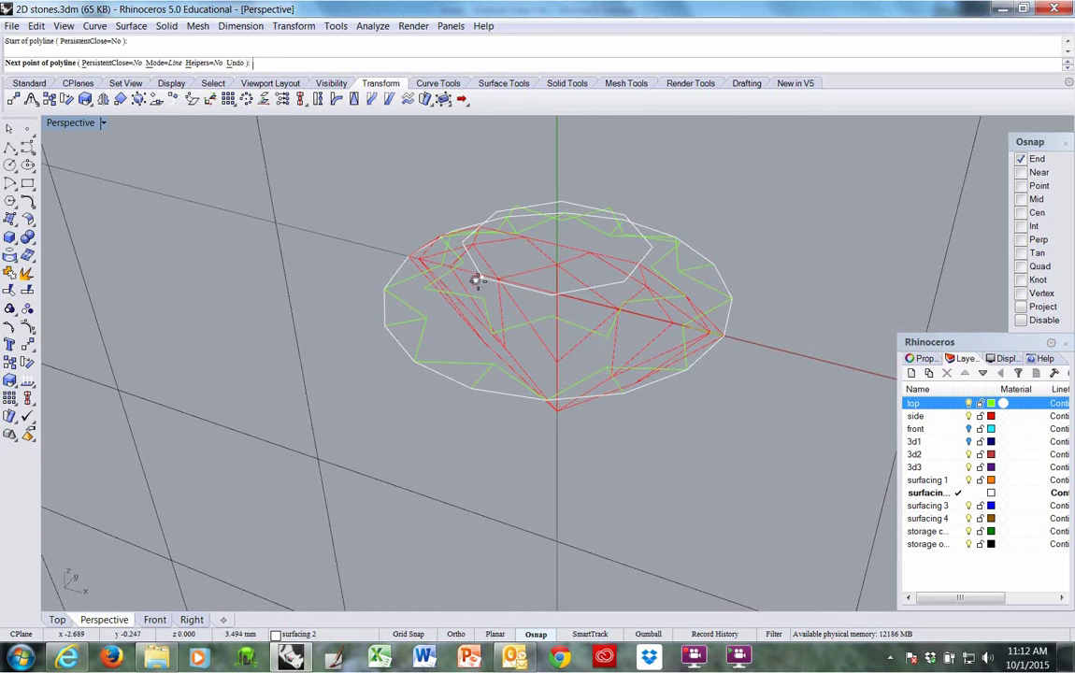
{"action": "left_click", "coordinate": [502, 332]}
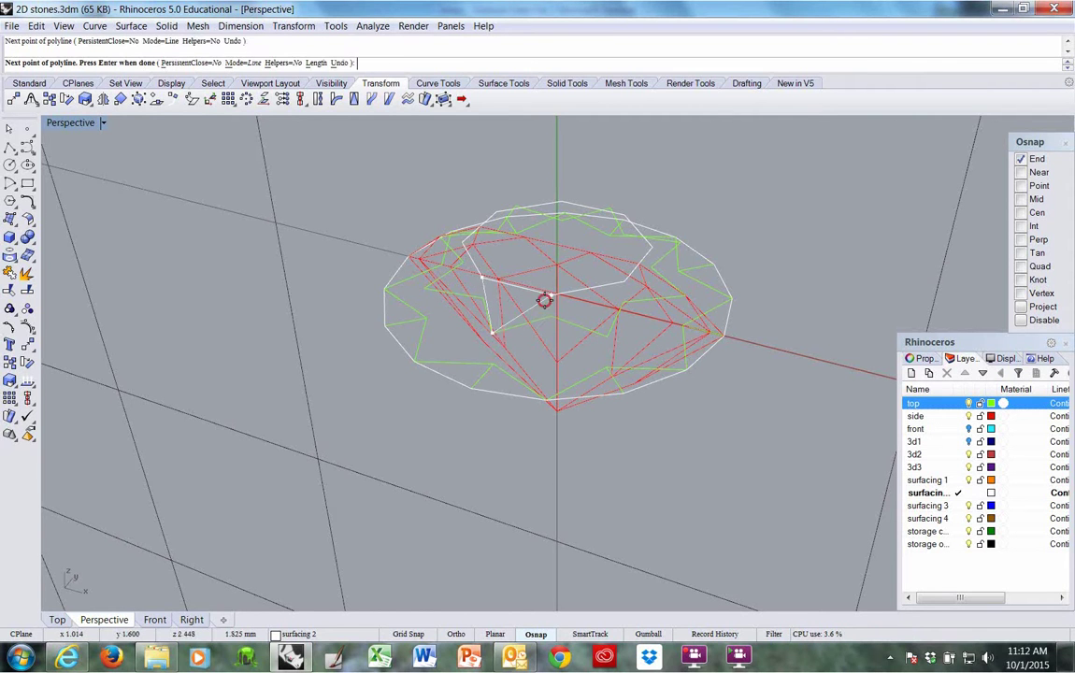
{"action": "left_click", "coordinate": [547, 296]}
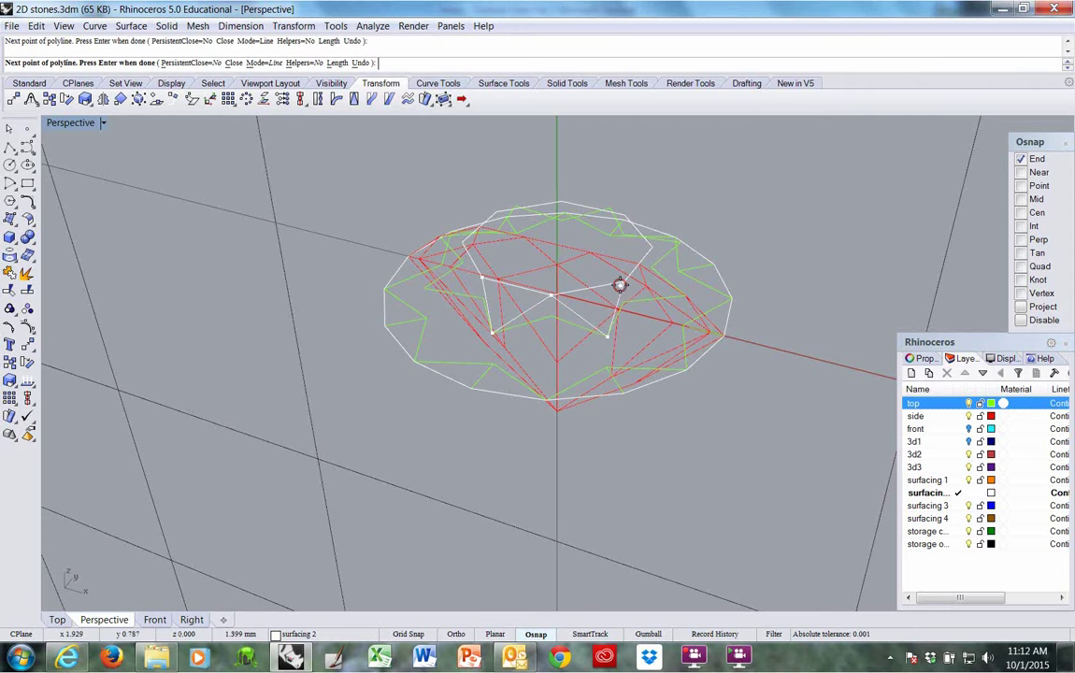
Continue the zigzag polyline around the stone through the remaining star tips and table corners, closing it at its starting corner.
{"action": "right_click_drag", "start_coordinate": [620, 283], "coordinate": [529, 313]}
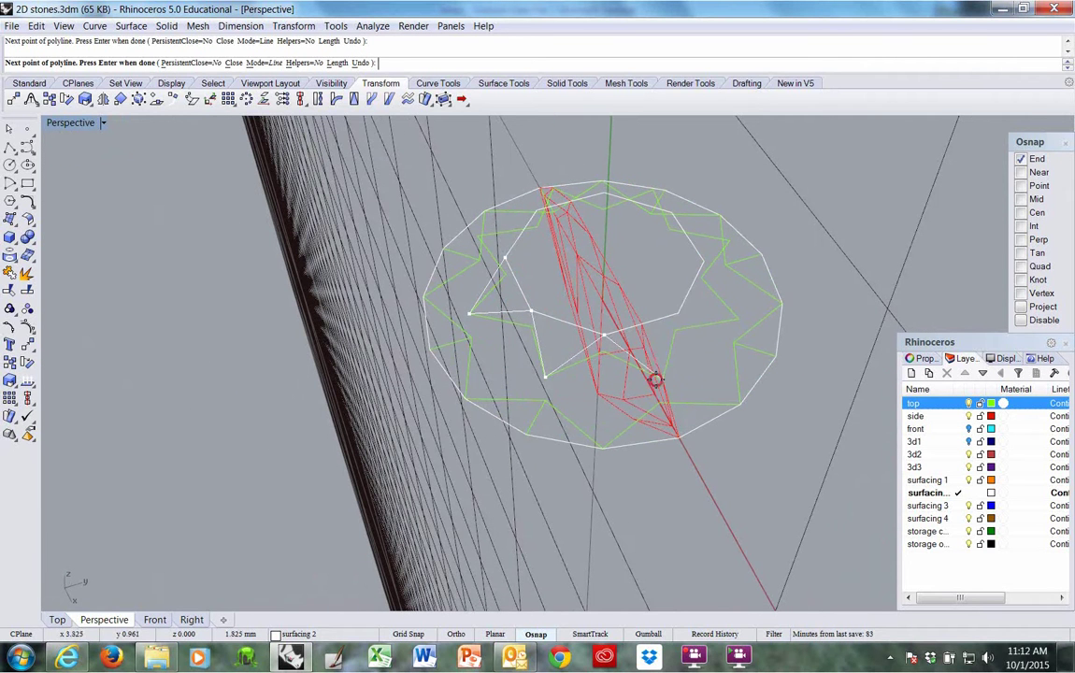
{"action": "left_click", "coordinate": [676, 319]}
{"action": "right_click_drag", "start_coordinate": [729, 318], "coordinate": [557, 286]}
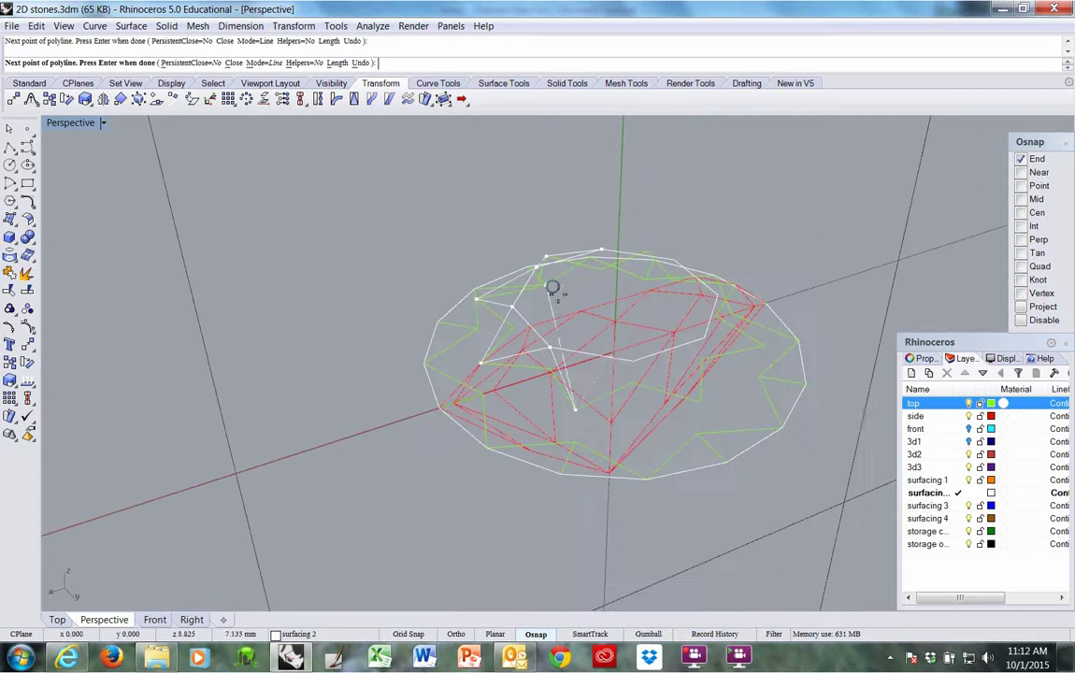
{"action": "left_click", "coordinate": [626, 365]}
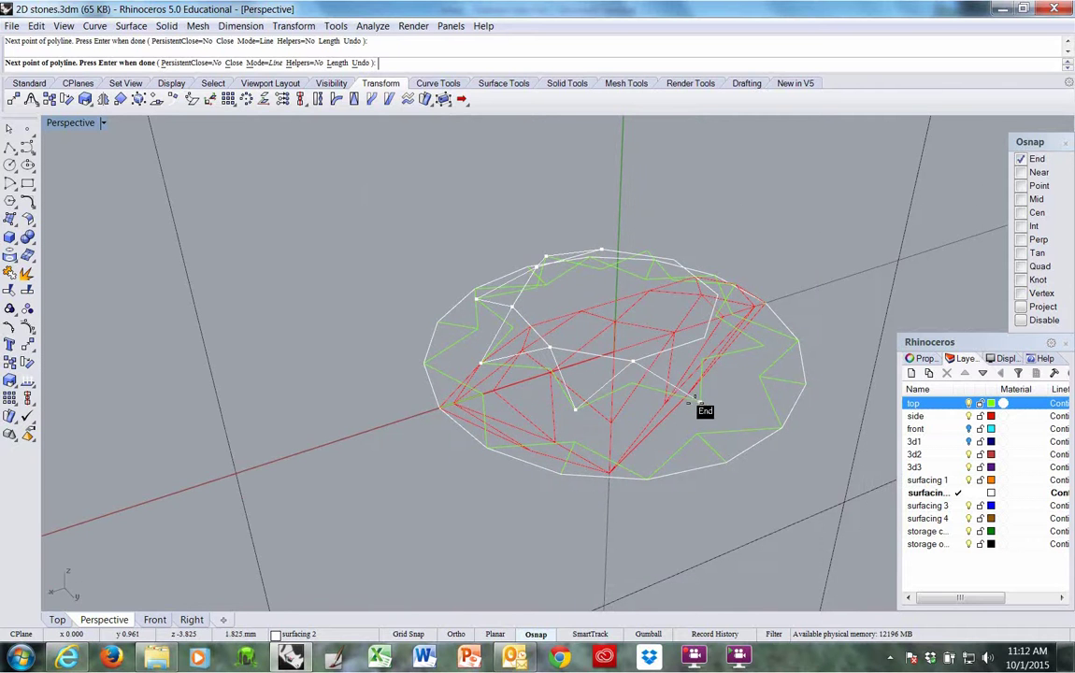
{"action": "right_click_drag", "start_coordinate": [701, 374], "coordinate": [648, 453]}
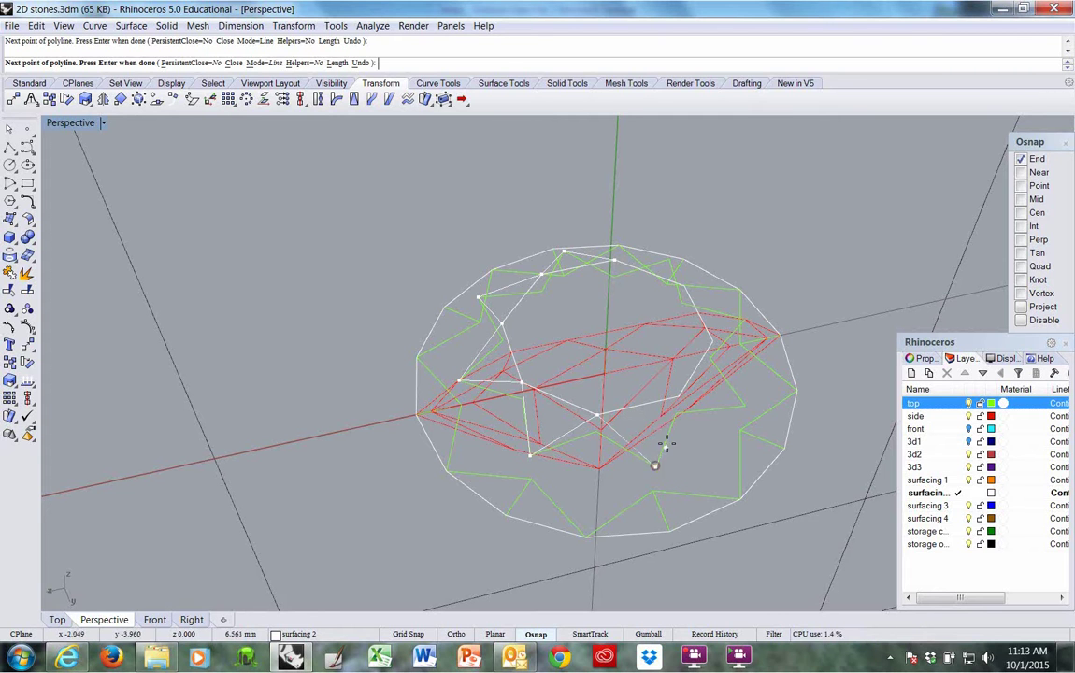
{"action": "left_click", "coordinate": [656, 465]}
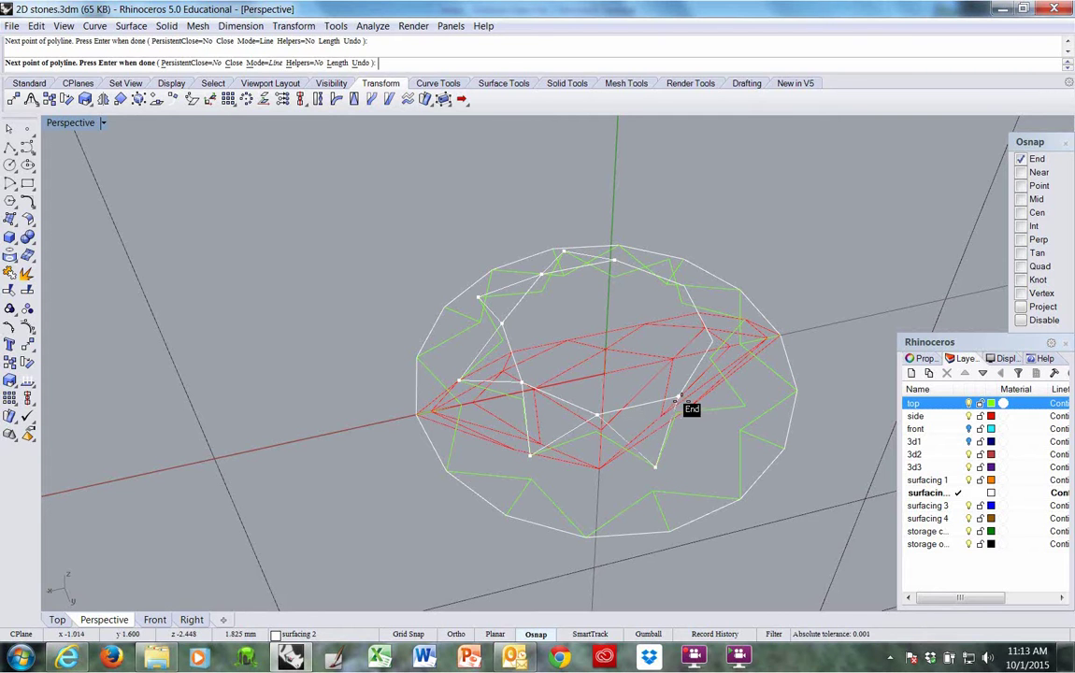
{"action": "left_click", "coordinate": [746, 405]}
{"action": "right_click_drag", "start_coordinate": [725, 353], "coordinate": [579, 400]}
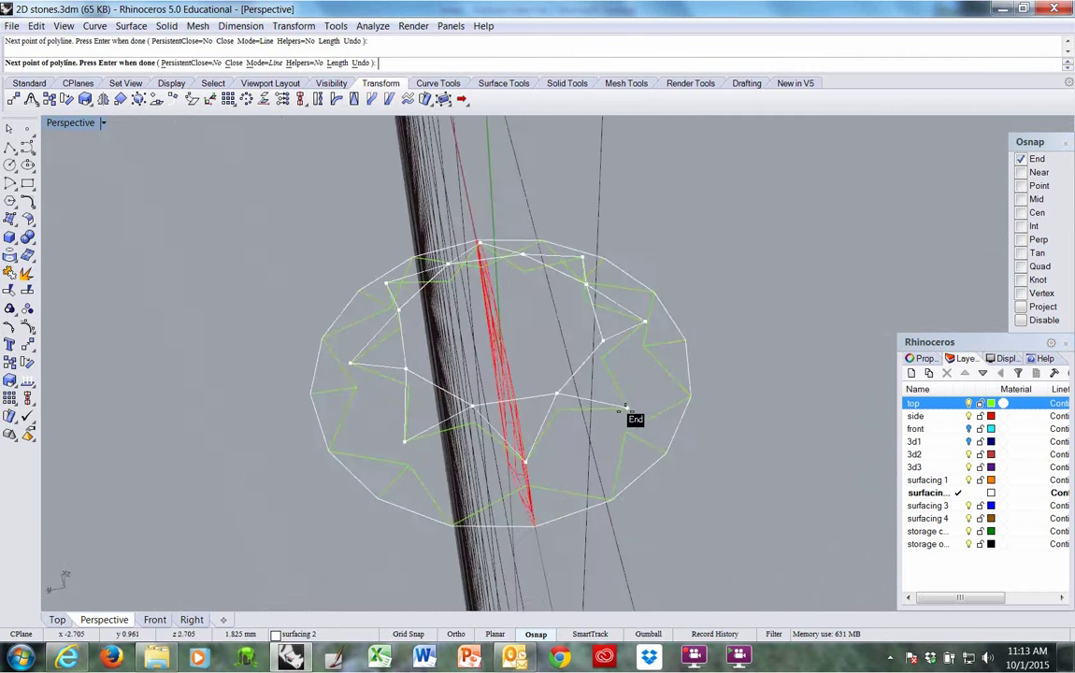
{"action": "left_click", "coordinate": [625, 407]}
{"action": "left_click", "coordinate": [611, 346]}
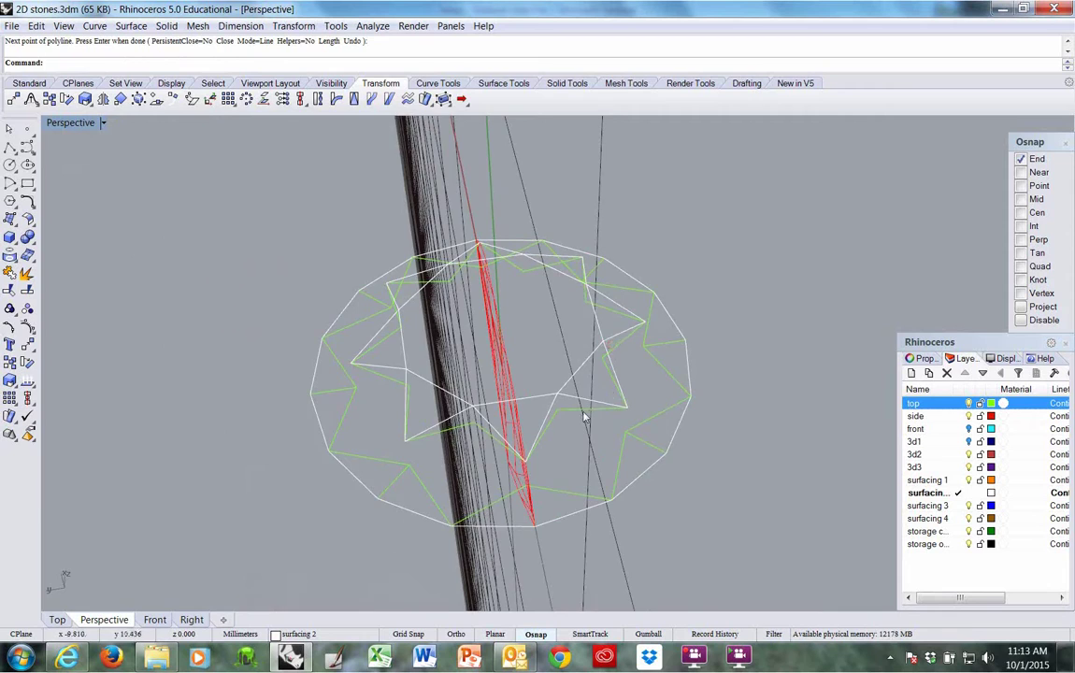
Inspect the closed zigzag around the table from several angles, toggling the top layer's visibility.
{"action": "mouse_move", "coordinate": [584, 411]}
{"action": "right_mouse_down"}
{"action": "mouse_move", "coordinate": [631, 341]}
{"action": "mouse_move", "coordinate": [702, 322]}
{"action": "mouse_move", "coordinate": [746, 373]}
{"action": "mouse_move", "coordinate": [759, 417]}
{"action": "mouse_move", "coordinate": [737, 441]}
{"action": "mouse_move", "coordinate": [675, 465]}
{"action": "mouse_move", "coordinate": [655, 435]}
{"action": "mouse_move", "coordinate": [678, 423]}
{"action": "mouse_move", "coordinate": [636, 403]}
{"action": "mouse_move", "coordinate": [612, 343]}
{"action": "mouse_move", "coordinate": [576, 381]}
{"action": "mouse_move", "coordinate": [572, 406]}
{"action": "mouse_move", "coordinate": [581, 401]}
{"action": "mouse_move", "coordinate": [514, 464]}
{"action": "mouse_move", "coordinate": [572, 418]}
{"action": "mouse_move", "coordinate": [591, 416]}
{"action": "right_mouse_up"}
{"action": "left_click", "coordinate": [970, 404]}
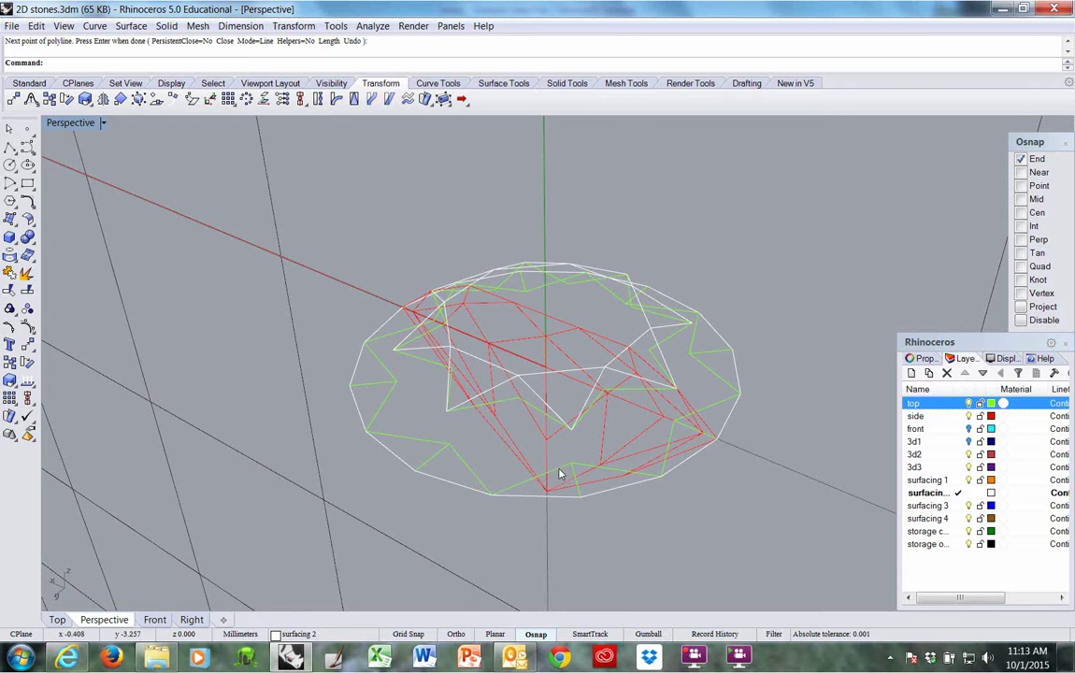
{"action": "right_click_drag", "start_coordinate": [561, 440], "coordinate": [584, 331]}
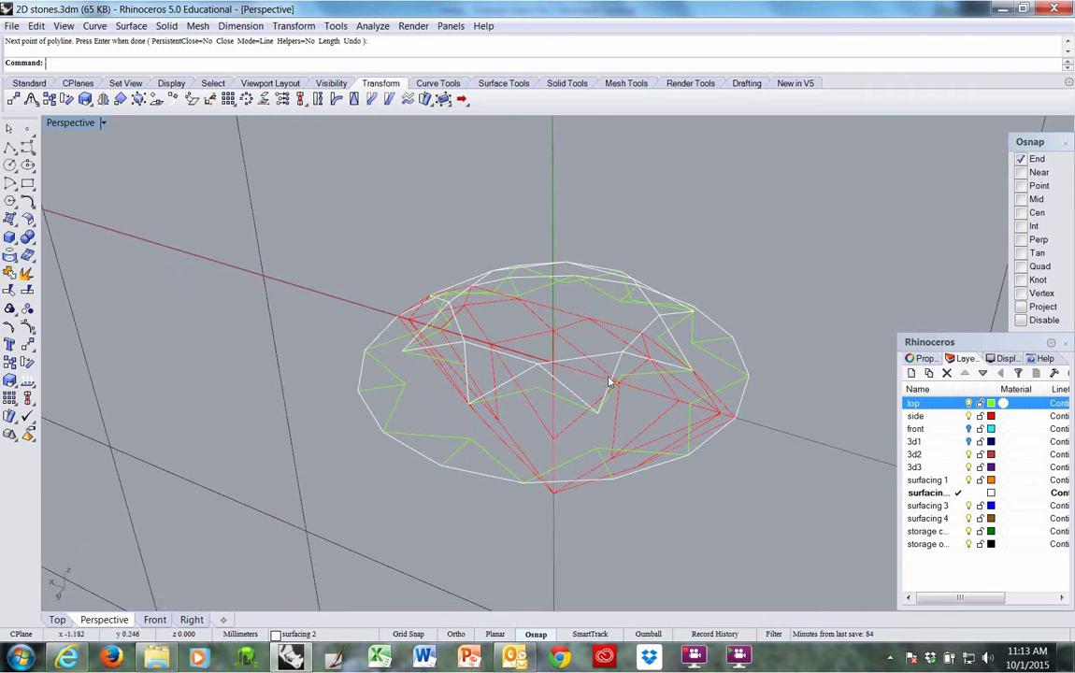
{"action": "mouse_move", "coordinate": [606, 332]}
{"action": "right_mouse_down"}
{"action": "mouse_move", "coordinate": [579, 446]}
{"action": "mouse_move", "coordinate": [565, 376]}
{"action": "right_mouse_up"}
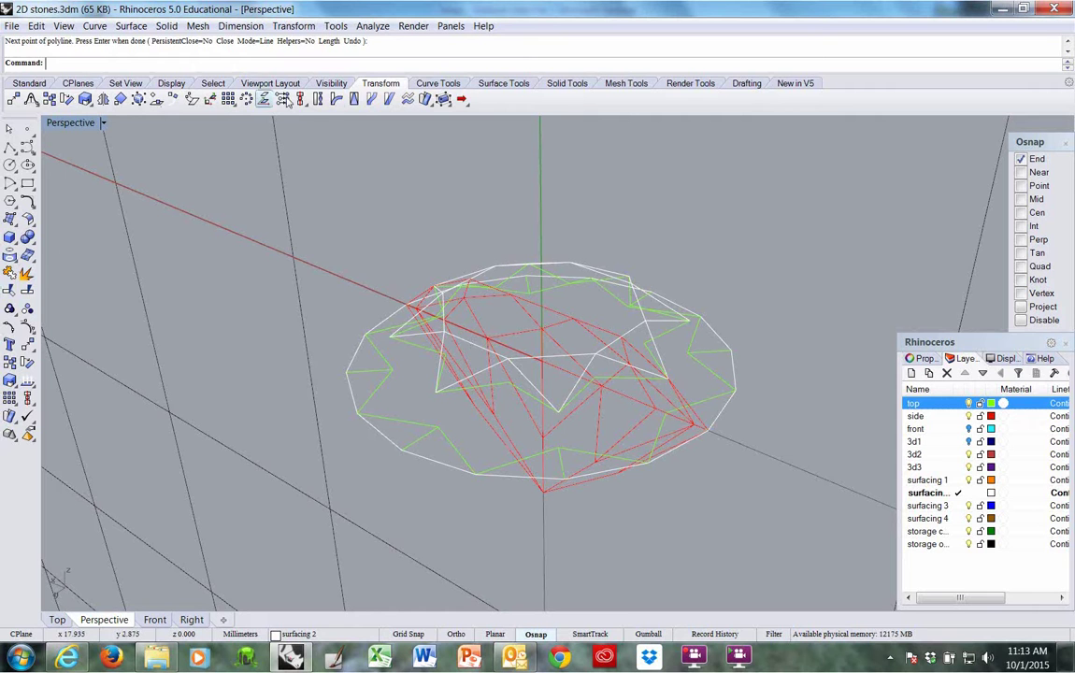
Start a second polyline from a girdle corner up to the nearest raised star tip and down to the second girdle corner along.
{"action": "left_click", "coordinate": [432, 83]}
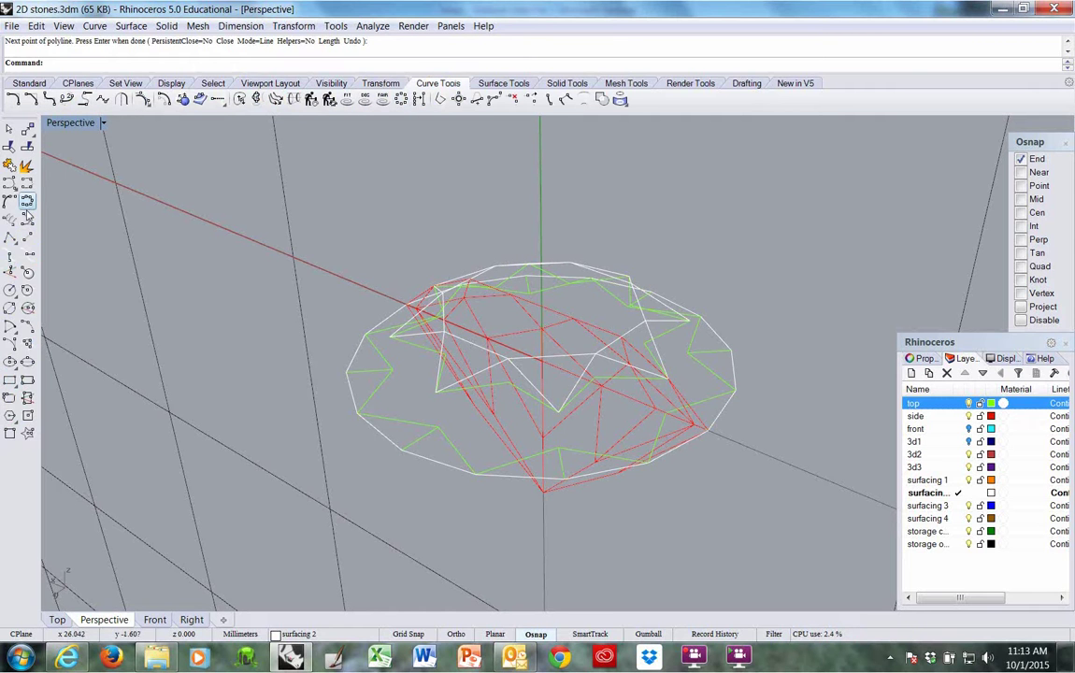
{"action": "left_click", "coordinate": [9, 237]}
{"action": "right_click_drag", "start_coordinate": [388, 380], "coordinate": [520, 384]}
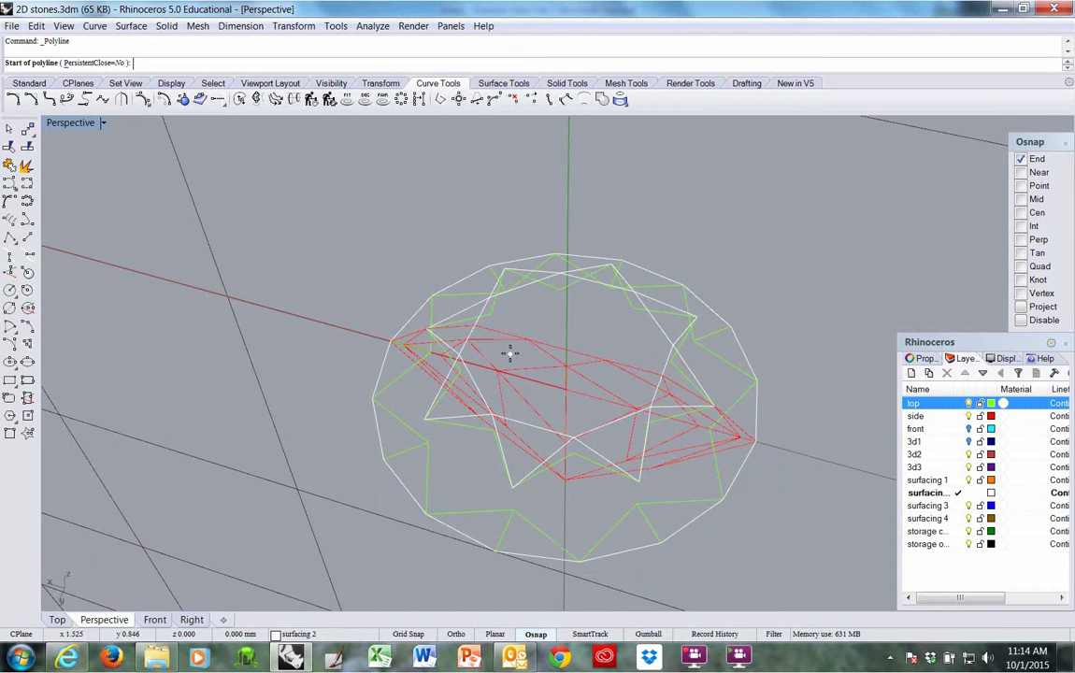
{"action": "right_click_drag", "start_coordinate": [473, 507], "coordinate": [491, 476]}
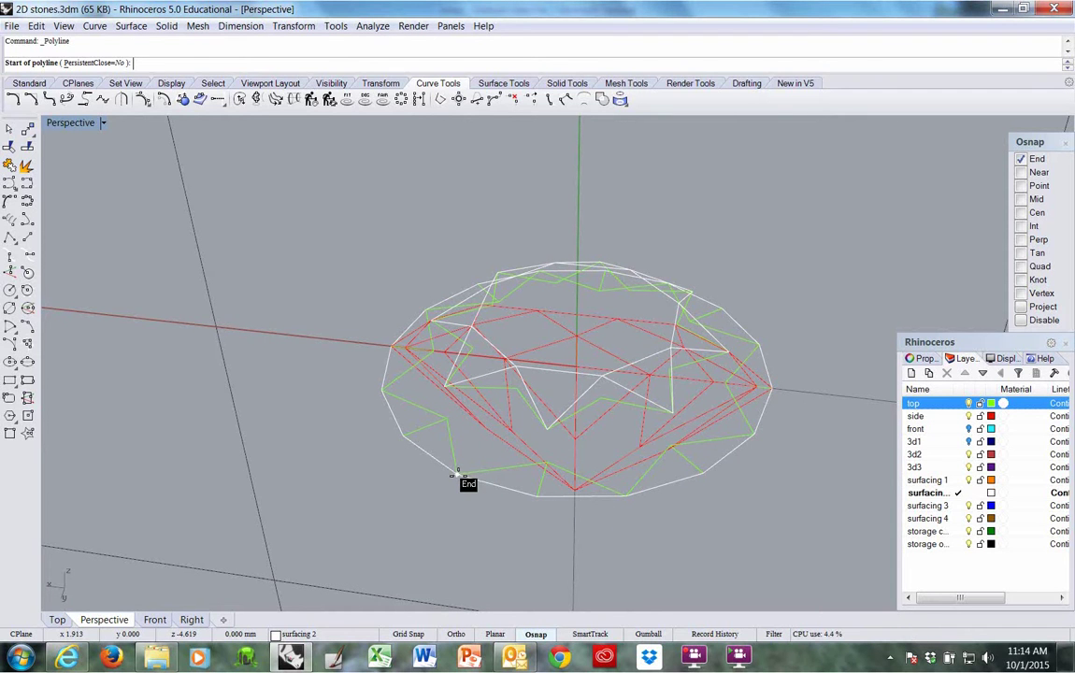
{"action": "left_click", "coordinate": [458, 475]}
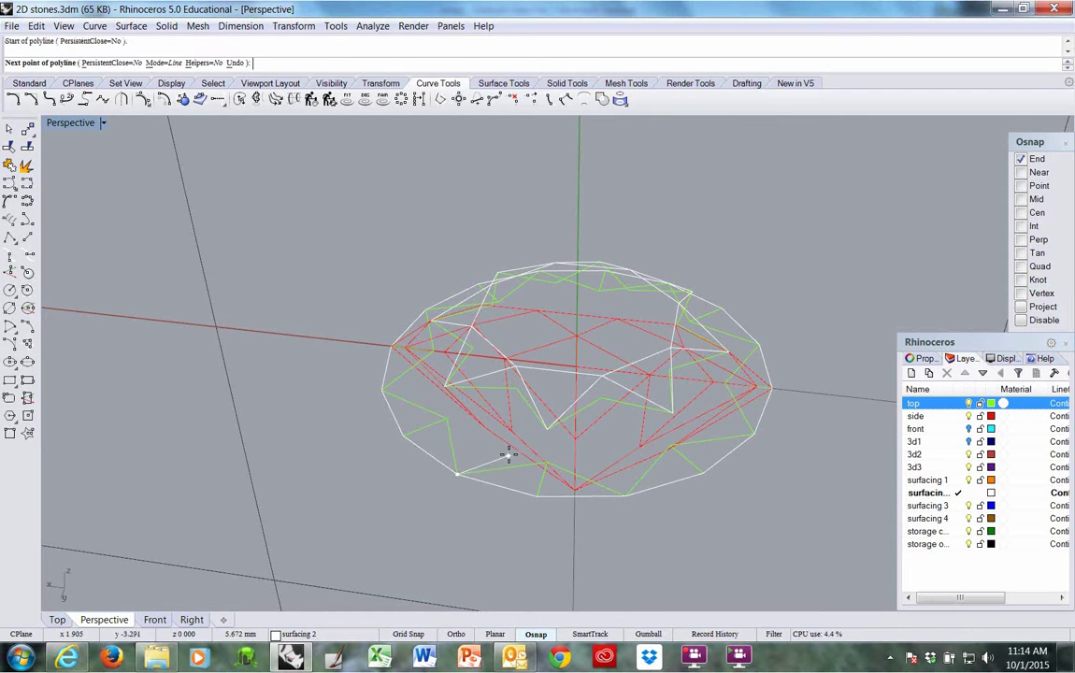
{"action": "left_click", "coordinate": [543, 434]}
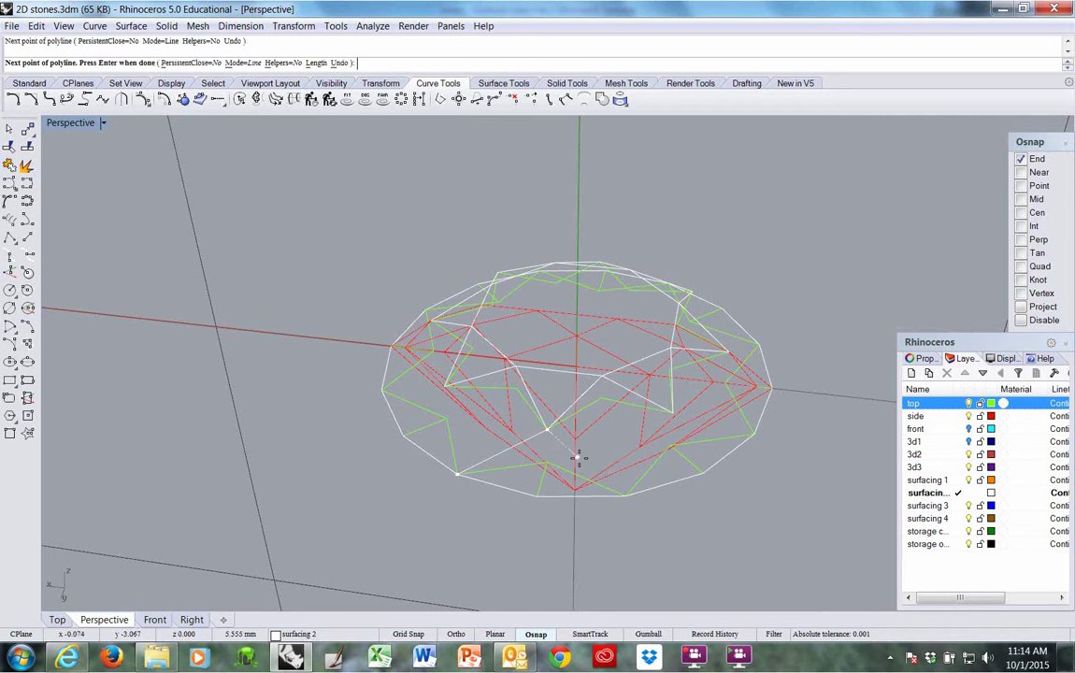
{"action": "right_click_drag", "start_coordinate": [603, 477], "coordinate": [593, 462]}
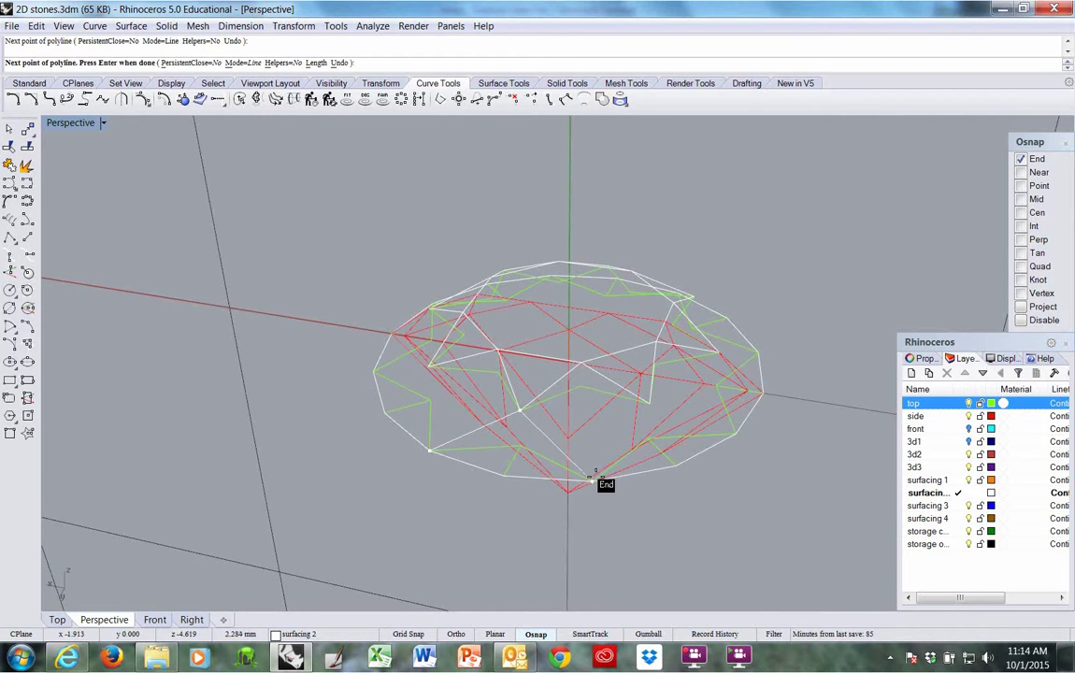
{"action": "left_click", "coordinate": [595, 476]}
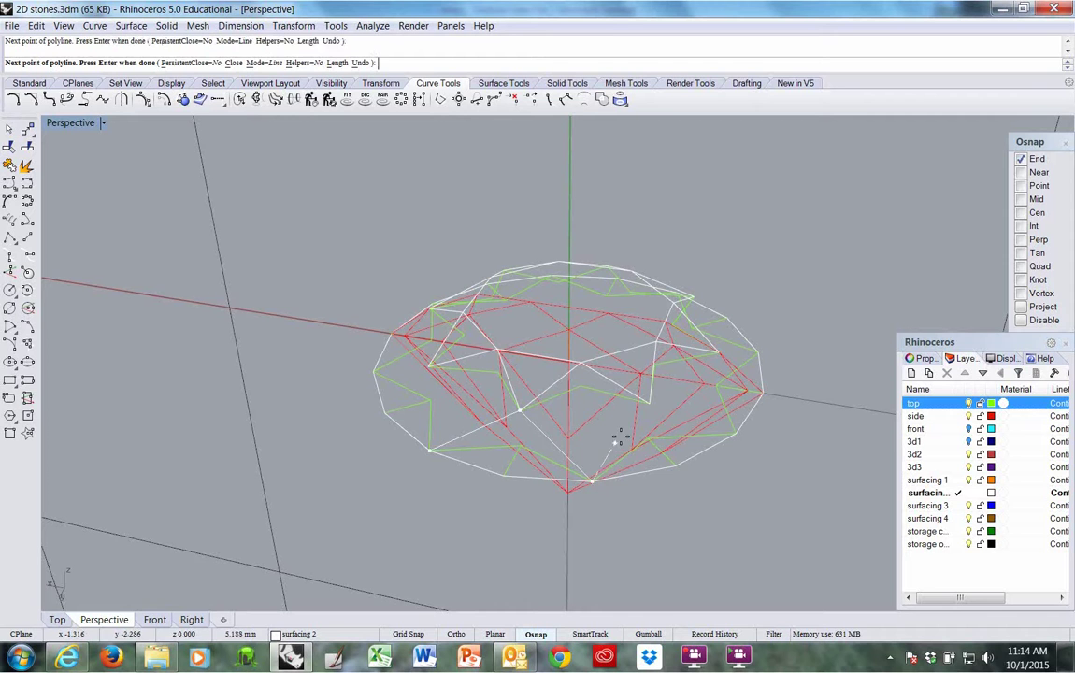
Continue the second zigzag around the stone between the raised star tips and every other girdle corner, ending at its starting point.
{"action": "right_click_drag", "start_coordinate": [645, 413], "coordinate": [583, 449]}
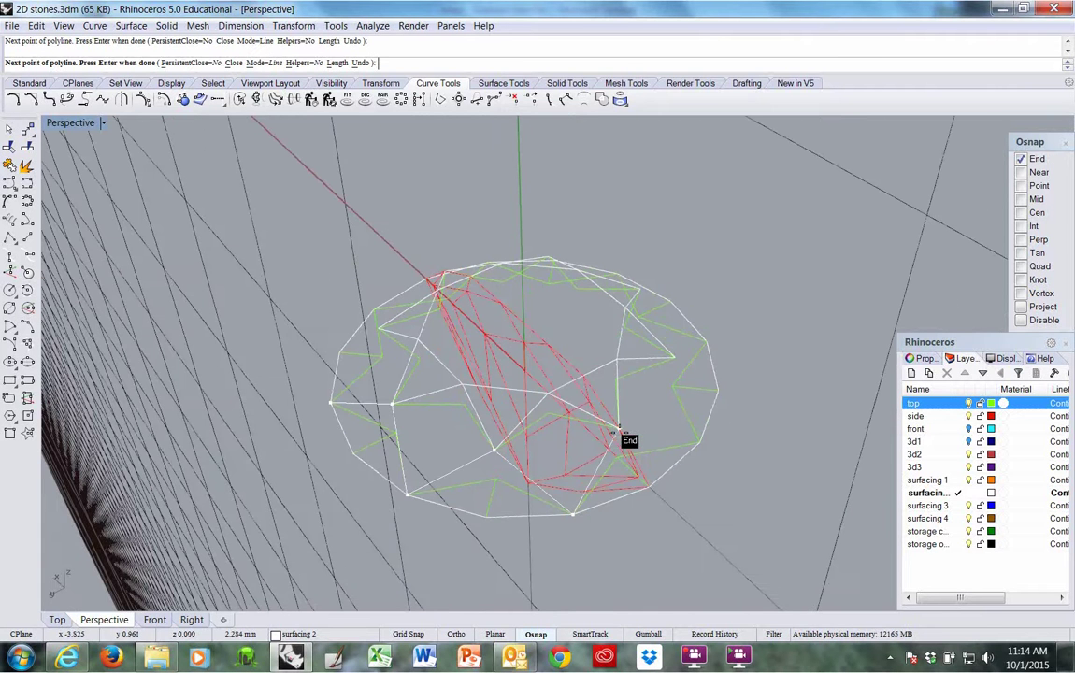
{"action": "right_click_drag", "start_coordinate": [650, 436], "coordinate": [607, 460]}
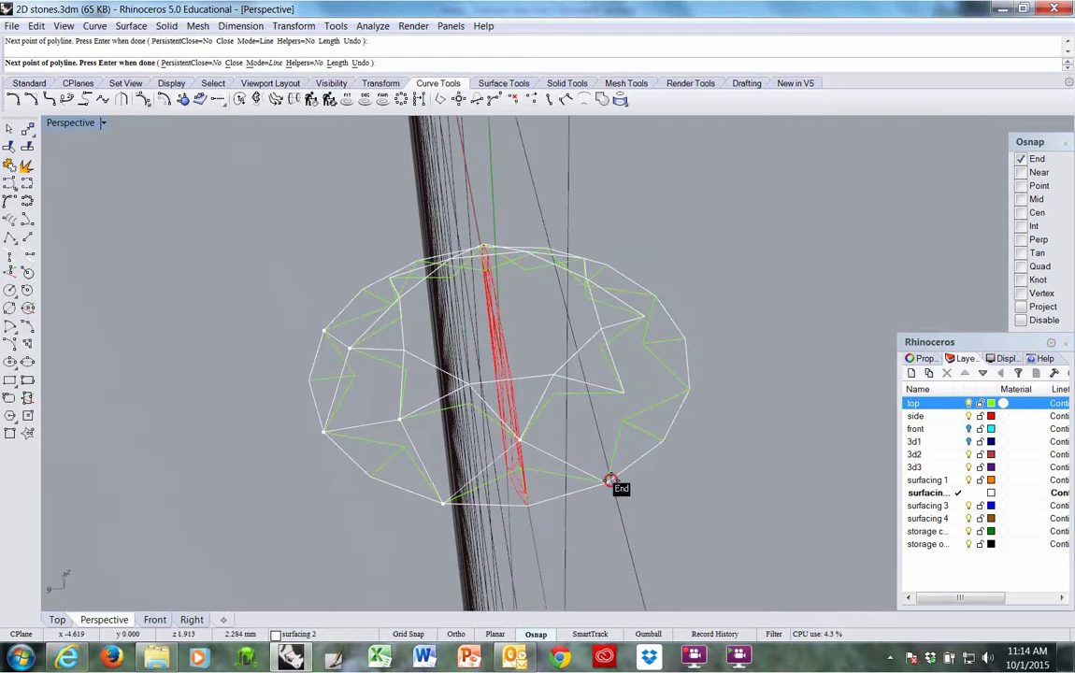
{"action": "right_click_drag", "start_coordinate": [624, 397], "coordinate": [554, 425]}
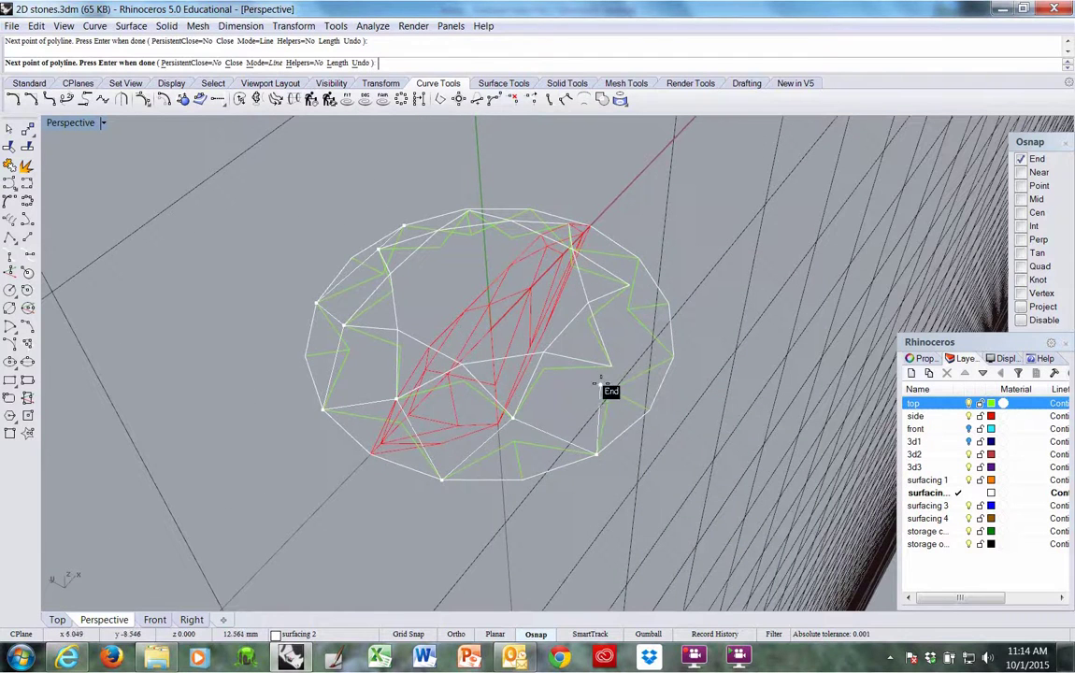
{"action": "right_click_drag", "start_coordinate": [607, 374], "coordinate": [596, 413]}
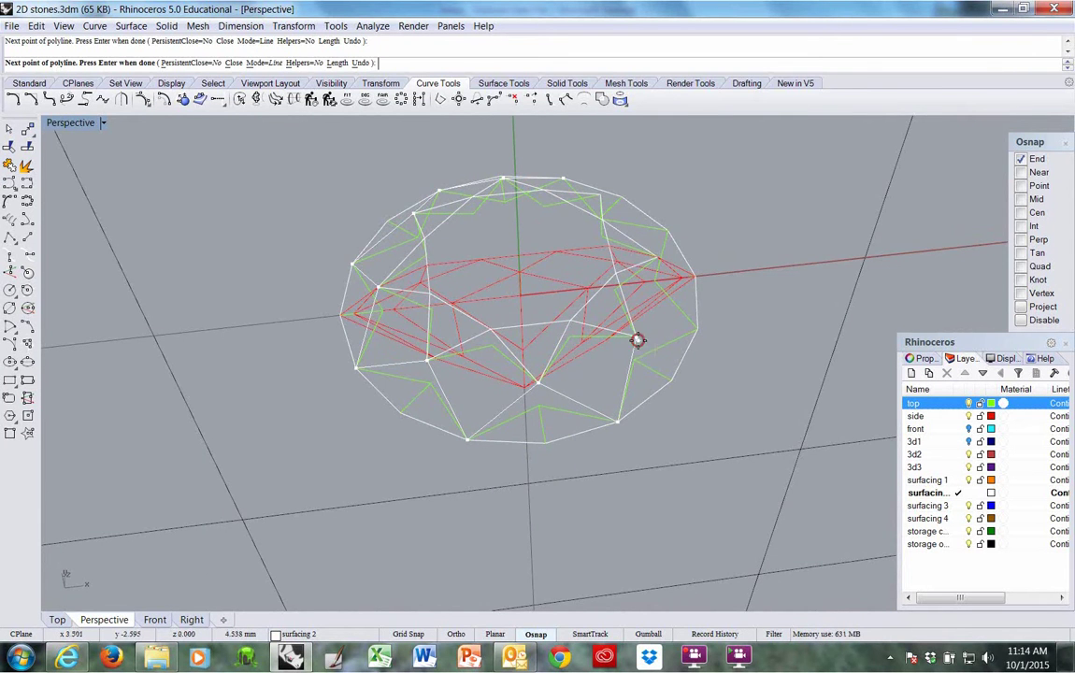
{"action": "right_click_drag", "start_coordinate": [639, 339], "coordinate": [540, 360]}
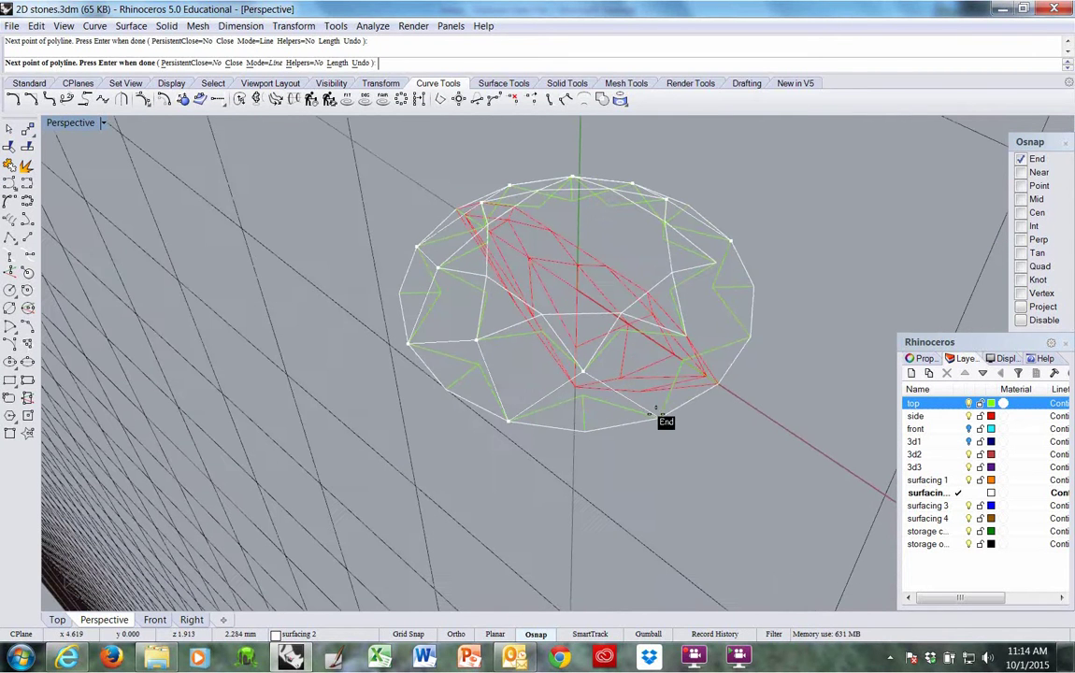
{"action": "right_click_drag", "start_coordinate": [689, 343], "coordinate": [679, 449]}
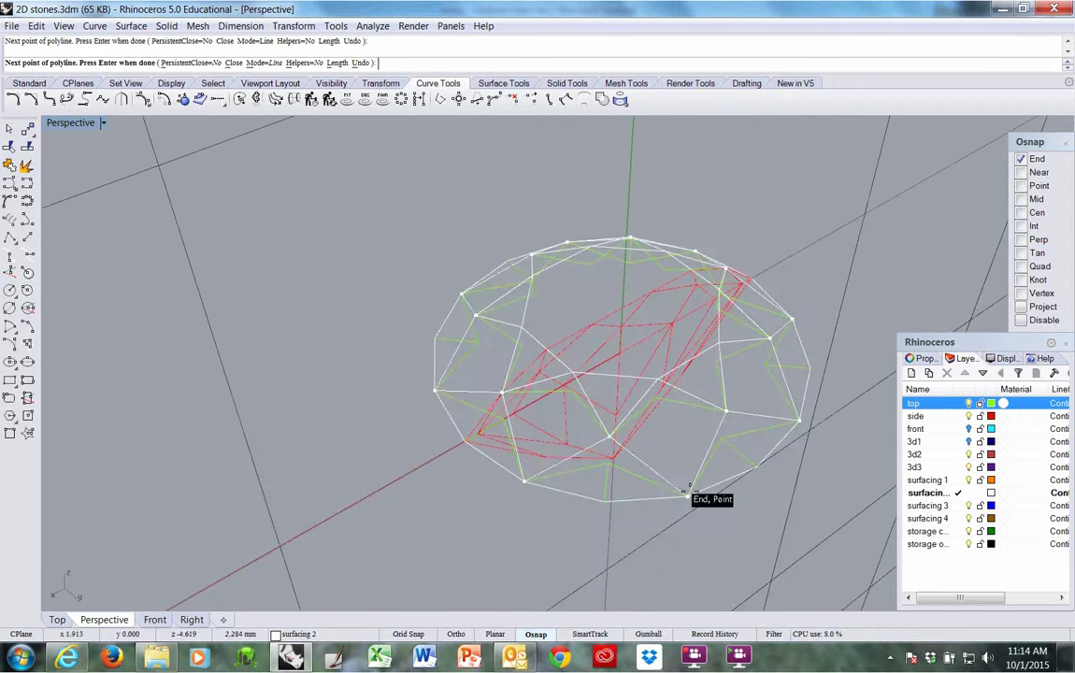
{"action": "key", "text": "Return"}
Close the girdle zigzag polyline and hide the raised eight-pointed star curve beneath it.
{"action": "right_click_drag", "start_coordinate": [697, 519], "coordinate": [677, 503]}
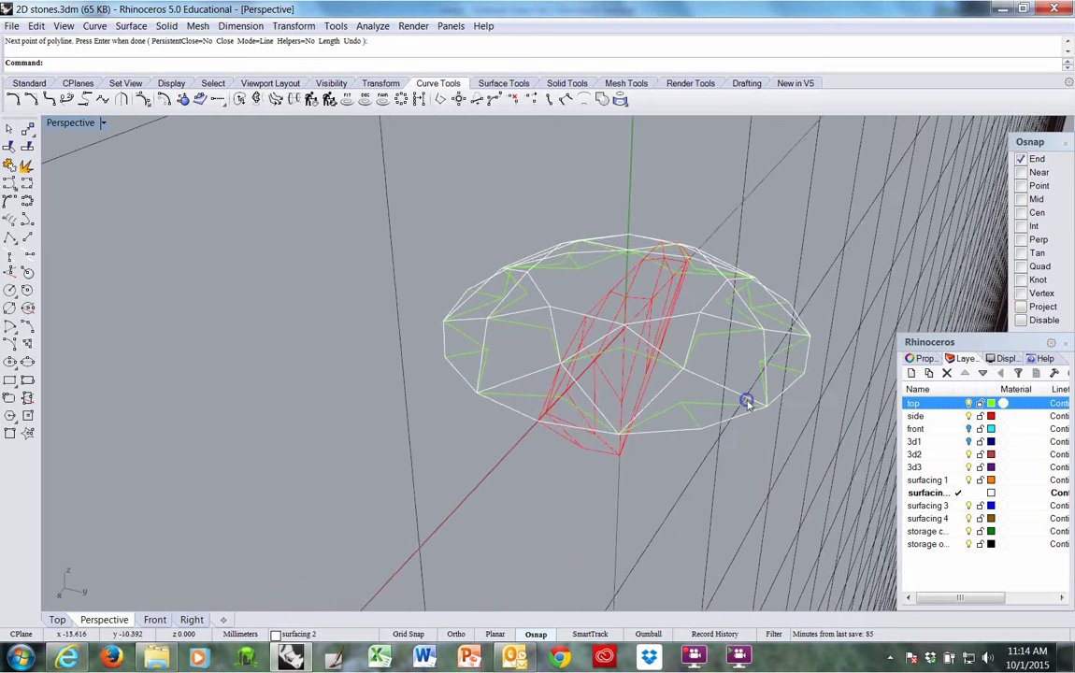
{"action": "right_click_drag", "start_coordinate": [746, 401], "coordinate": [684, 428]}
{"action": "left_click", "coordinate": [699, 418]}
{"action": "mouse_move", "coordinate": [701, 375]}
{"action": "right_mouse_down"}
{"action": "mouse_move", "coordinate": [703, 363]}
{"action": "mouse_move", "coordinate": [679, 441]}
{"action": "mouse_move", "coordinate": [660, 441]}
{"action": "mouse_move", "coordinate": [652, 369]}
{"action": "right_mouse_up"}
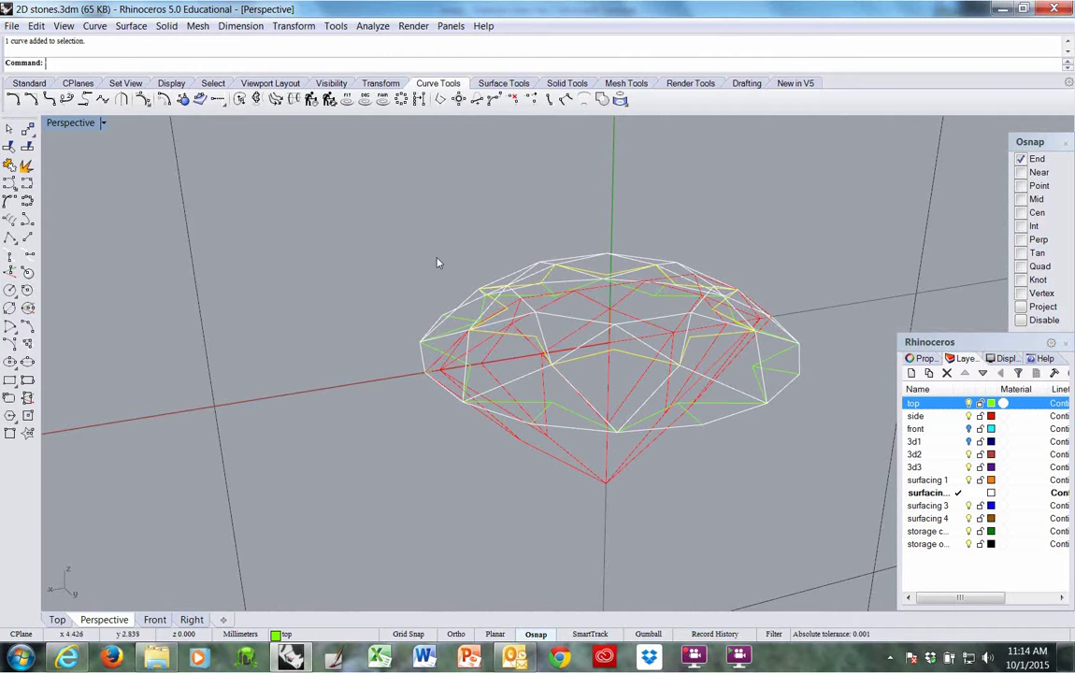
{"action": "left_click", "coordinate": [37, 26]}
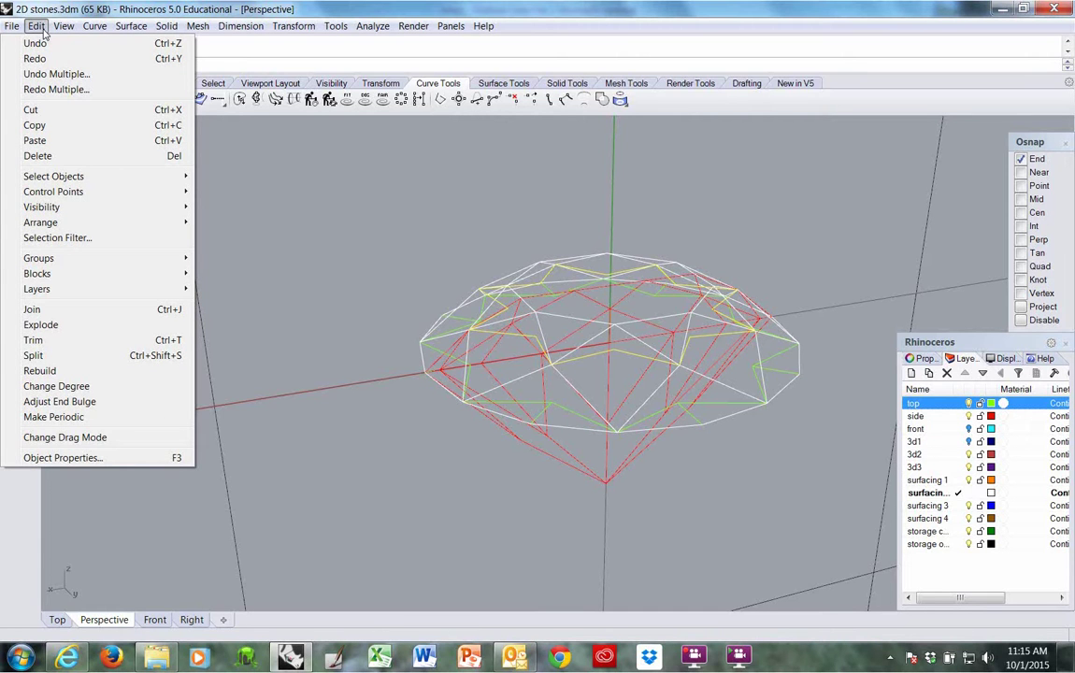
{"action": "mouse_move", "coordinate": [54, 29]}
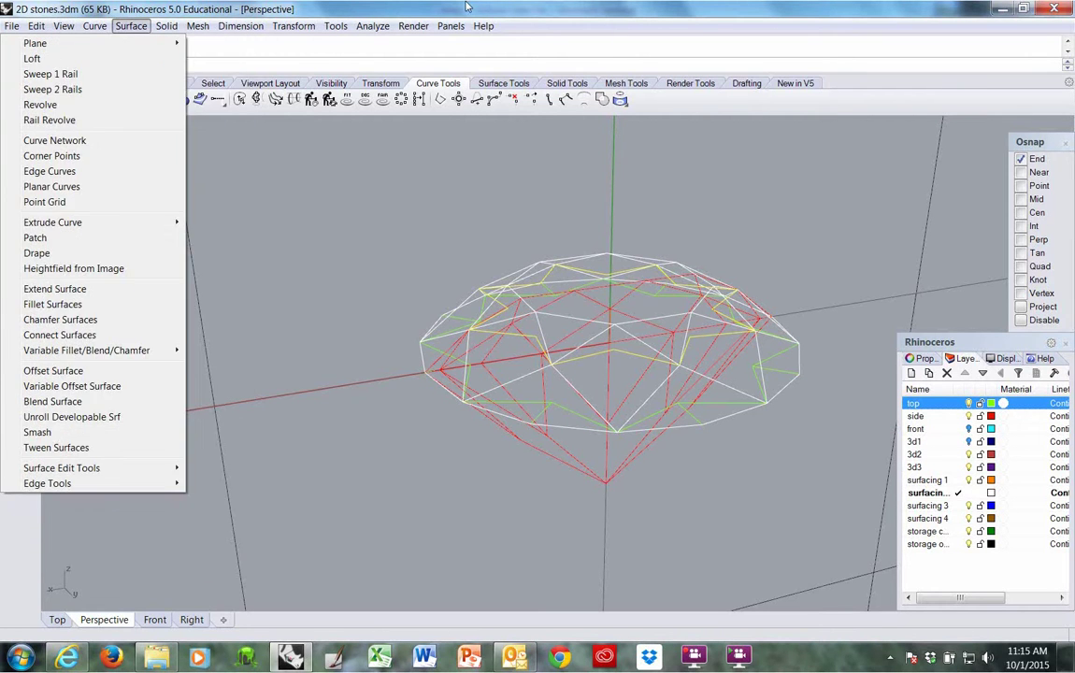
{"action": "left_click", "coordinate": [526, 29]}
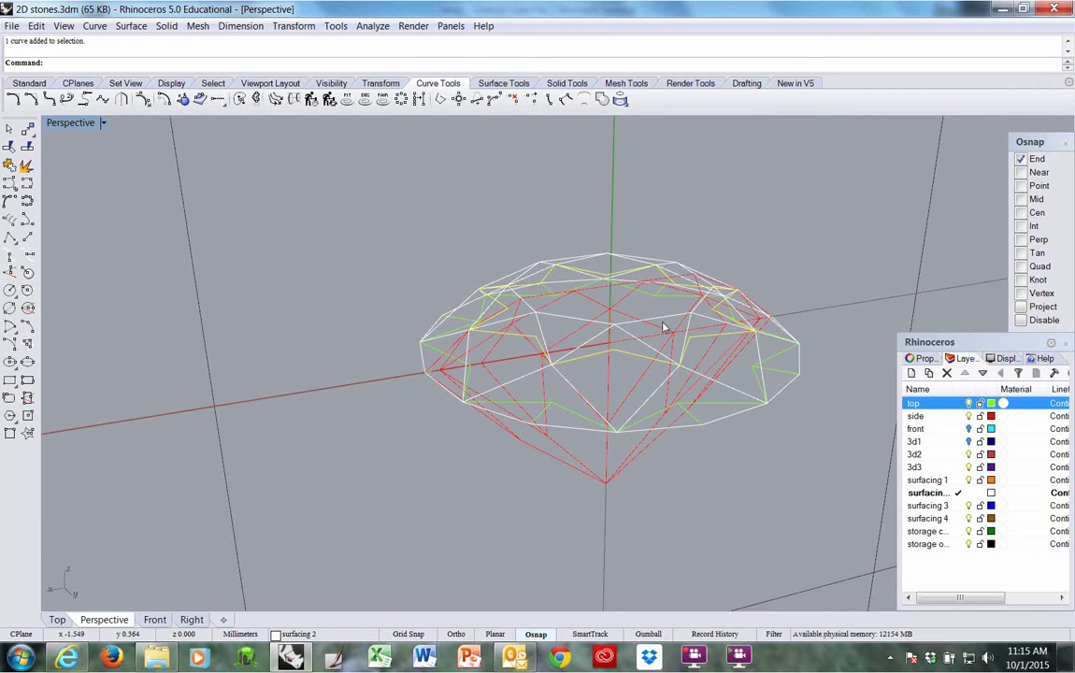
{"action": "key", "text": "ctrl+h"}
{"action": "right_click_drag", "start_coordinate": [648, 324], "coordinate": [601, 378]}
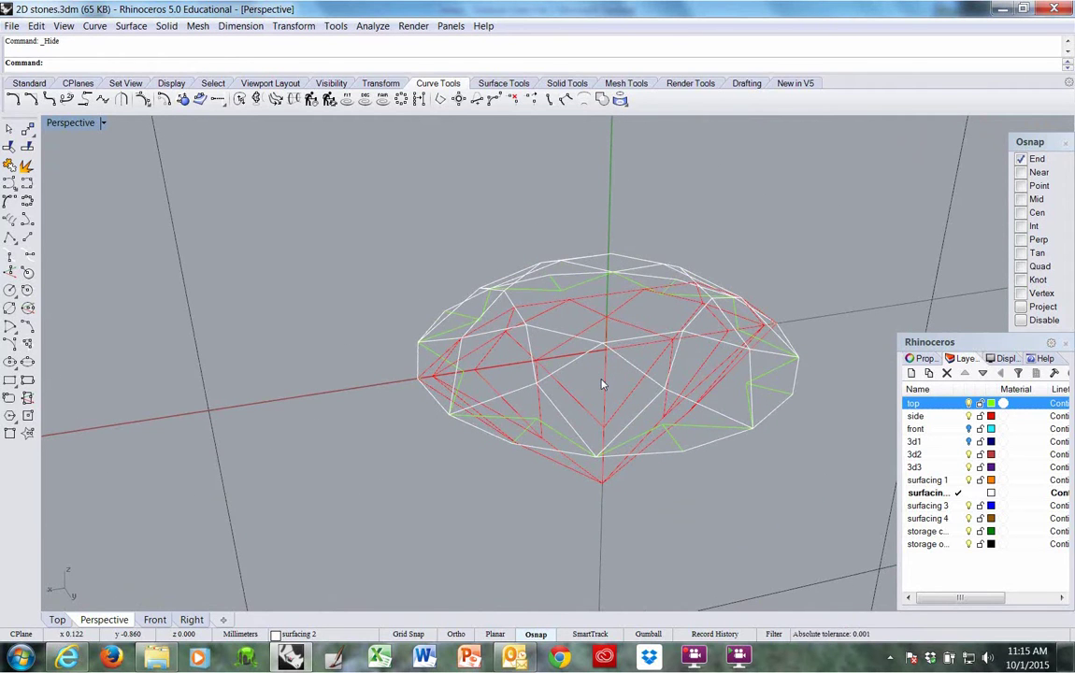
Restore the hidden eight-pointed star curve with Show Selected and hide it again.
{"action": "key", "text": "ctrl+shift+h"}
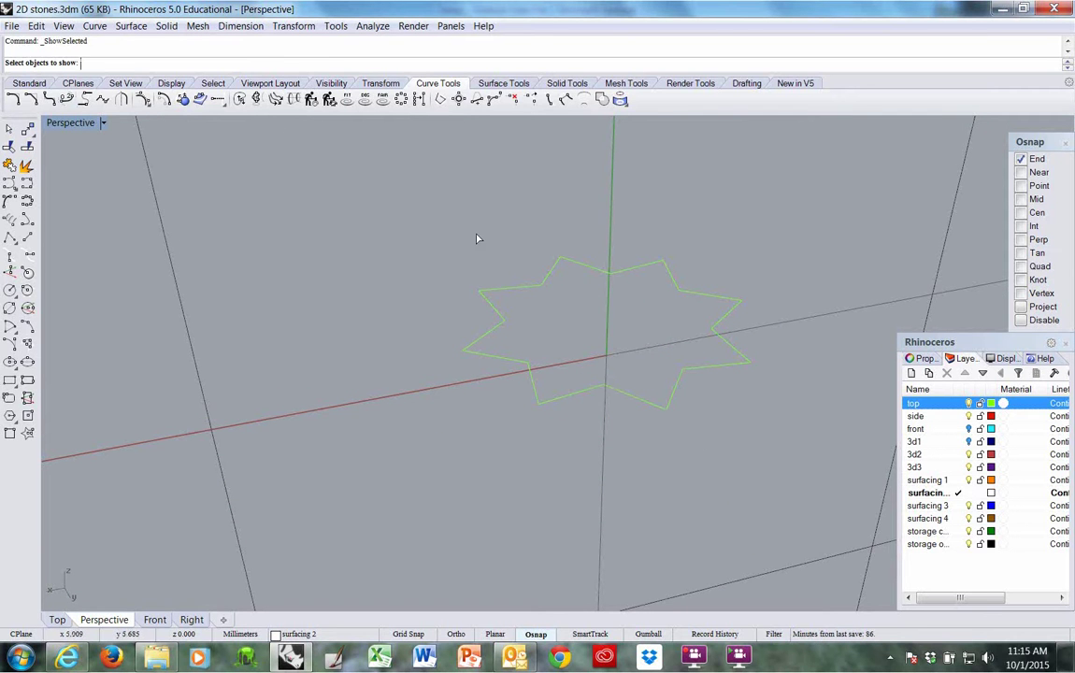
{"action": "left_click", "coordinate": [592, 388]}
{"action": "key", "text": "Return"}
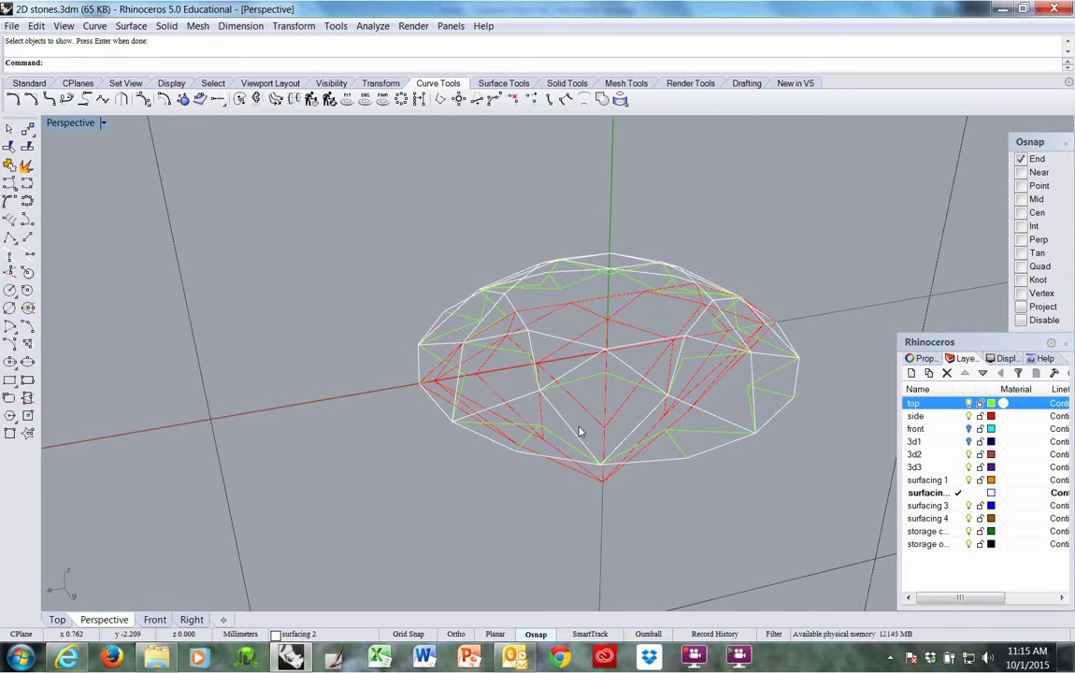
{"action": "left_click", "coordinate": [595, 386]}
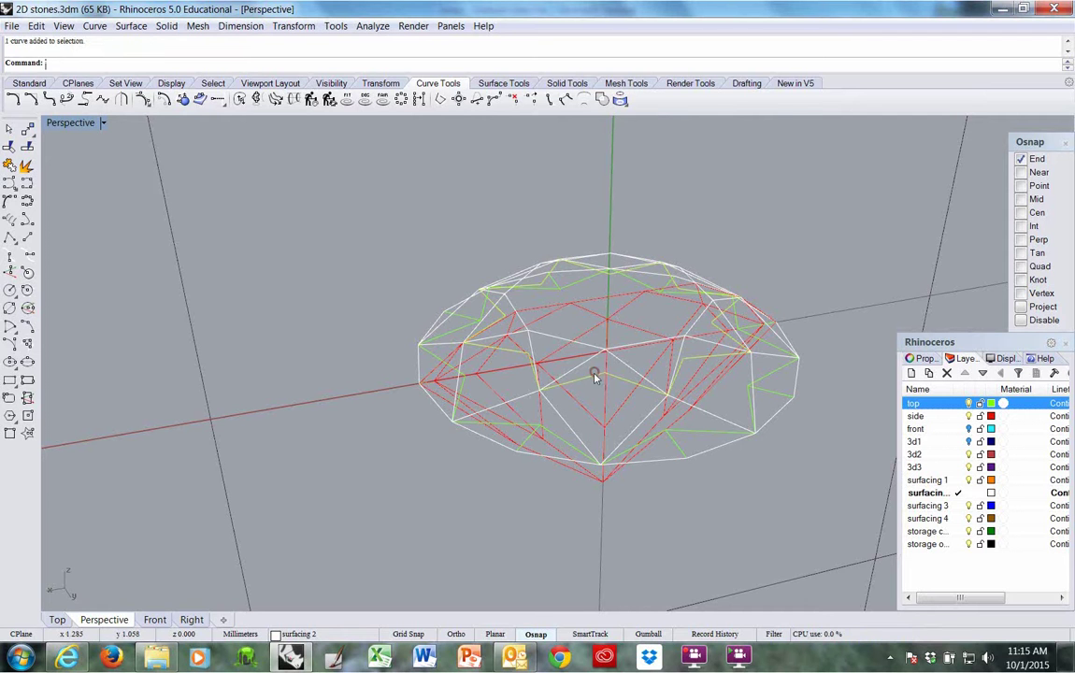
{"action": "key", "text": "ctrl+h"}
Draw a line from an unconnected girdle corner up to the raised star tip directly above it.
{"action": "right_click_drag", "start_coordinate": [595, 386], "coordinate": [641, 408]}
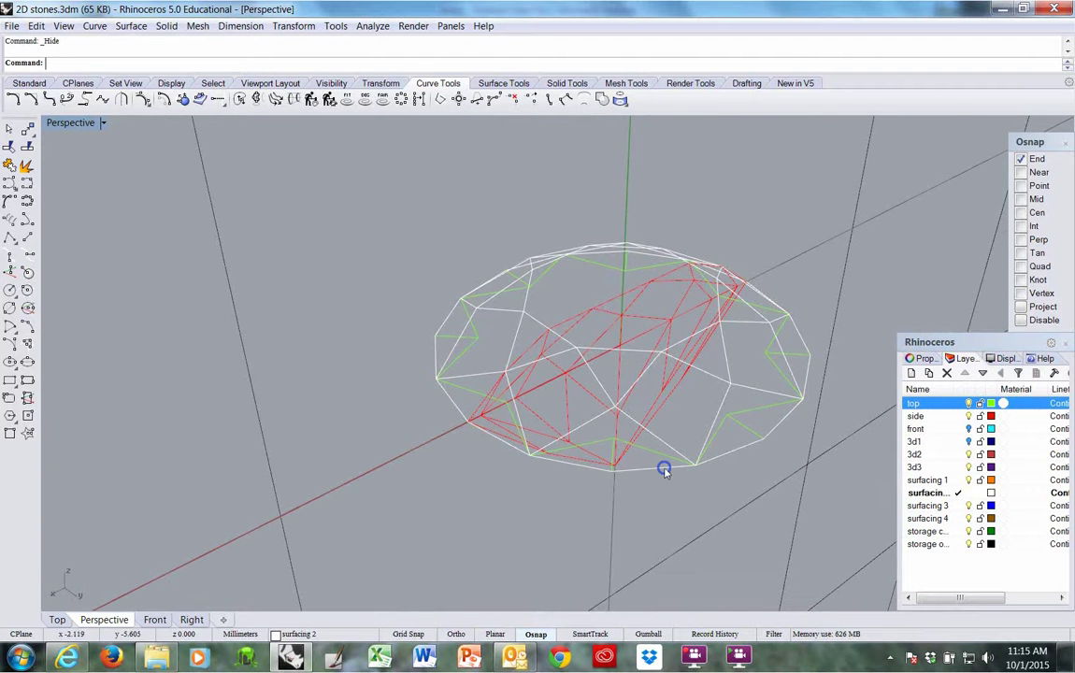
{"action": "right_click_drag", "start_coordinate": [665, 467], "coordinate": [601, 469]}
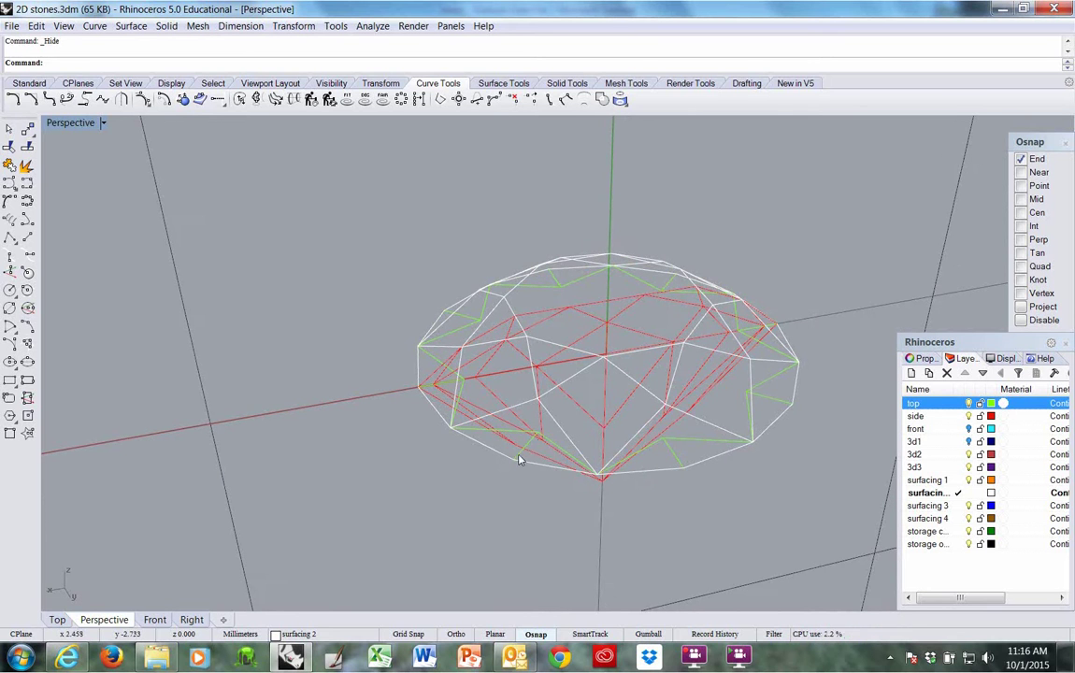
{"action": "right_click_drag", "start_coordinate": [685, 463], "coordinate": [614, 441]}
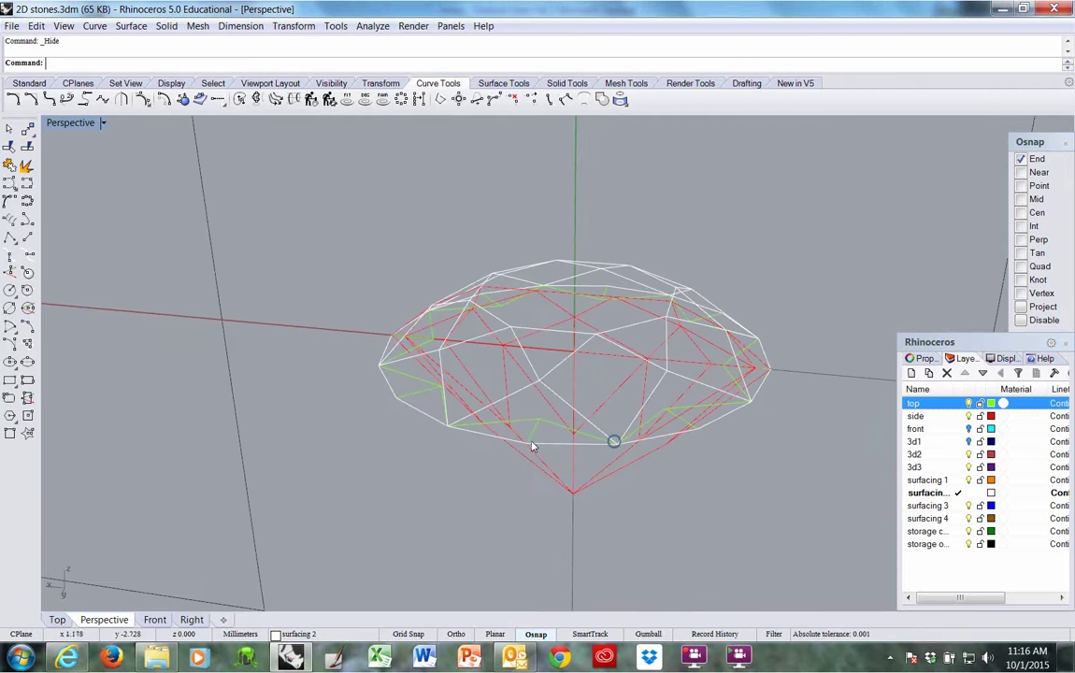
{"action": "left_click", "coordinate": [18, 219]}
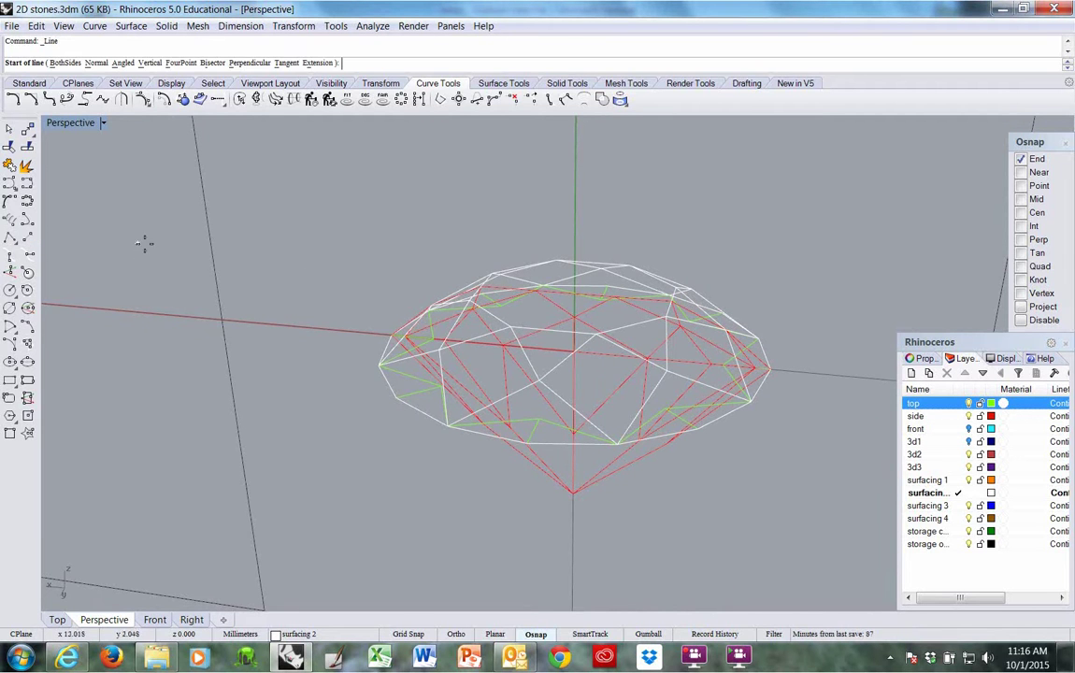
{"action": "left_click", "coordinate": [524, 441]}
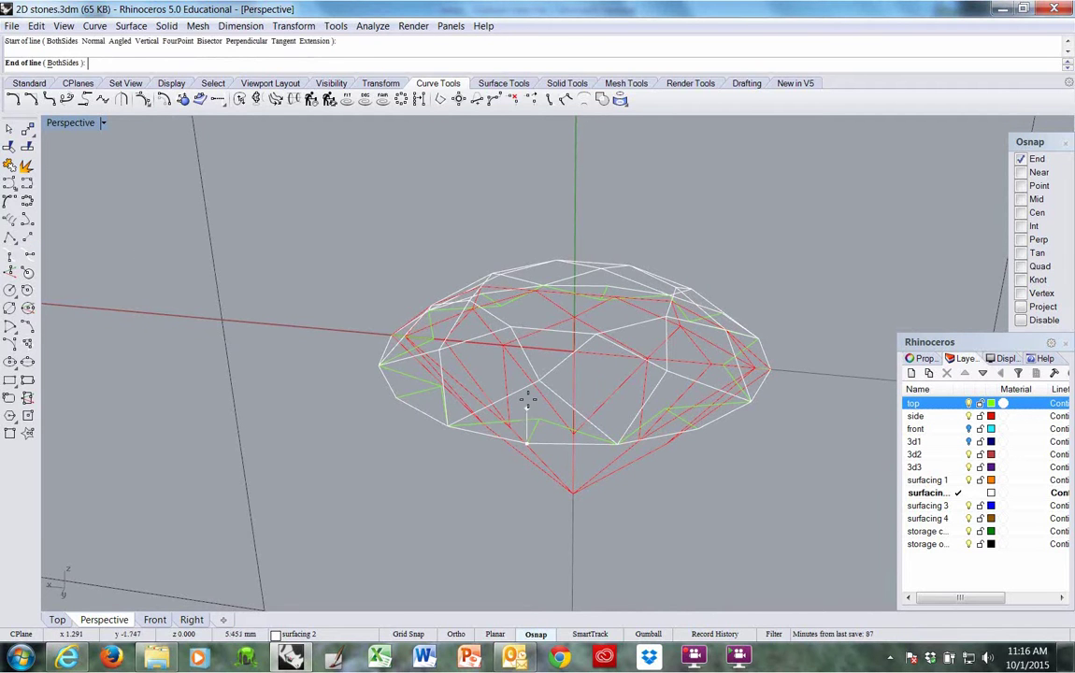
{"action": "left_click", "coordinate": [538, 392]}
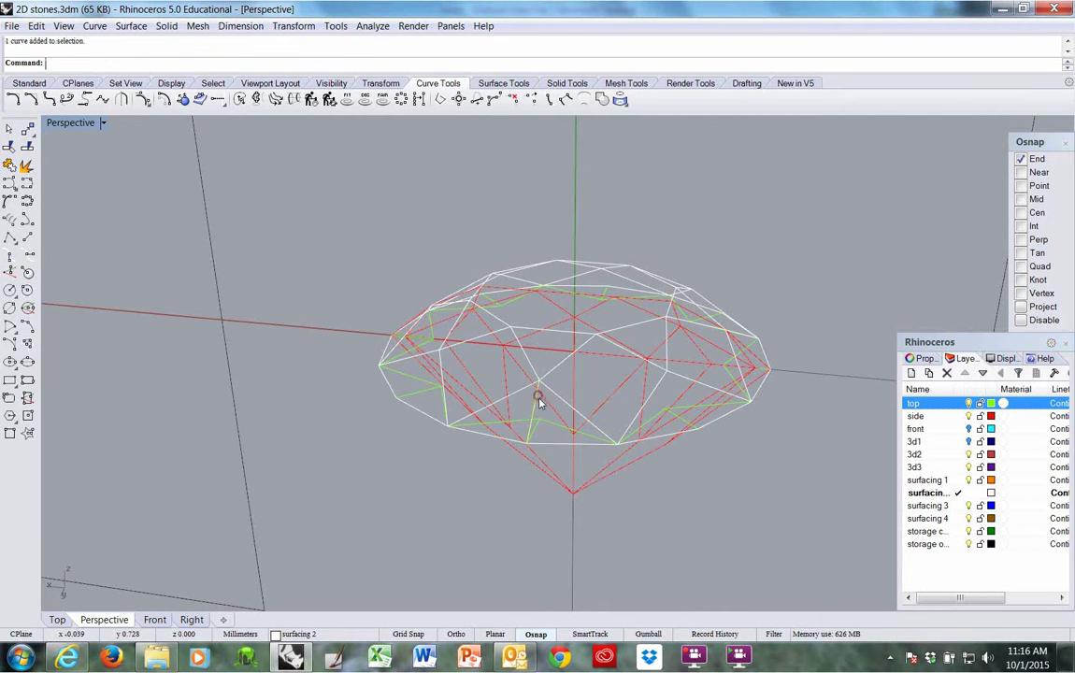
{"action": "mouse_move", "coordinate": [537, 400]}
{"action": "right_mouse_down"}
{"action": "mouse_move", "coordinate": [543, 443]}
{"action": "mouse_move", "coordinate": [583, 444]}
{"action": "mouse_move", "coordinate": [596, 426]}
{"action": "mouse_move", "coordinate": [559, 399]}
{"action": "mouse_move", "coordinate": [548, 408]}
{"action": "right_mouse_up"}
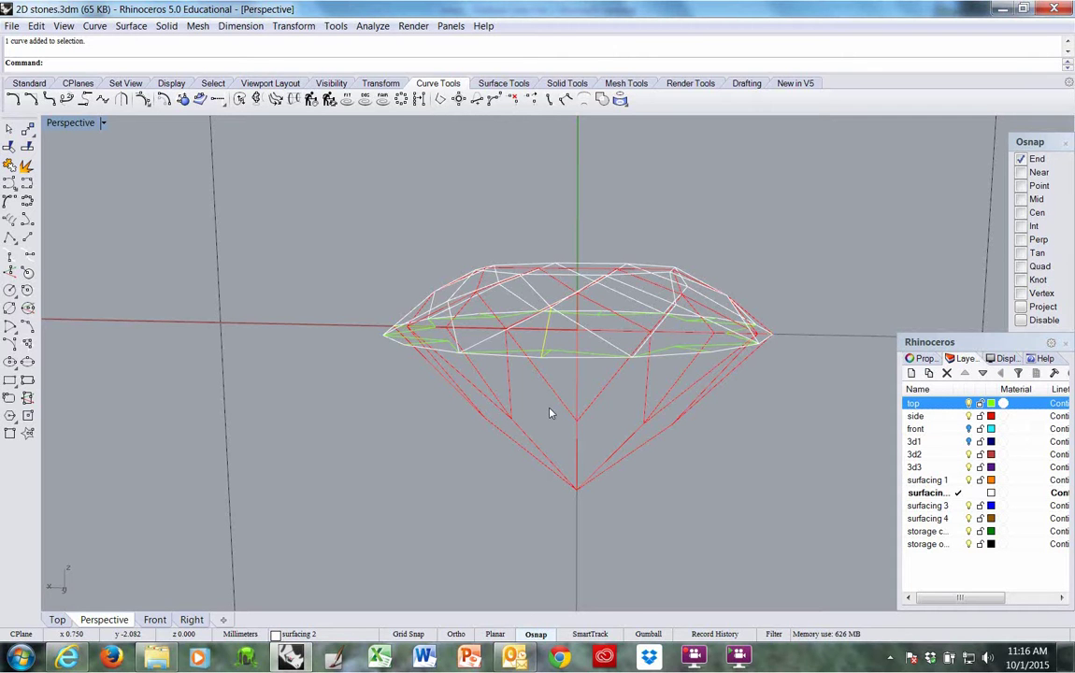
Try to polar array the girdle-to-tip line about the origin as 8 items over 360 degrees.
{"action": "left_click", "coordinate": [385, 85]}
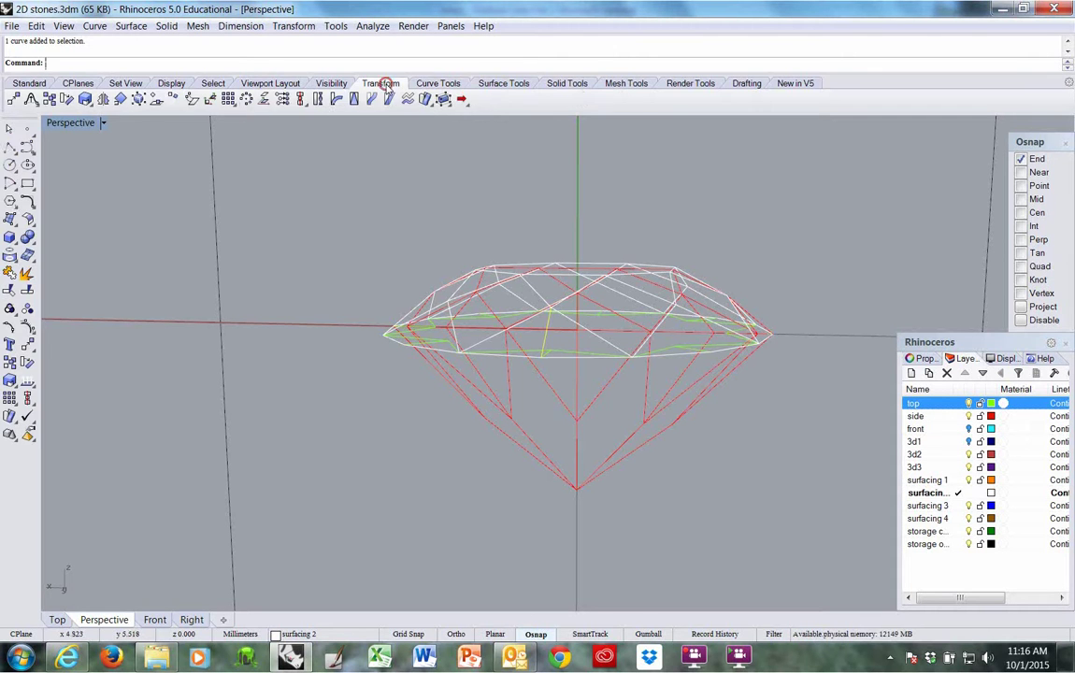
{"action": "left_click", "coordinate": [245, 100]}
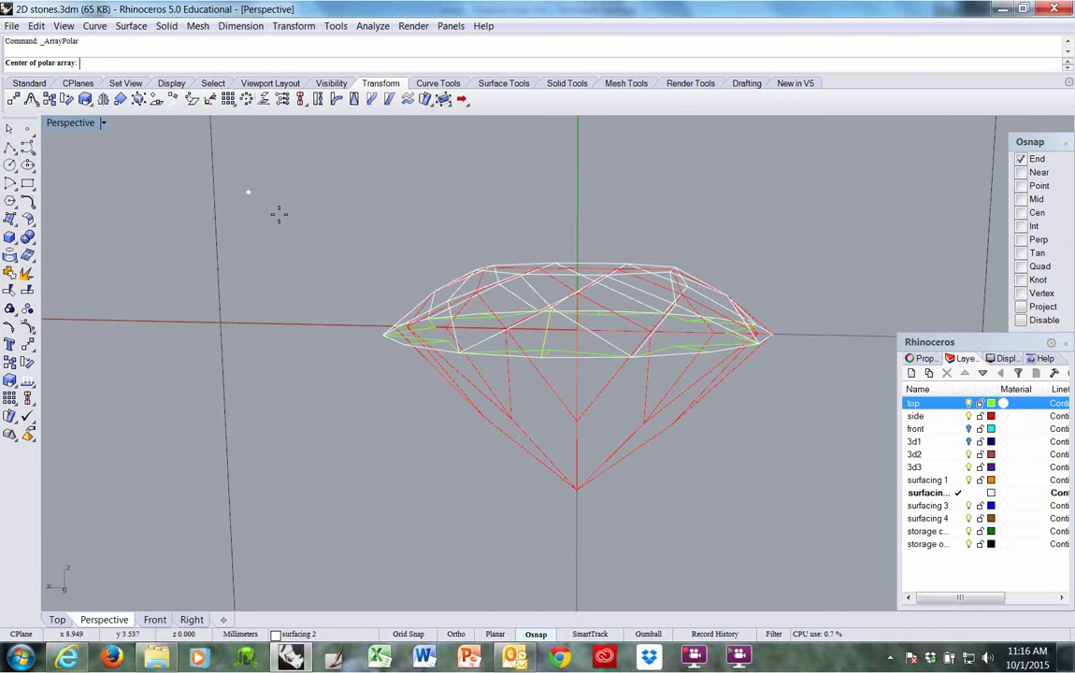
{"action": "type", "text": "0"}
{"action": "key", "text": "Return"}
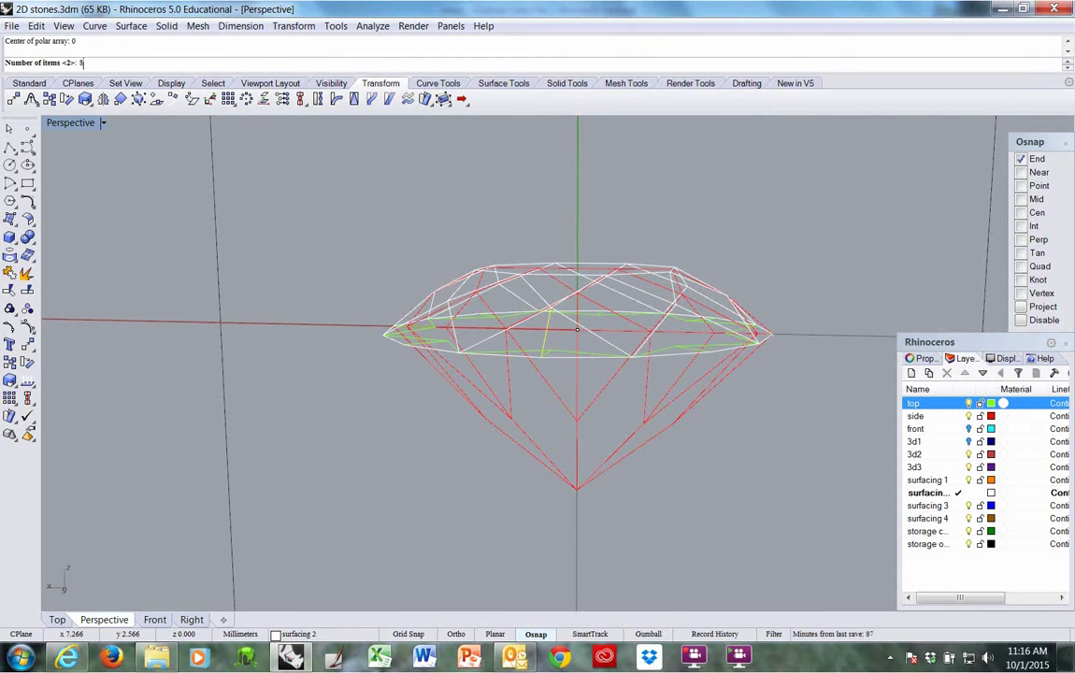
{"action": "type", "text": "8"}
{"action": "key", "text": "Return"}
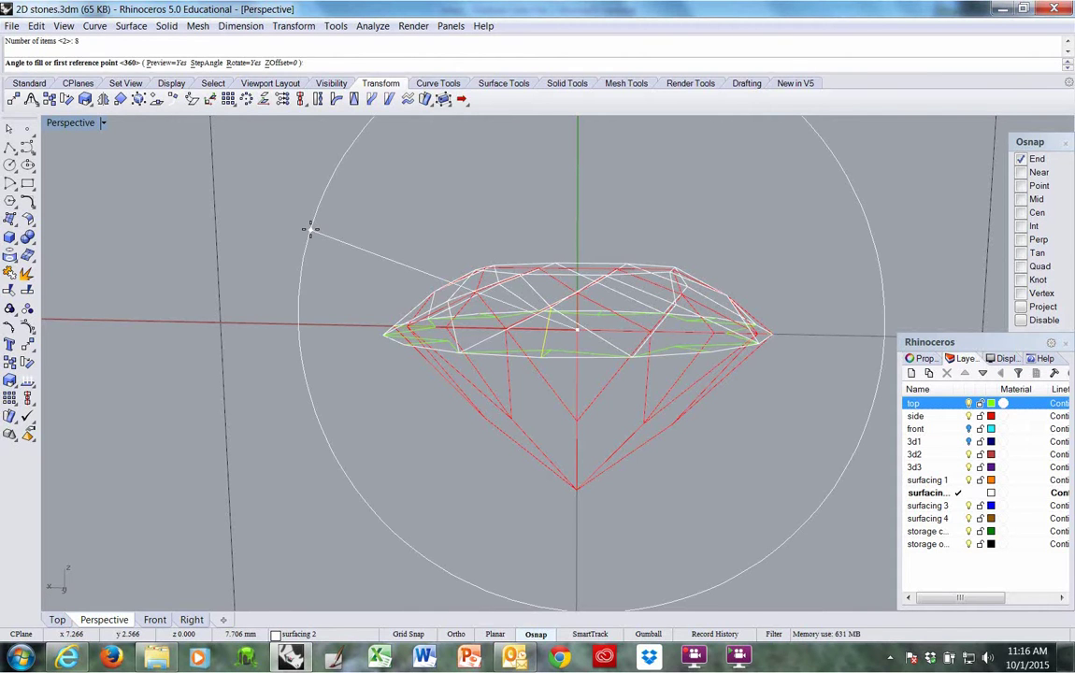
{"action": "key", "text": "Return"}
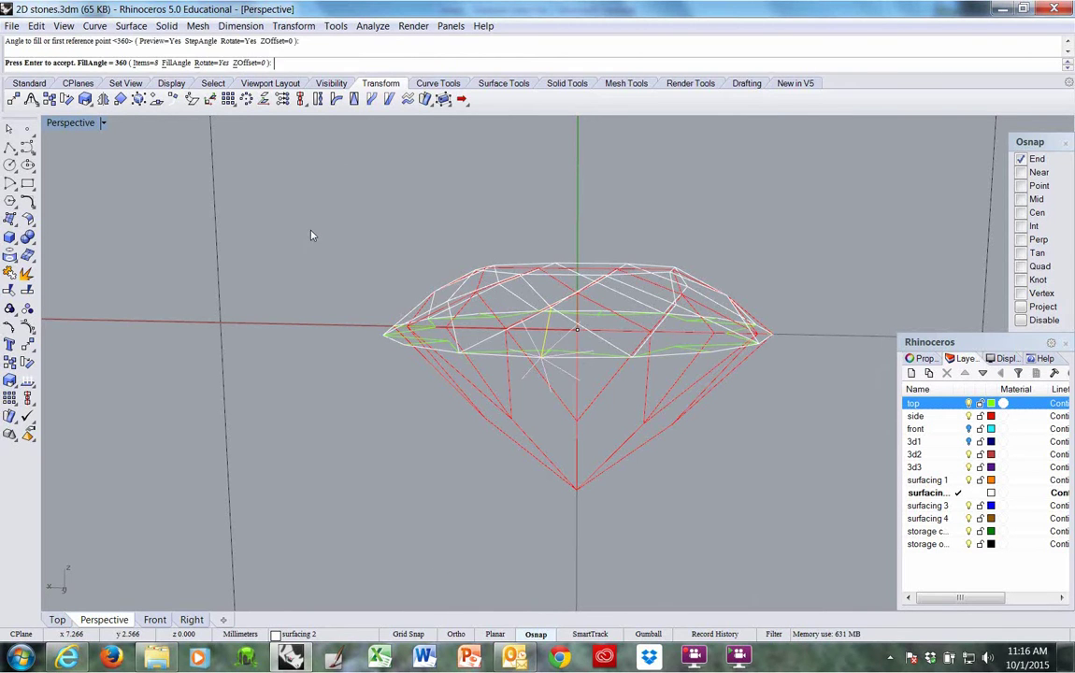
{"action": "key", "text": "Return"}
Undo the polar array of the line and set the construction plane to world Top.
{"action": "right_click_drag", "start_coordinate": [514, 356], "coordinate": [607, 412]}
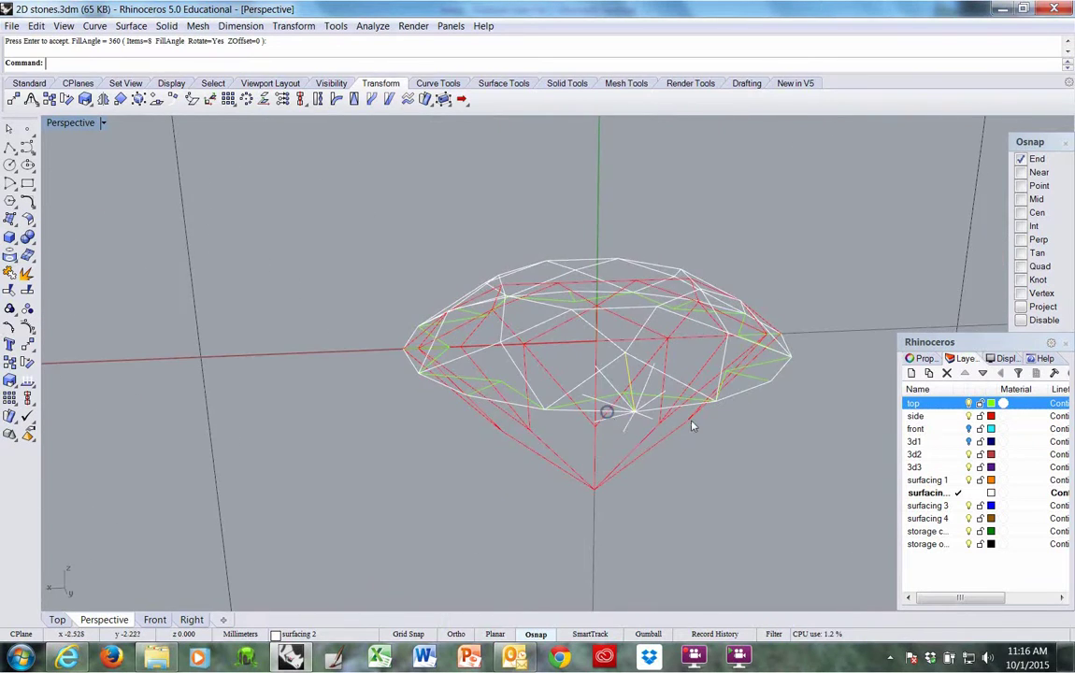
{"action": "scroll", "coordinate": [644, 420], "scroll_direction": "up", "scroll_amount": 6}
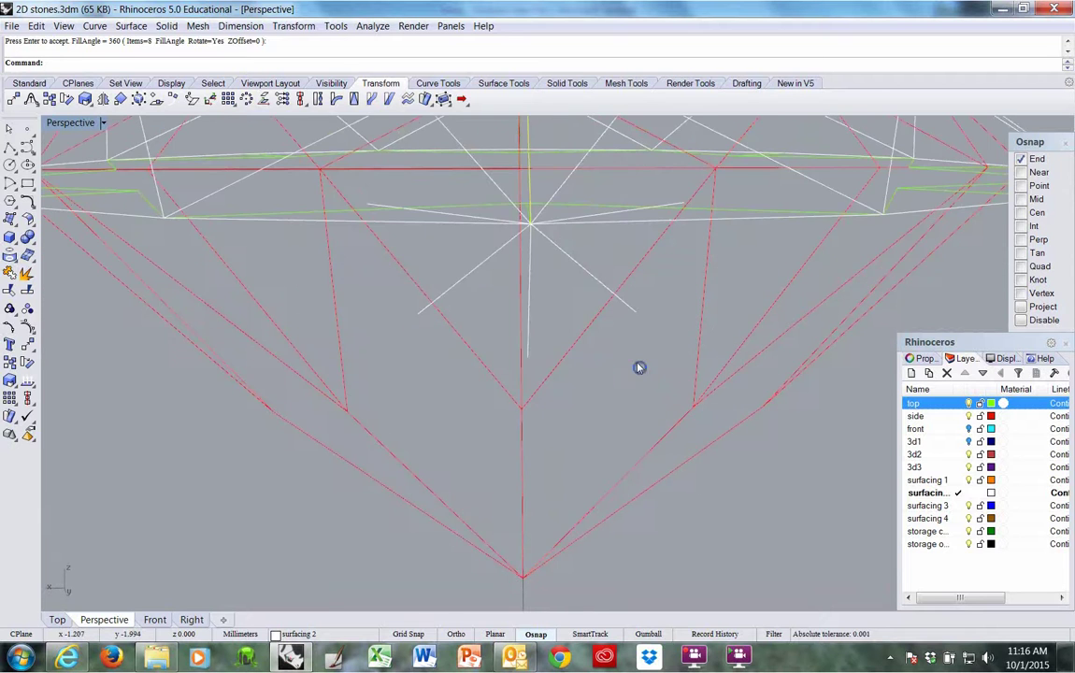
{"action": "scroll", "coordinate": [638, 367], "scroll_direction": "down", "scroll_amount": 3}
{"action": "right_click_drag", "start_coordinate": [628, 367], "coordinate": [596, 415]}
{"action": "scroll", "coordinate": [609, 360], "scroll_direction": "down", "scroll_amount": 3}
{"action": "key", "text": "ctrl+z"}
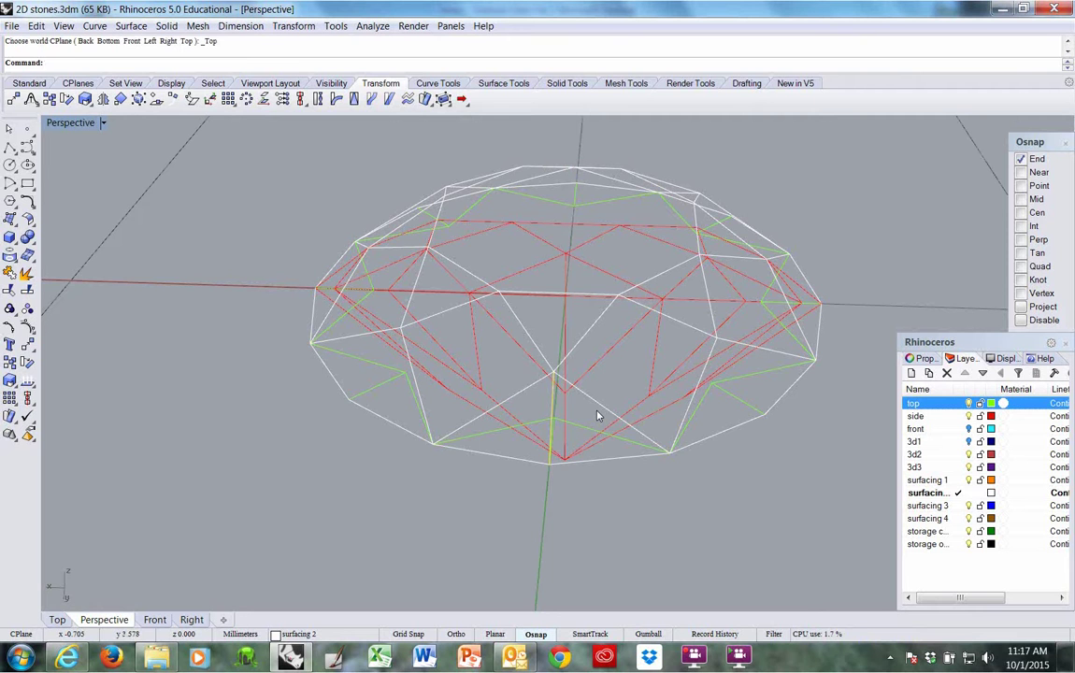
Polar array the girdle-to-tip line about the origin on the Top plane, with 8 items filling 360 degrees.
{"action": "mouse_move", "coordinate": [598, 416]}
{"action": "right_mouse_down"}
{"action": "mouse_move", "coordinate": [648, 404]}
{"action": "mouse_move", "coordinate": [588, 413]}
{"action": "right_mouse_up"}
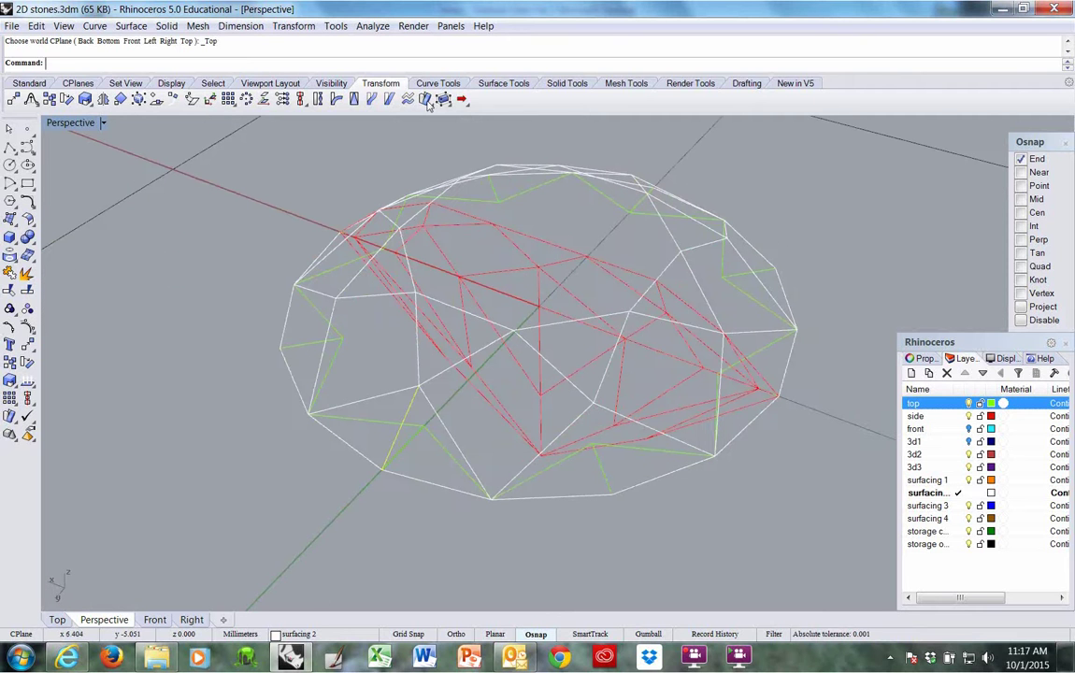
{"action": "right_click", "coordinate": [441, 64]}
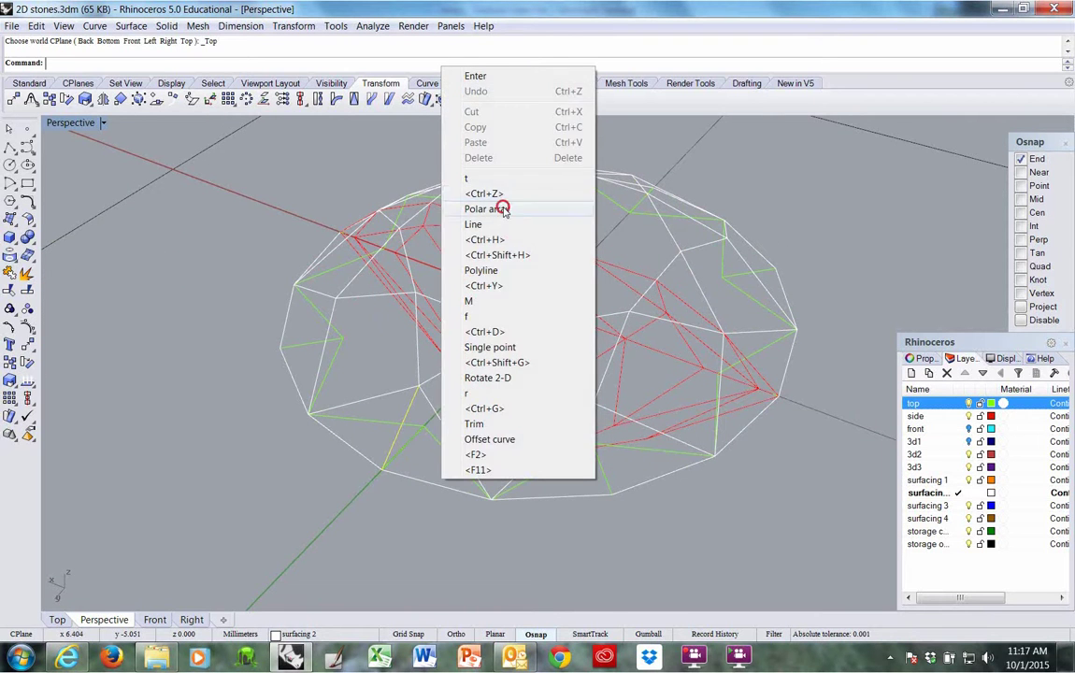
{"action": "left_click", "coordinate": [503, 209]}
{"action": "type", "text": "0"}
{"action": "key", "text": "Return"}
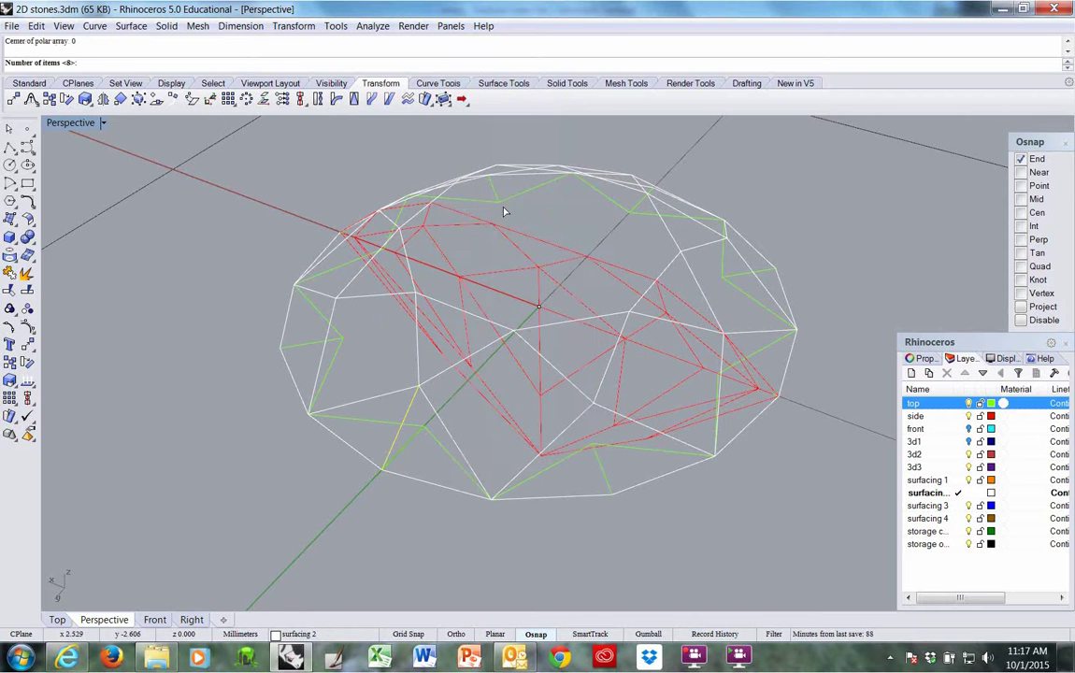
{"action": "key", "text": "Return"}
{"action": "key", "text": "Return"}
{"action": "key", "text": "Return"}
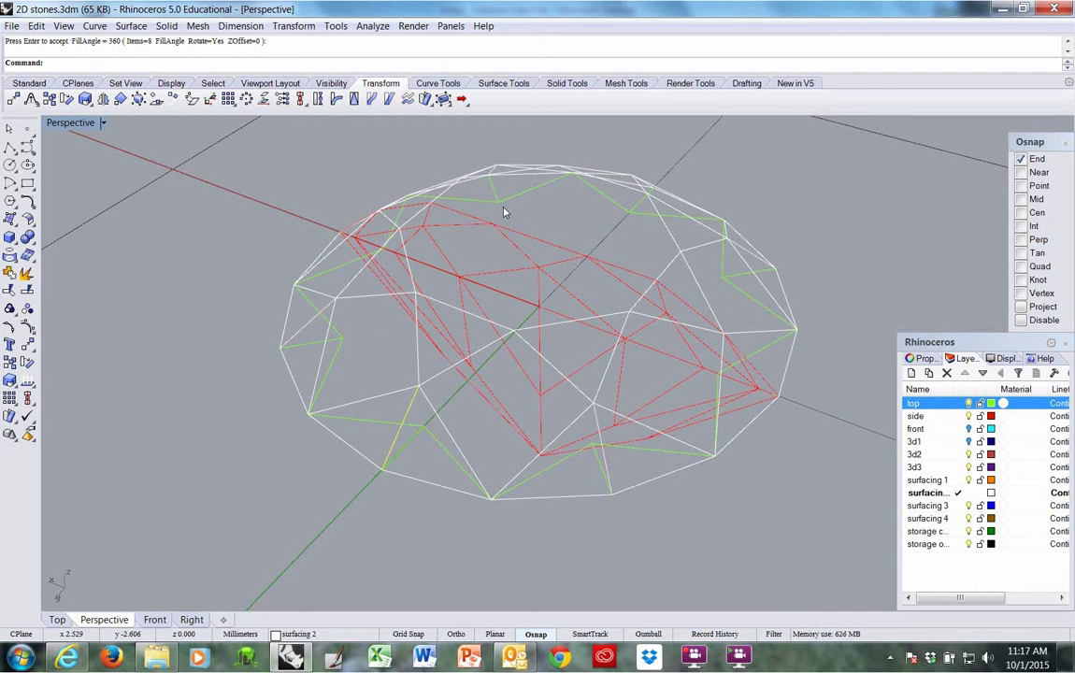
{"action": "right_click_drag", "start_coordinate": [552, 312], "coordinate": [640, 274]}
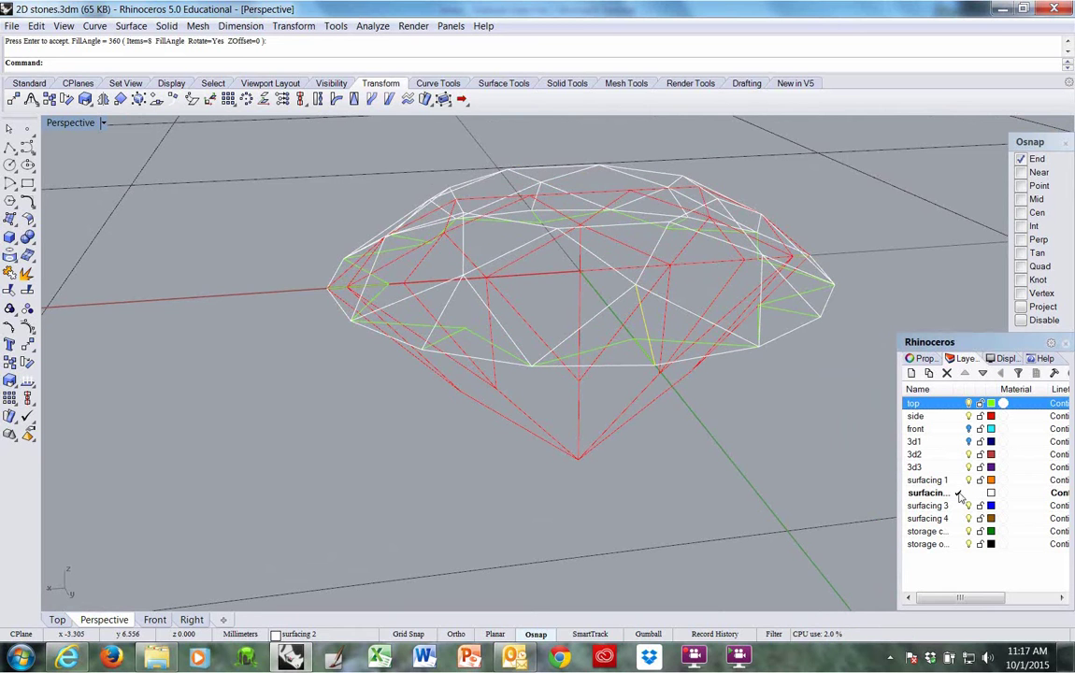
{"action": "left_click", "coordinate": [793, 437]}
{"action": "right_click_drag", "start_coordinate": [793, 437], "coordinate": [753, 449]}
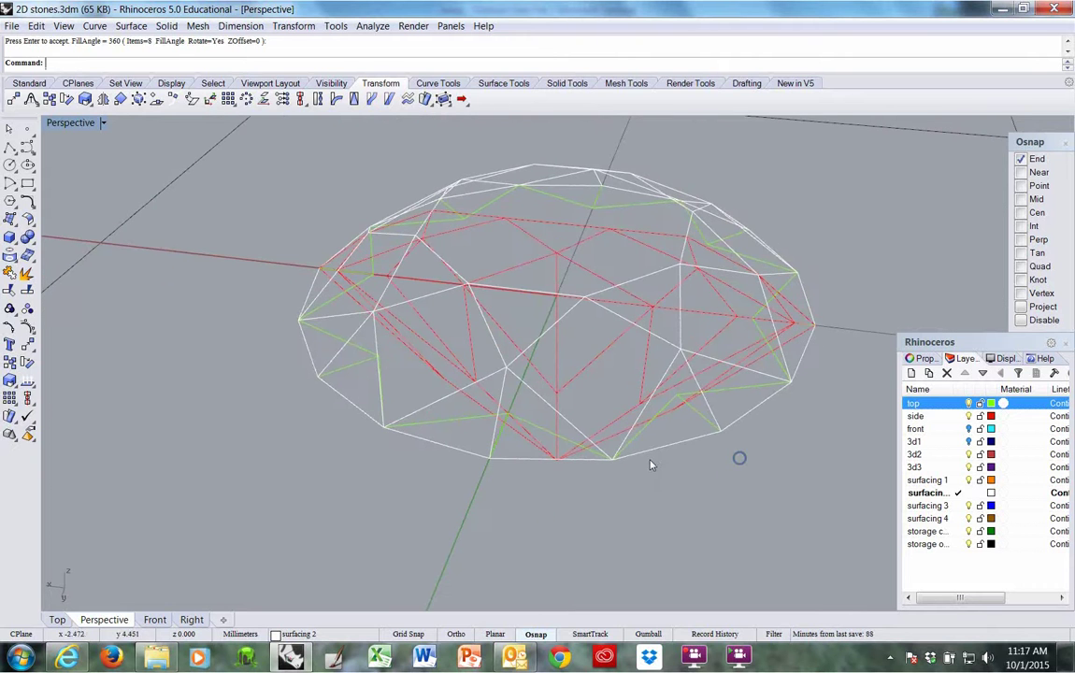
{"action": "right_click_drag", "start_coordinate": [652, 465], "coordinate": [671, 494]}
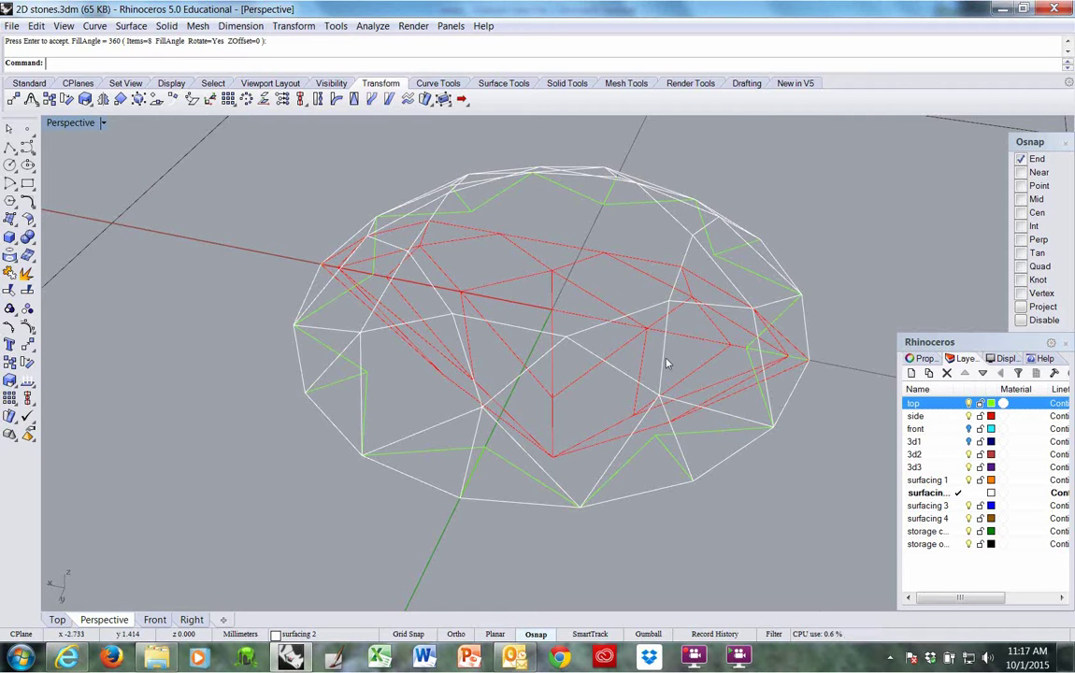
Copy the octagonal table outline to the clipboard.
{"action": "left_click", "coordinate": [588, 333]}
{"action": "mouse_move", "coordinate": [580, 384]}
{"action": "right_mouse_down"}
{"action": "mouse_move", "coordinate": [571, 432]}
{"action": "mouse_move", "coordinate": [572, 392]}
{"action": "mouse_move", "coordinate": [644, 375]}
{"action": "mouse_move", "coordinate": [578, 393]}
{"action": "right_mouse_up"}
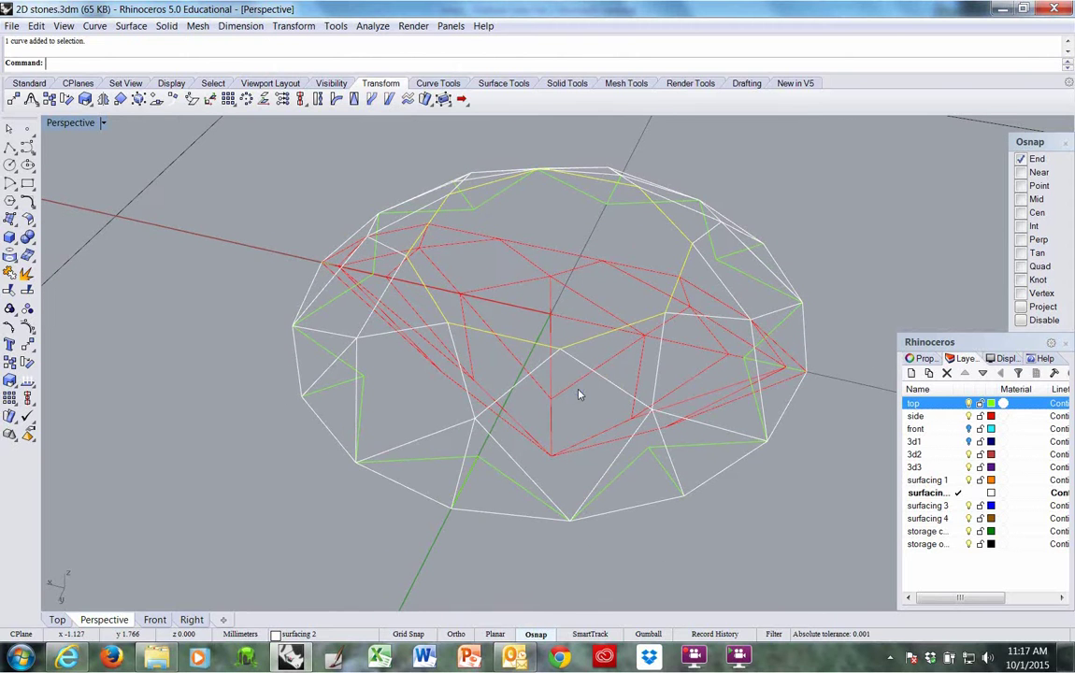
{"action": "left_click", "coordinate": [34, 26]}
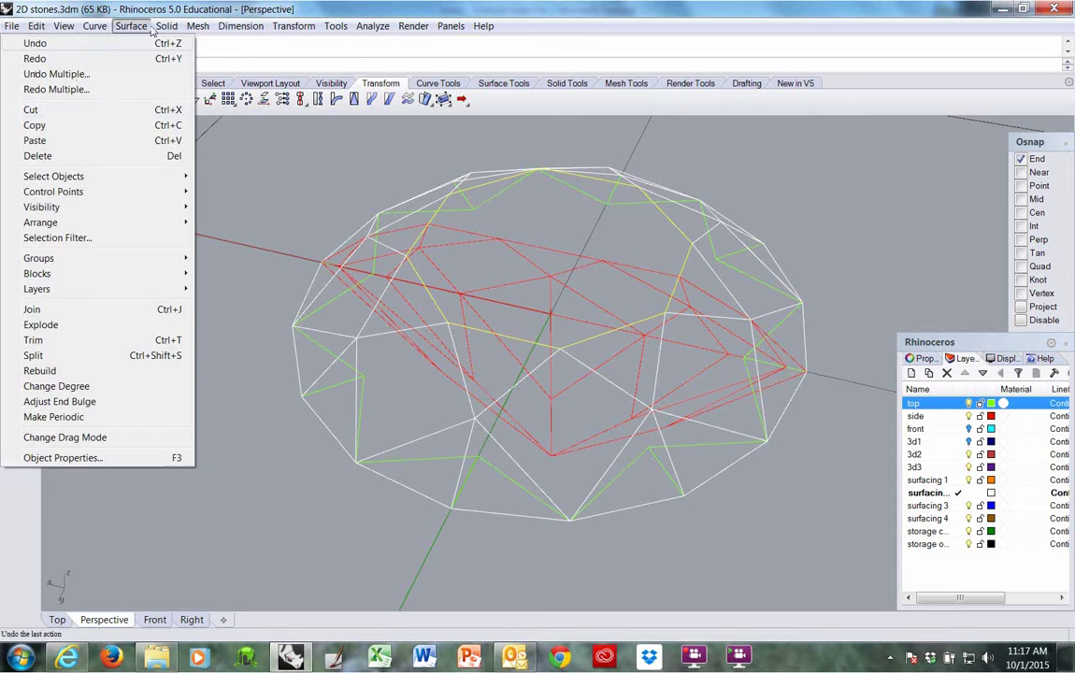
{"action": "left_click", "coordinate": [496, 183]}
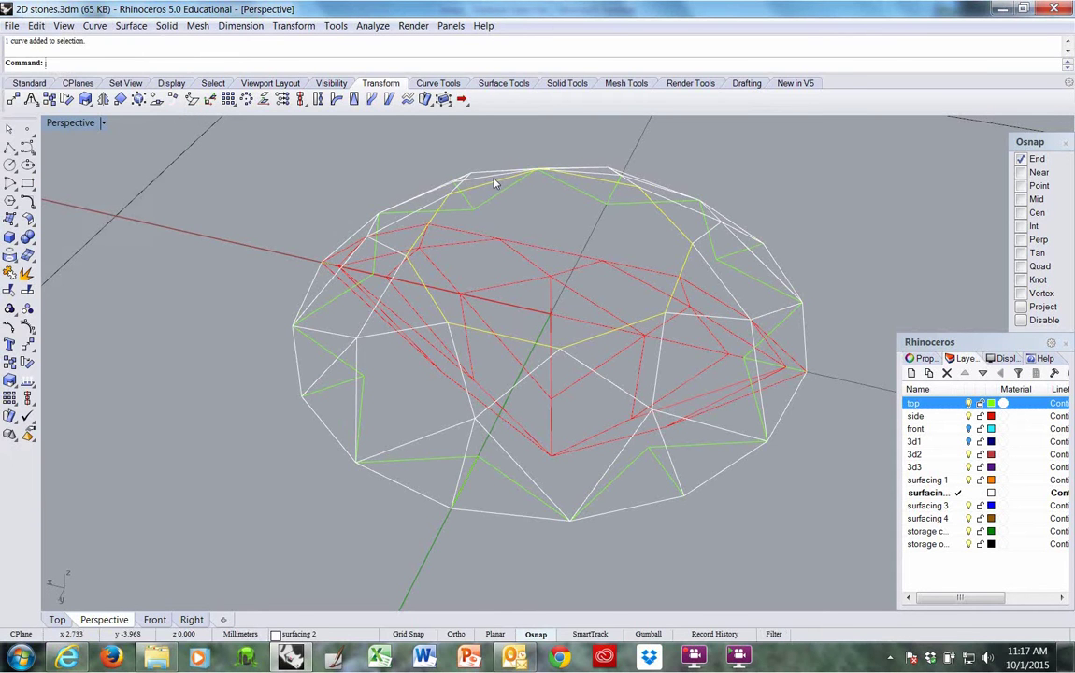
{"action": "key", "text": "ctrl+c"}
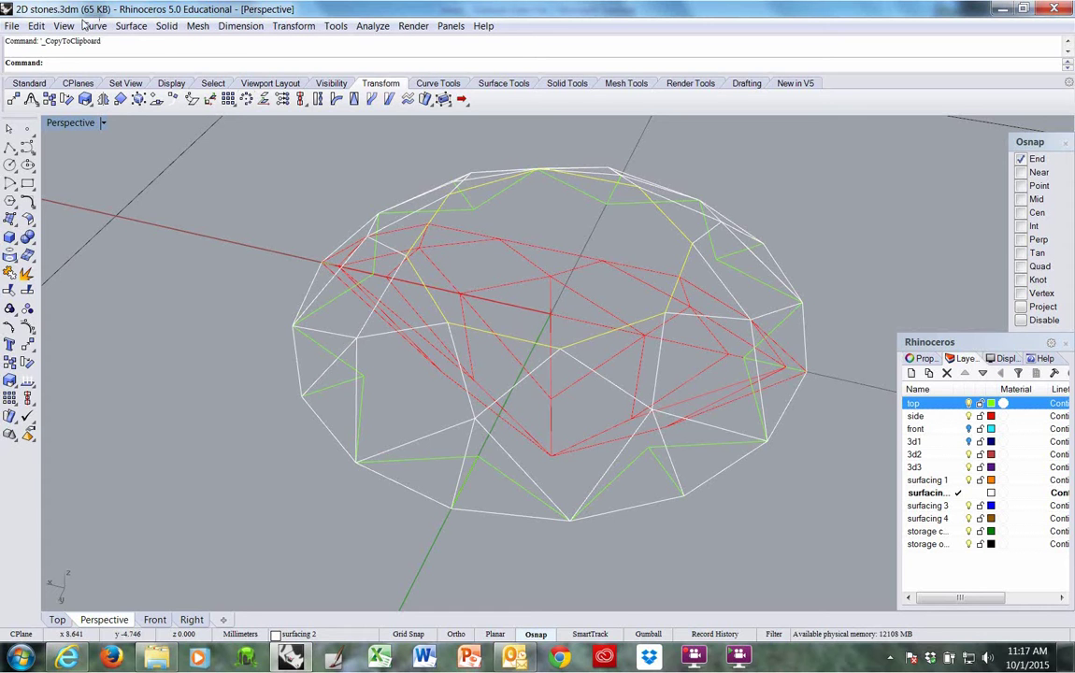
Paste the copied octagonal table outline in place over the original.
{"action": "left_click", "coordinate": [36, 25]}
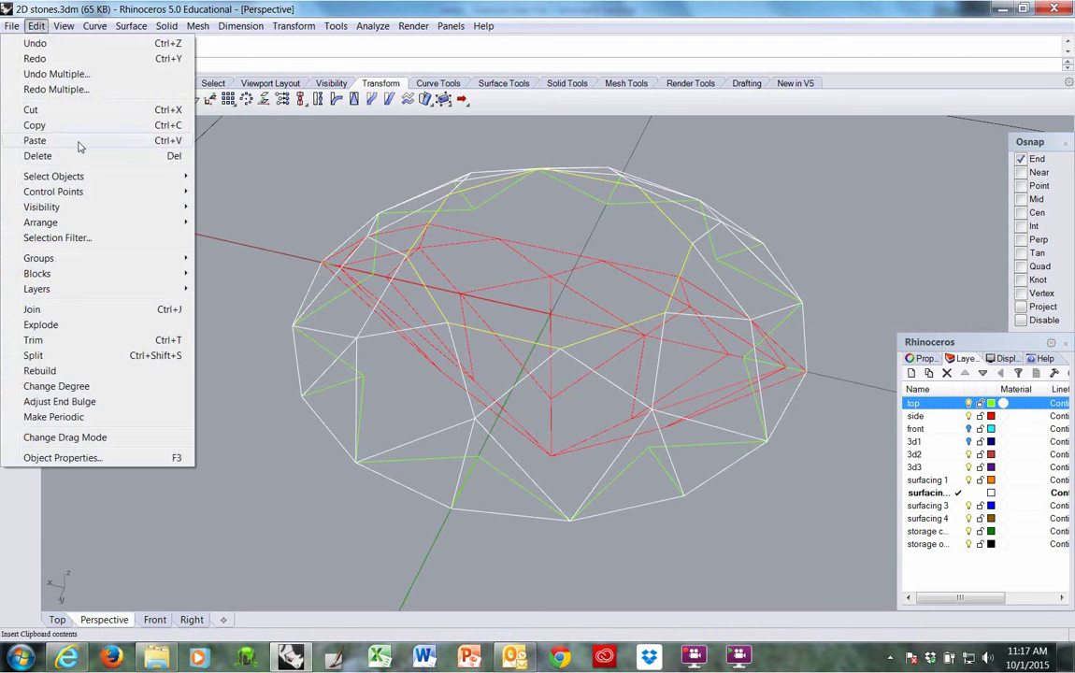
{"action": "left_click", "coordinate": [382, 15]}
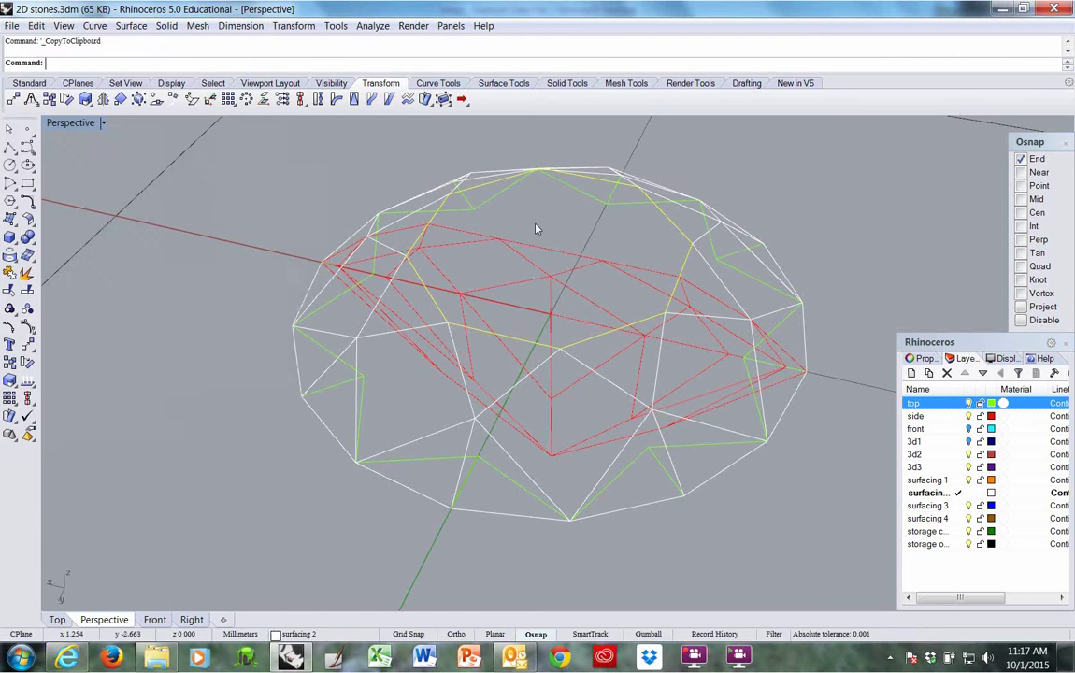
{"action": "key", "text": "ctrl+v"}
Project one octagonal table outline onto the construction plane, deleting the input object.
{"action": "left_click", "coordinate": [426, 292]}
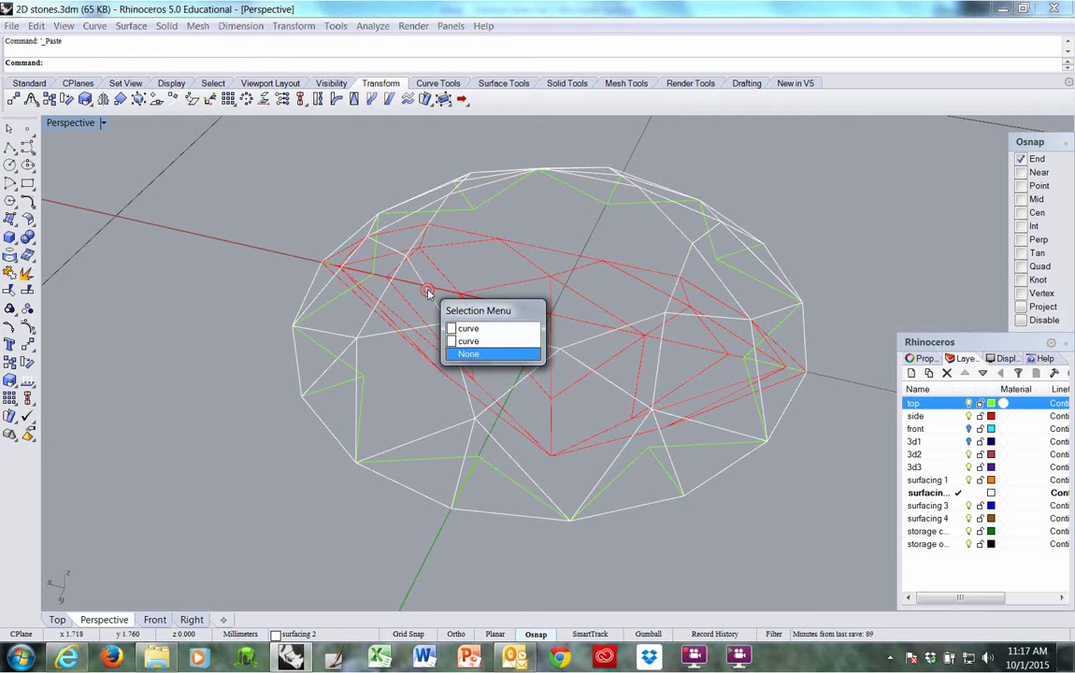
{"action": "key", "text": "Escape"}
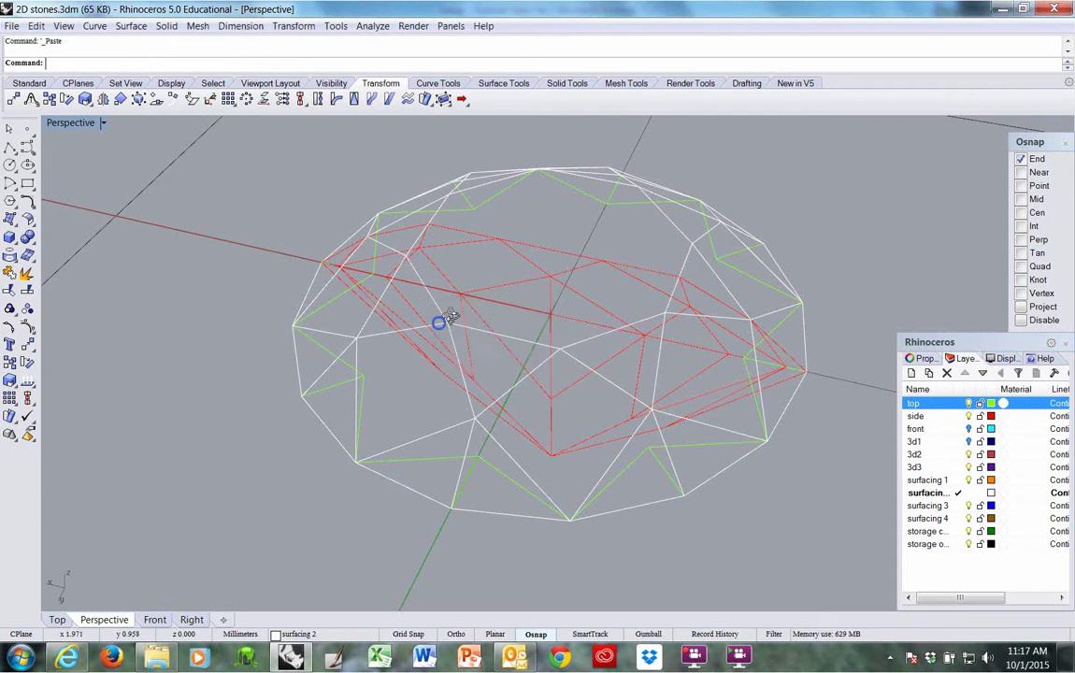
{"action": "right_click_drag", "start_coordinate": [439, 320], "coordinate": [505, 329]}
{"action": "left_click", "coordinate": [447, 297]}
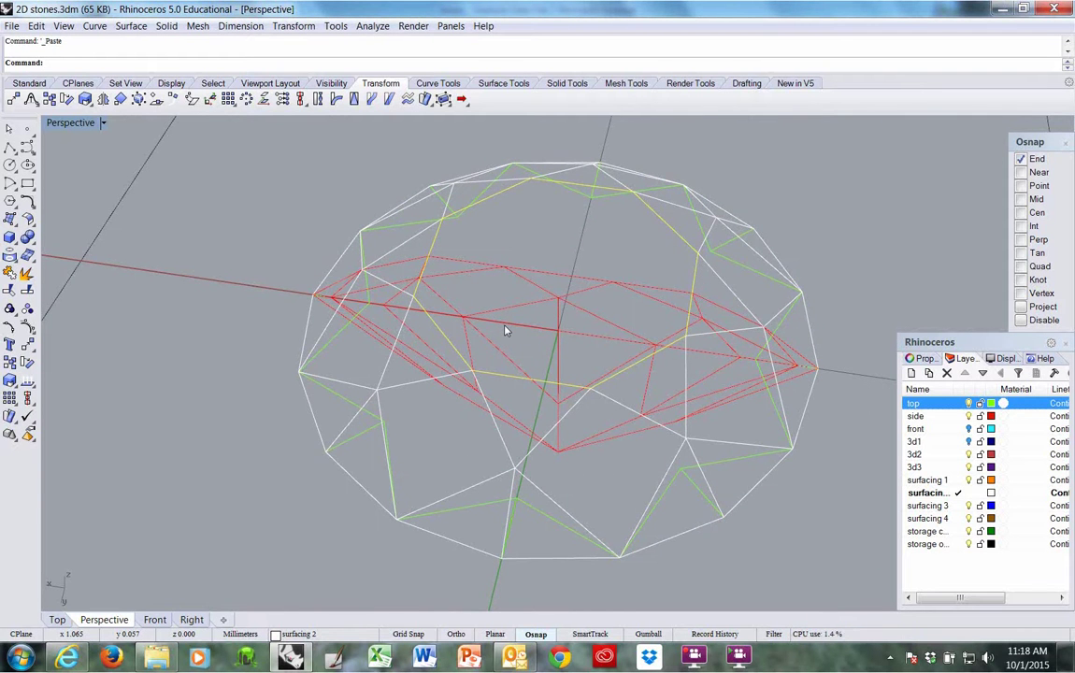
{"action": "key", "text": "Return"}
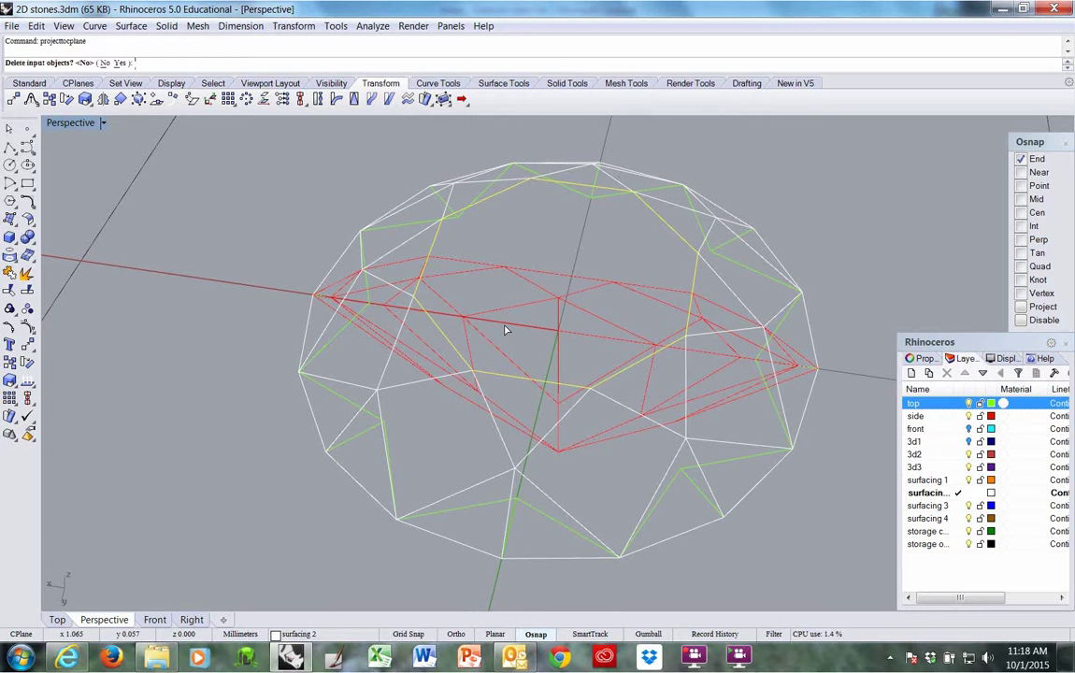
{"action": "left_click", "coordinate": [121, 63]}
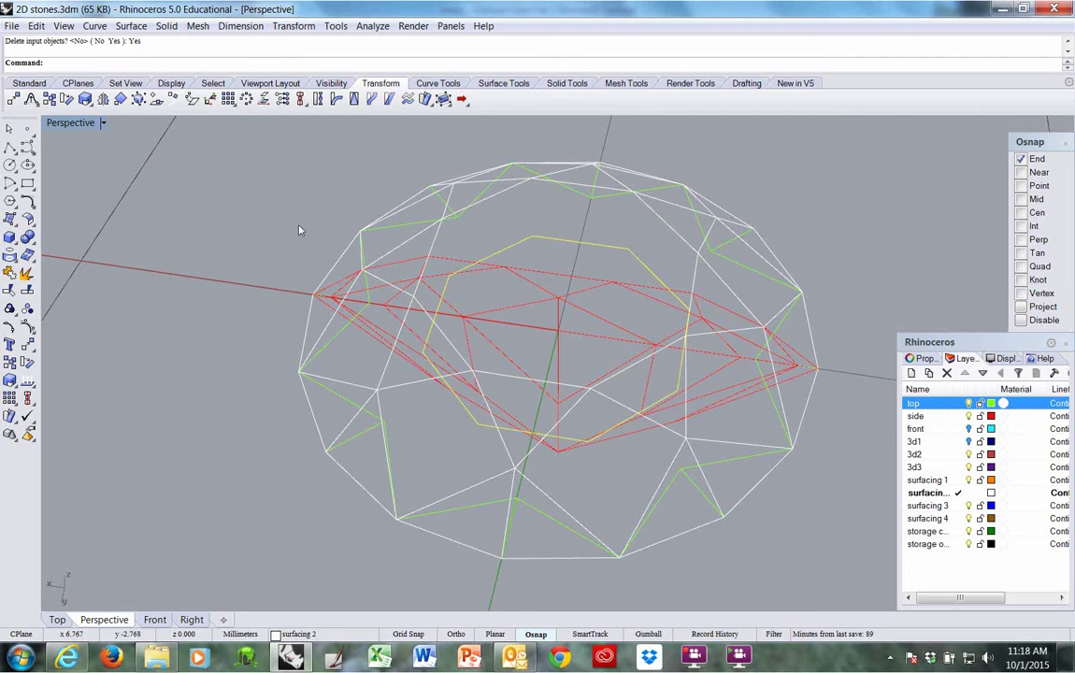
Copy the projected octagon onto the top layer.
{"action": "right_click_drag", "start_coordinate": [360, 420], "coordinate": [418, 364]}
{"action": "right_click_drag", "start_coordinate": [431, 344], "coordinate": [411, 373]}
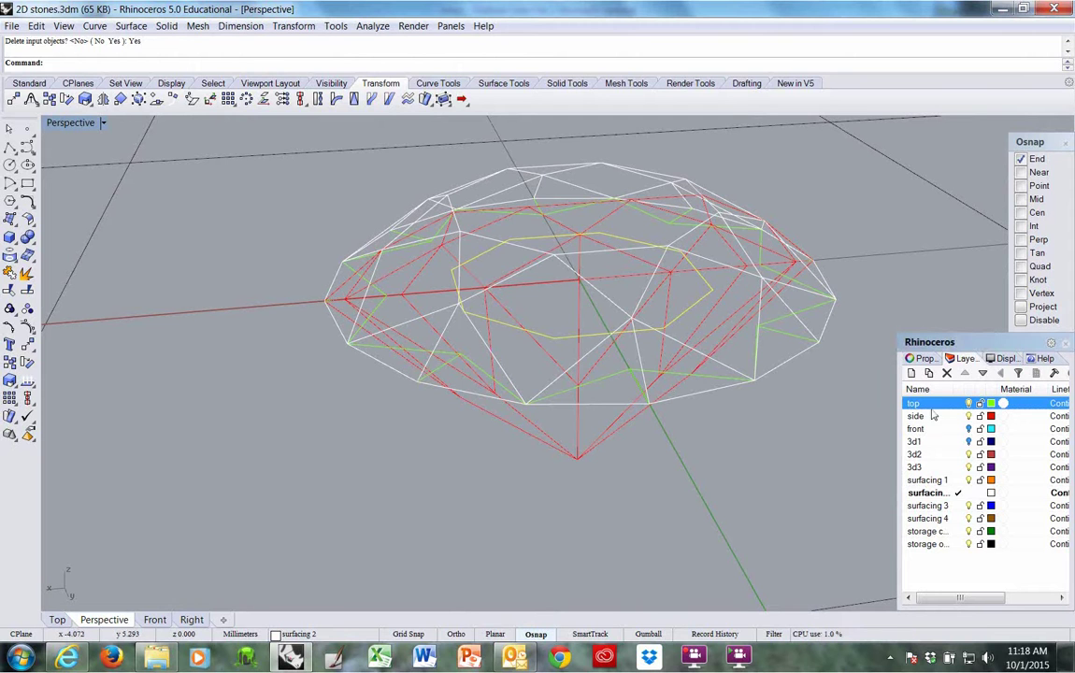
{"action": "right_click", "coordinate": [993, 408]}
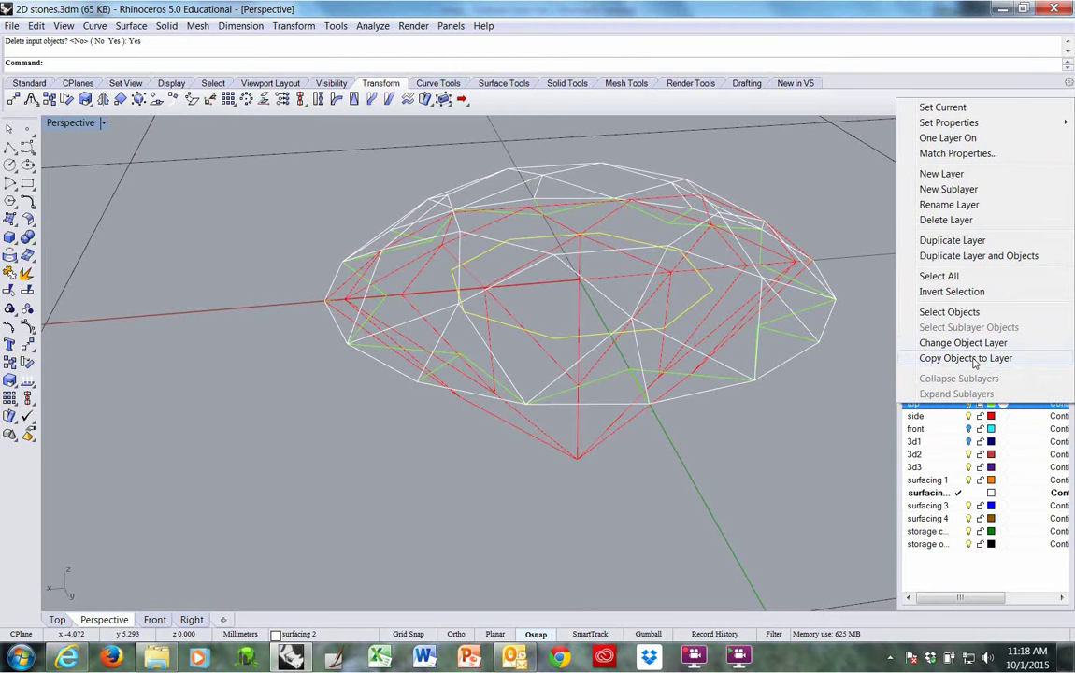
{"action": "left_click", "coordinate": [874, 322]}
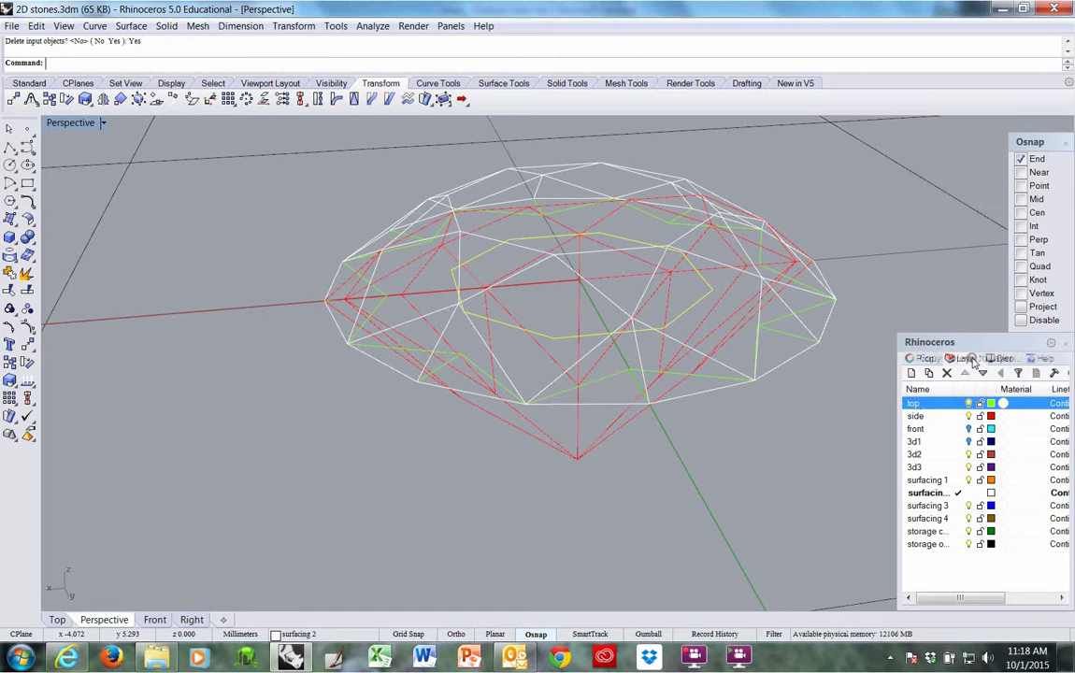
Delete the projected octagon's duplicate that lies on the top layer.
{"action": "left_click", "coordinate": [693, 318]}
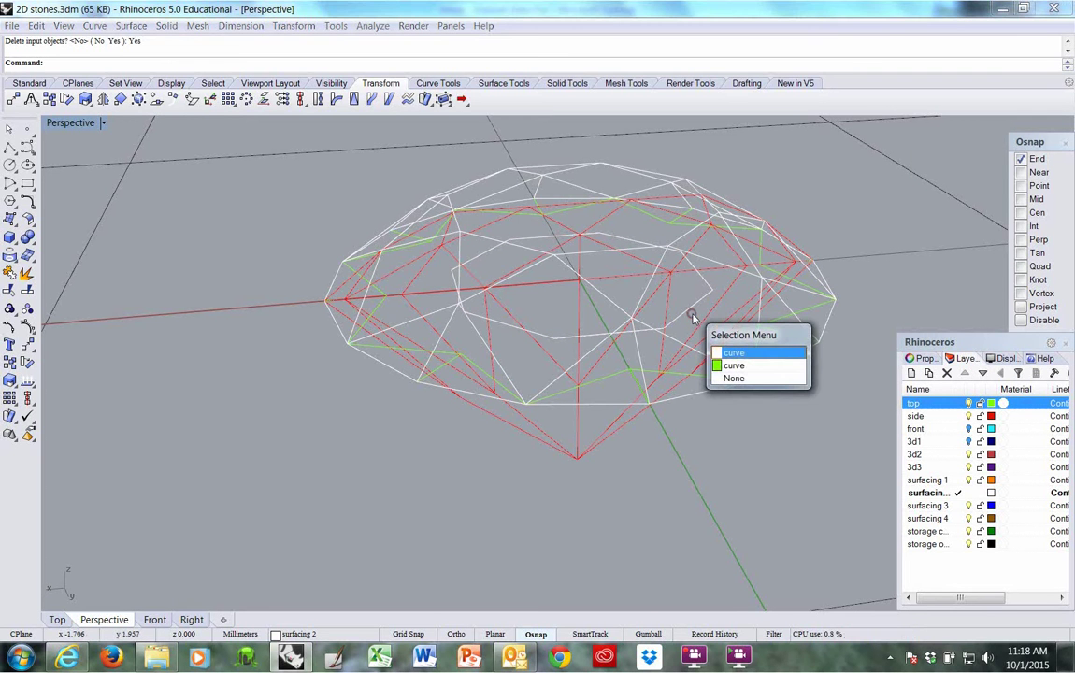
{"action": "key", "text": "Return"}
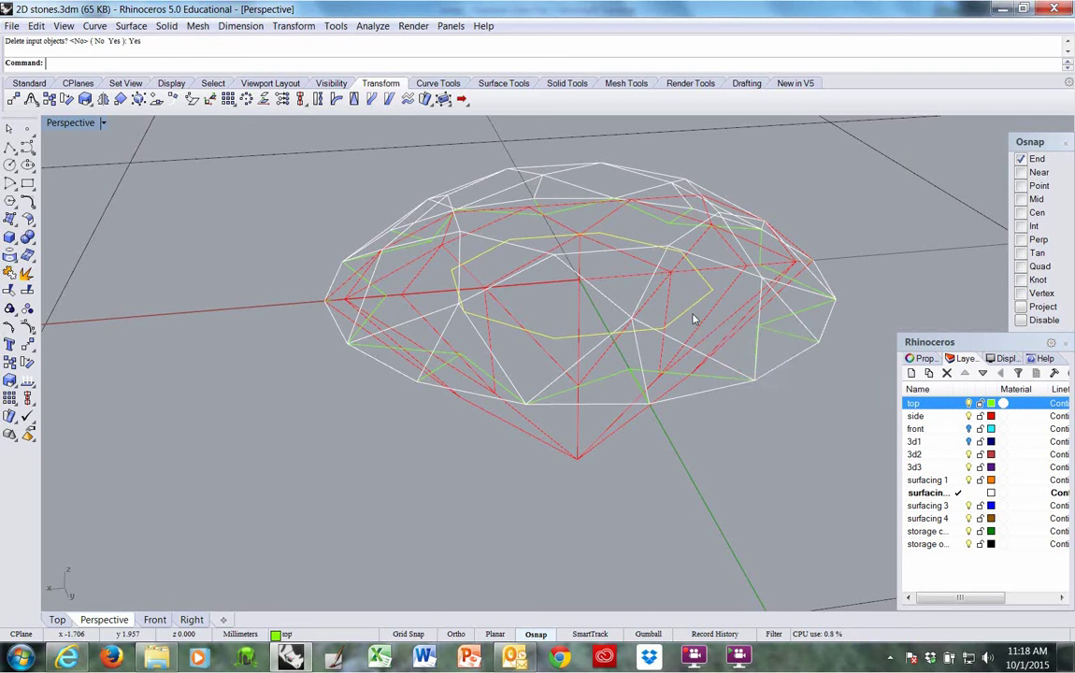
{"action": "right_click_drag", "start_coordinate": [693, 318], "coordinate": [639, 320]}
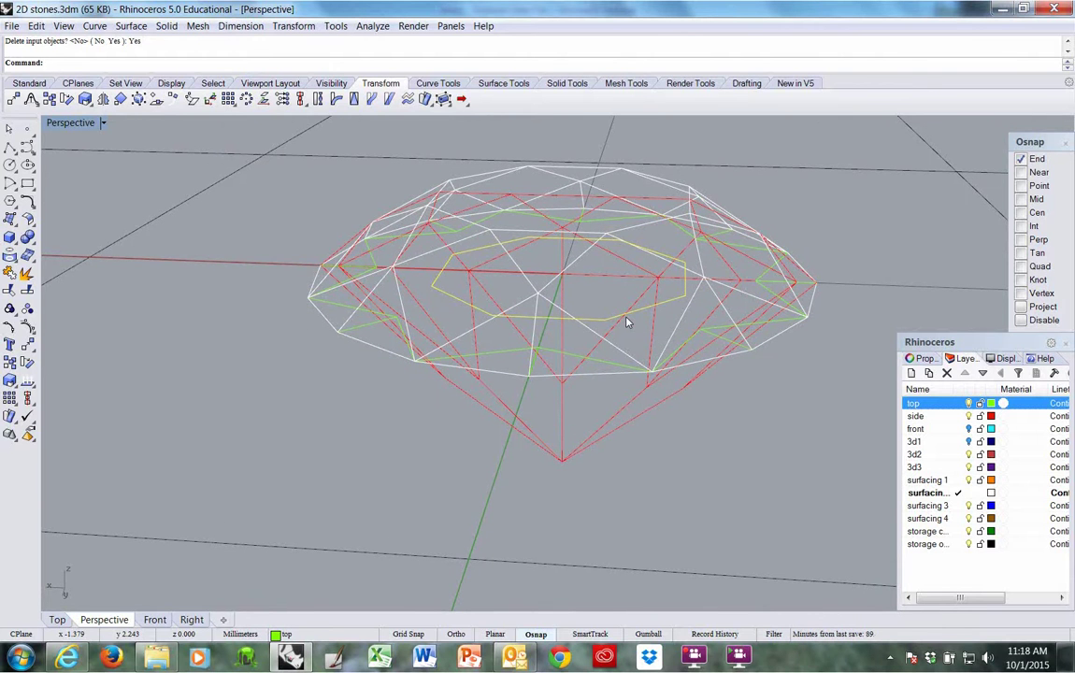
{"action": "key", "text": "Delete"}
Delete the projected octagon on the surfacing 2 layer and undo the deletion.
{"action": "left_click", "coordinate": [626, 323]}
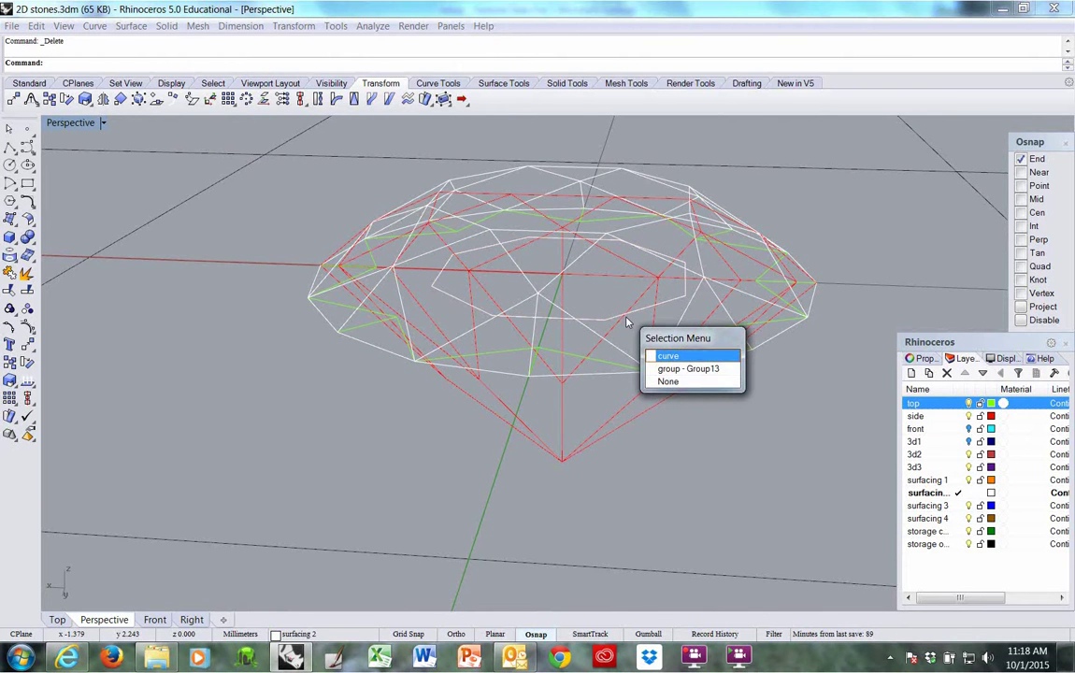
{"action": "key", "text": "Down"}
{"action": "key", "text": "Down"}
{"action": "left_click", "coordinate": [611, 322]}
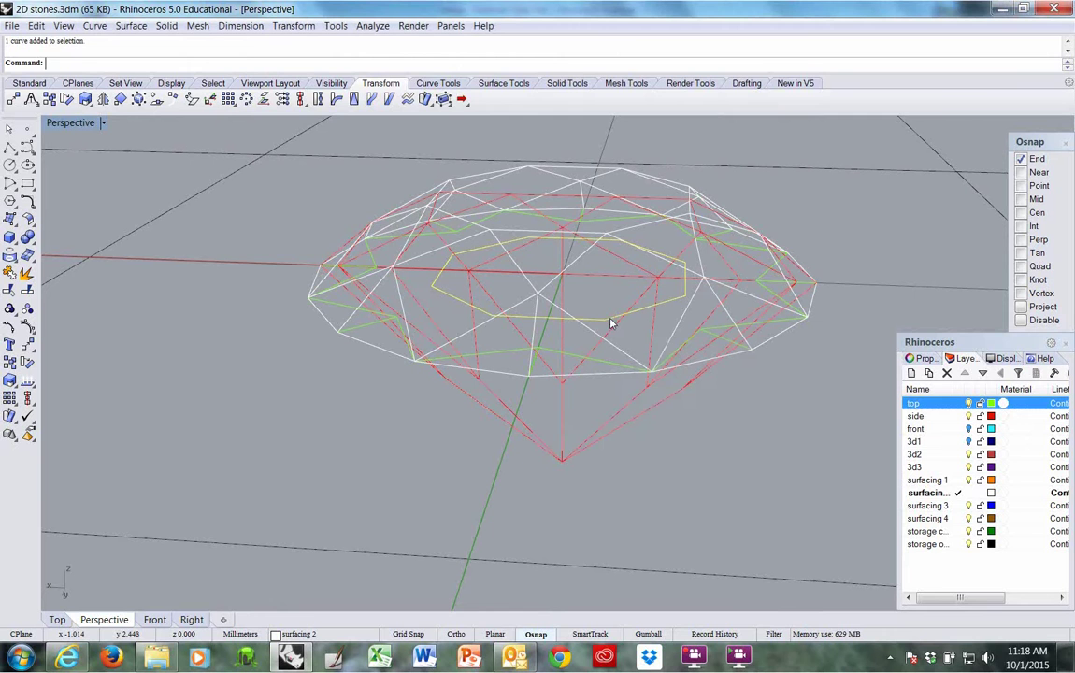
{"action": "right_click_drag", "start_coordinate": [610, 323], "coordinate": [615, 342]}
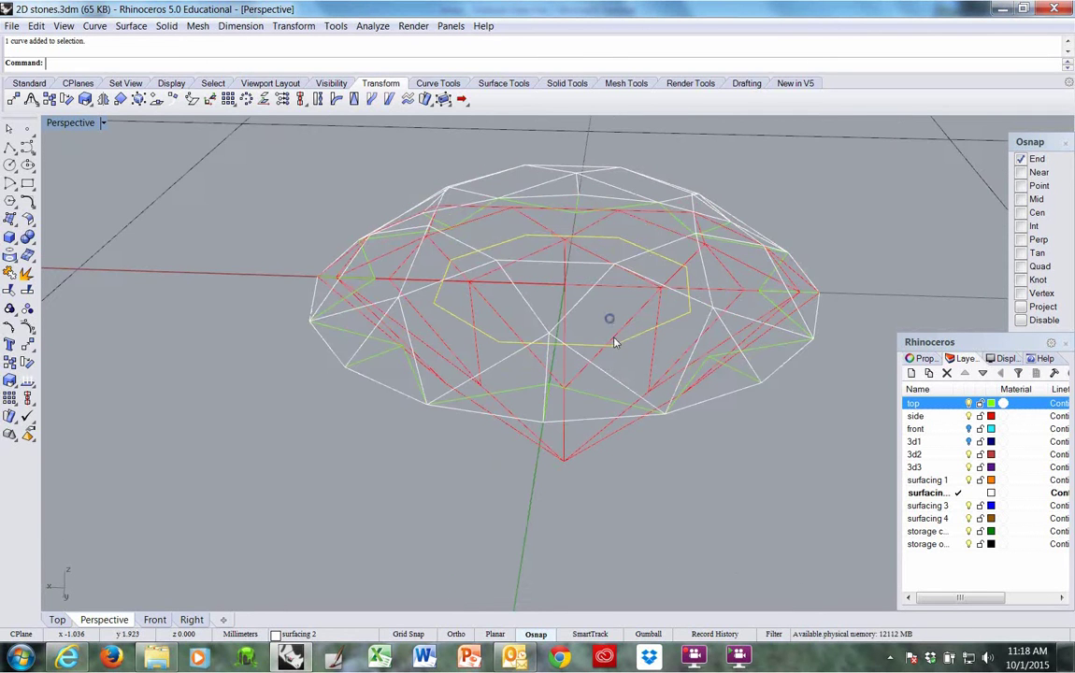
{"action": "key", "text": "Delete"}
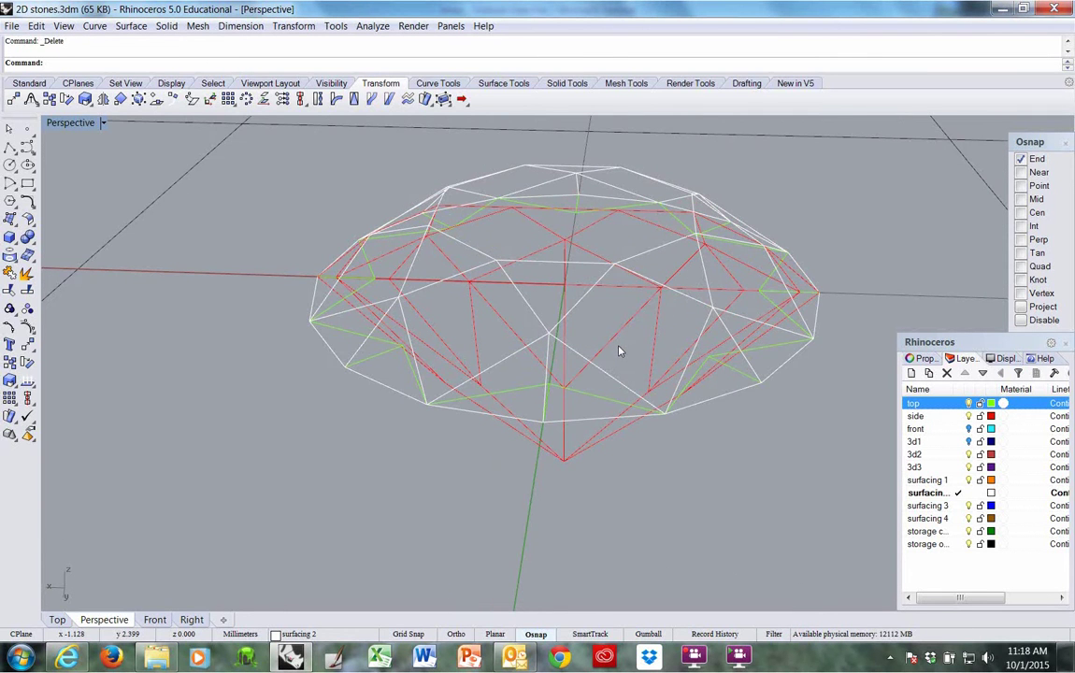
{"action": "key", "text": "ctrl+z"}
Copy the restored flat octagon to the top layer.
{"action": "right_click_drag", "start_coordinate": [631, 363], "coordinate": [725, 448]}
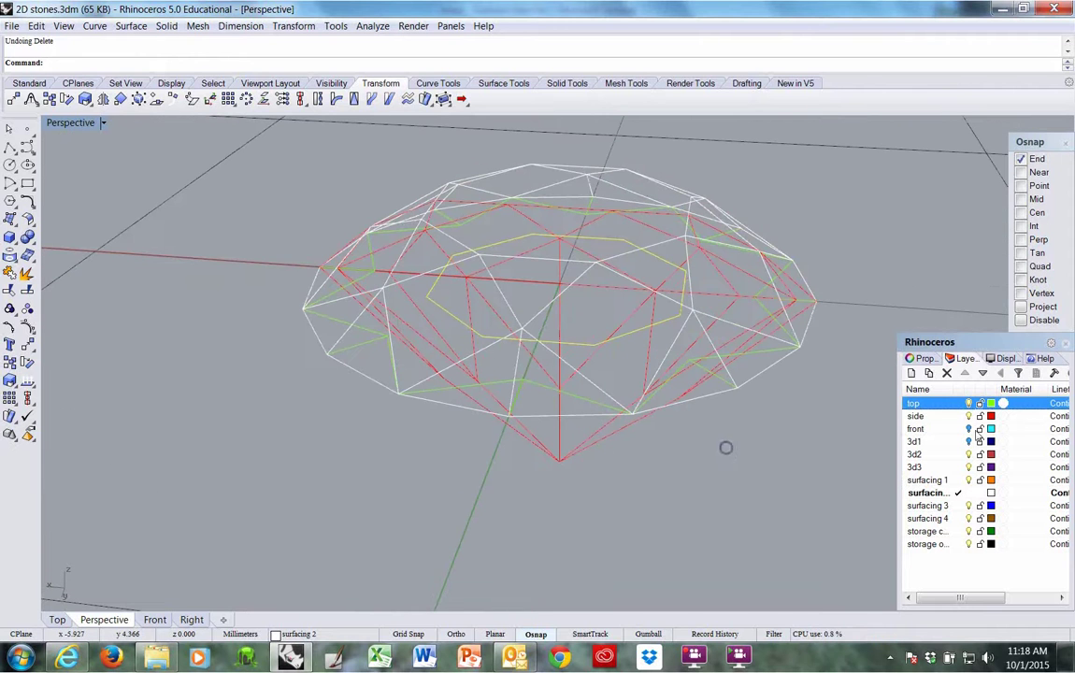
{"action": "right_click", "coordinate": [993, 404]}
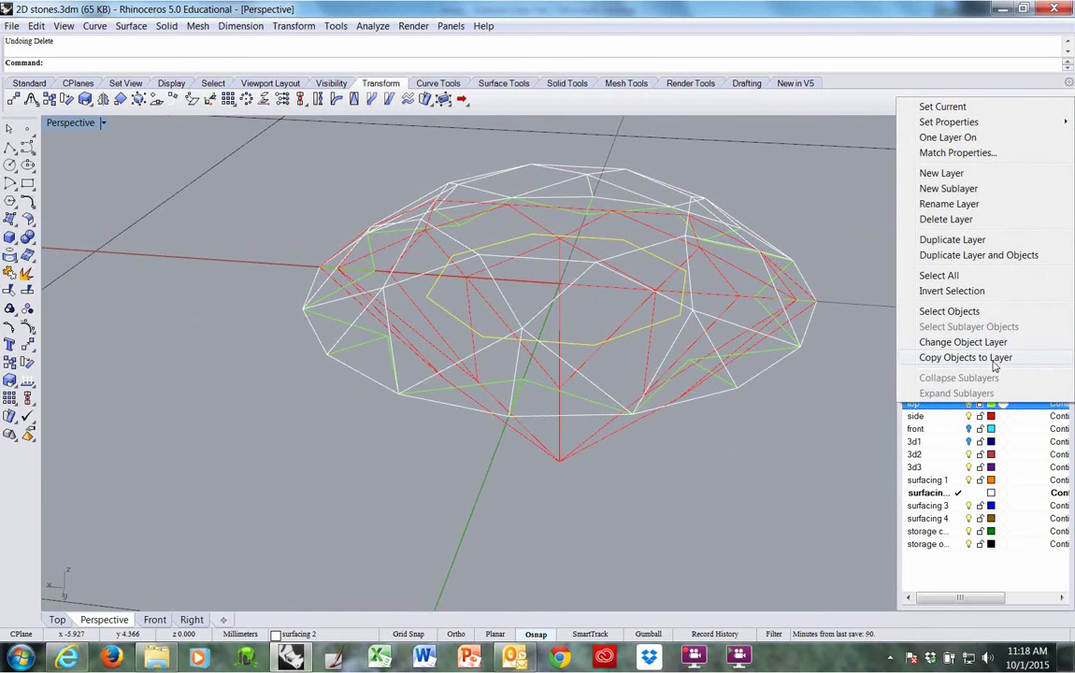
{"action": "key", "text": "Escape"}
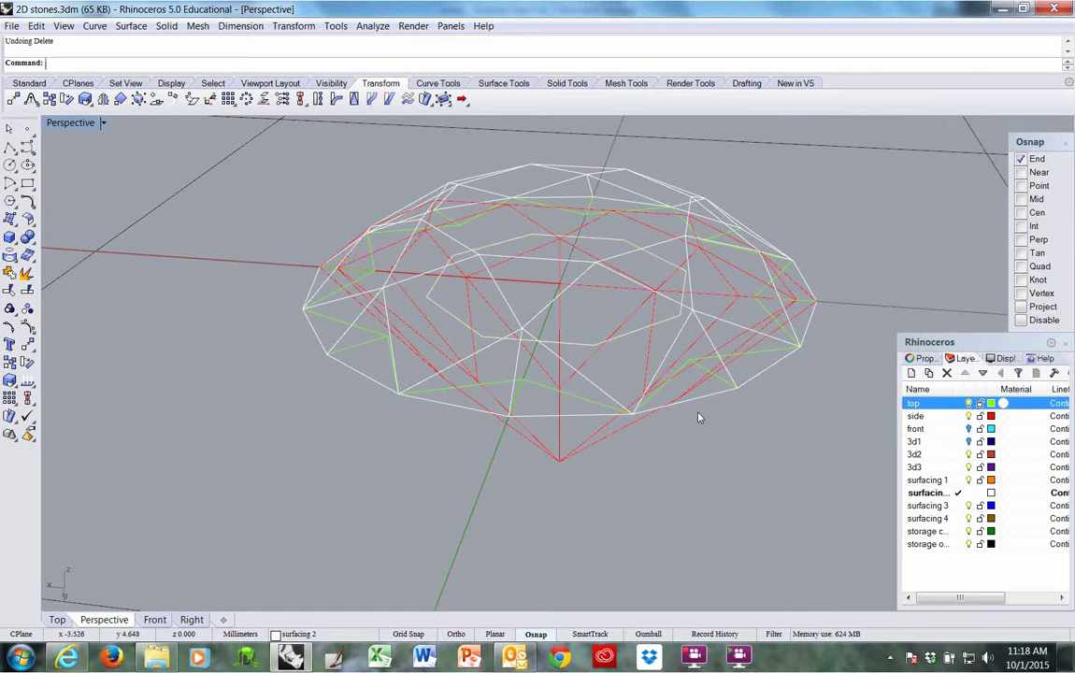
Delete the top-layer copy of the flat octagon.
{"action": "left_click", "coordinate": [637, 336]}
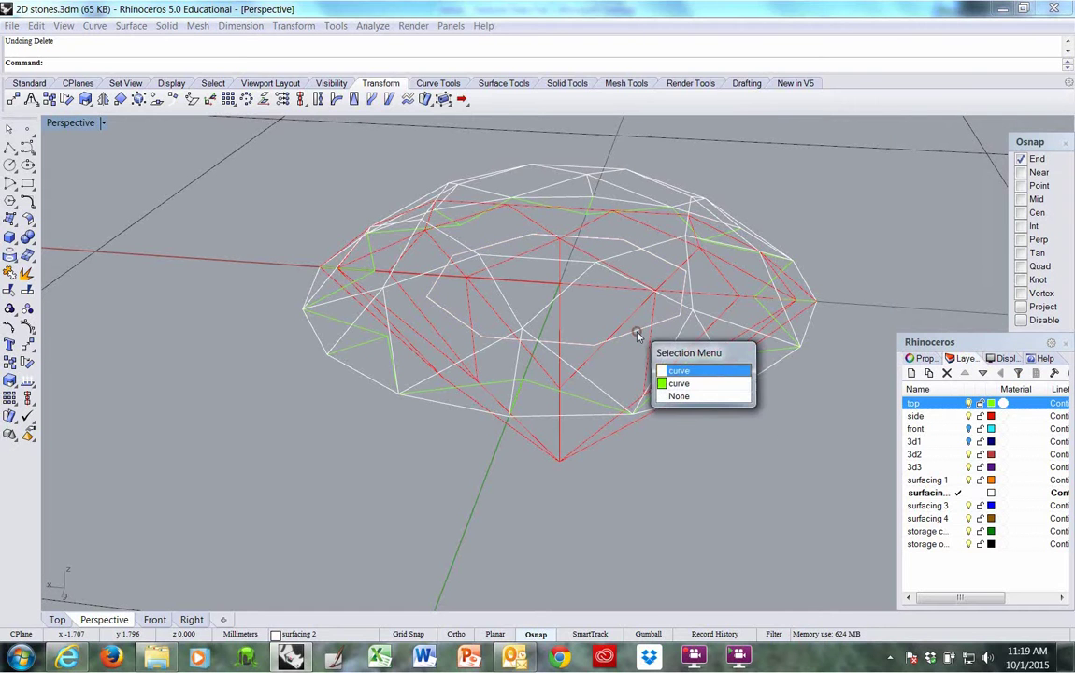
{"action": "key", "text": "Return"}
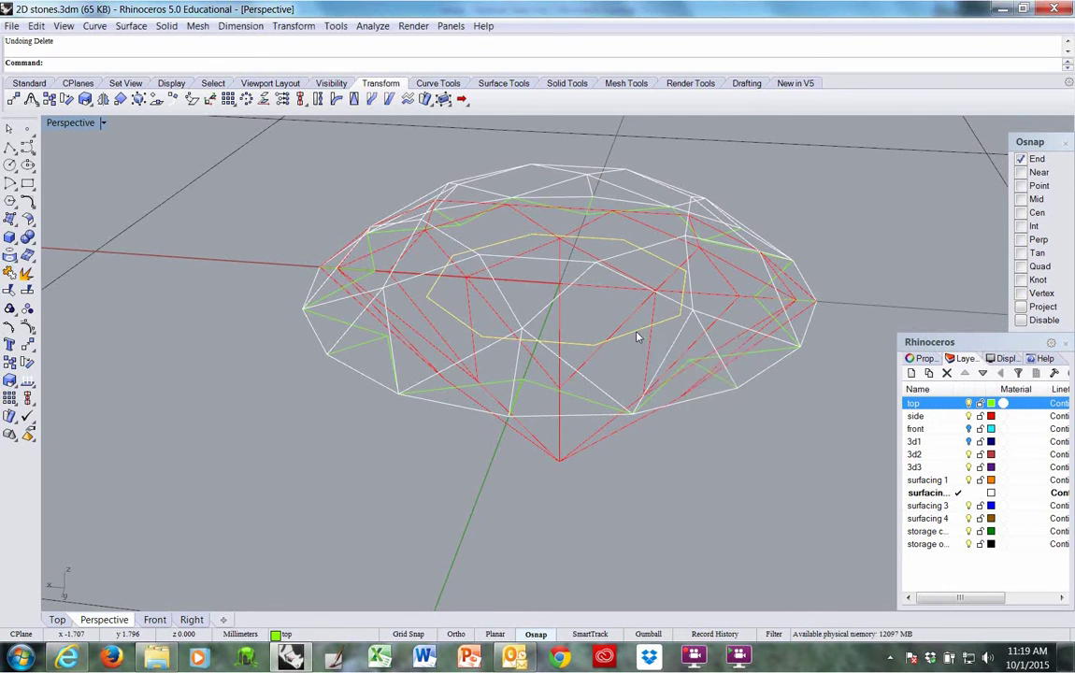
{"action": "key", "text": "Delete"}
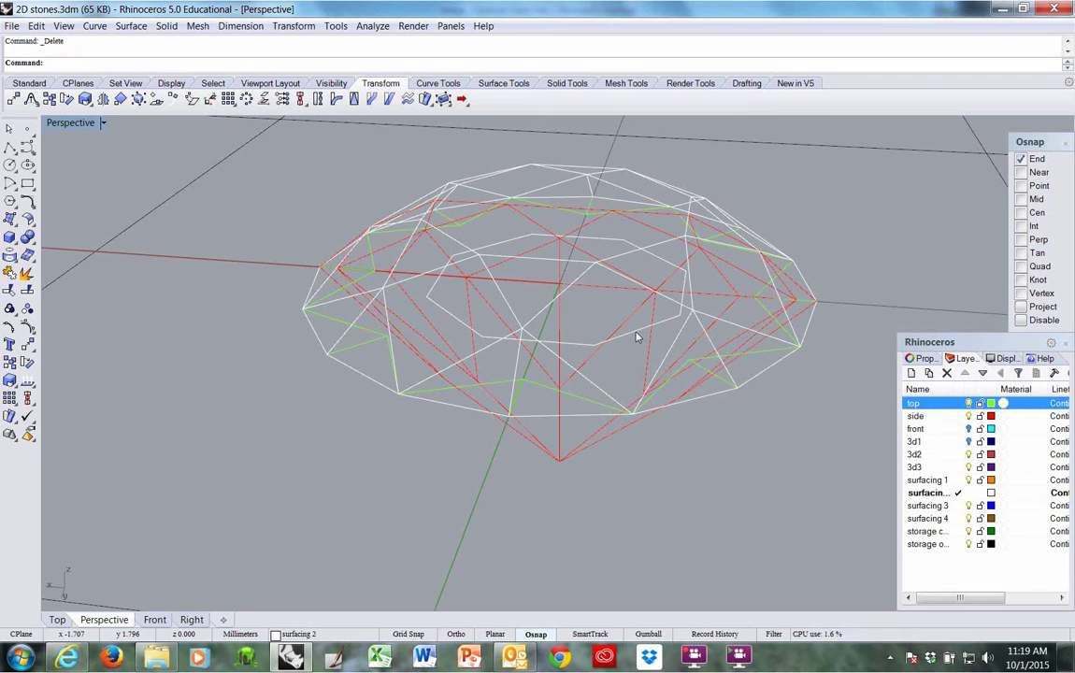
Select the flat octagon on surfacing 2 and copy it to the top layer.
{"action": "right_click", "coordinate": [993, 408]}
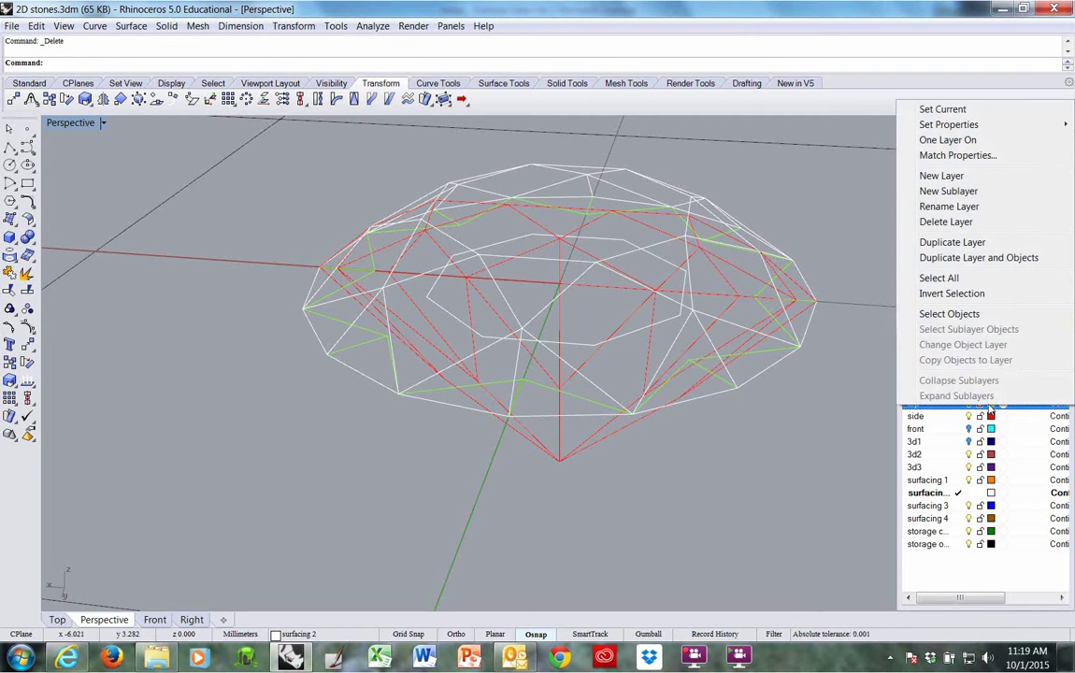
{"action": "left_click", "coordinate": [610, 338]}
{"action": "right_click", "coordinate": [926, 403]}
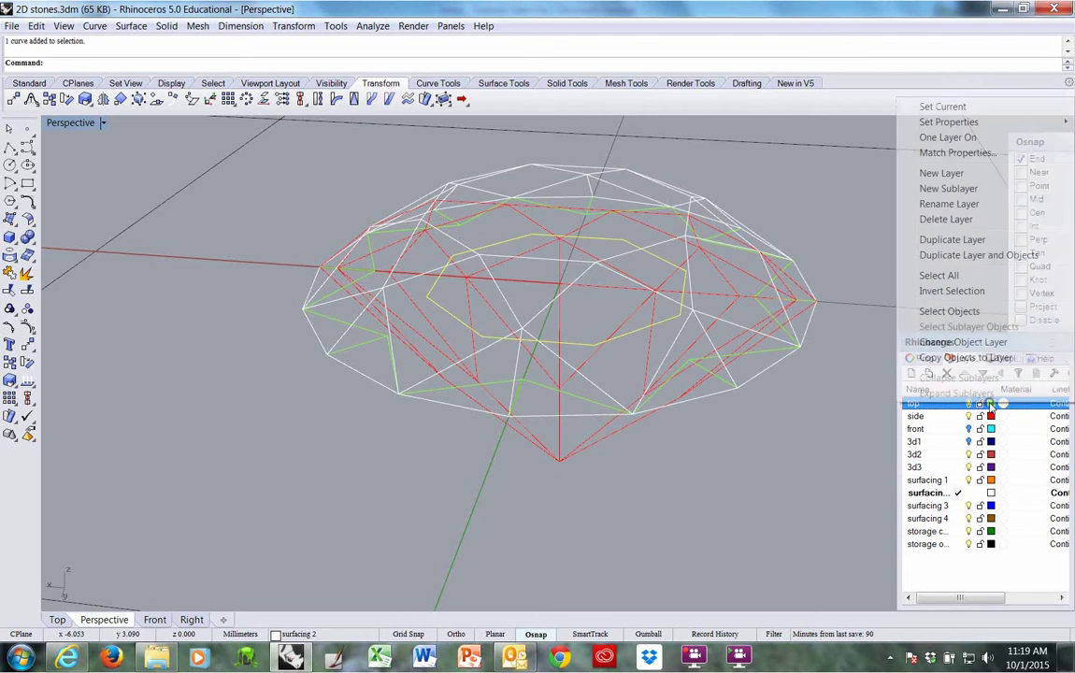
{"action": "left_click", "coordinate": [972, 358]}
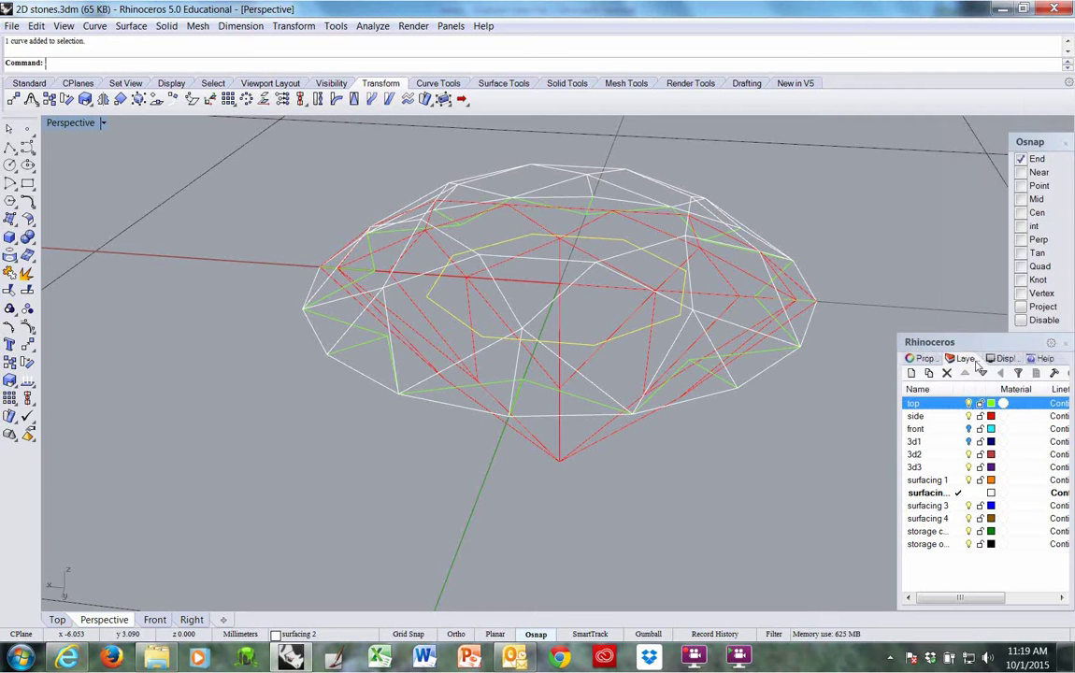
Delete the flat octagon left on the surfacing 2 layer and undo the deletion.
{"action": "left_click", "coordinate": [642, 334]}
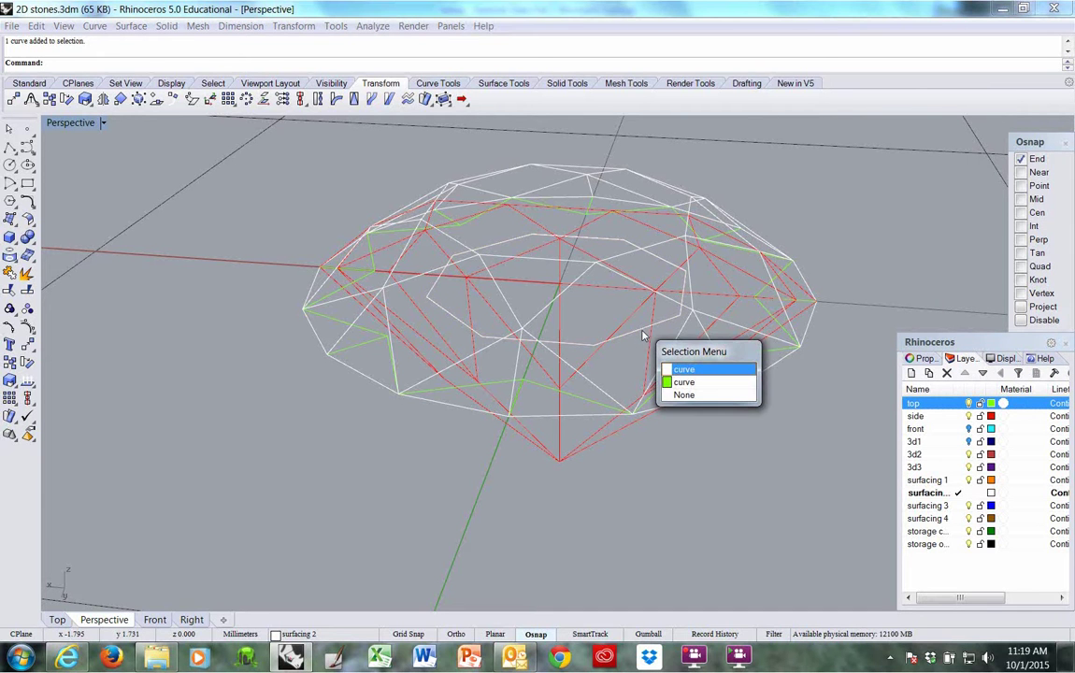
{"action": "key", "text": "Return"}
{"action": "key", "text": "Delete"}
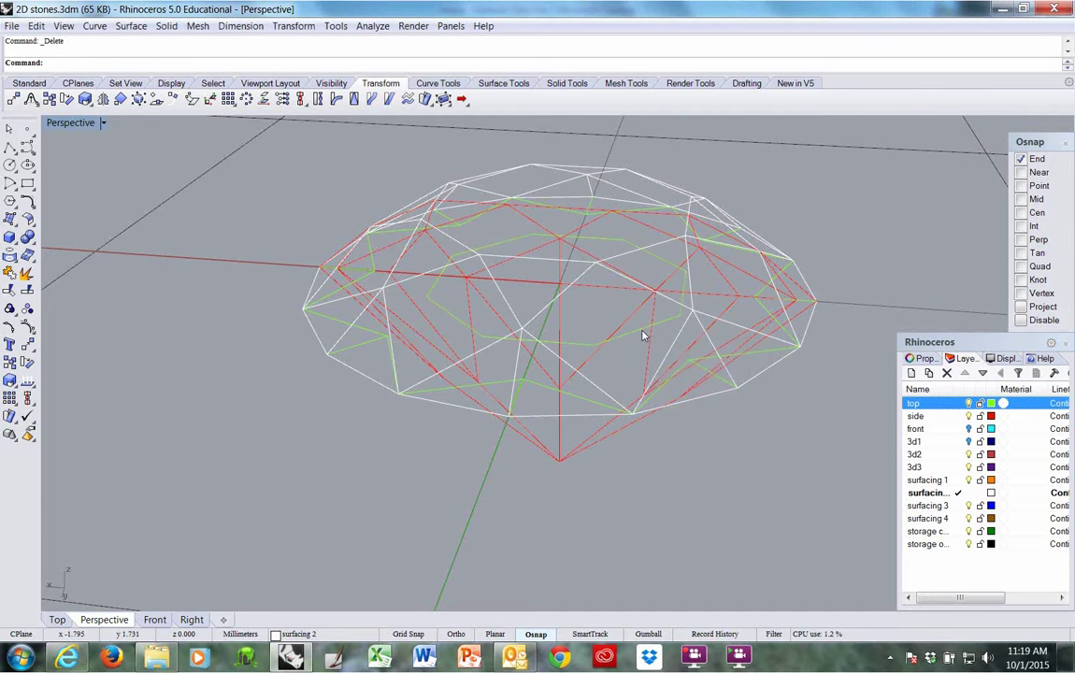
{"action": "key", "text": "ctrl+z"}
Move the selected flat octagon to the top layer with the ChangeLayer command.
{"action": "right_click_drag", "start_coordinate": [634, 346], "coordinate": [634, 374]}
{"action": "type", "text": "changelayer"}
{"action": "key", "text": "Return"}
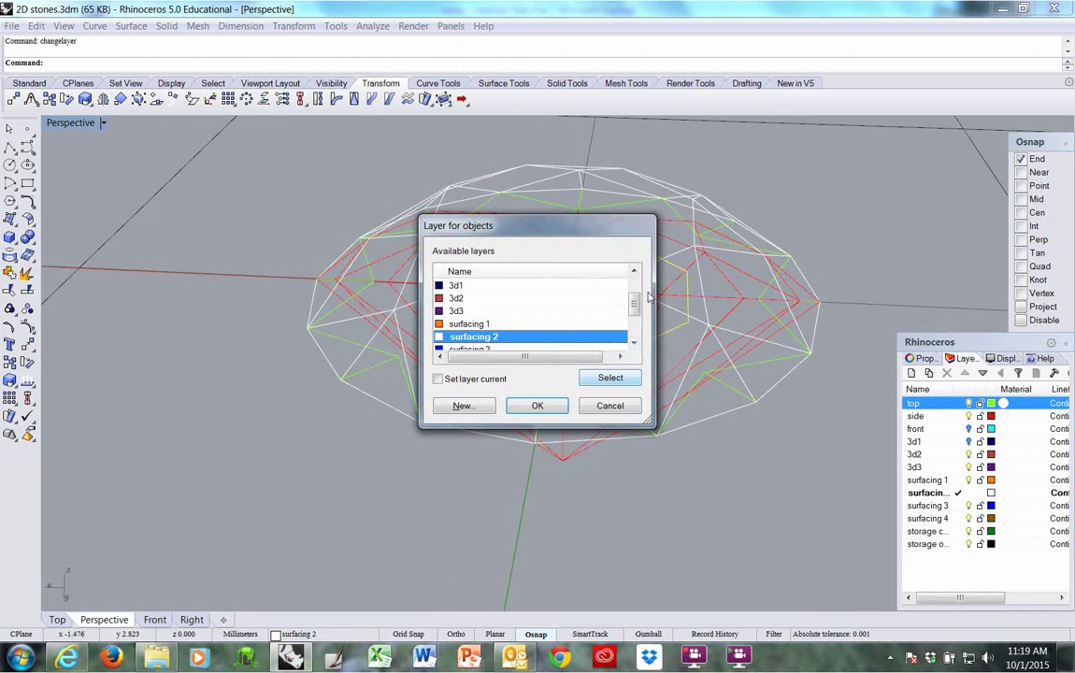
{"action": "left_click", "coordinate": [521, 285]}
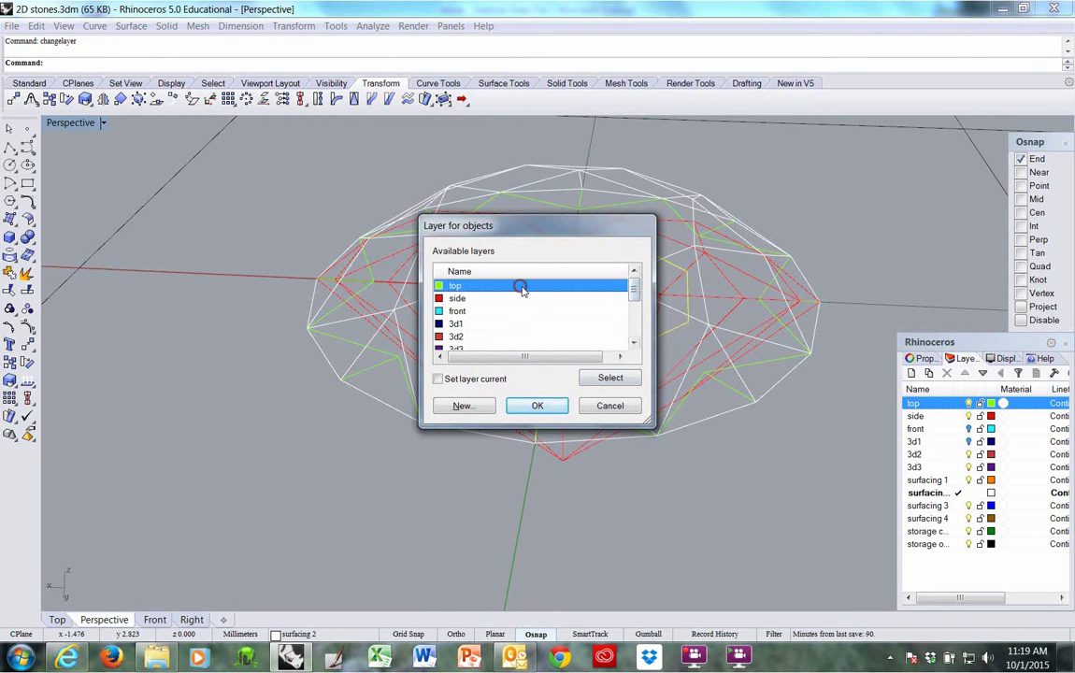
{"action": "left_click", "coordinate": [540, 405]}
Show the hidden star outline again using selective show.
{"action": "right_click_drag", "start_coordinate": [459, 486], "coordinate": [548, 436]}
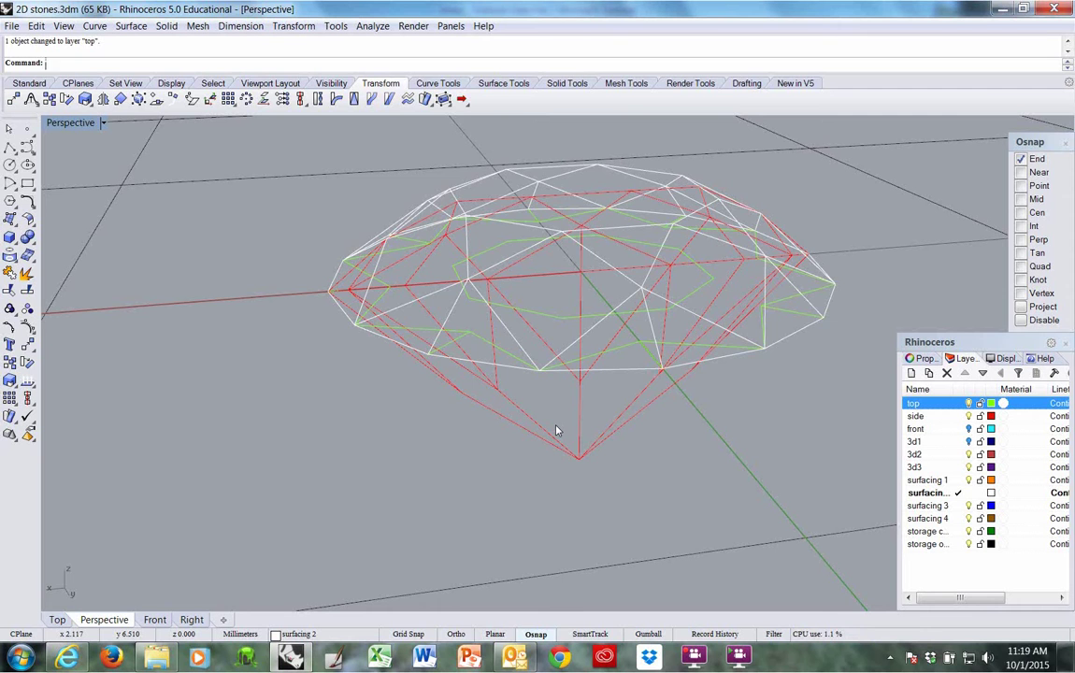
{"action": "key", "text": "ctrl+shift+h"}
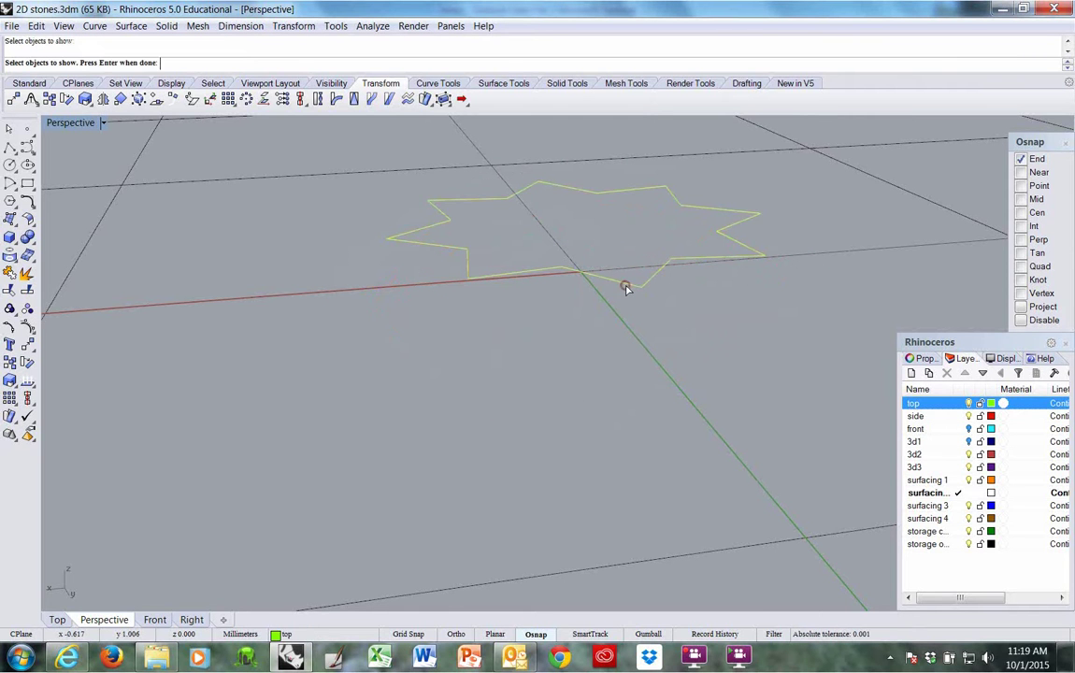
{"action": "key", "text": "Return"}
Project the star outline onto the construction plane, deleting the input object.
{"action": "right_click_drag", "start_coordinate": [583, 322], "coordinate": [507, 351]}
{"action": "left_click", "coordinate": [530, 325]}
{"action": "type", "text": "y"}
{"action": "key", "text": "Return"}
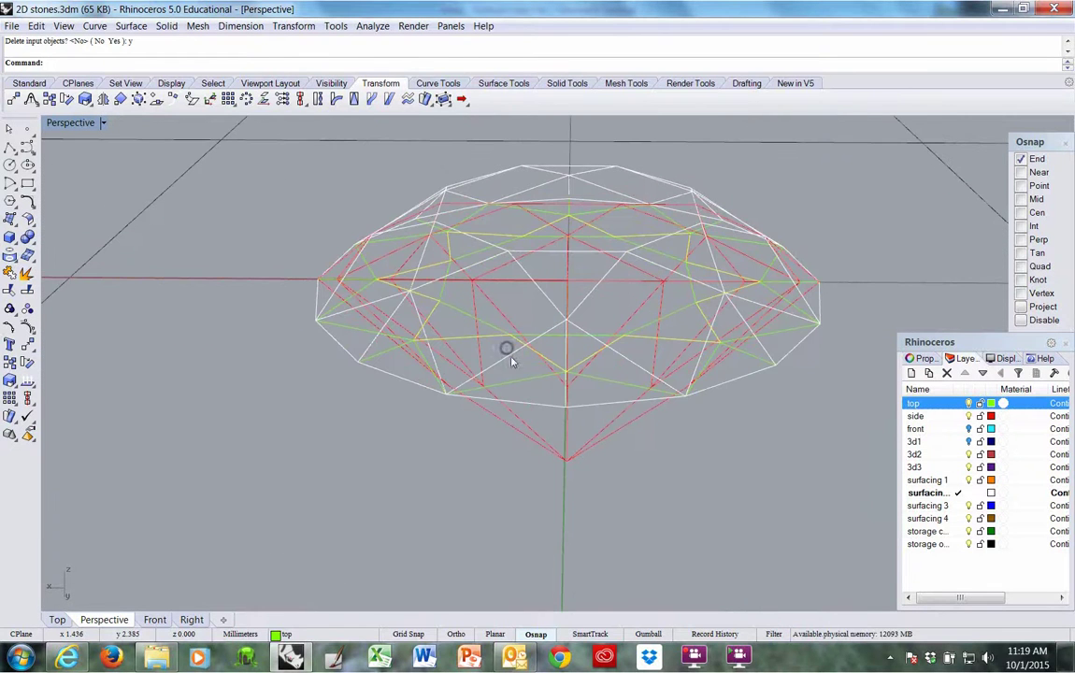
Hide the top layer, leaving the side and surfacing layers on.
{"action": "left_click", "coordinate": [969, 416]}
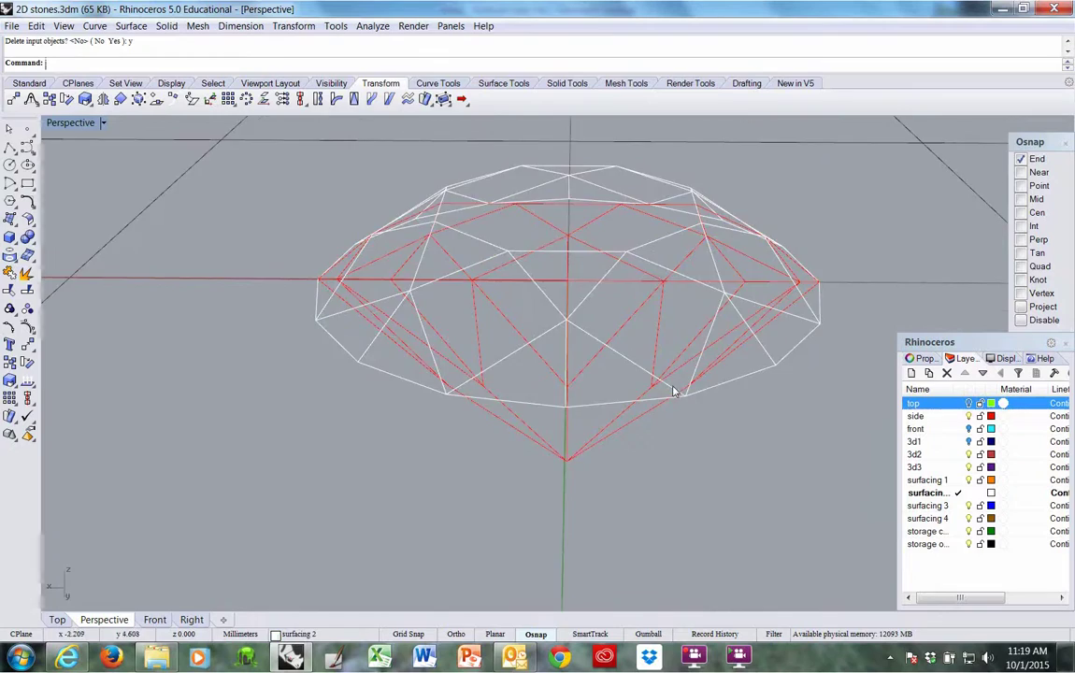
{"action": "right_click_drag", "start_coordinate": [682, 389], "coordinate": [621, 403]}
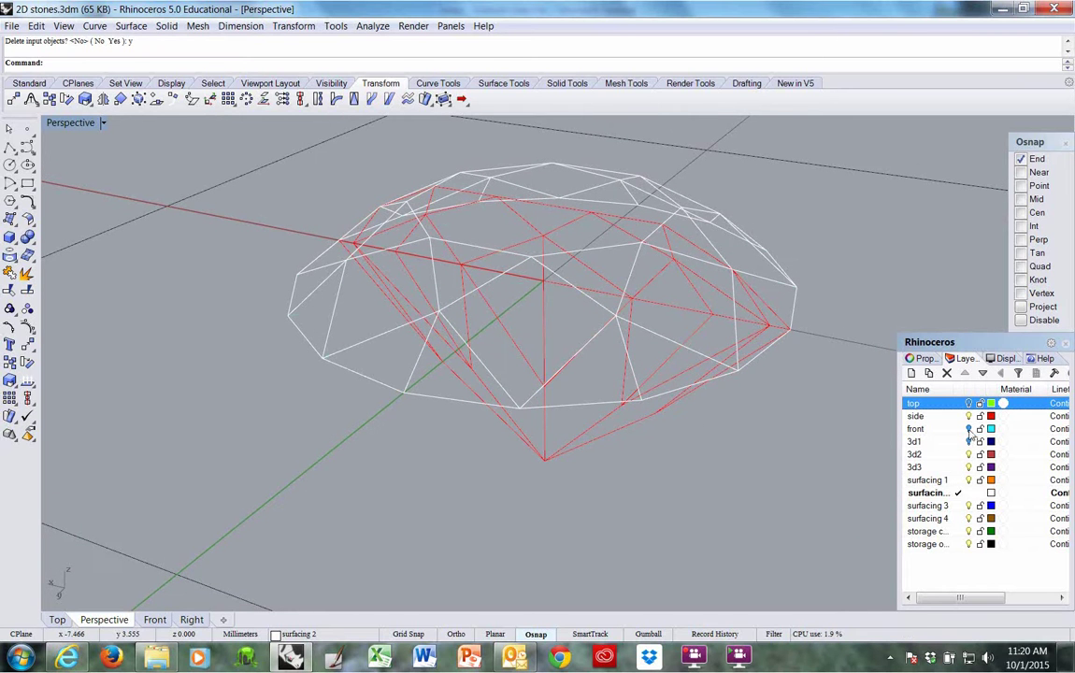
Turn on the front layer and ungroup its flat pavilion pattern curves.
{"action": "left_click", "coordinate": [969, 429]}
{"action": "right_click_drag", "start_coordinate": [823, 412], "coordinate": [738, 428]}
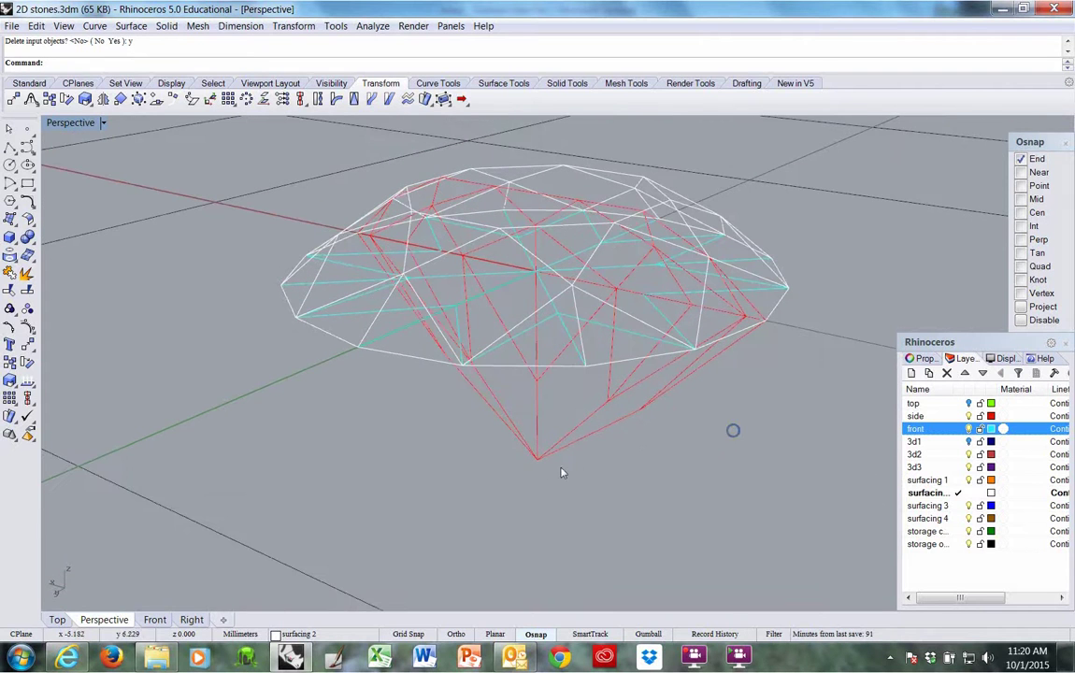
{"action": "mouse_move", "coordinate": [542, 457]}
{"action": "right_mouse_down"}
{"action": "mouse_move", "coordinate": [595, 432]}
{"action": "mouse_move", "coordinate": [547, 475]}
{"action": "mouse_move", "coordinate": [542, 463]}
{"action": "right_mouse_up"}
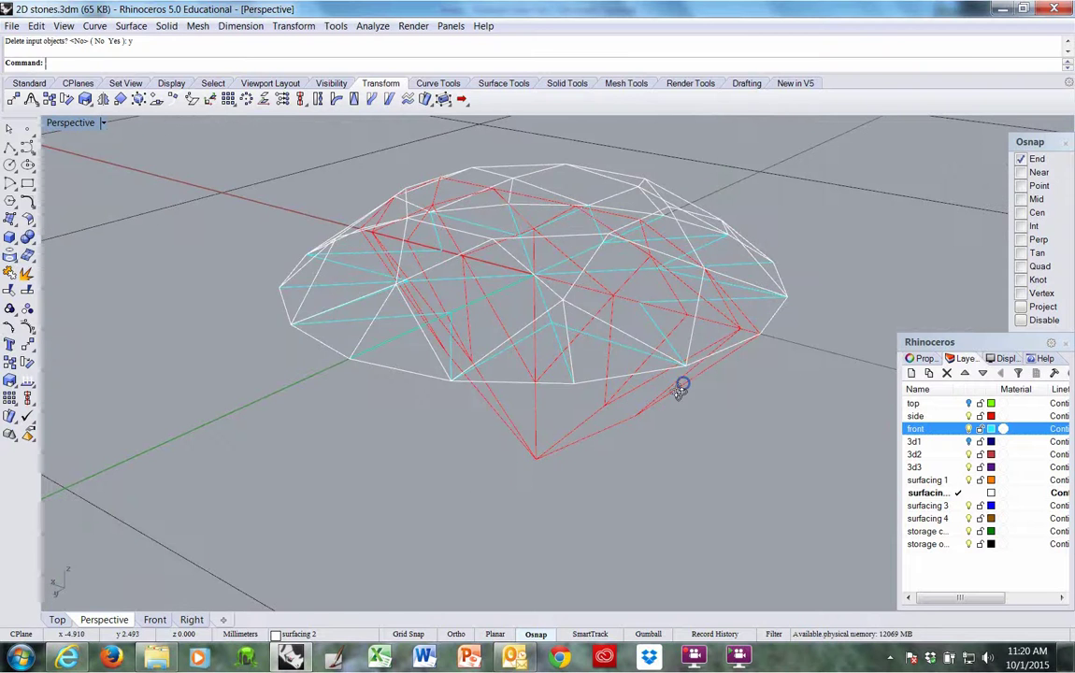
{"action": "right_click_drag", "start_coordinate": [682, 385], "coordinate": [645, 361]}
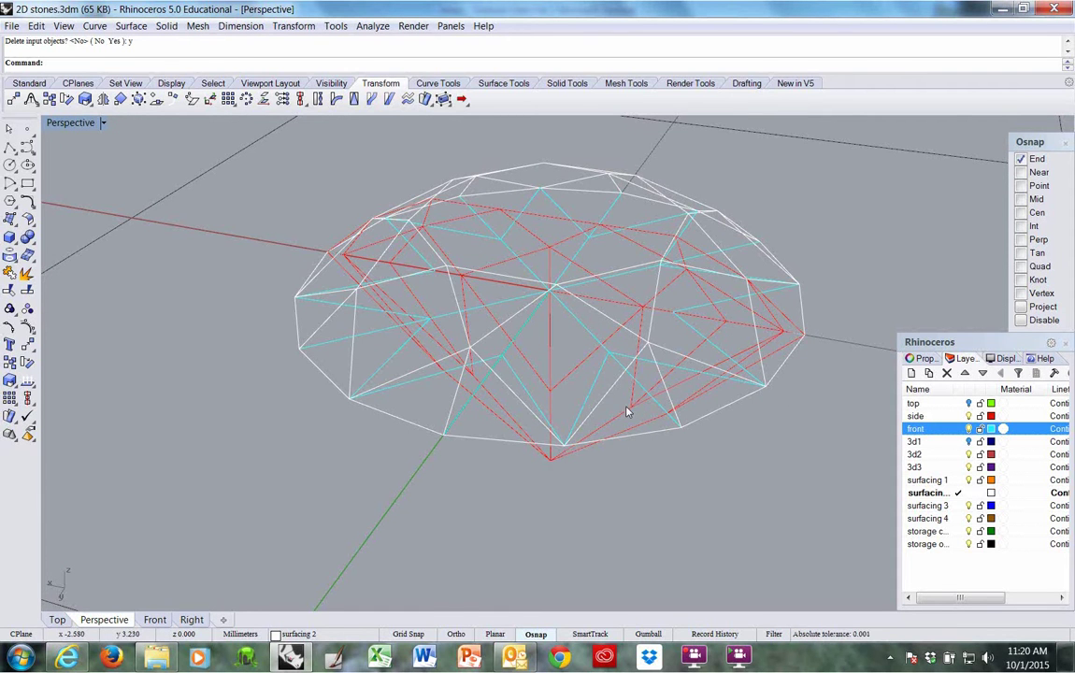
{"action": "right_click_drag", "start_coordinate": [626, 412], "coordinate": [488, 385]}
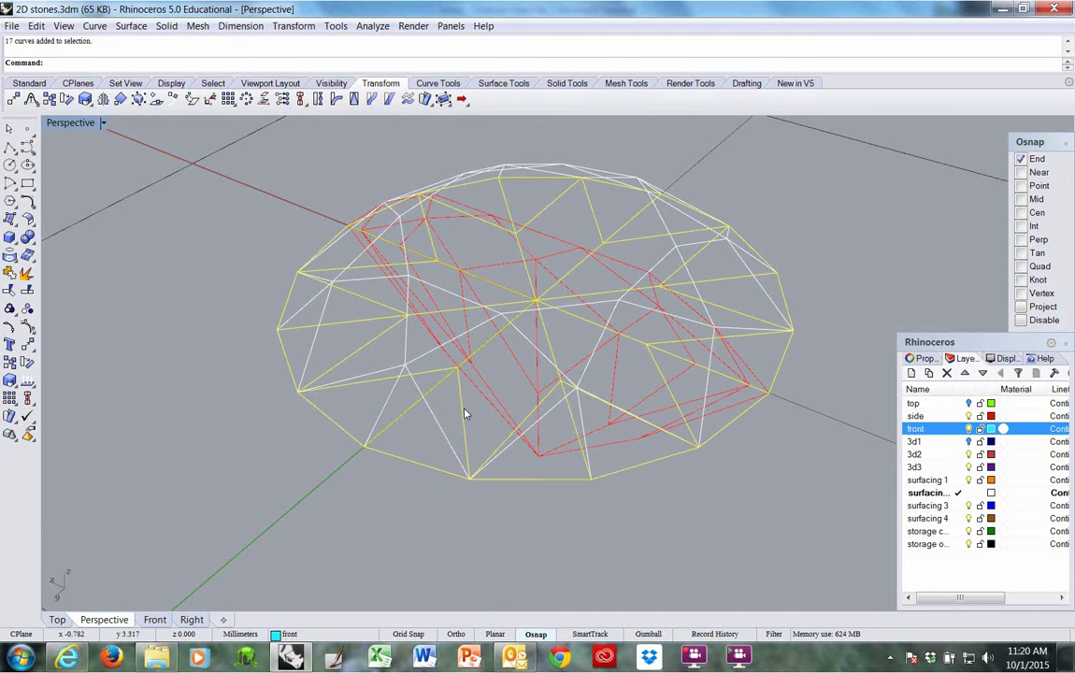
{"action": "key", "text": "ctrl+shift+g"}
{"action": "right_click_drag", "start_coordinate": [398, 504], "coordinate": [457, 448]}
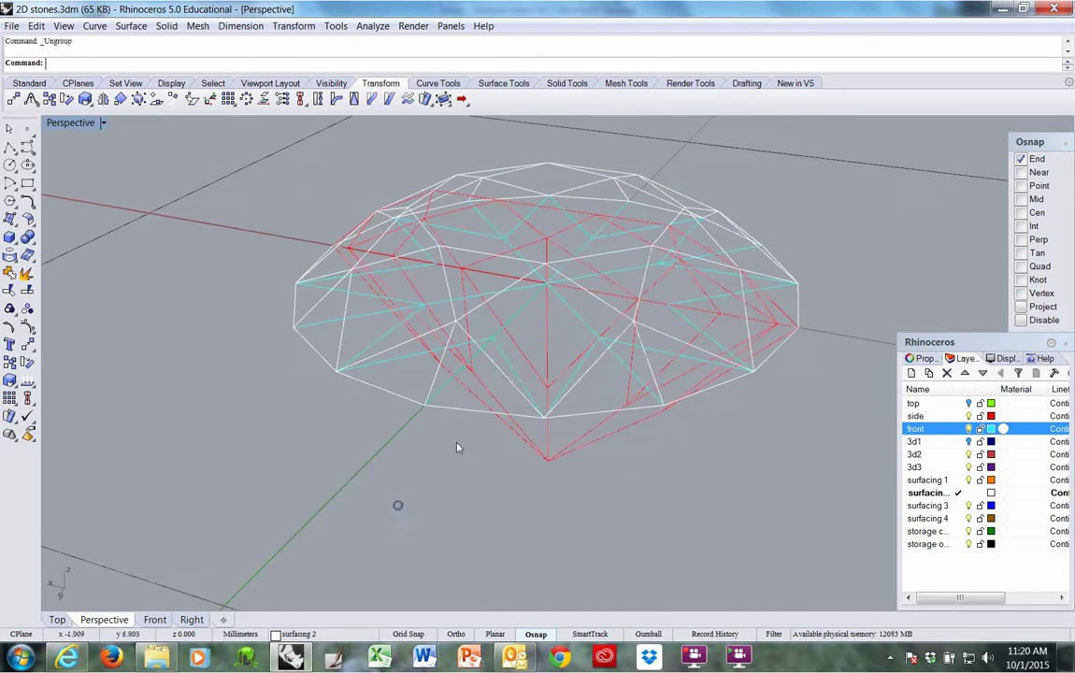
Using a Front construction plane and projected snaps, move the front layer's eight kite outlines 2.424 mm down to the side profile's lower centre endpoint.
{"action": "left_click", "coordinate": [510, 367]}
{"action": "right_click_drag", "start_coordinate": [510, 378], "coordinate": [547, 356]}
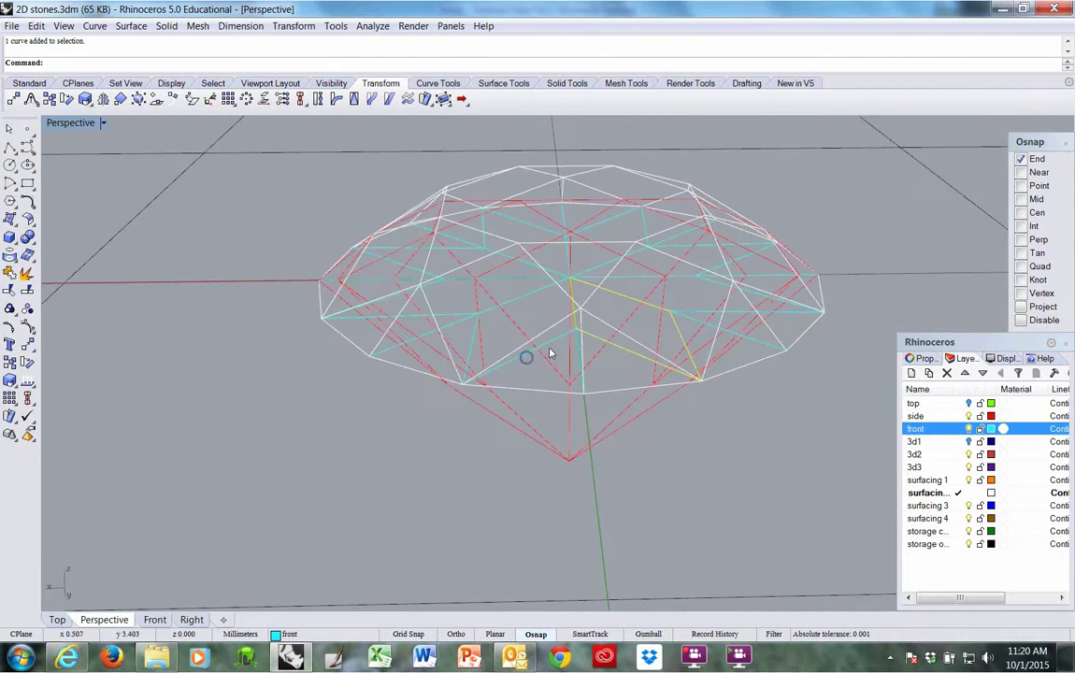
{"action": "mouse_move", "coordinate": [615, 366]}
{"action": "right_mouse_down"}
{"action": "mouse_move", "coordinate": [585, 376]}
{"action": "mouse_move", "coordinate": [631, 379]}
{"action": "right_mouse_up"}
{"action": "right_click_drag", "start_coordinate": [691, 357], "coordinate": [652, 288]}
{"action": "left_click", "coordinate": [687, 343]}
{"action": "left_click", "coordinate": [681, 331]}
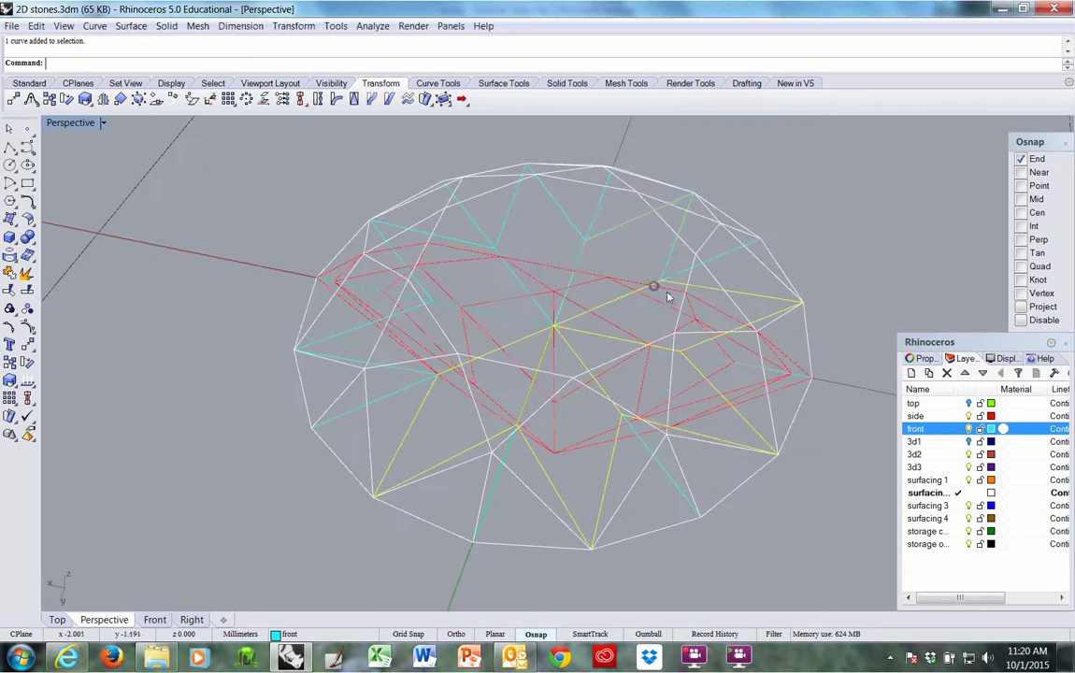
{"action": "left_click", "coordinate": [571, 229], "text": "shift"}
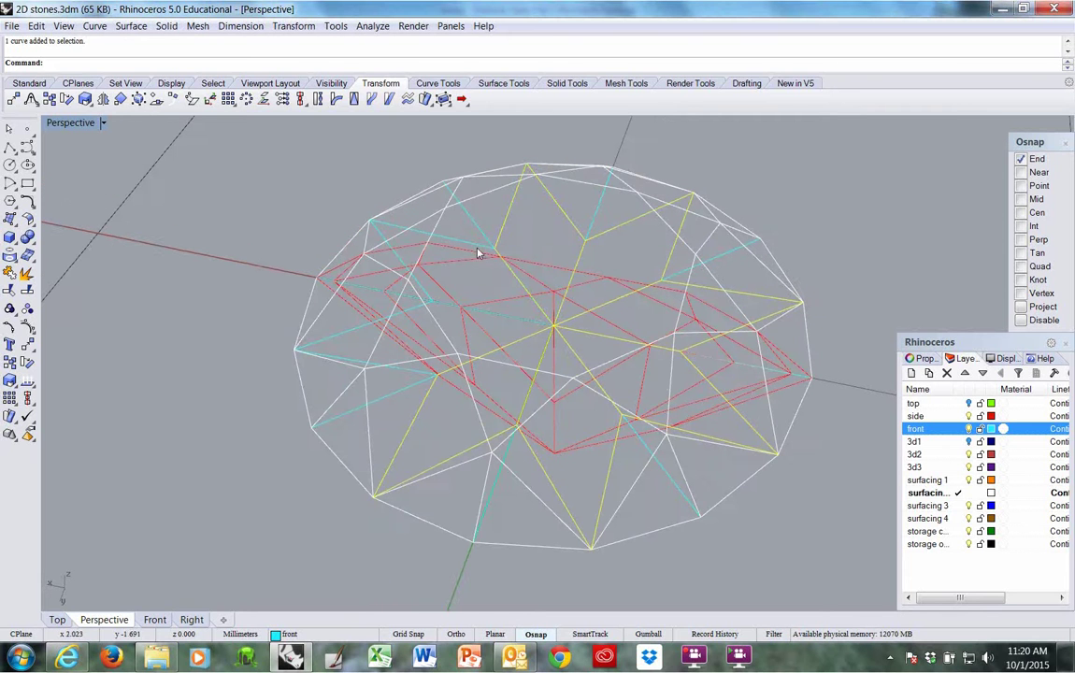
{"action": "left_click", "coordinate": [404, 320], "text": "shift"}
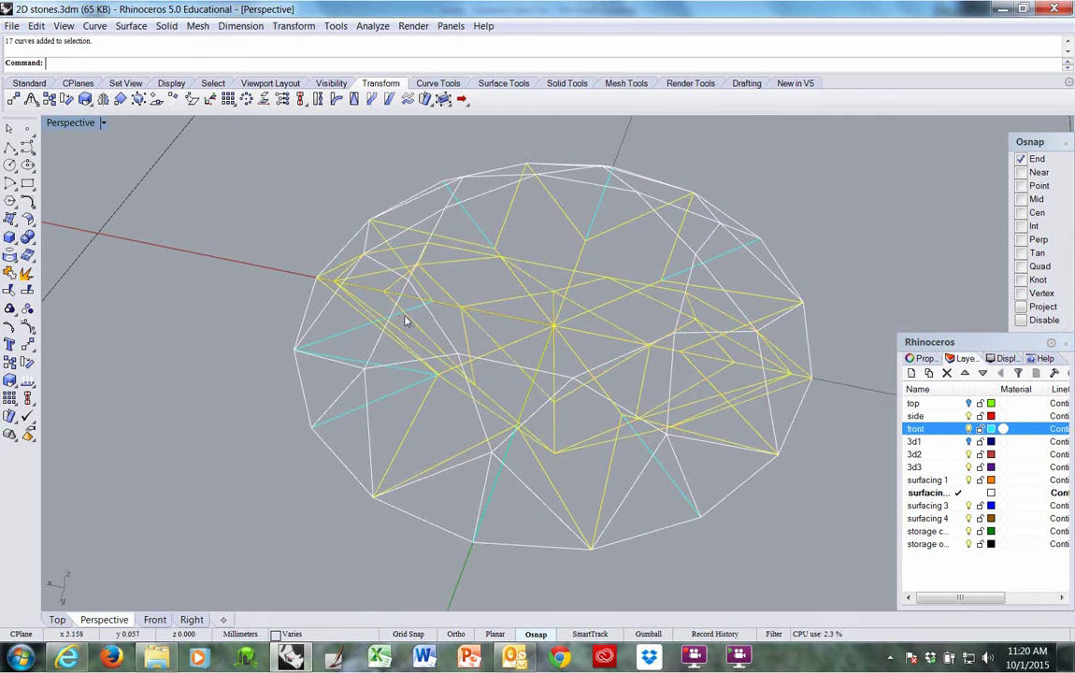
{"action": "left_click", "coordinate": [417, 336], "text": "ctrl"}
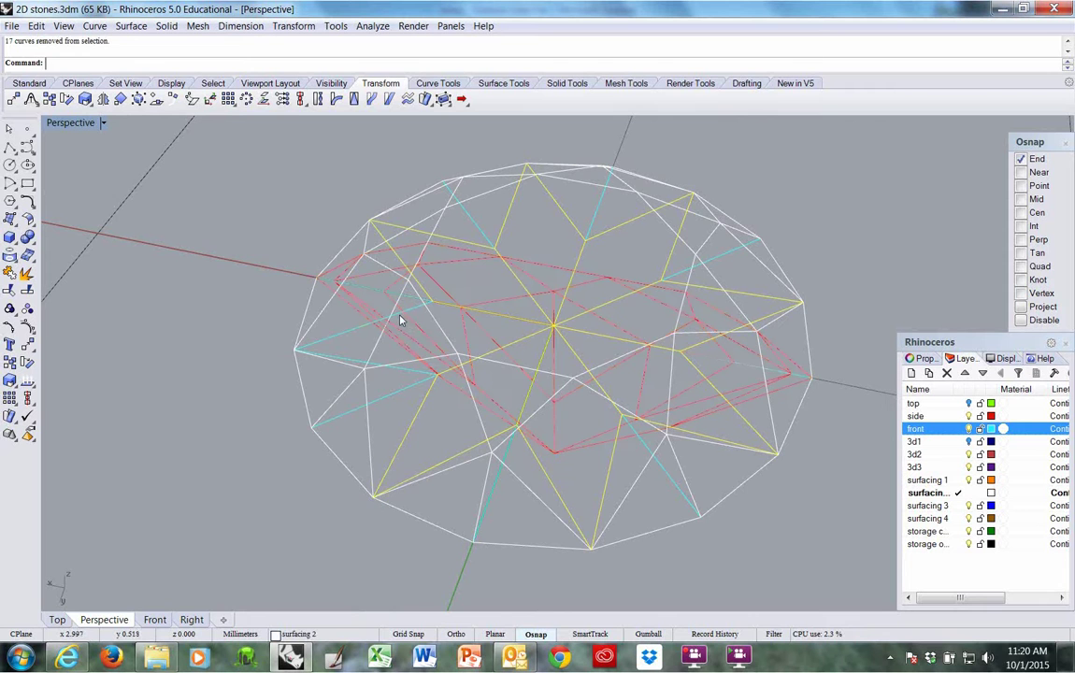
{"action": "left_click", "coordinate": [400, 321], "text": "shift"}
{"action": "right_click_drag", "start_coordinate": [390, 354], "coordinate": [482, 361]}
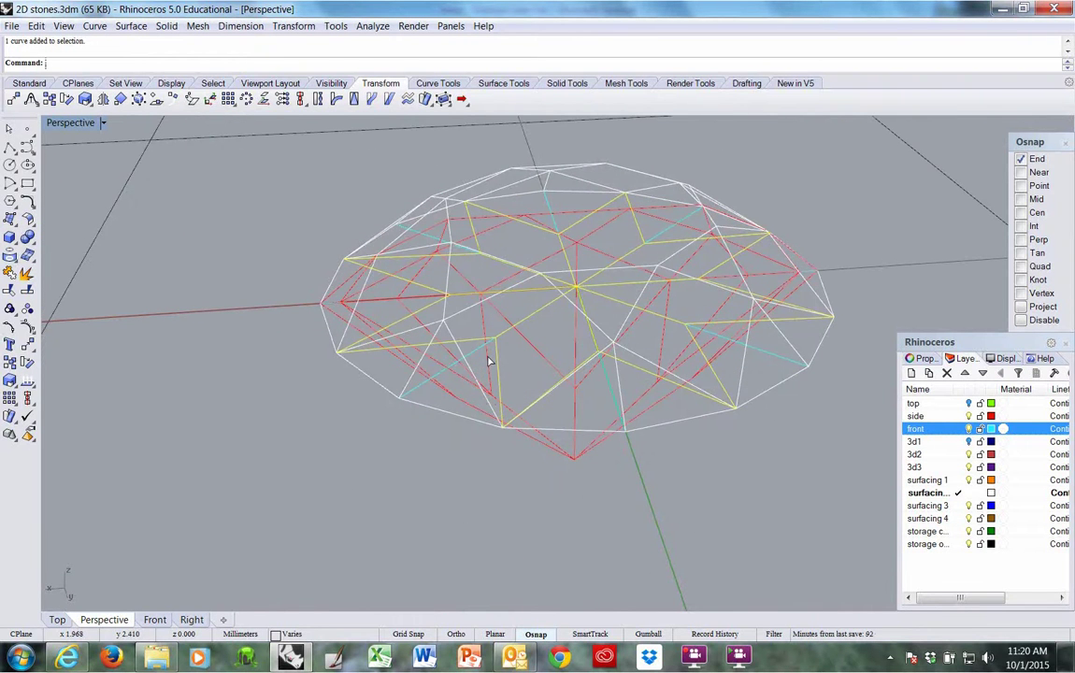
{"action": "left_click", "coordinate": [478, 324], "text": "shift"}
{"action": "right_click_drag", "start_coordinate": [478, 324], "coordinate": [513, 356]}
{"action": "key", "text": "ctrl+shift+f"}
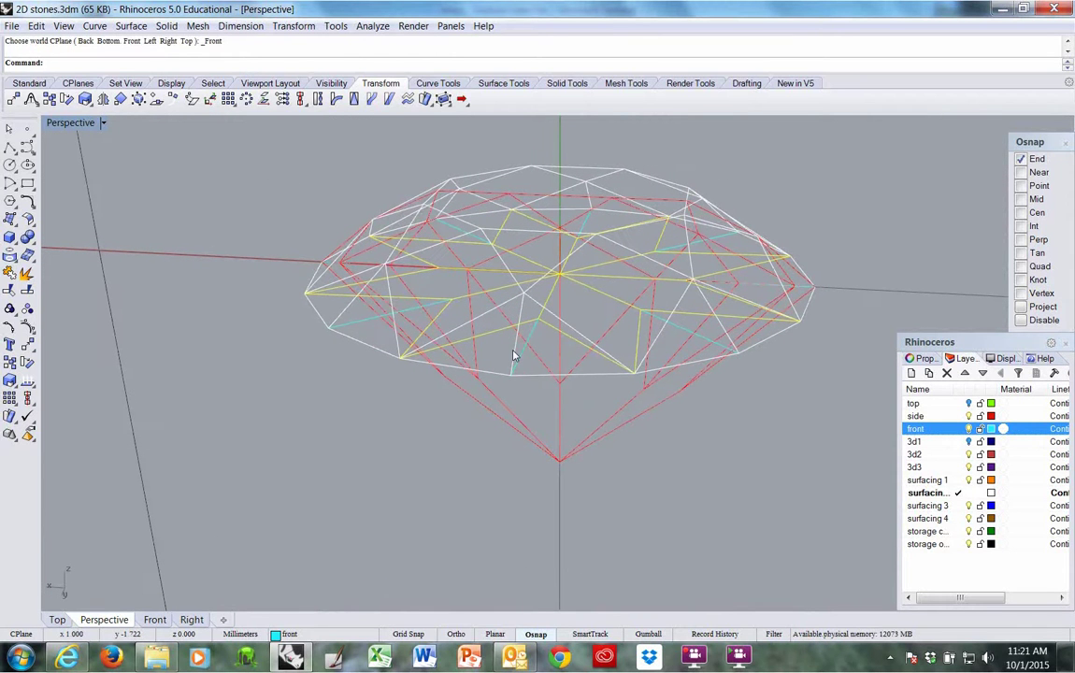
{"action": "type", "text": "m"}
{"action": "key", "text": "Return"}
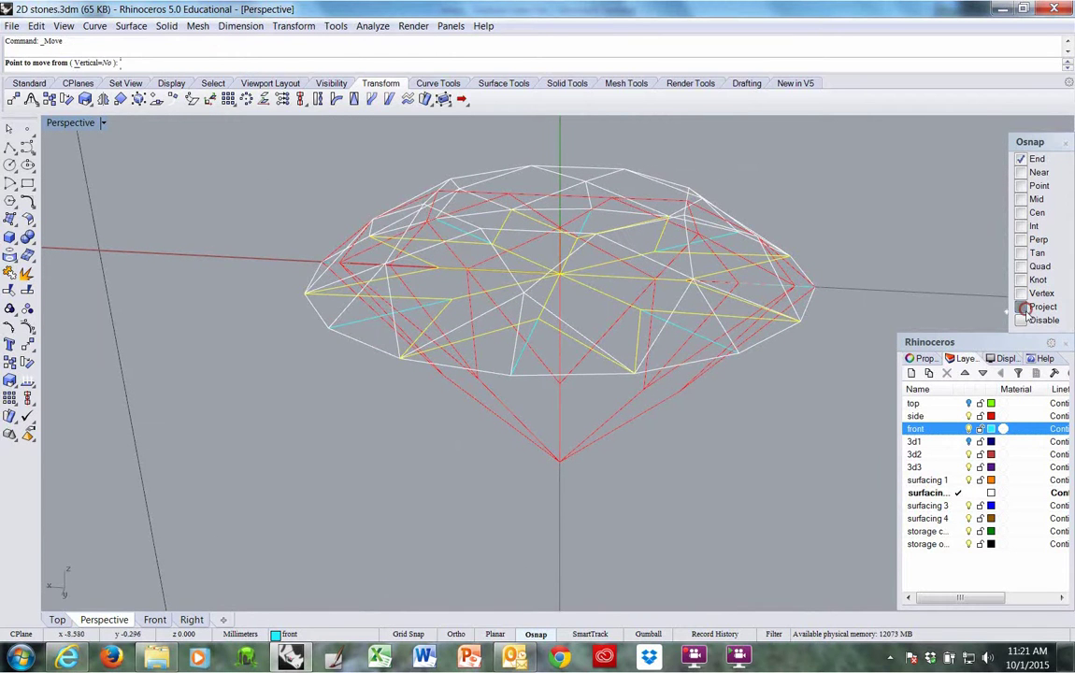
{"action": "right_click_drag", "start_coordinate": [832, 363], "coordinate": [793, 408]}
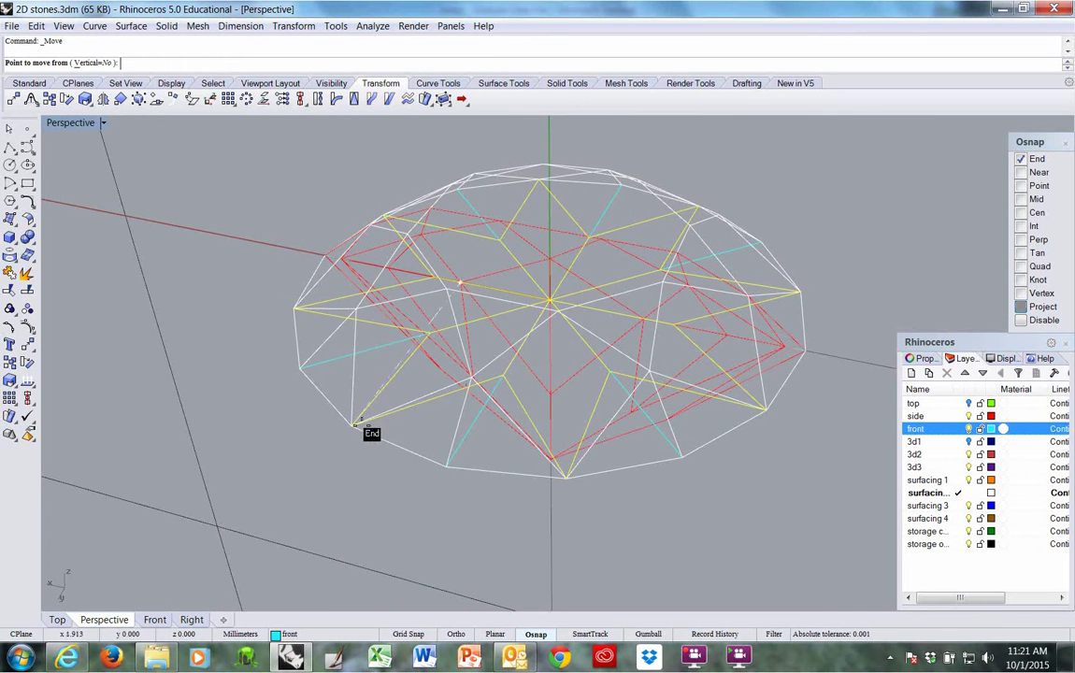
{"action": "left_click", "coordinate": [507, 372]}
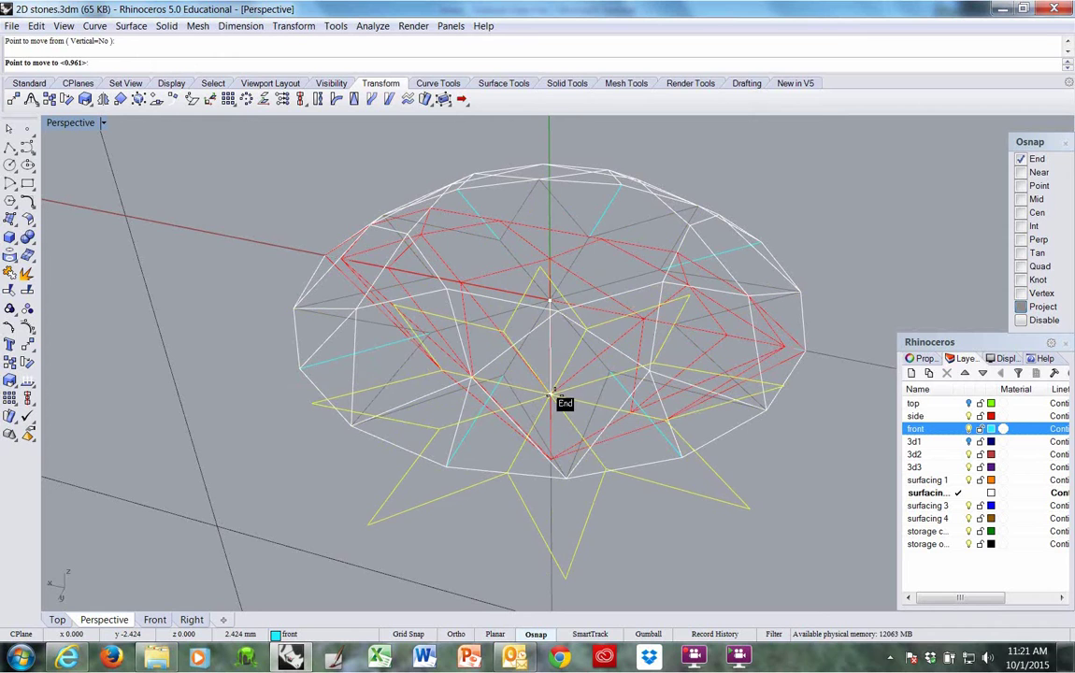
{"action": "left_click", "coordinate": [554, 398]}
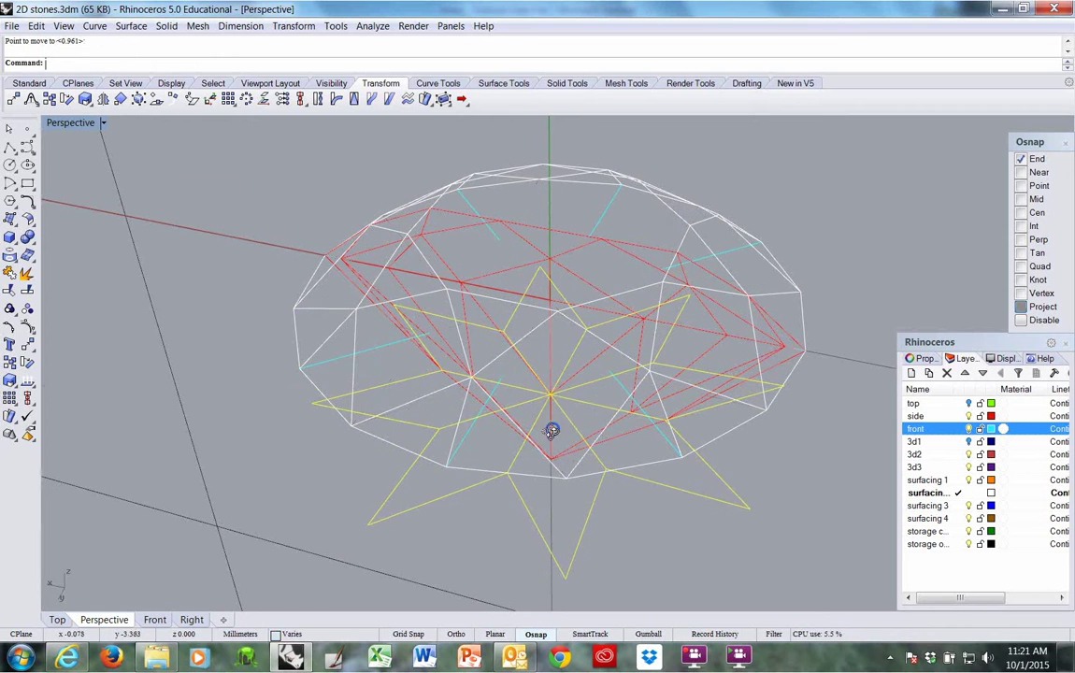
{"action": "mouse_move", "coordinate": [550, 427]}
{"action": "right_mouse_down"}
{"action": "mouse_move", "coordinate": [504, 408]}
{"action": "mouse_move", "coordinate": [472, 366]}
{"action": "mouse_move", "coordinate": [479, 383]}
{"action": "mouse_move", "coordinate": [567, 417]}
{"action": "mouse_move", "coordinate": [581, 456]}
{"action": "mouse_move", "coordinate": [572, 484]}
{"action": "mouse_move", "coordinate": [523, 425]}
{"action": "mouse_move", "coordinate": [529, 379]}
{"action": "mouse_move", "coordinate": [559, 412]}
{"action": "mouse_move", "coordinate": [545, 450]}
{"action": "right_mouse_up"}
{"action": "right_click_drag", "start_coordinate": [536, 431], "coordinate": [506, 391]}
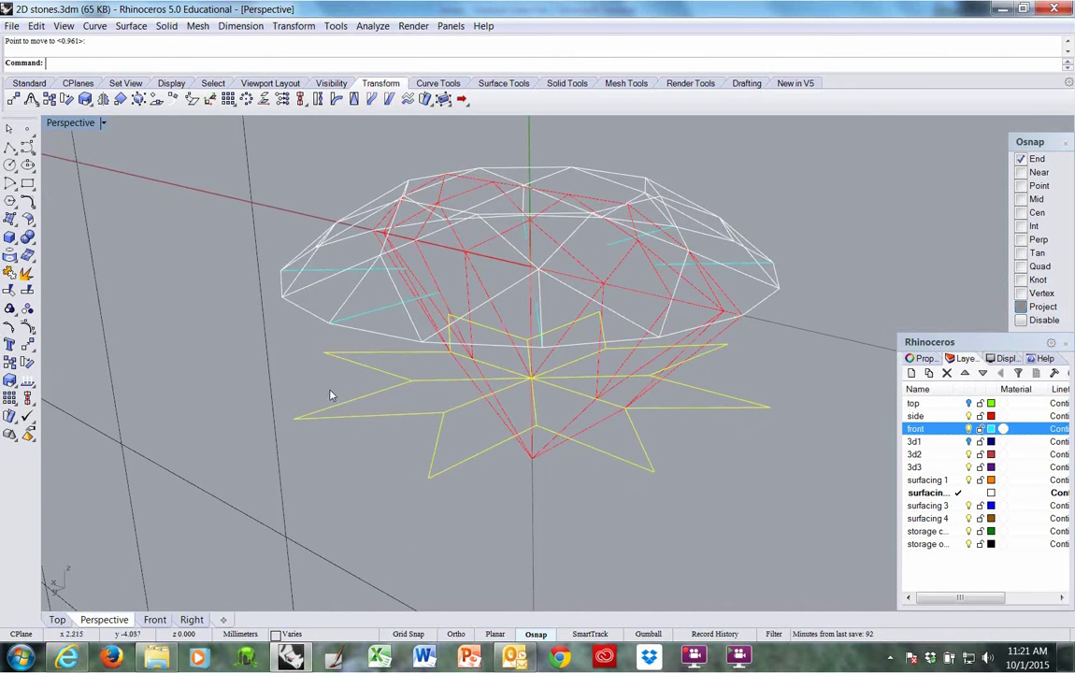
With Project snapping off, draw a polyline from a girdle corner through one inner kite corner and the culet to the neighbouring inner kite corner.
{"action": "left_click", "coordinate": [10, 148]}
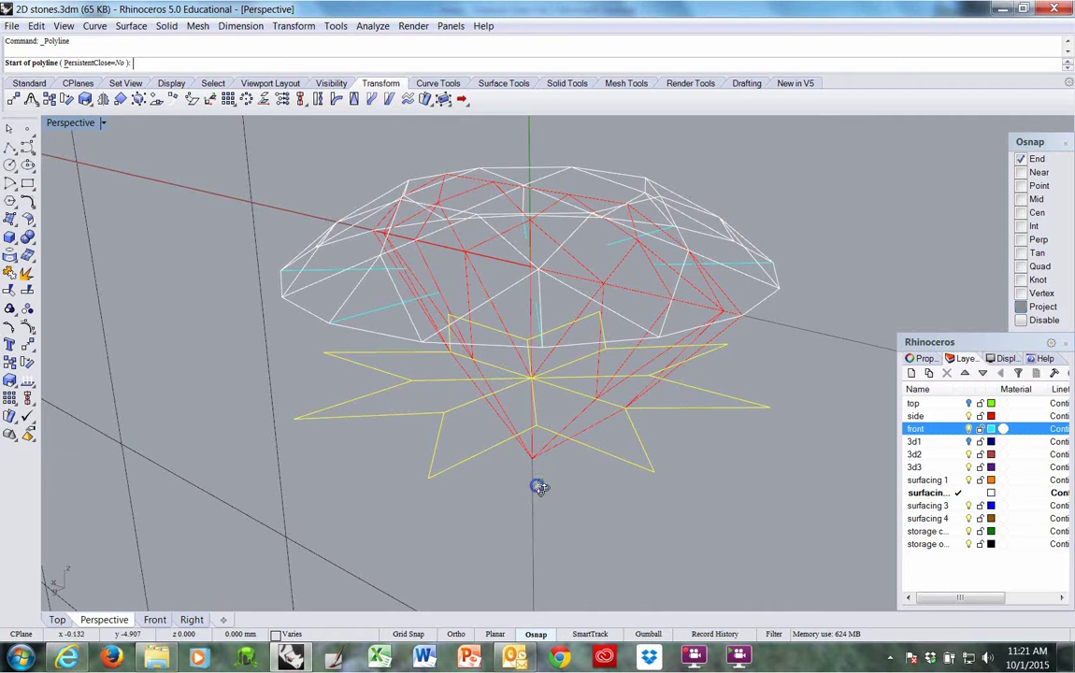
{"action": "right_click_drag", "start_coordinate": [539, 487], "coordinate": [569, 490]}
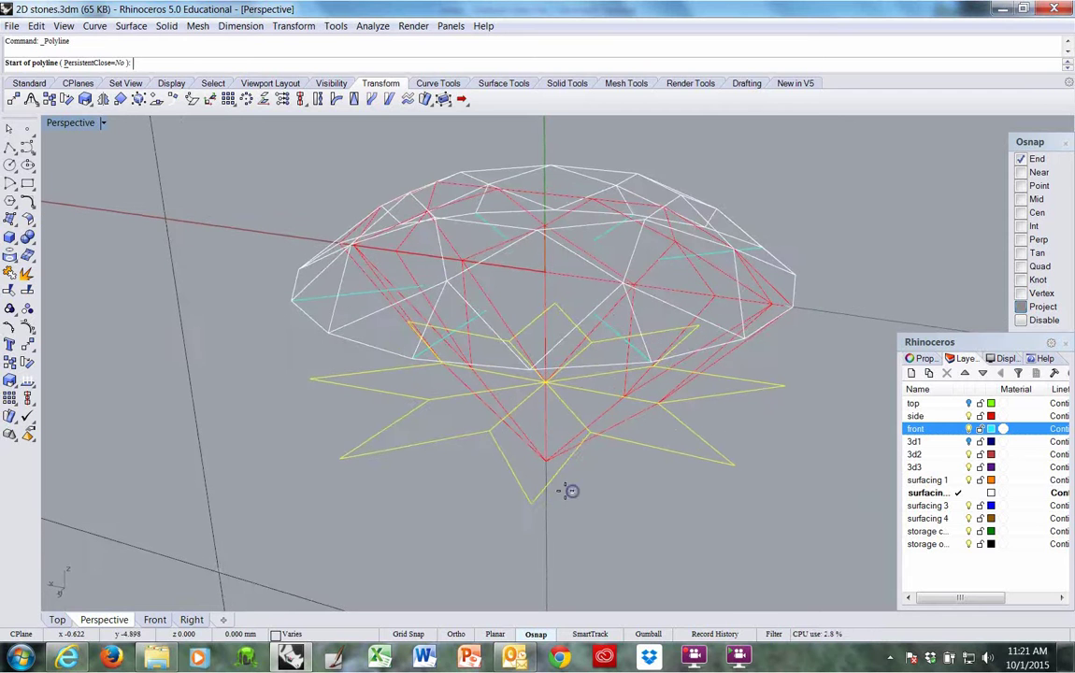
{"action": "right_click_drag", "start_coordinate": [588, 367], "coordinate": [526, 394]}
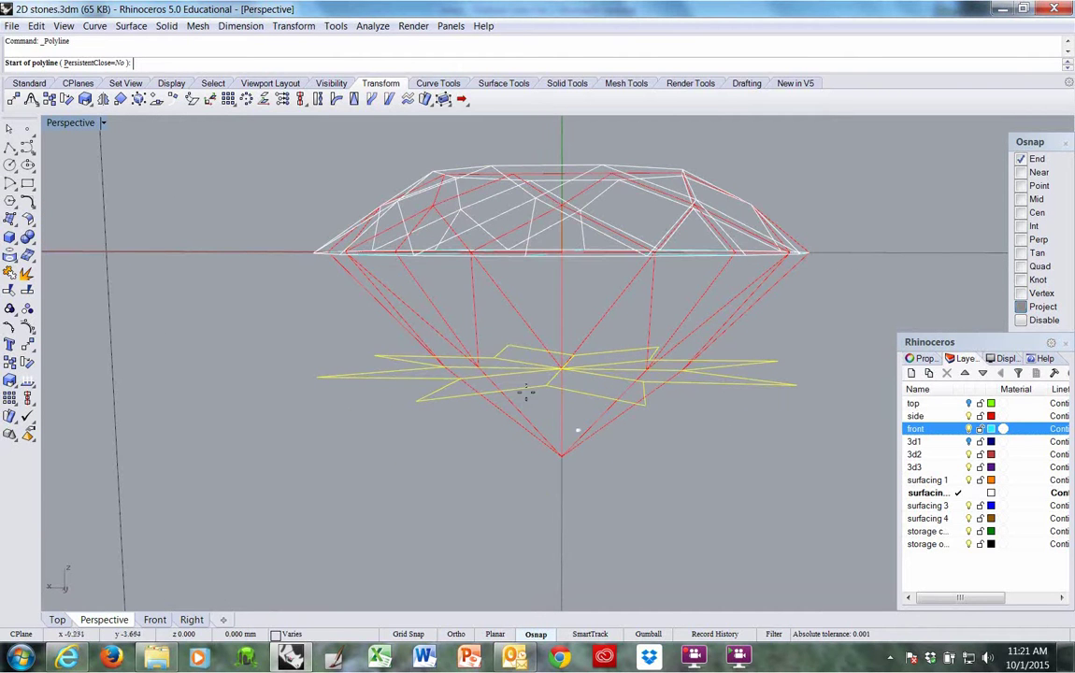
{"action": "right_click_drag", "start_coordinate": [643, 467], "coordinate": [632, 473]}
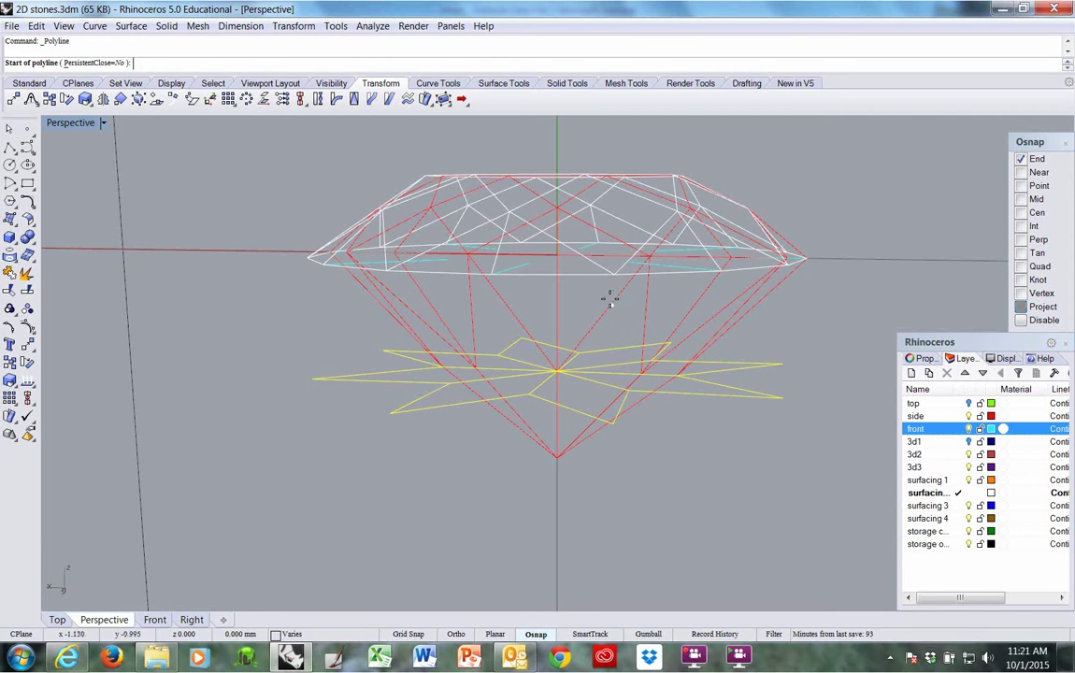
{"action": "right_click_drag", "start_coordinate": [606, 278], "coordinate": [687, 296]}
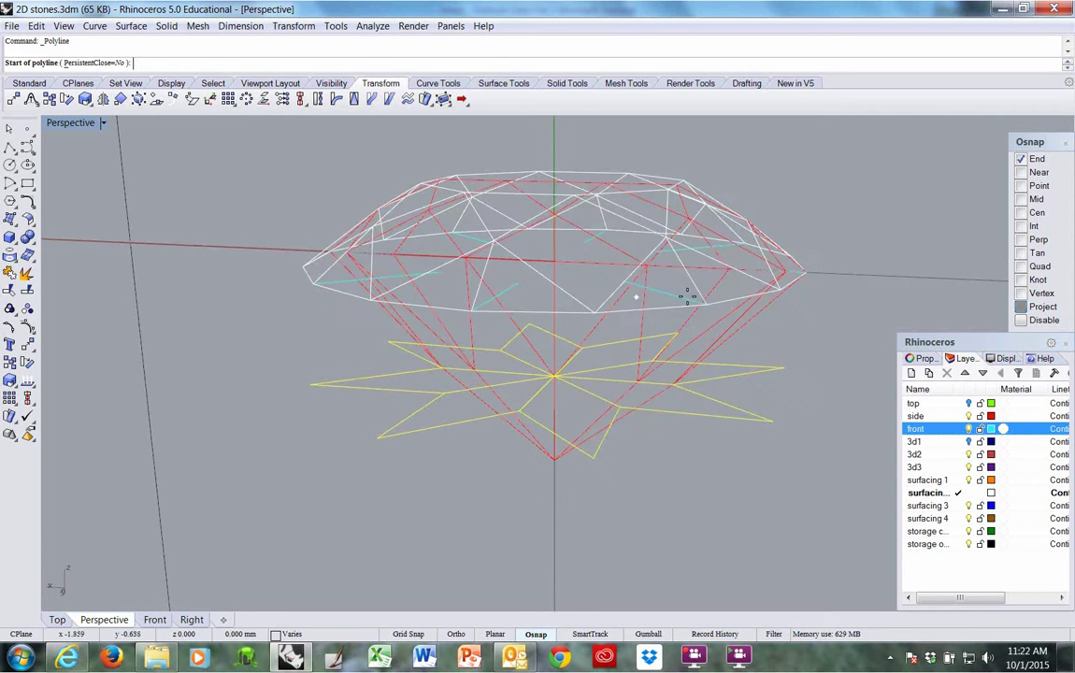
{"action": "right_click_drag", "start_coordinate": [768, 380], "coordinate": [620, 372]}
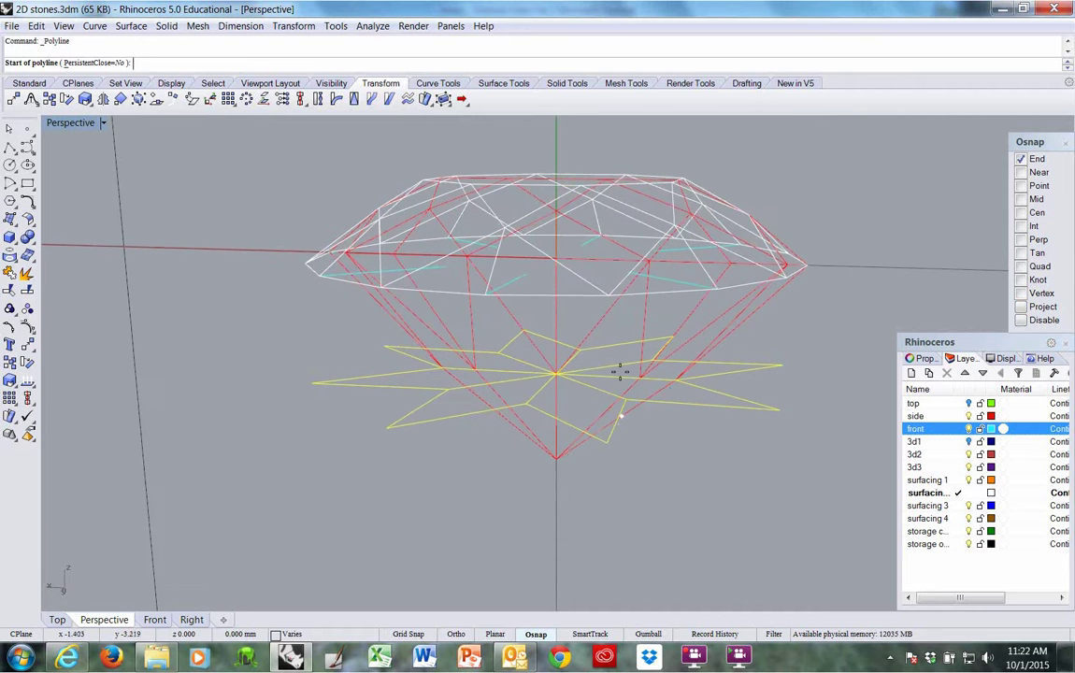
{"action": "left_click", "coordinate": [608, 297]}
{"action": "right_click_drag", "start_coordinate": [576, 351], "coordinate": [552, 374]}
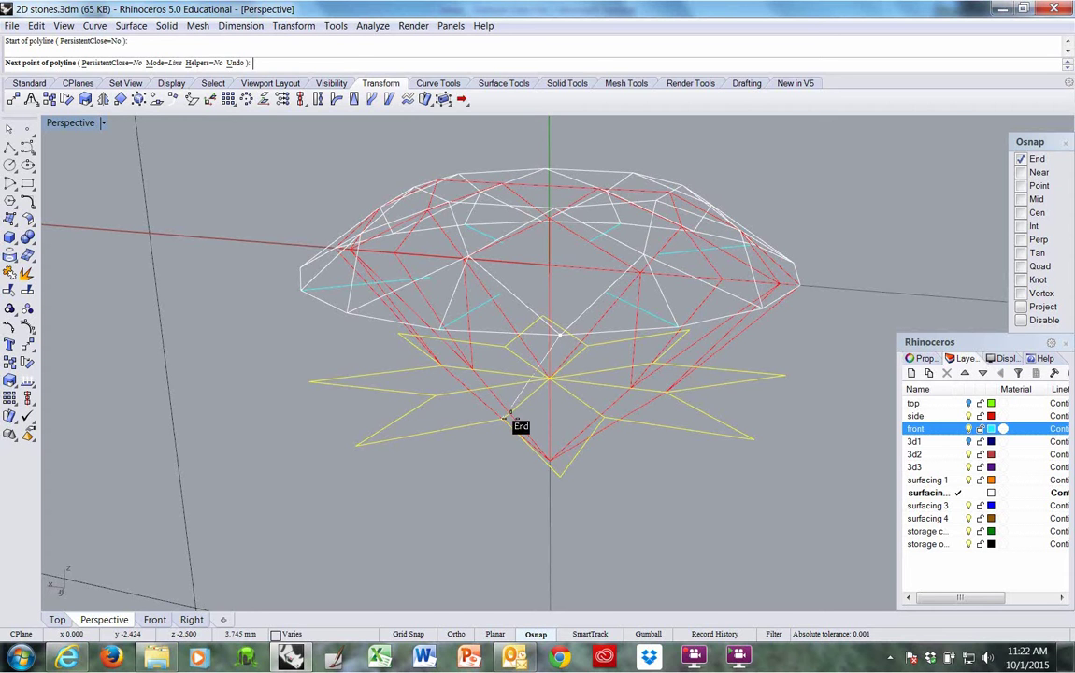
{"action": "left_click", "coordinate": [511, 418]}
{"action": "right_click_drag", "start_coordinate": [508, 418], "coordinate": [521, 381]}
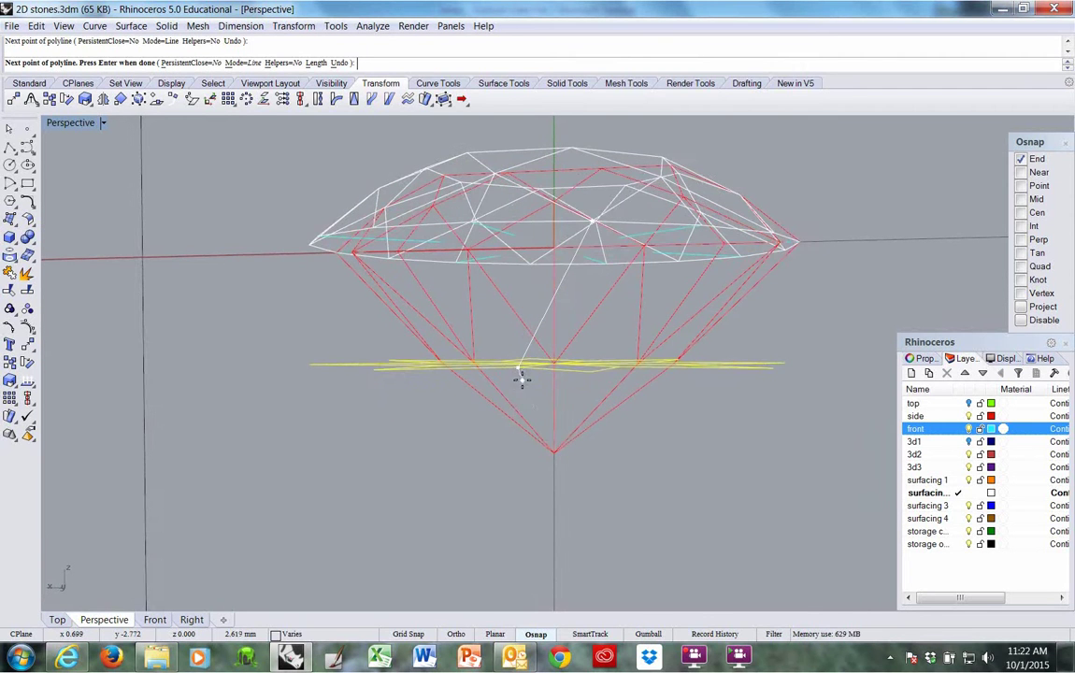
{"action": "left_click", "coordinate": [551, 447]}
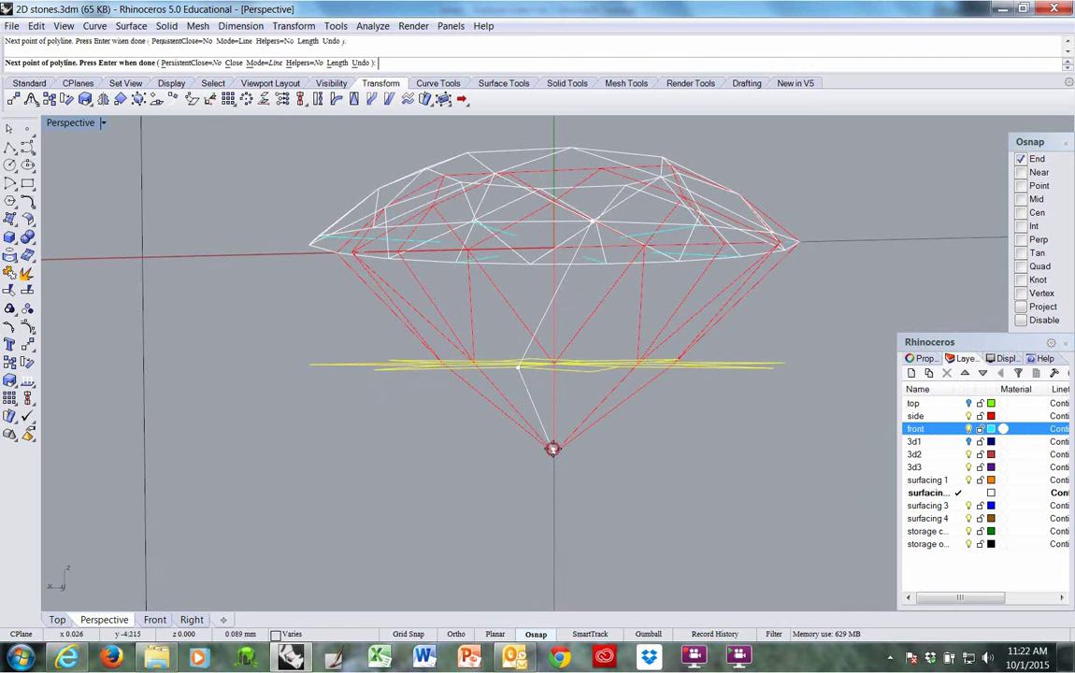
{"action": "right_click_drag", "start_coordinate": [559, 446], "coordinate": [550, 469]}
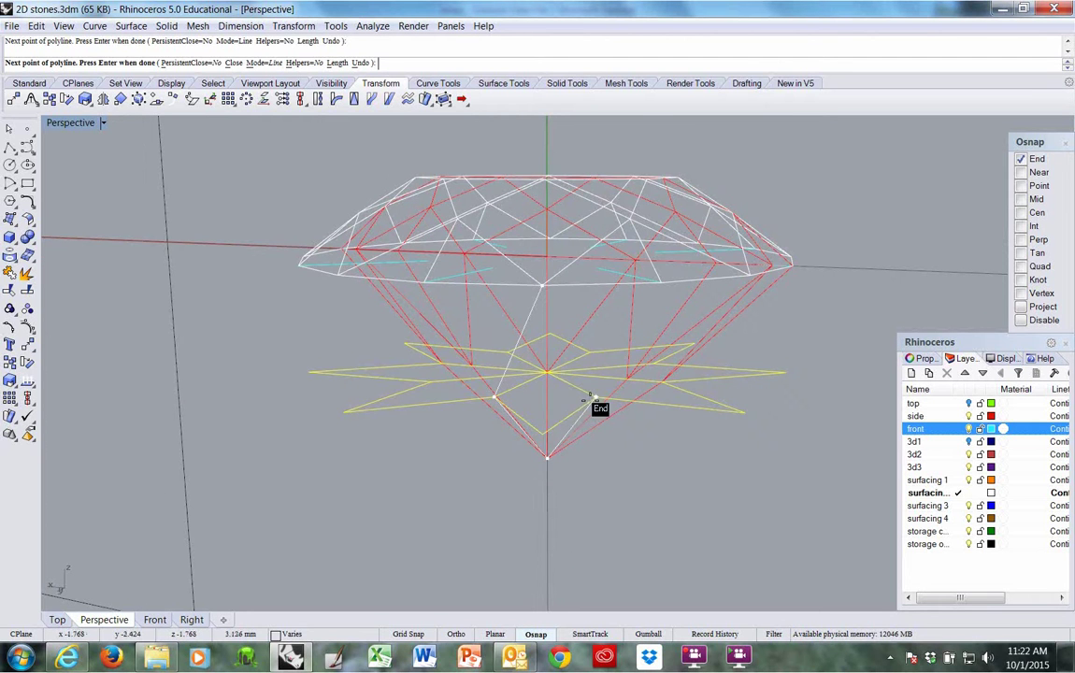
{"action": "left_click", "coordinate": [594, 398]}
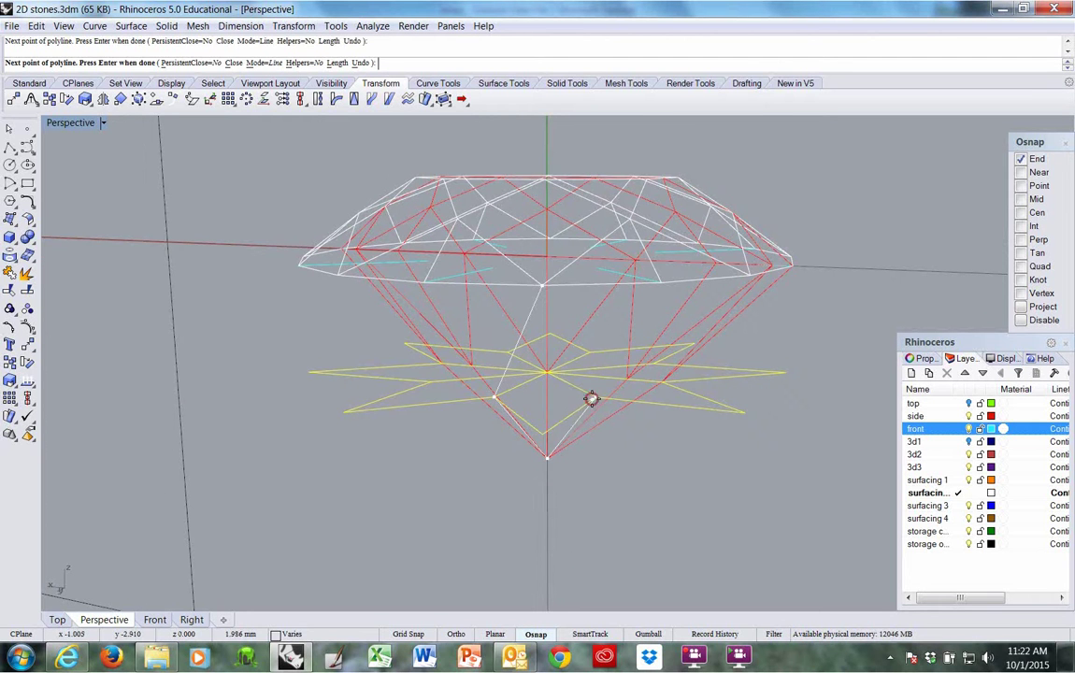
Close the facet polyline at its girdle starting point, undoing the misplaced closing point and snapping it again.
{"action": "left_click", "coordinate": [556, 306]}
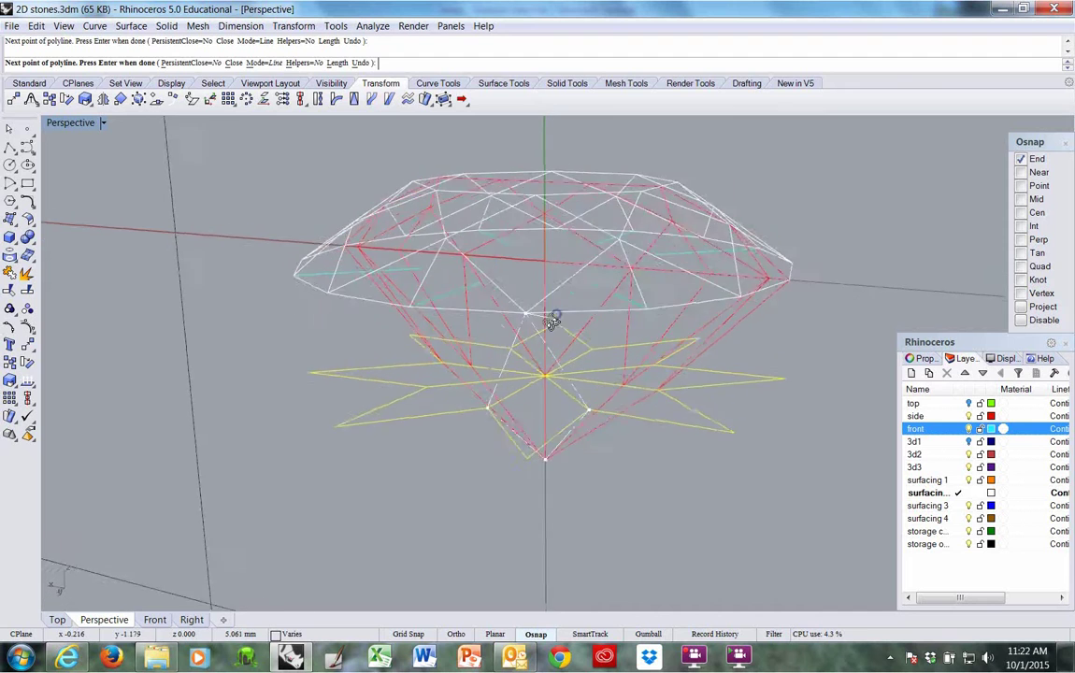
{"action": "right_click_drag", "start_coordinate": [552, 317], "coordinate": [598, 410]}
{"action": "scroll", "coordinate": [608, 365], "scroll_direction": "up", "scroll_amount": 5}
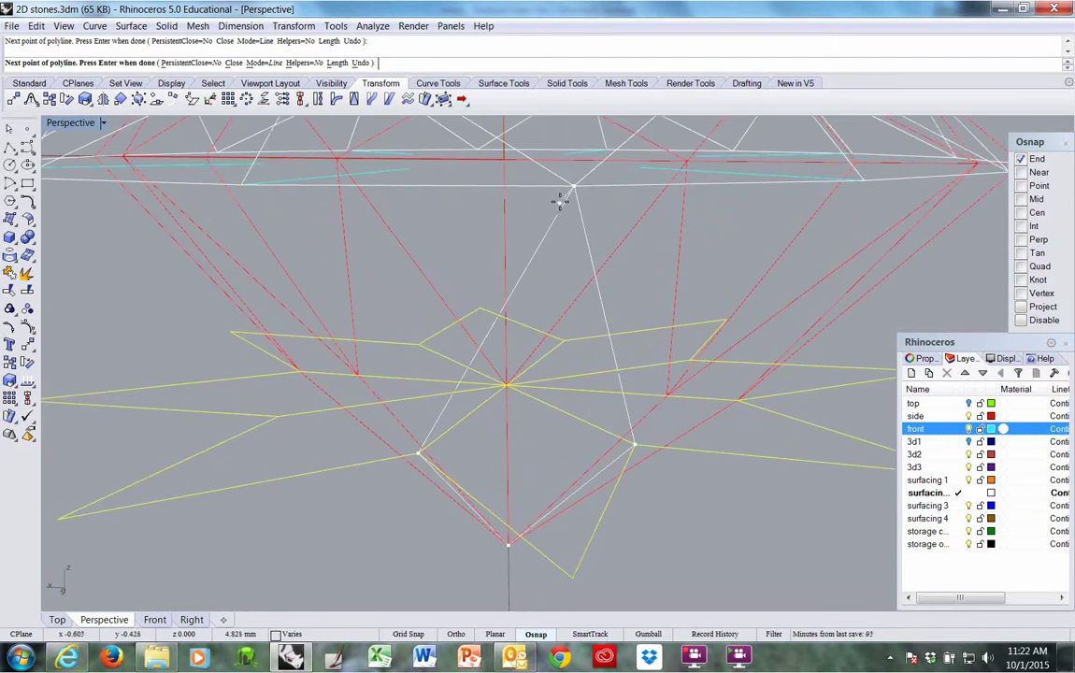
{"action": "scroll", "coordinate": [559, 202], "scroll_direction": "up", "scroll_amount": 5}
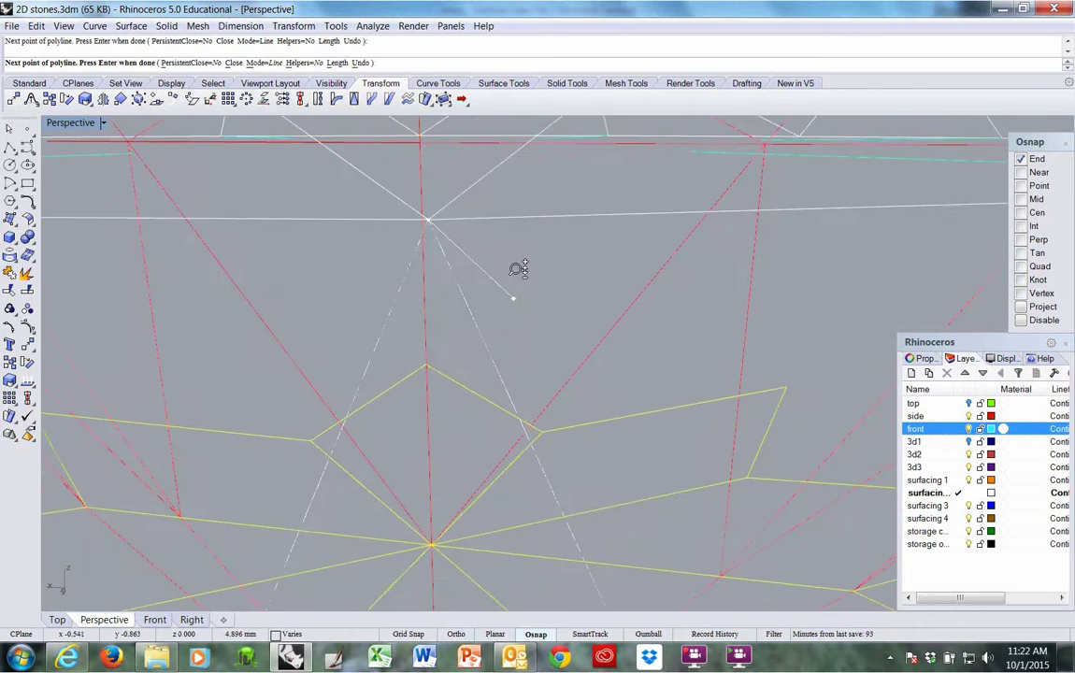
{"action": "scroll", "coordinate": [505, 276], "scroll_direction": "up", "scroll_amount": 4}
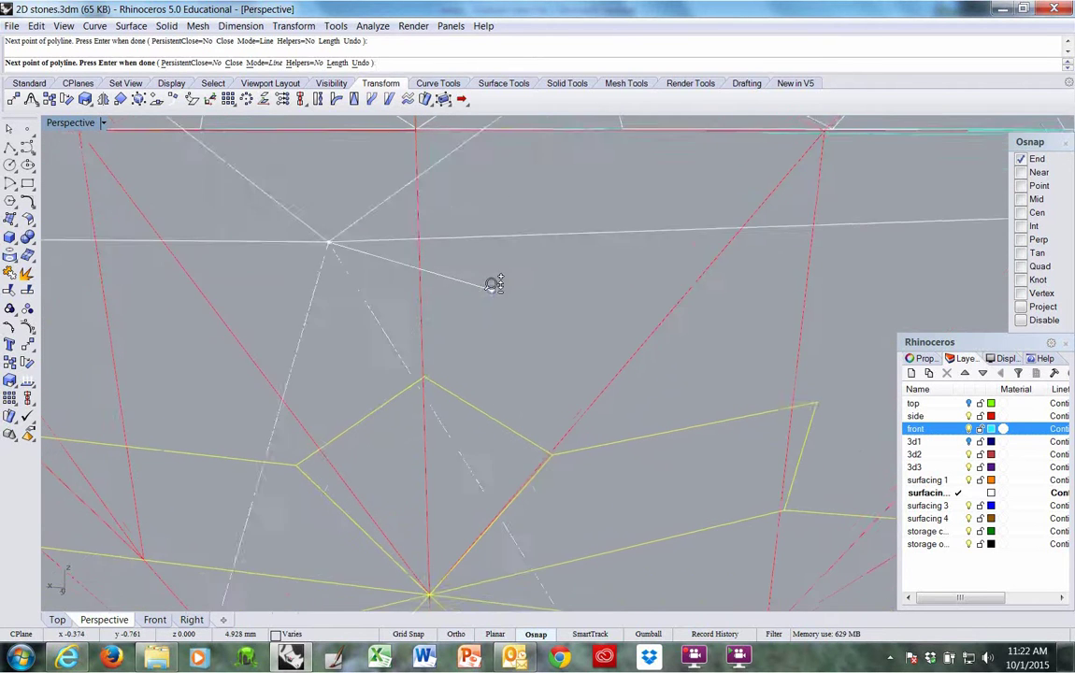
{"action": "scroll", "coordinate": [493, 286], "scroll_direction": "down", "scroll_amount": 2}
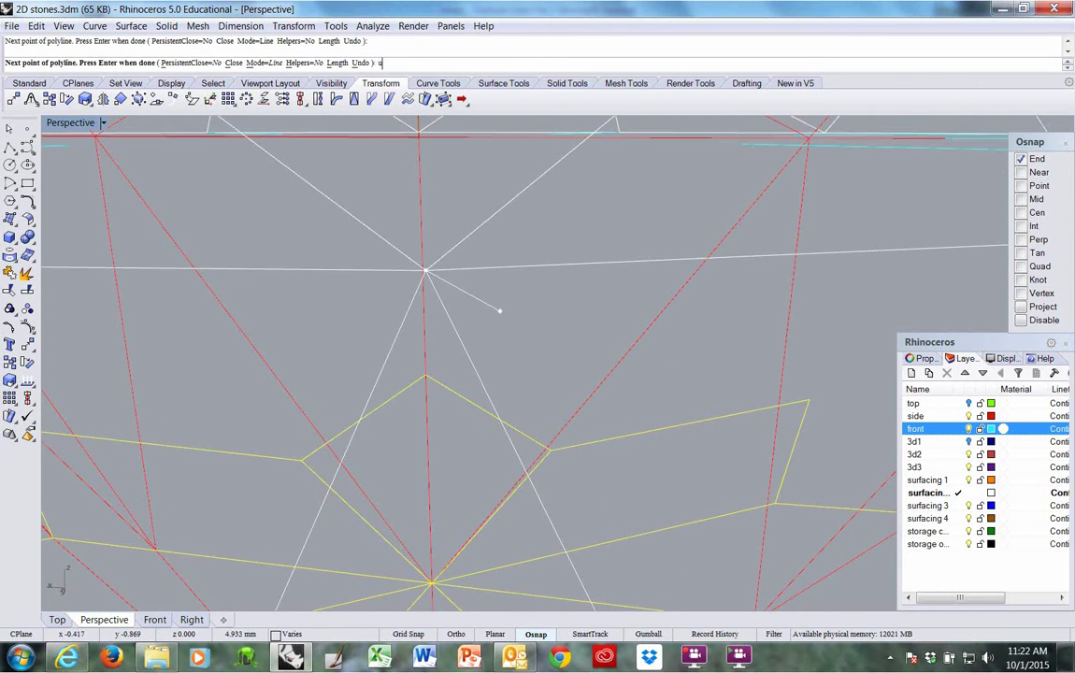
{"action": "key", "text": "Return"}
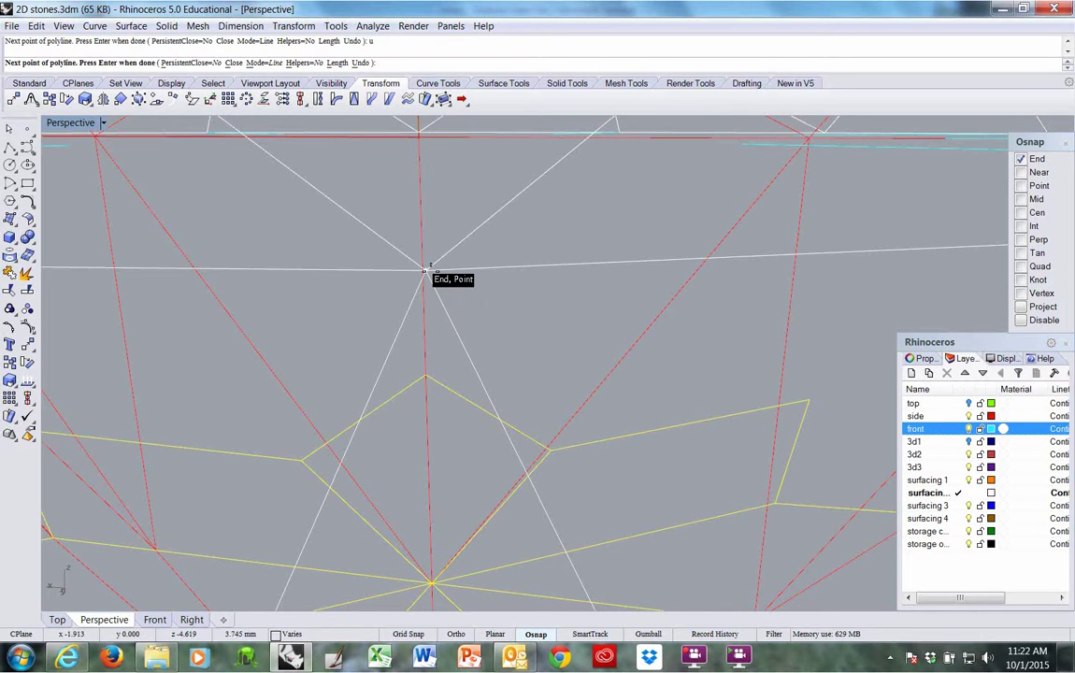
{"action": "key", "text": "Return"}
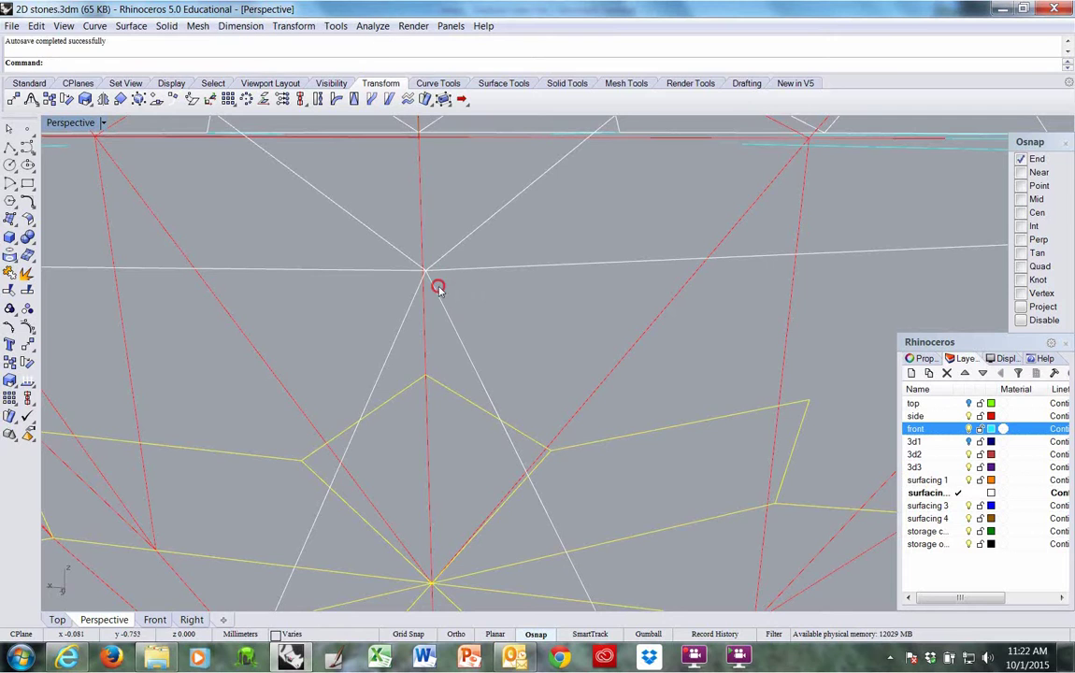
With the front layer off, select the closed pavilion kite facet and set the construction plane to world Top.
{"action": "left_click", "coordinate": [436, 288]}
{"action": "scroll", "coordinate": [441, 296], "scroll_direction": "down", "scroll_amount": 6}
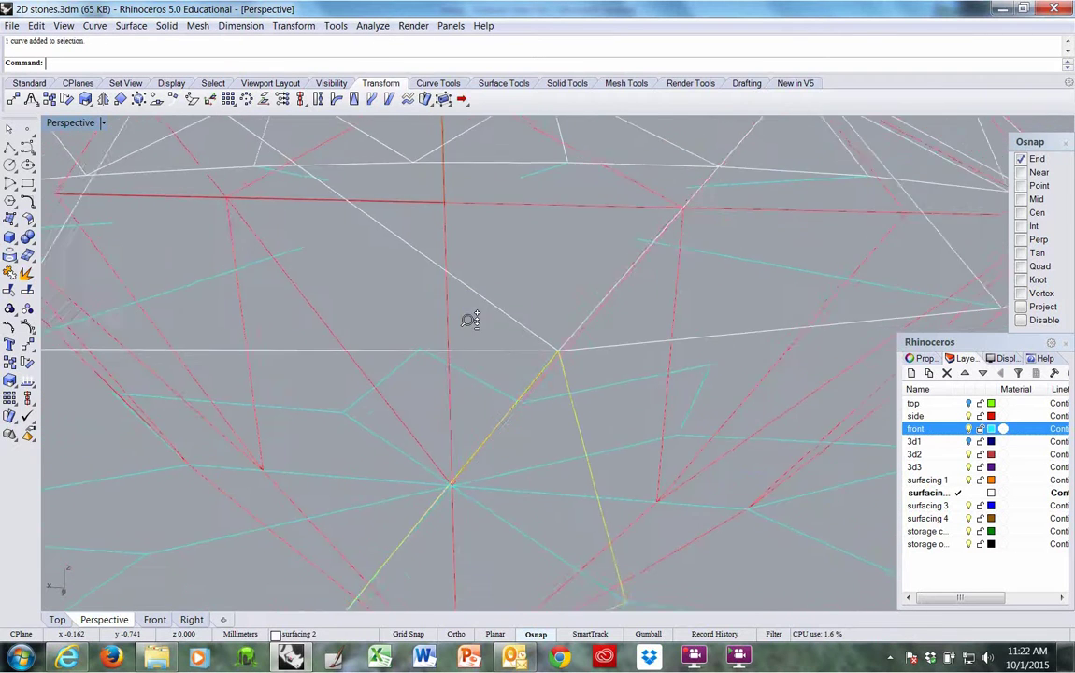
{"action": "scroll", "coordinate": [472, 325], "scroll_direction": "down", "scroll_amount": 8}
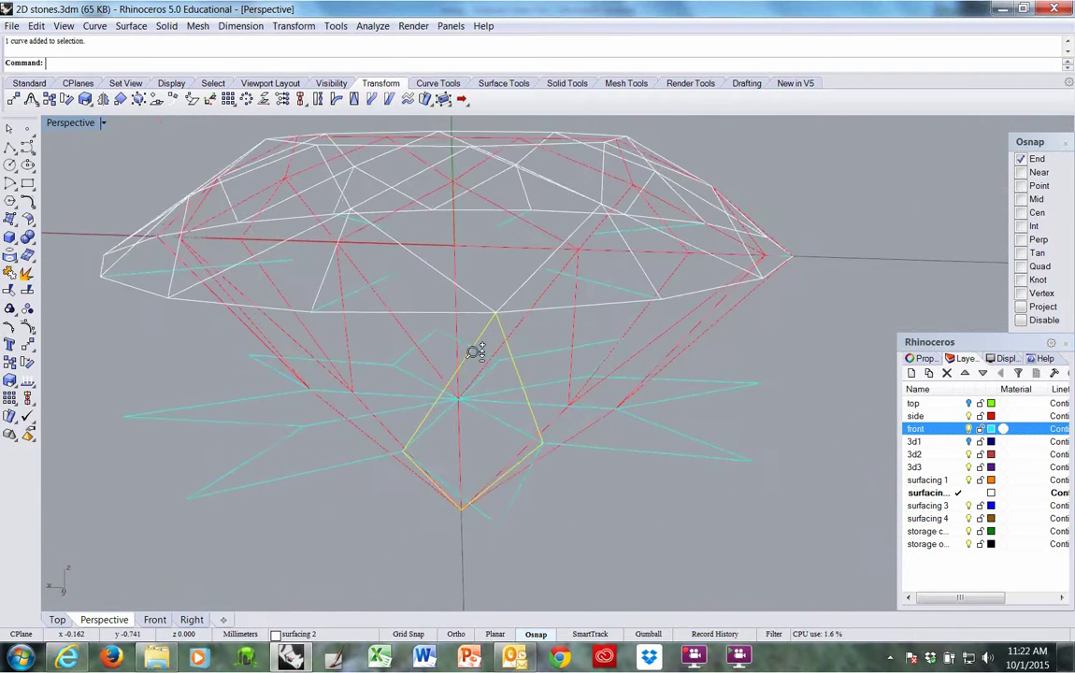
{"action": "right_click_drag", "start_coordinate": [568, 489], "coordinate": [528, 466]}
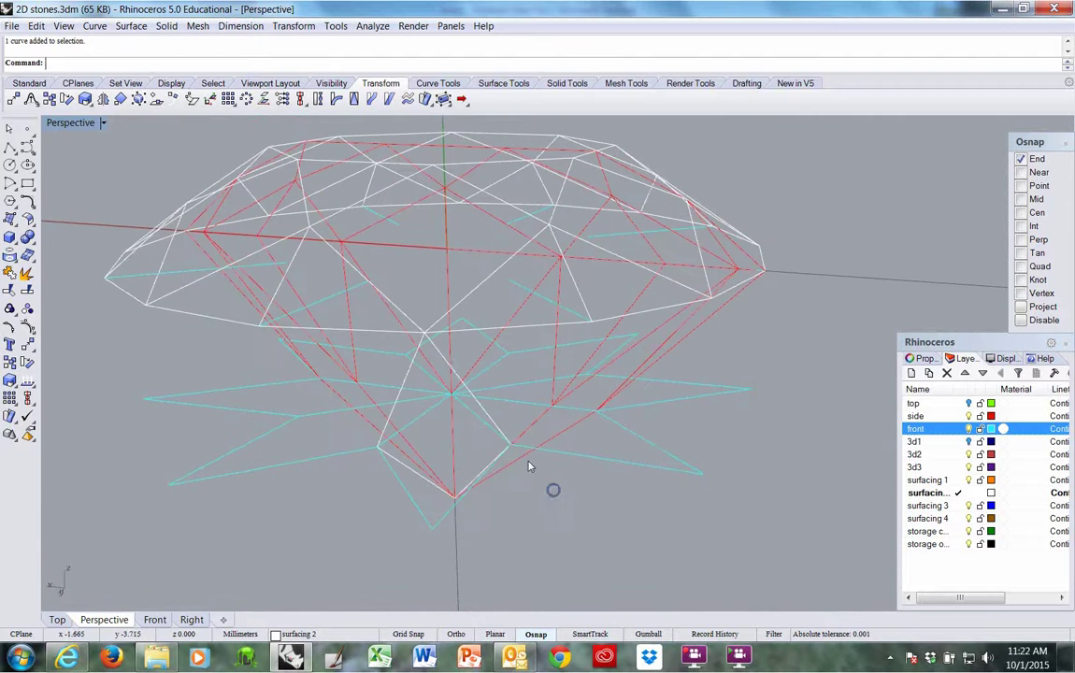
{"action": "left_click", "coordinate": [443, 356]}
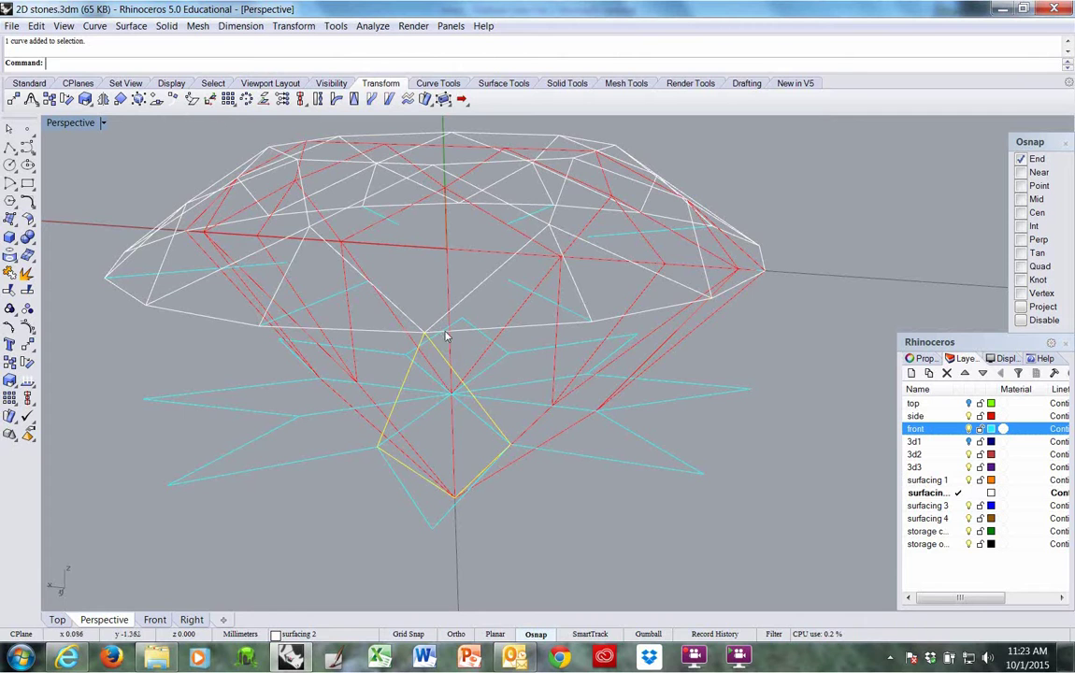
{"action": "right_click_drag", "start_coordinate": [446, 333], "coordinate": [475, 336]}
{"action": "scroll", "coordinate": [453, 280], "scroll_direction": "up", "scroll_amount": 2}
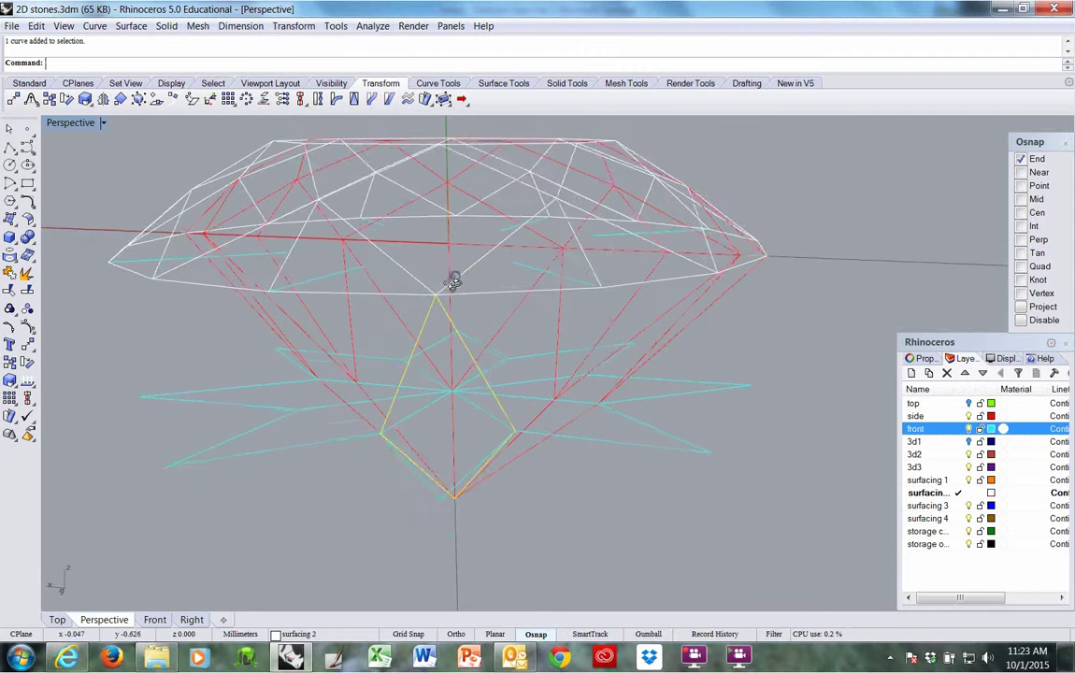
{"action": "scroll", "coordinate": [445, 285], "scroll_direction": "up", "scroll_amount": 5}
{"action": "scroll", "coordinate": [457, 252], "scroll_direction": "down", "scroll_amount": 5}
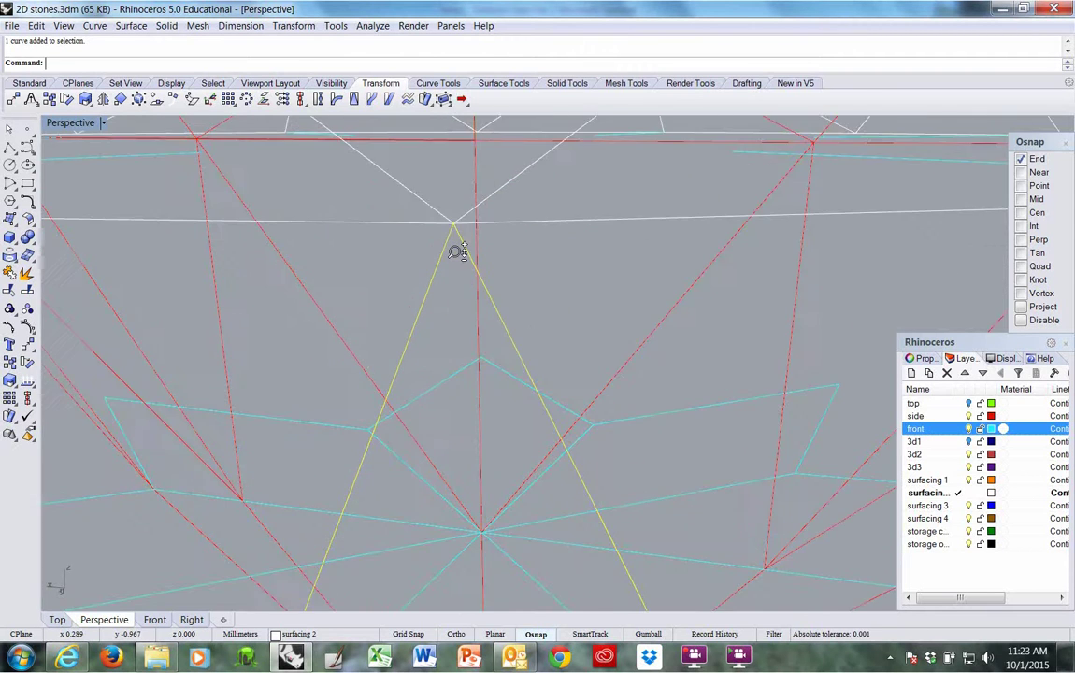
{"action": "right_click_drag", "start_coordinate": [435, 331], "coordinate": [600, 436]}
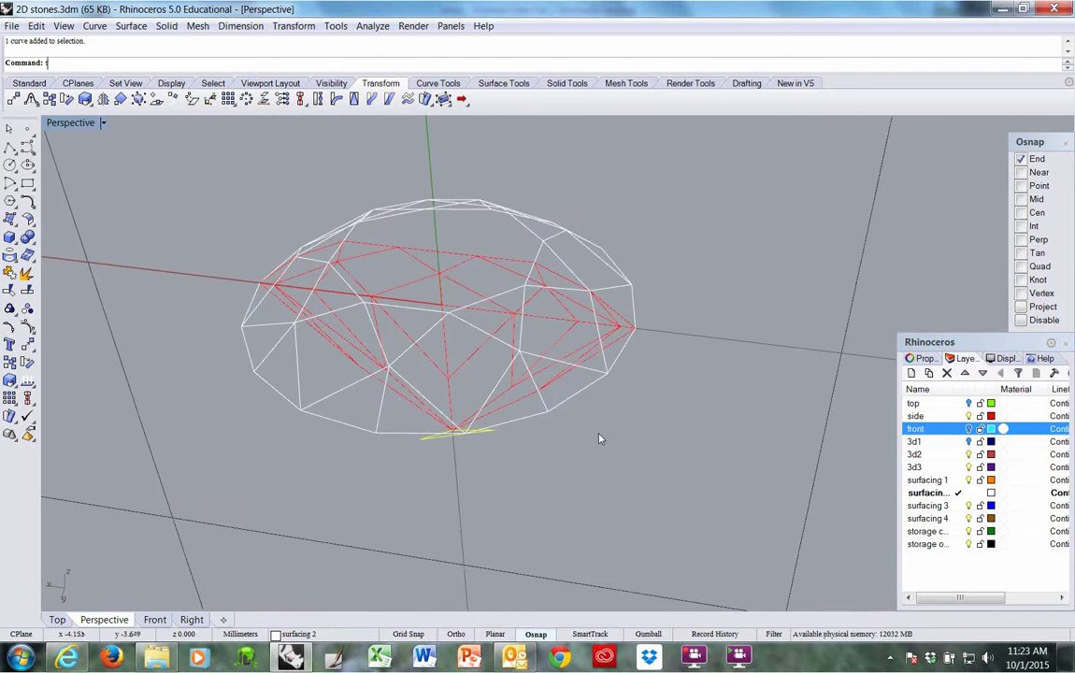
{"action": "right_click_drag", "start_coordinate": [601, 437], "coordinate": [598, 467]}
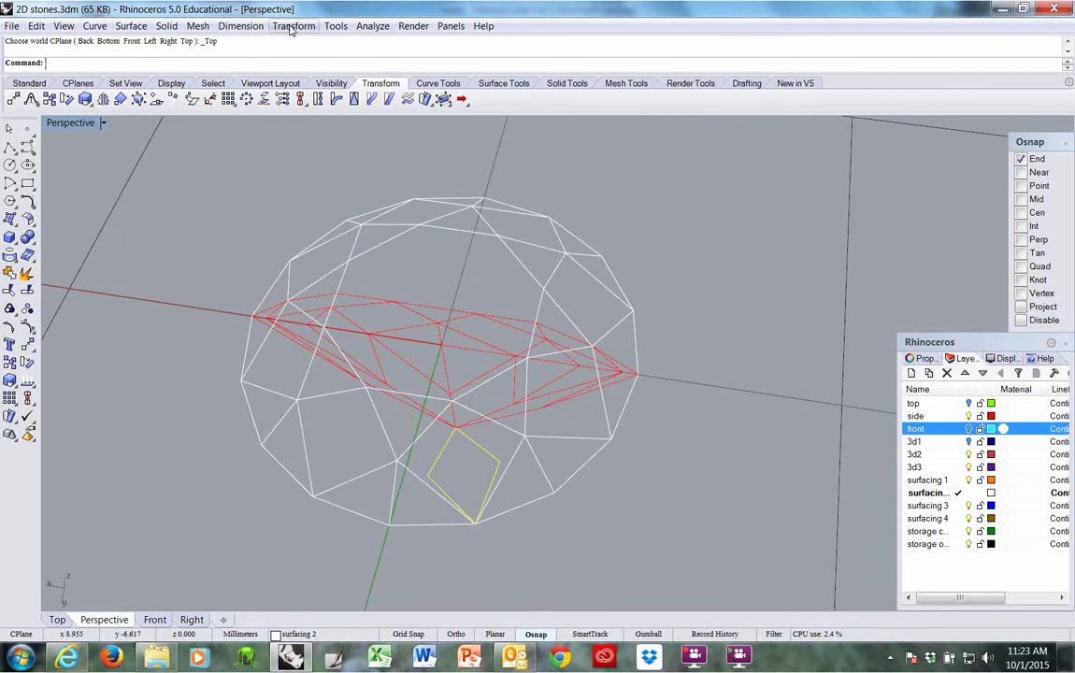
Polar-array the pavilion kite facet around the origin with 8 items over 360 degrees.
{"action": "left_click", "coordinate": [247, 99]}
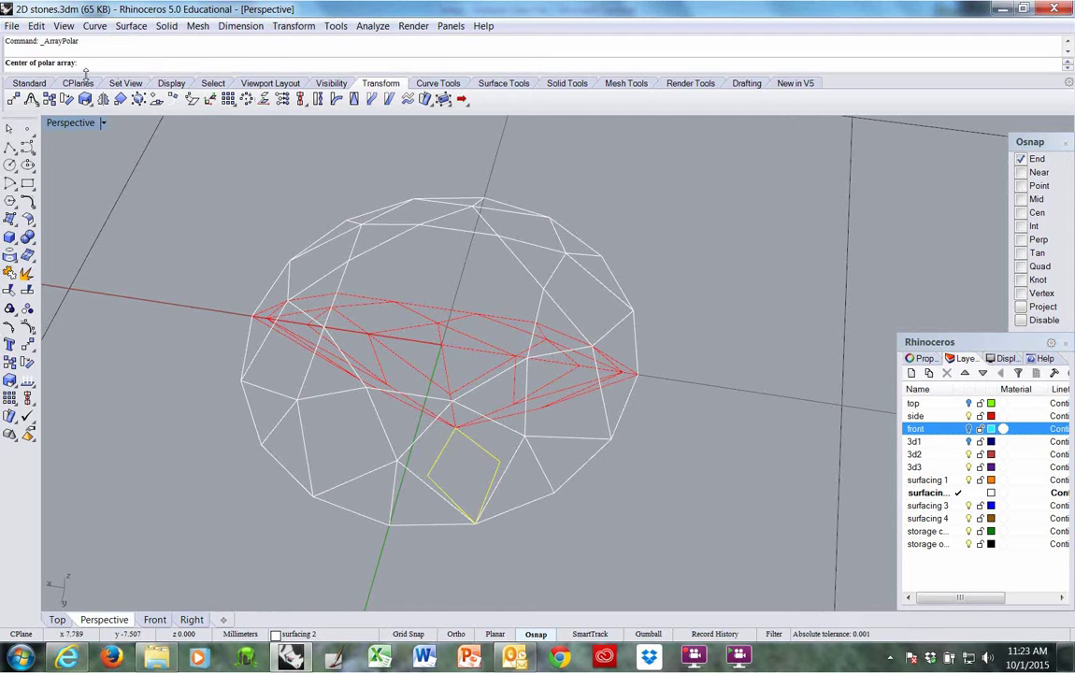
{"action": "type", "text": "0"}
{"action": "key", "text": "Return"}
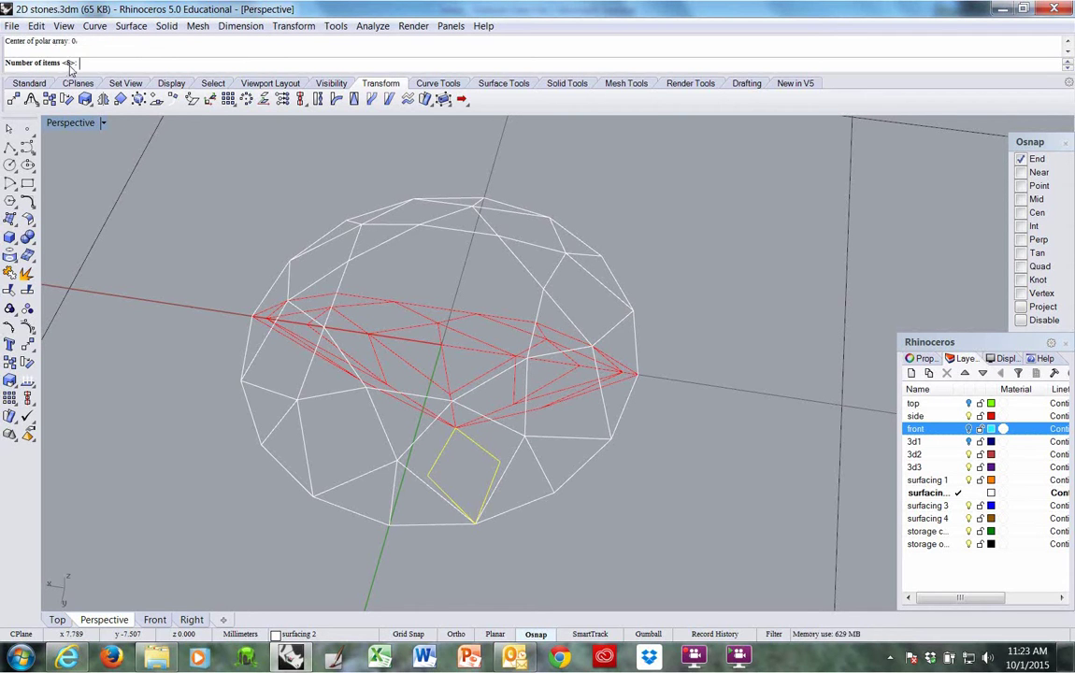
{"action": "key", "text": "Return"}
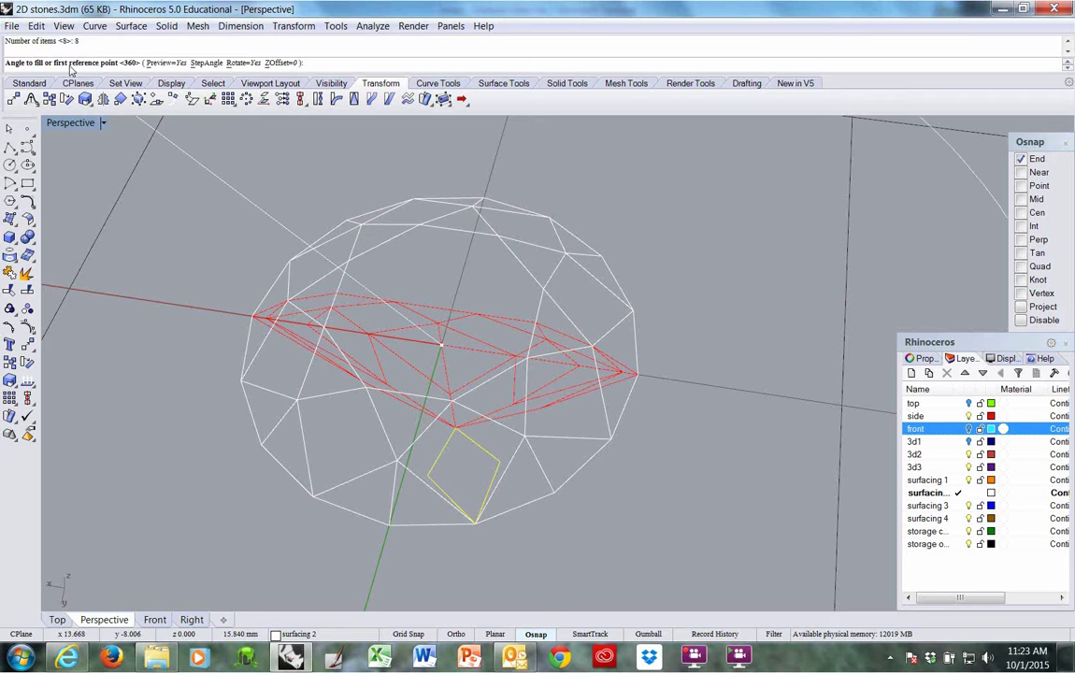
{"action": "key", "text": "Return"}
{"action": "key", "text": "Return"}
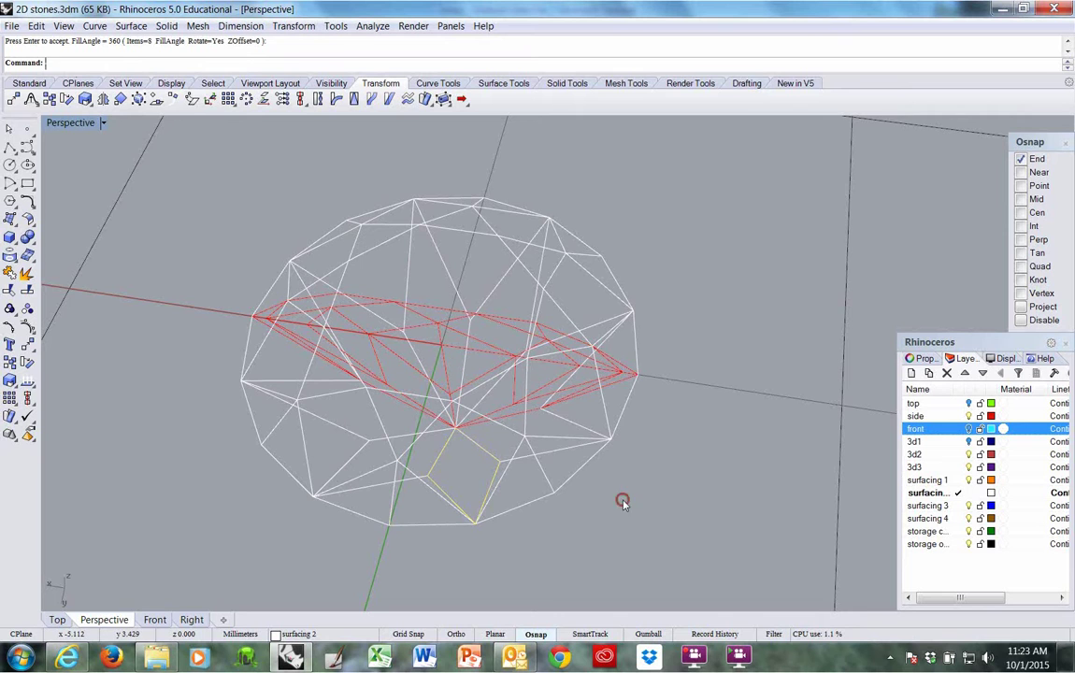
Turn the front layer back on and hide its flat kite outlines.
{"action": "right_click_drag", "start_coordinate": [623, 503], "coordinate": [500, 449]}
{"action": "left_click", "coordinate": [590, 400]}
{"action": "key", "text": "ctrl+h"}
{"action": "right_click_drag", "start_coordinate": [361, 441], "coordinate": [294, 385]}
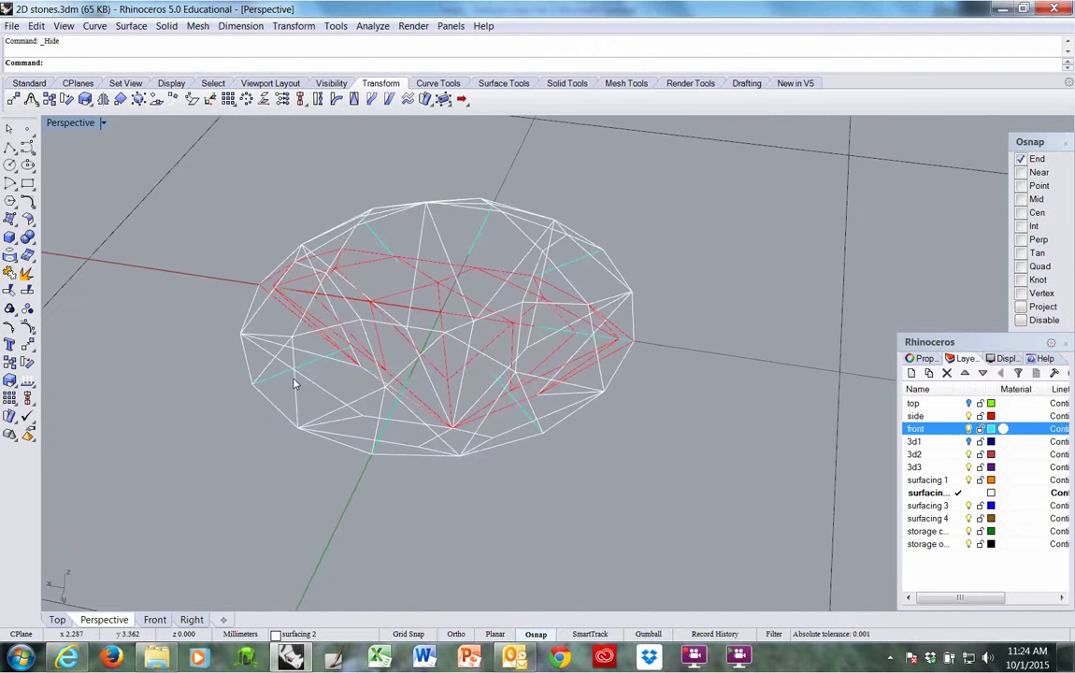
Draw a line from the front layer's girdle corner on the Y axis to the neighbouring pavilion kite's side corner.
{"action": "left_click", "coordinate": [436, 83]}
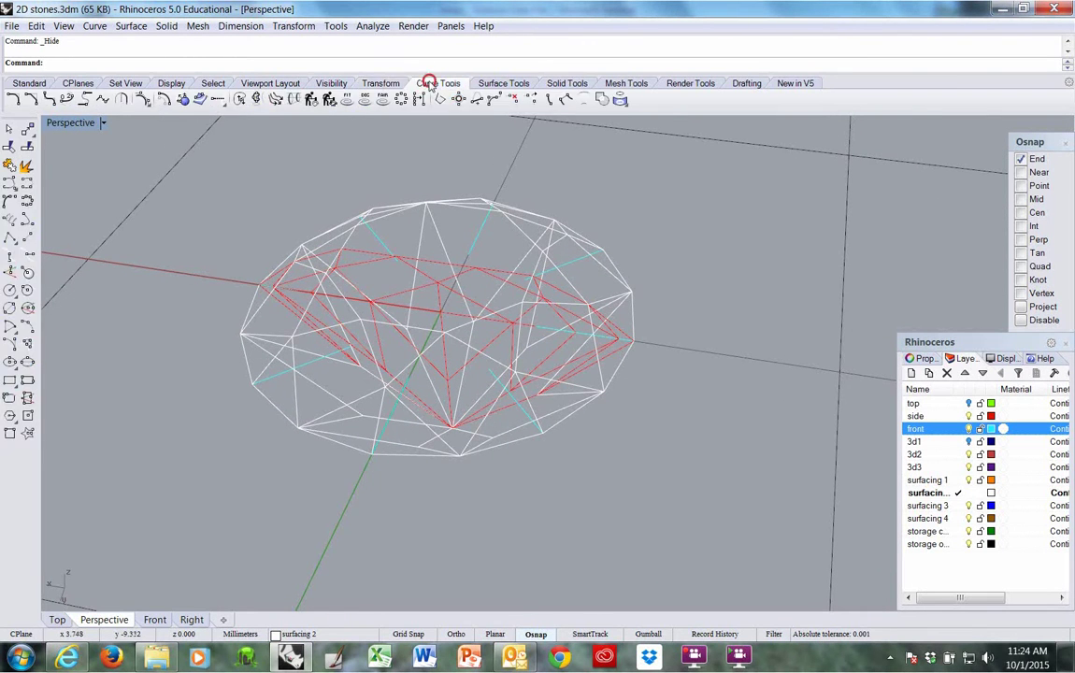
{"action": "left_click", "coordinate": [26, 238]}
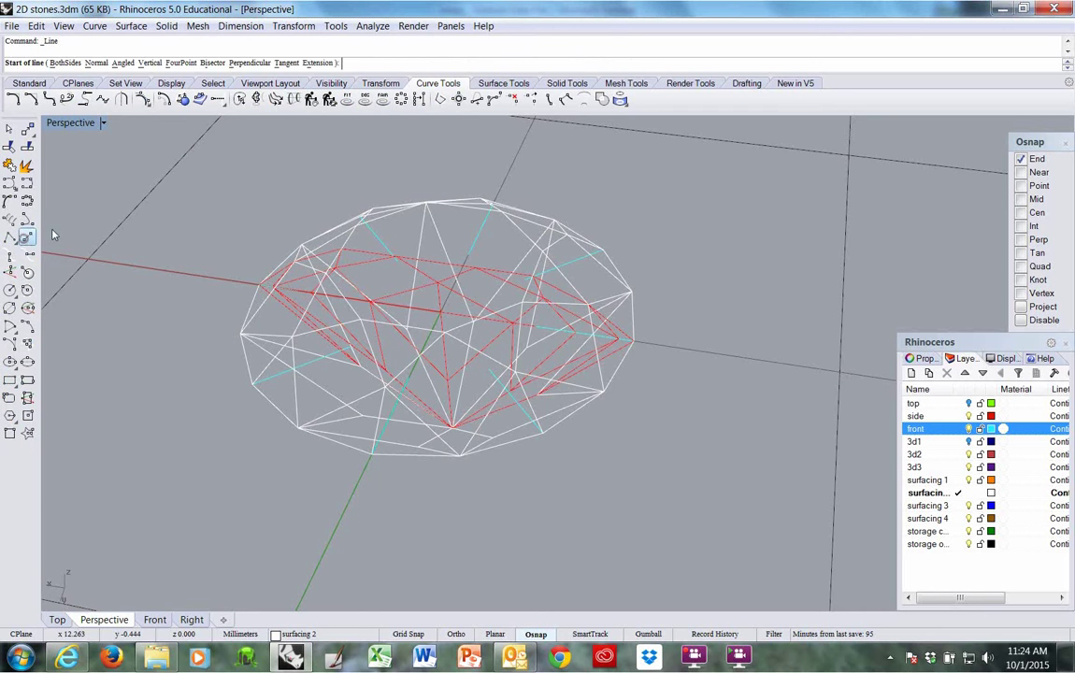
{"action": "mouse_move", "coordinate": [547, 486]}
{"action": "right_mouse_down"}
{"action": "mouse_move", "coordinate": [523, 493]}
{"action": "mouse_move", "coordinate": [499, 468]}
{"action": "mouse_move", "coordinate": [508, 470]}
{"action": "mouse_move", "coordinate": [348, 454]}
{"action": "mouse_move", "coordinate": [339, 356]}
{"action": "mouse_move", "coordinate": [377, 366]}
{"action": "right_mouse_up"}
{"action": "left_click", "coordinate": [312, 385]}
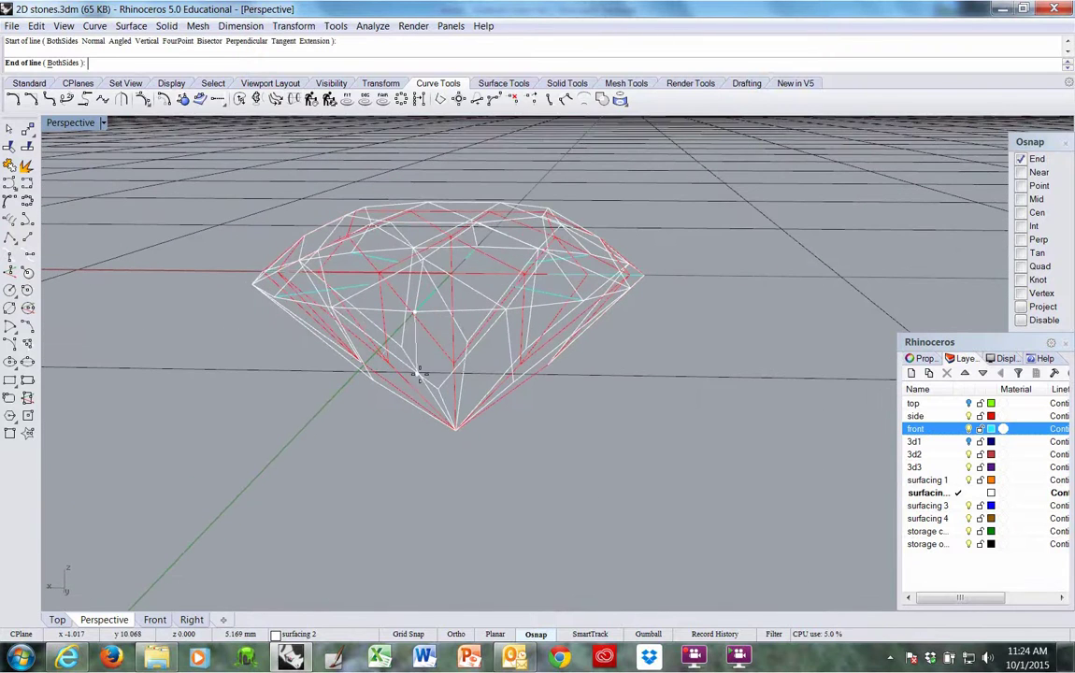
{"action": "left_click", "coordinate": [432, 445]}
{"action": "right_click_drag", "start_coordinate": [432, 446], "coordinate": [456, 334]}
{"action": "left_click", "coordinate": [385, 368]}
{"action": "left_click", "coordinate": [449, 418]}
Polar-array the new girdle-to-kite line around the origin with 8 items over 360 degrees.
{"action": "left_click", "coordinate": [495, 458]}
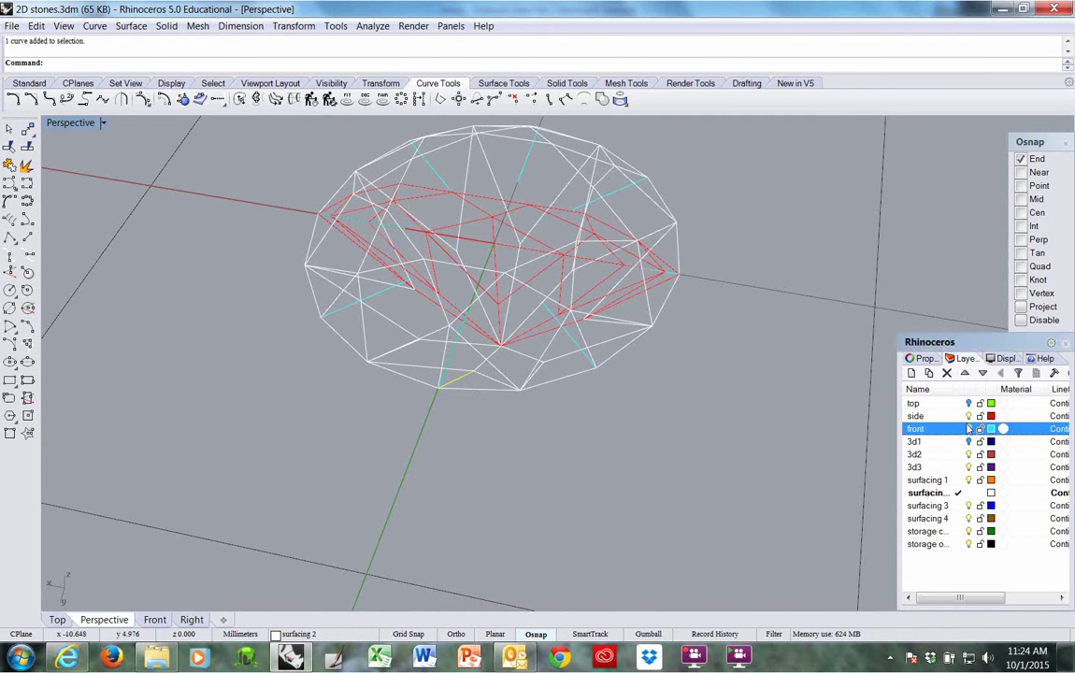
{"action": "right_click_drag", "start_coordinate": [530, 357], "coordinate": [435, 227]}
{"action": "right_click", "coordinate": [377, 62]}
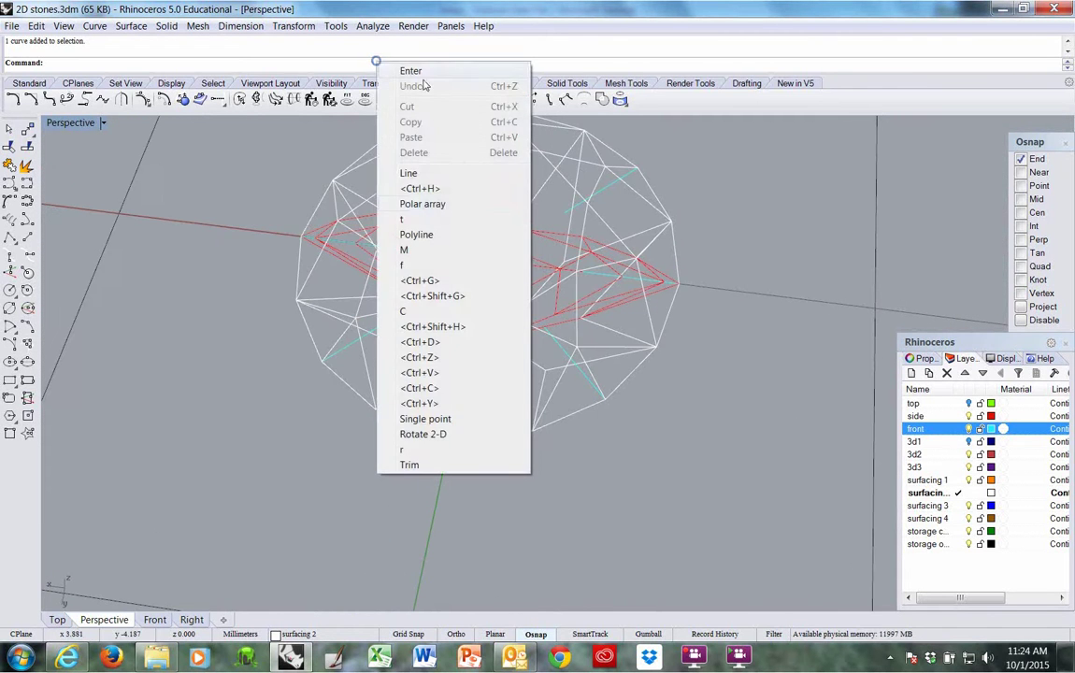
{"action": "left_click", "coordinate": [422, 204]}
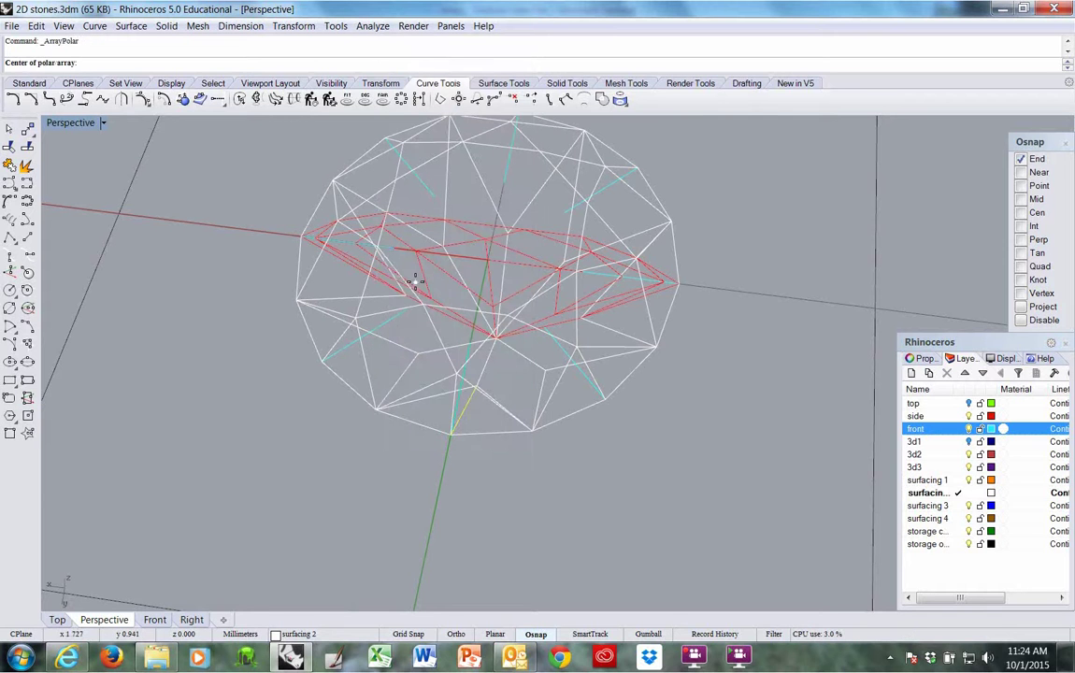
{"action": "key", "text": "Return"}
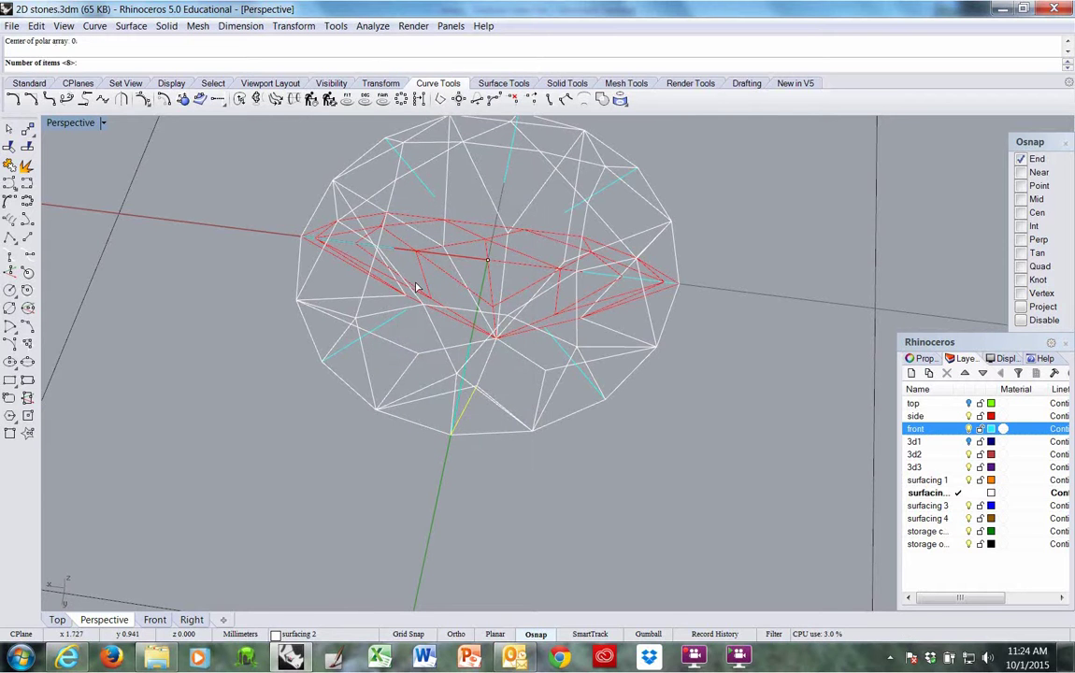
{"action": "key", "text": "Return"}
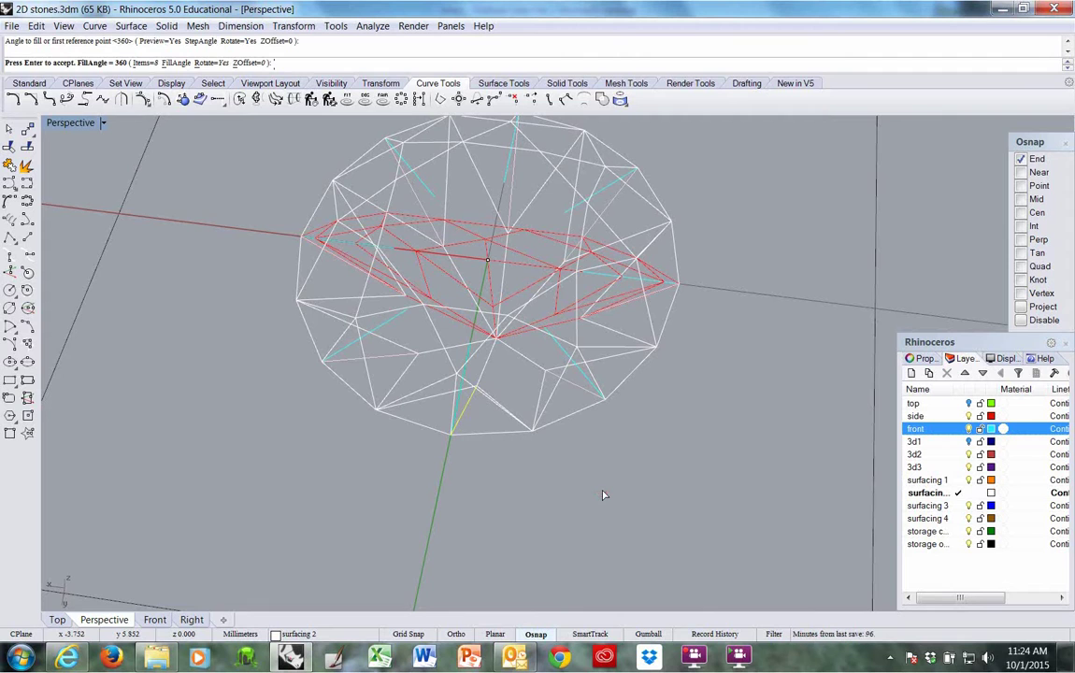
{"action": "key", "text": "Return"}
{"action": "right_click_drag", "start_coordinate": [600, 495], "coordinate": [631, 410]}
{"action": "right_click_drag", "start_coordinate": [690, 468], "coordinate": [613, 484]}
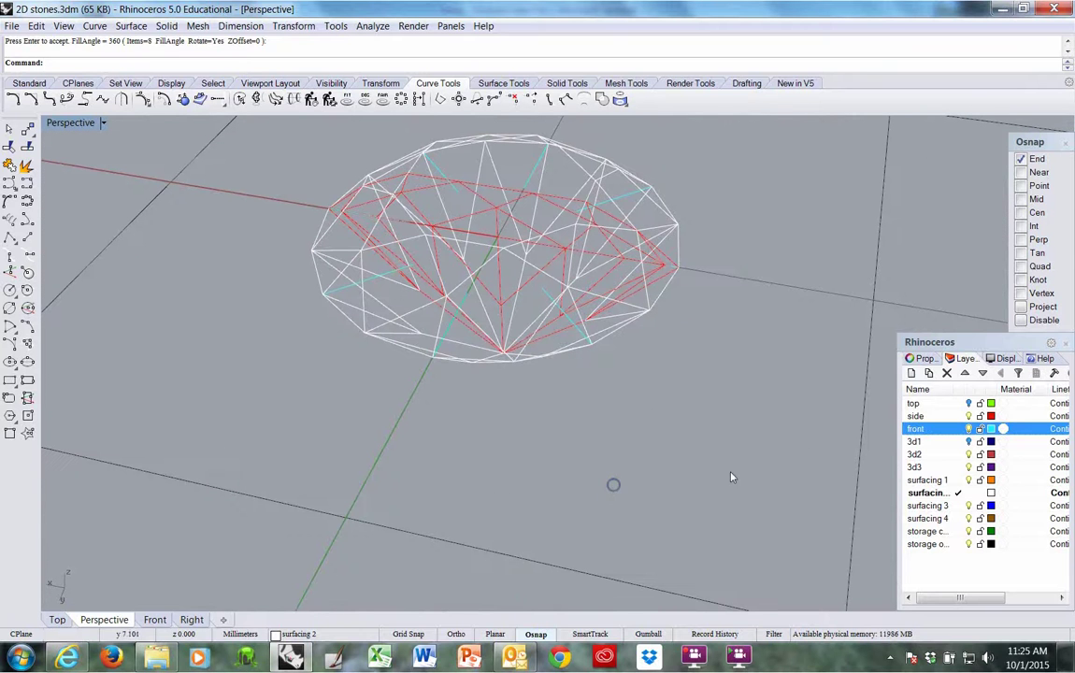
Make surfacing 1 the current layer and turn off surfacing 2.
{"action": "left_click", "coordinate": [958, 480]}
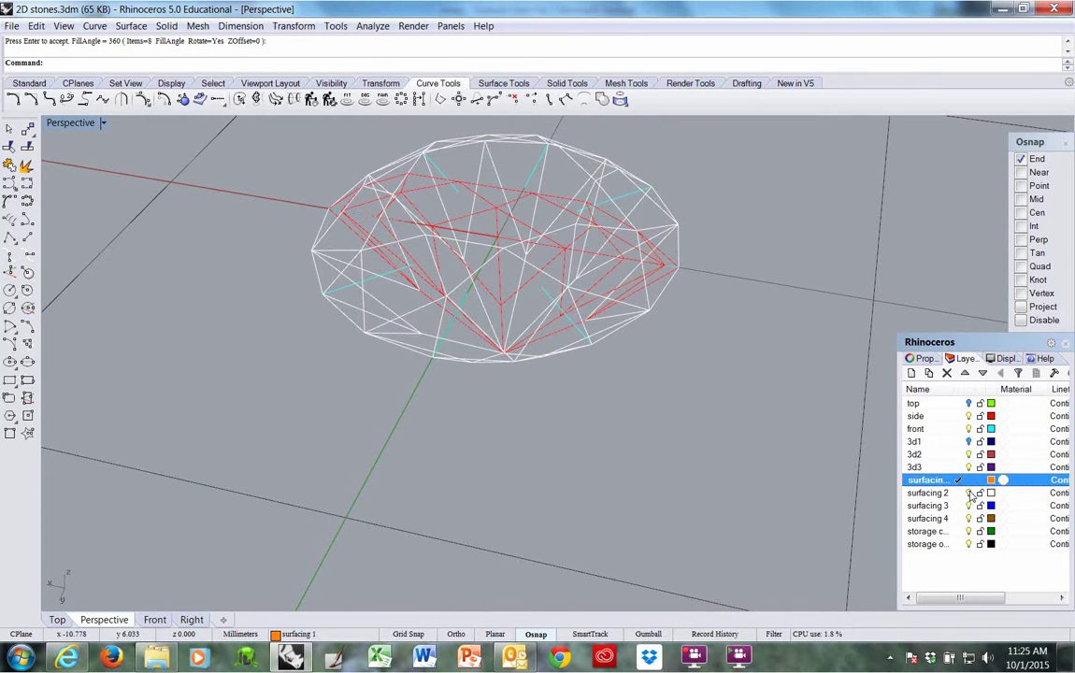
{"action": "left_click", "coordinate": [969, 492]}
{"action": "mouse_move", "coordinate": [683, 448]}
{"action": "right_mouse_down"}
{"action": "mouse_move", "coordinate": [665, 414]}
{"action": "mouse_move", "coordinate": [661, 454]}
{"action": "mouse_move", "coordinate": [677, 440]}
{"action": "right_mouse_up"}
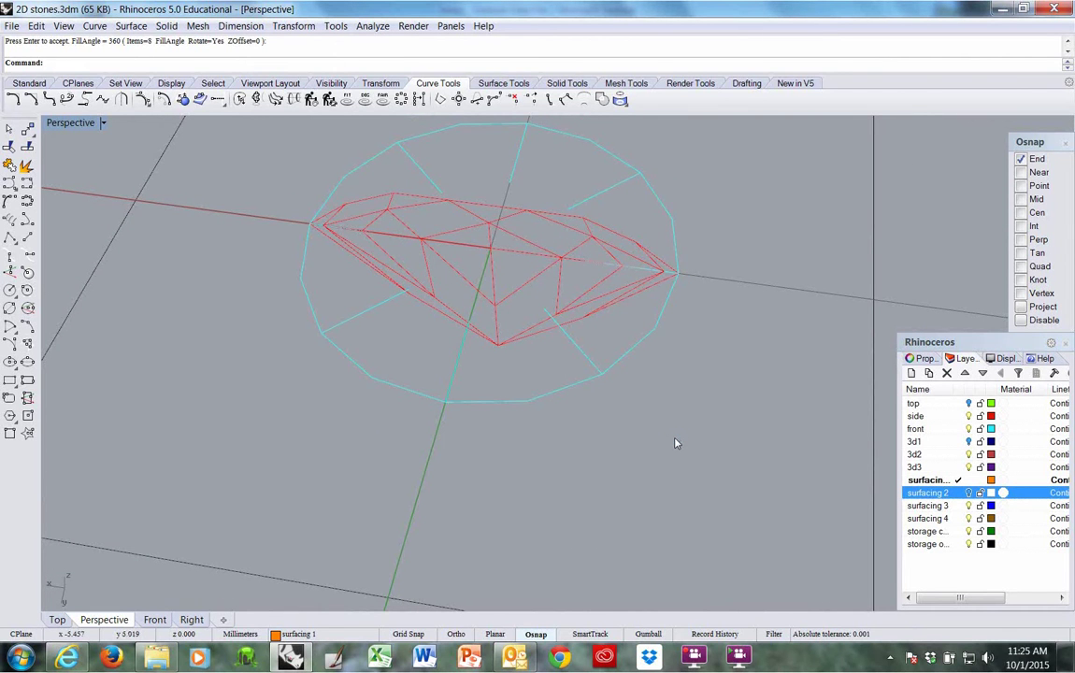
Show the hidden front layer kite outlines and project them onto the construction plane, deleting the input curves.
{"action": "key", "text": "ctrl+shift+h"}
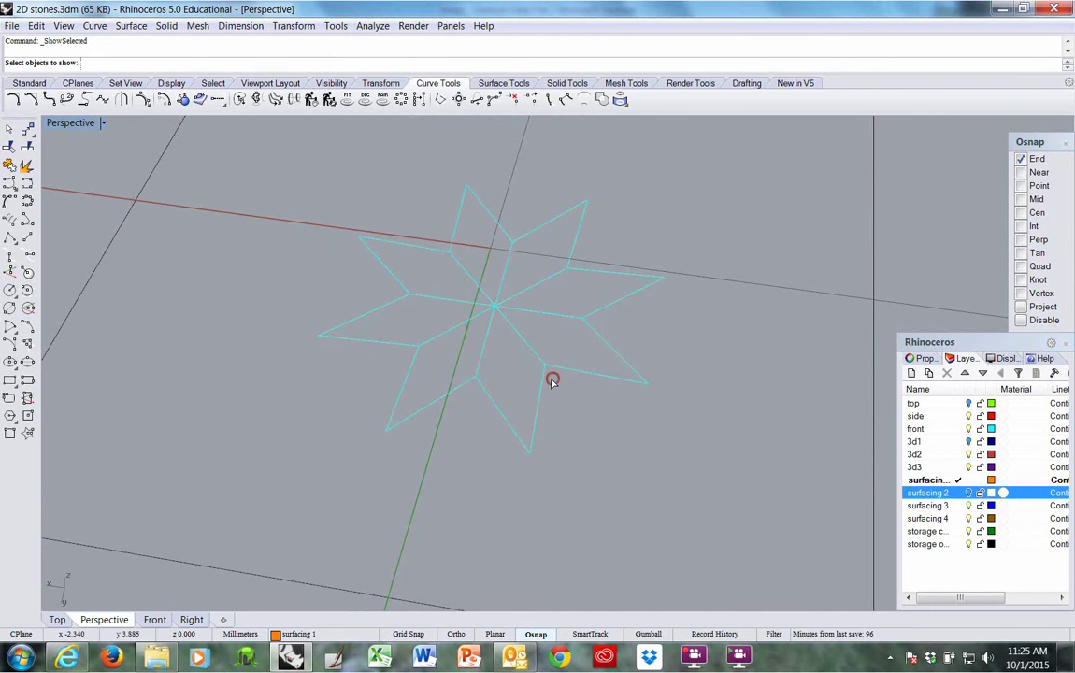
{"action": "left_click", "coordinate": [553, 378]}
{"action": "key", "text": "Return"}
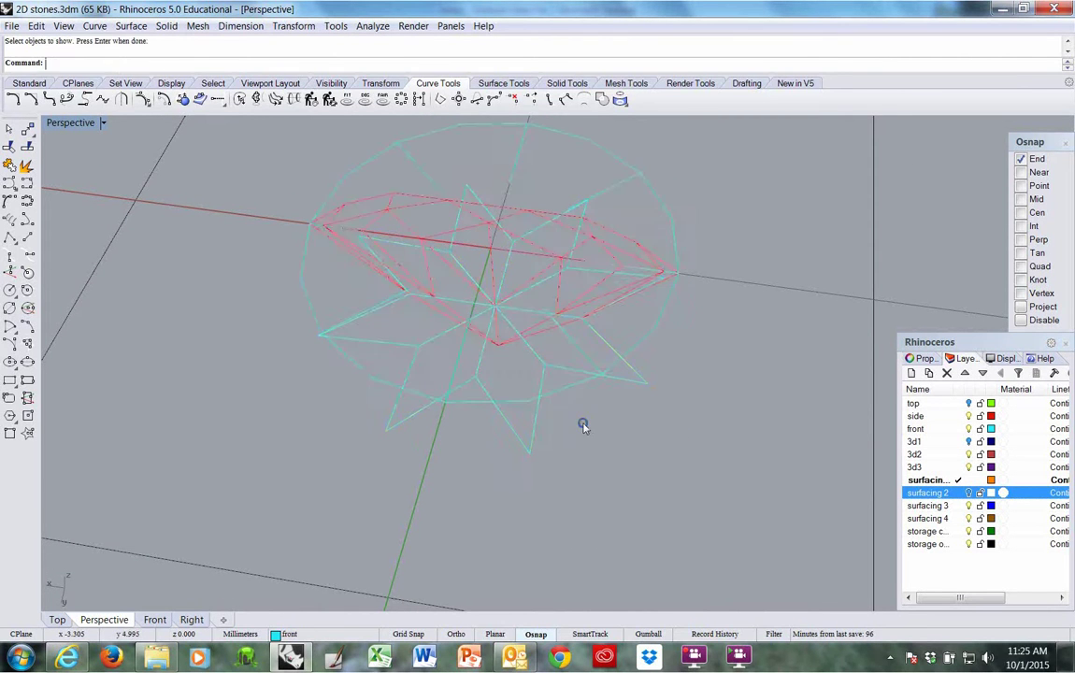
{"action": "mouse_move", "coordinate": [584, 425]}
{"action": "right_mouse_down"}
{"action": "mouse_move", "coordinate": [583, 462]}
{"action": "mouse_move", "coordinate": [561, 413]}
{"action": "mouse_move", "coordinate": [581, 420]}
{"action": "right_mouse_up"}
{"action": "left_click", "coordinate": [550, 411]}
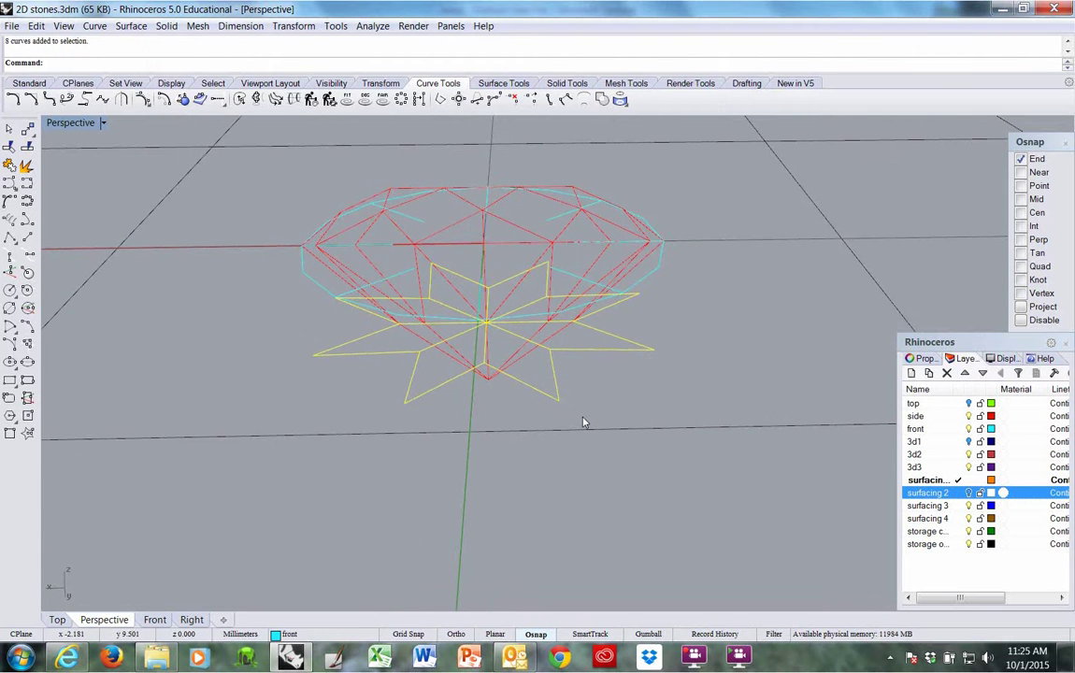
{"action": "key", "text": "Return"}
{"action": "type", "text": "y"}
{"action": "key", "text": "Return"}
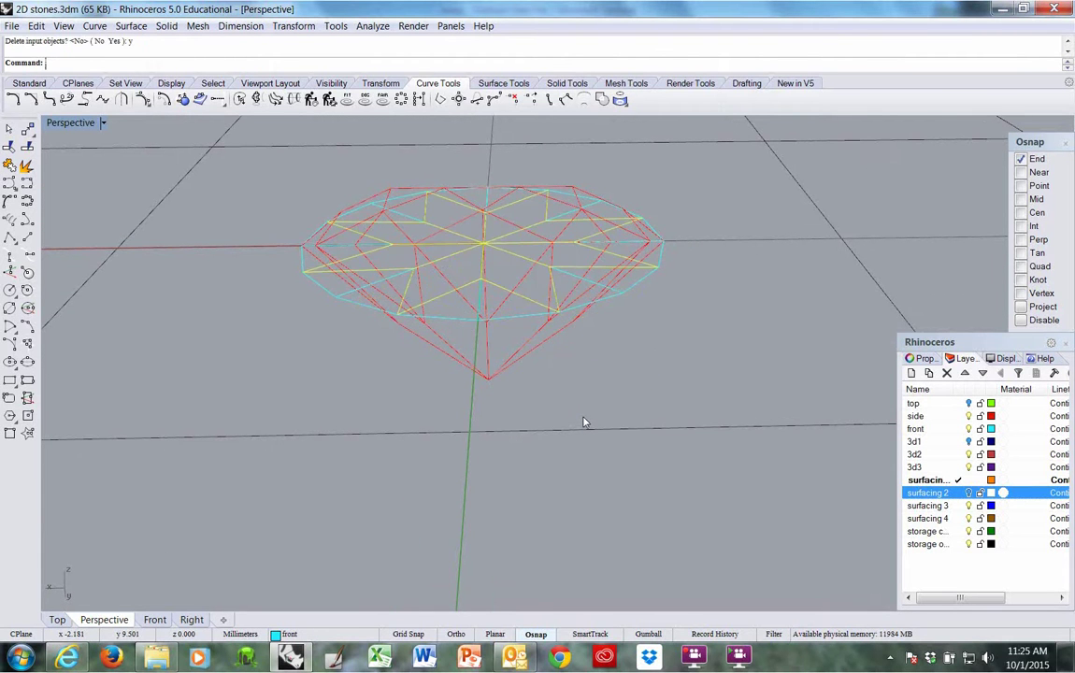
{"action": "right_click_drag", "start_coordinate": [584, 423], "coordinate": [535, 332]}
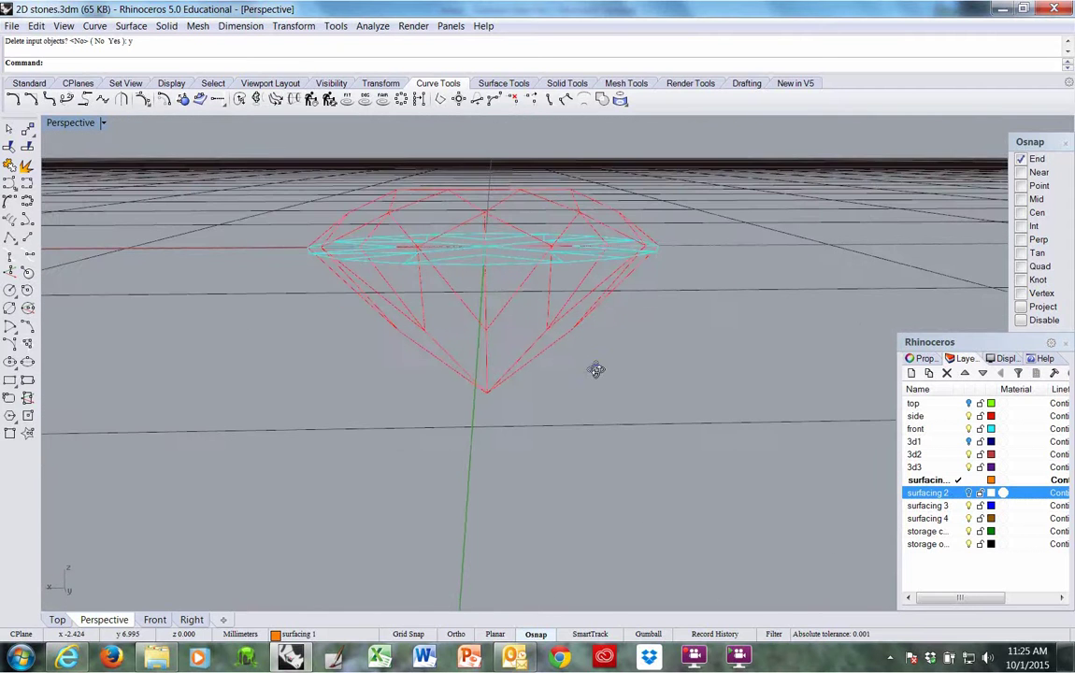
{"action": "left_click_drag", "start_coordinate": [372, 265], "coordinate": [738, 298]}
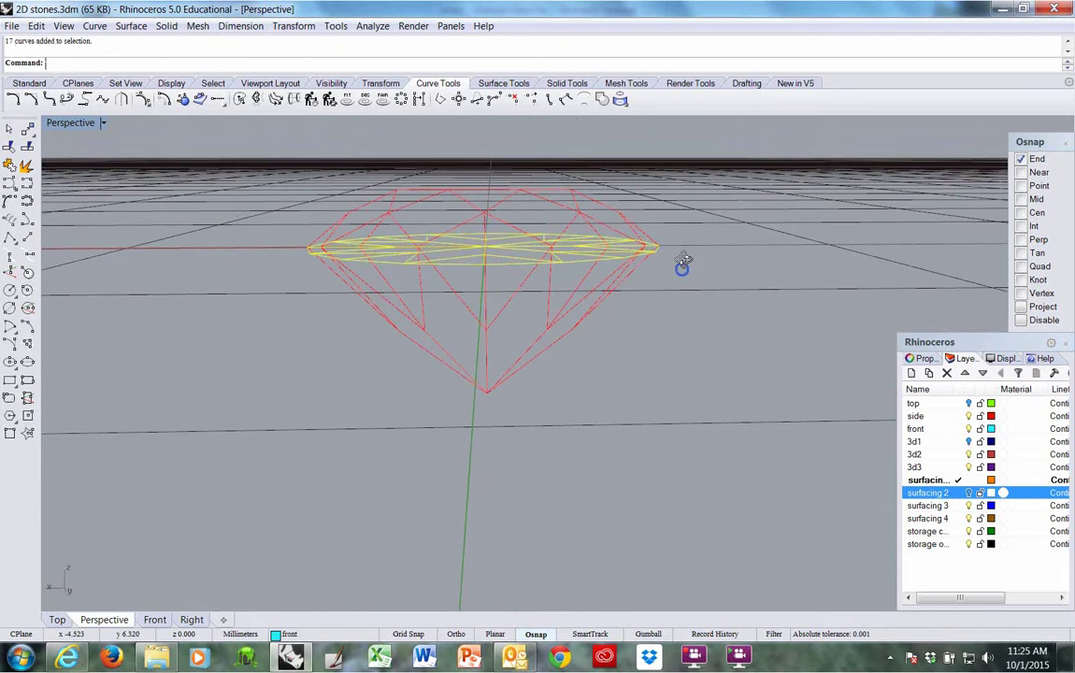
{"action": "right_click_drag", "start_coordinate": [685, 265], "coordinate": [869, 412]}
{"action": "left_click", "coordinate": [661, 330]}
{"action": "left_click", "coordinate": [618, 320]}
{"action": "left_click", "coordinate": [617, 383]}
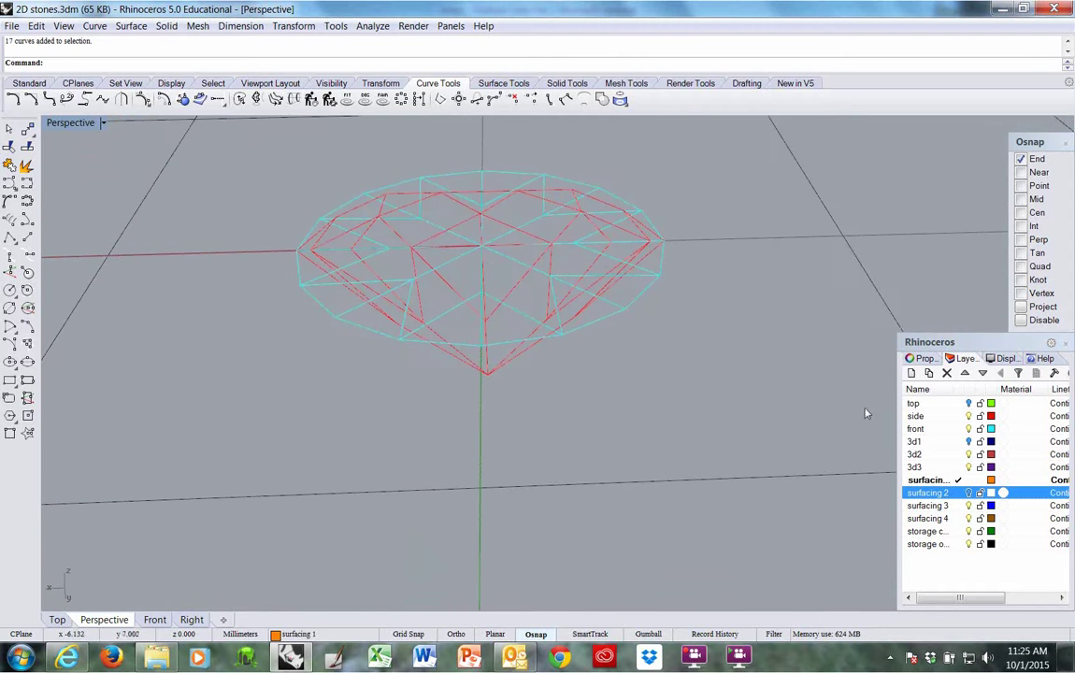
Turn off the front layer and turn on the top layer.
{"action": "left_click", "coordinate": [968, 429]}
{"action": "left_click", "coordinate": [969, 403]}
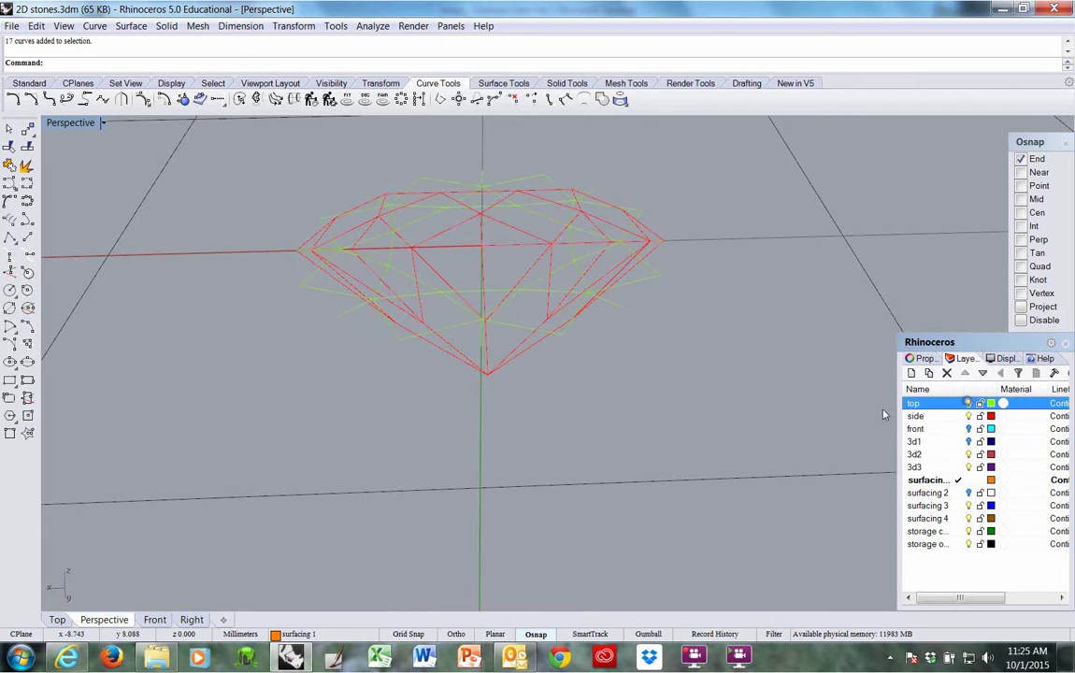
{"action": "right_click_drag", "start_coordinate": [793, 368], "coordinate": [607, 480]}
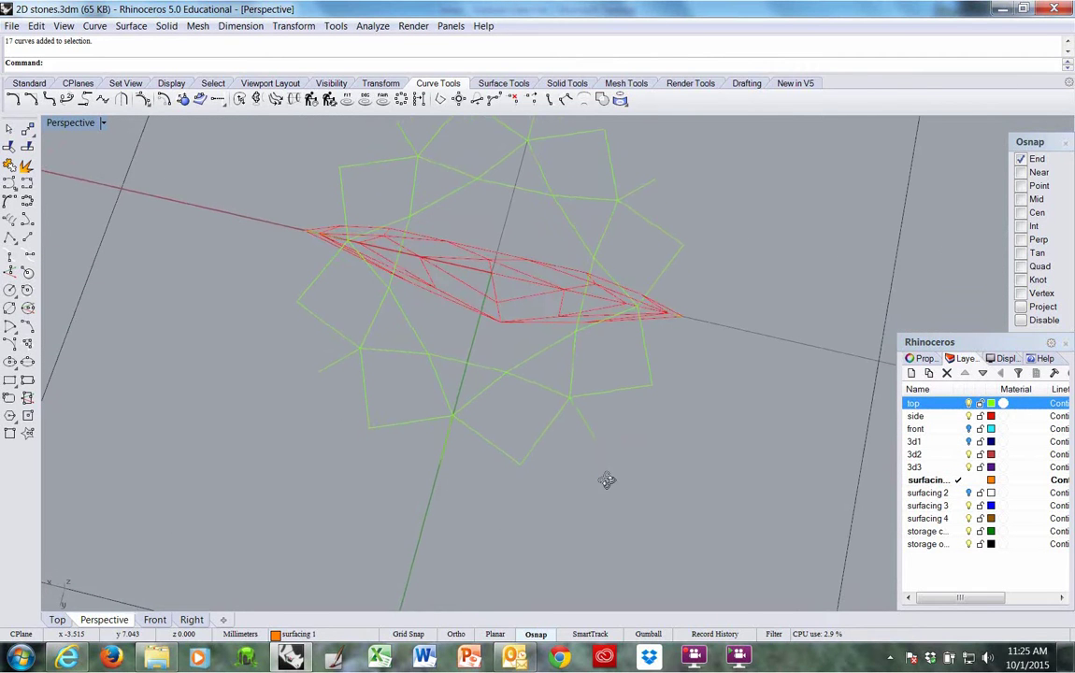
Turn on surfacing 2, then copy its outer girdle polygon and paste it in place.
{"action": "left_click", "coordinate": [969, 493]}
{"action": "right_click_drag", "start_coordinate": [656, 434], "coordinate": [614, 445]}
{"action": "left_click", "coordinate": [599, 377]}
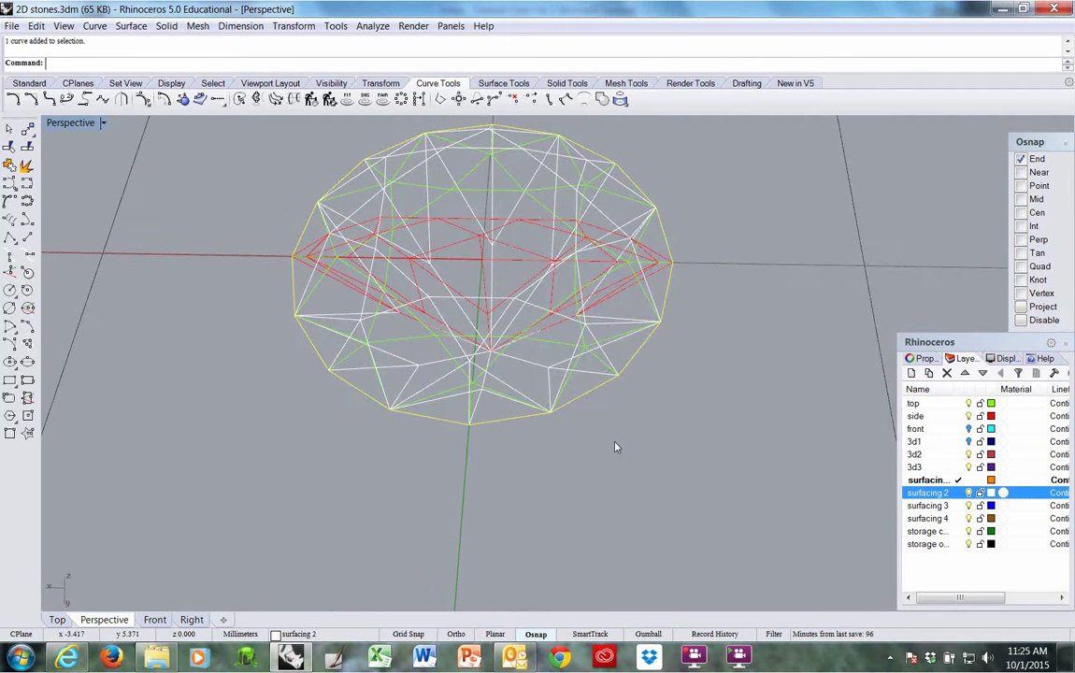
{"action": "key", "text": "ctrl+c"}
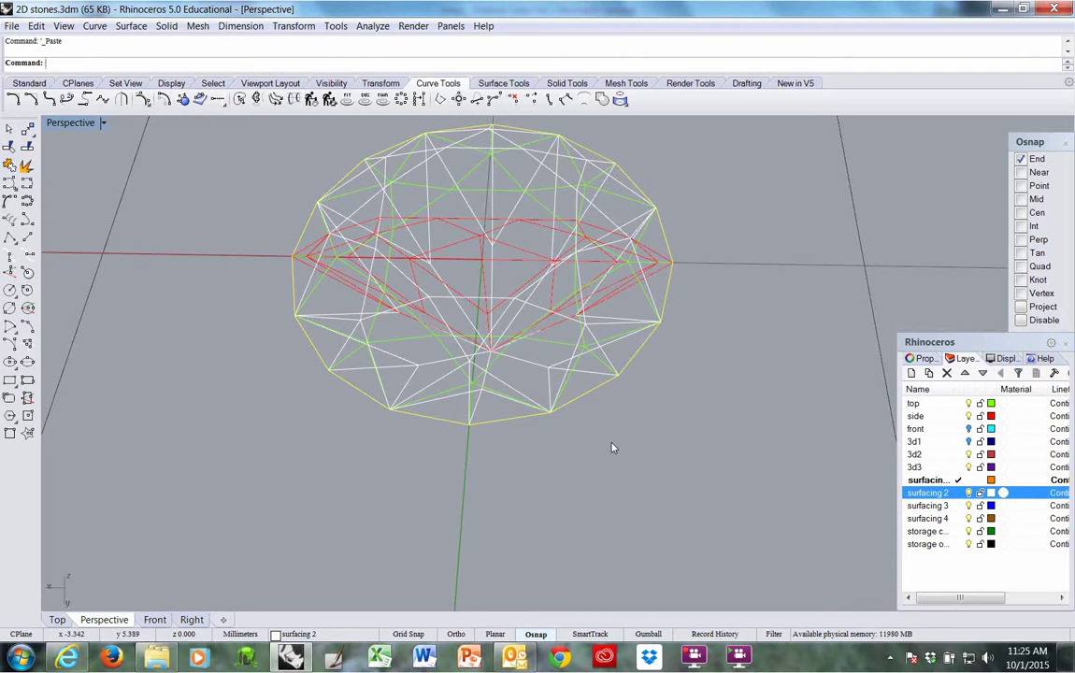
Reassign the pasted outer girdle polygon to the top layer.
{"action": "key", "text": "ctrl+shift+l"}
{"action": "left_click_drag", "start_coordinate": [634, 303], "coordinate": [549, 336]}
{"action": "left_click", "coordinate": [520, 323]}
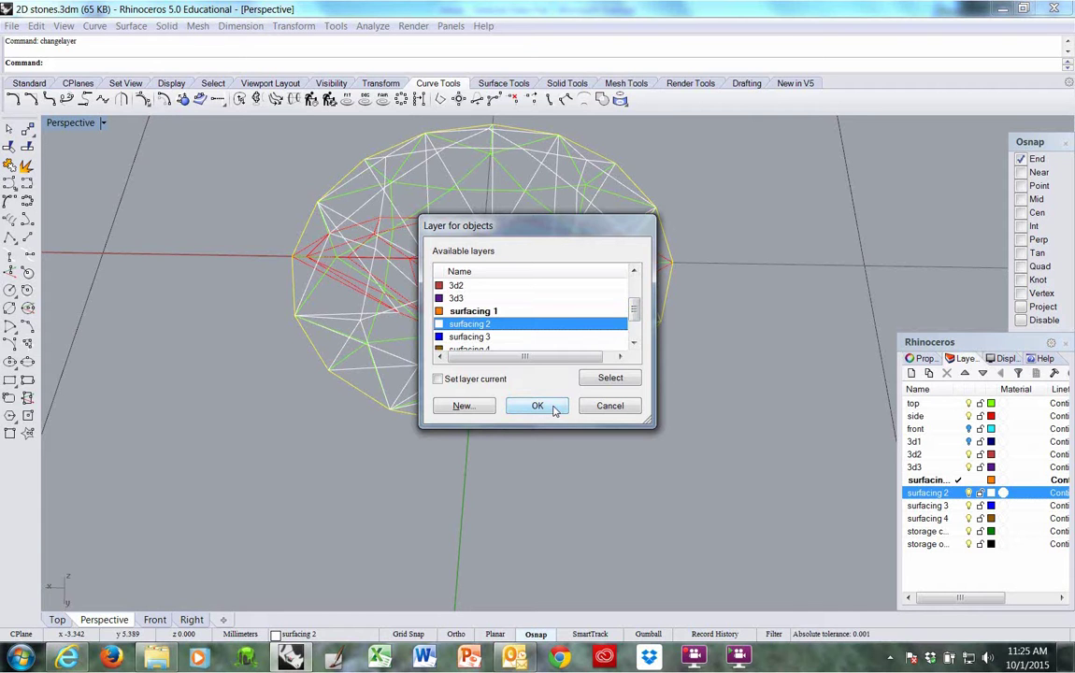
{"action": "left_click_drag", "start_coordinate": [631, 313], "coordinate": [634, 286]}
{"action": "left_click", "coordinate": [516, 286]}
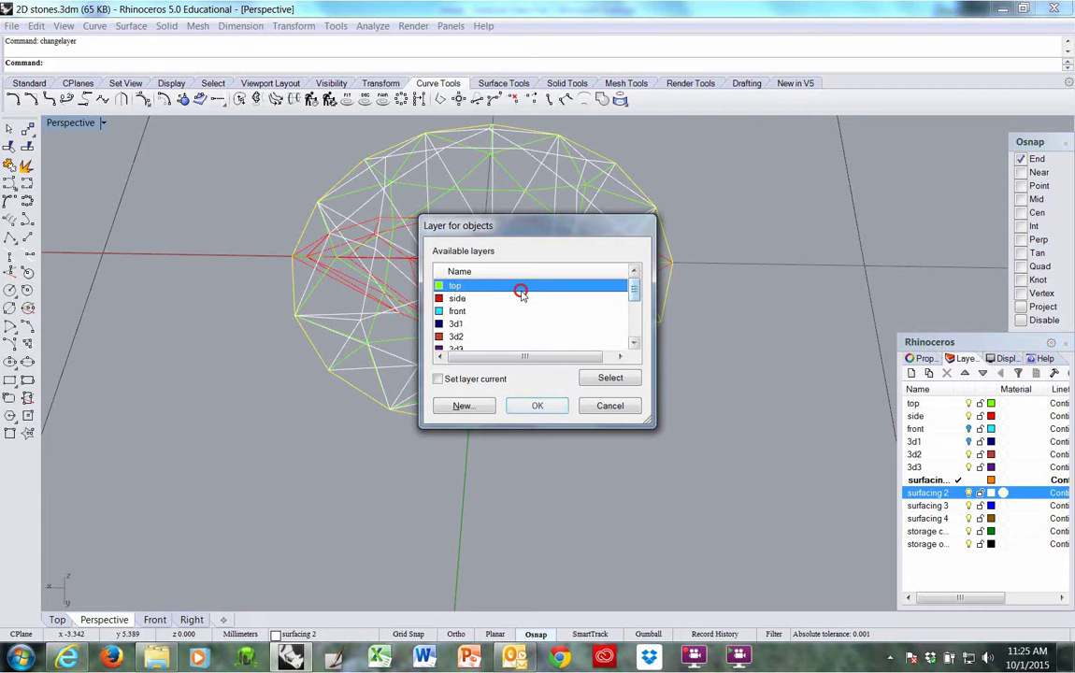
{"action": "left_click", "coordinate": [535, 405]}
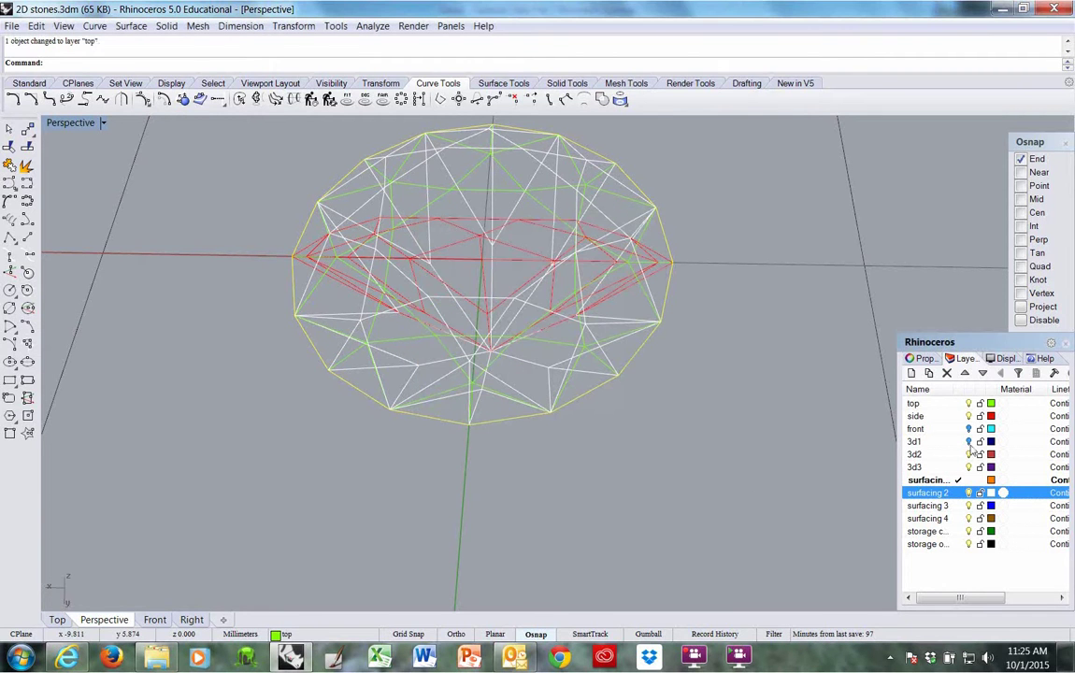
Turn off the surfacing 2 layer and group all the top-view curves, including the girdle outline.
{"action": "left_click", "coordinate": [969, 493]}
{"action": "right_click_drag", "start_coordinate": [677, 470], "coordinate": [680, 378]}
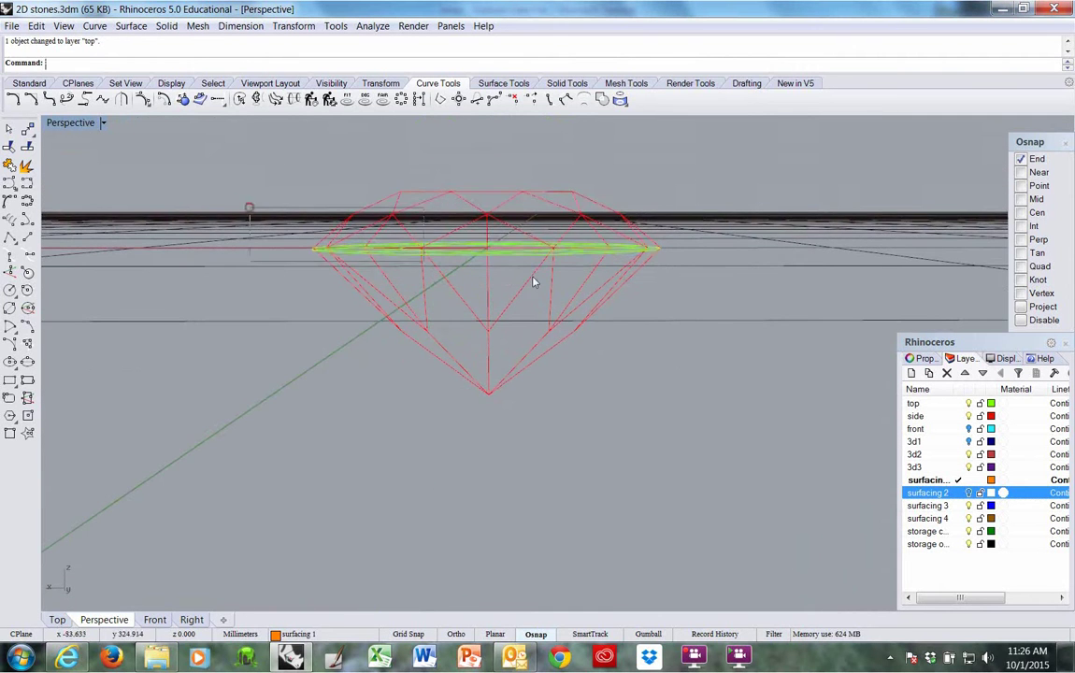
{"action": "left_click_drag", "start_coordinate": [247, 207], "coordinate": [513, 304]}
{"action": "right_click_drag", "start_coordinate": [513, 304], "coordinate": [496, 381]}
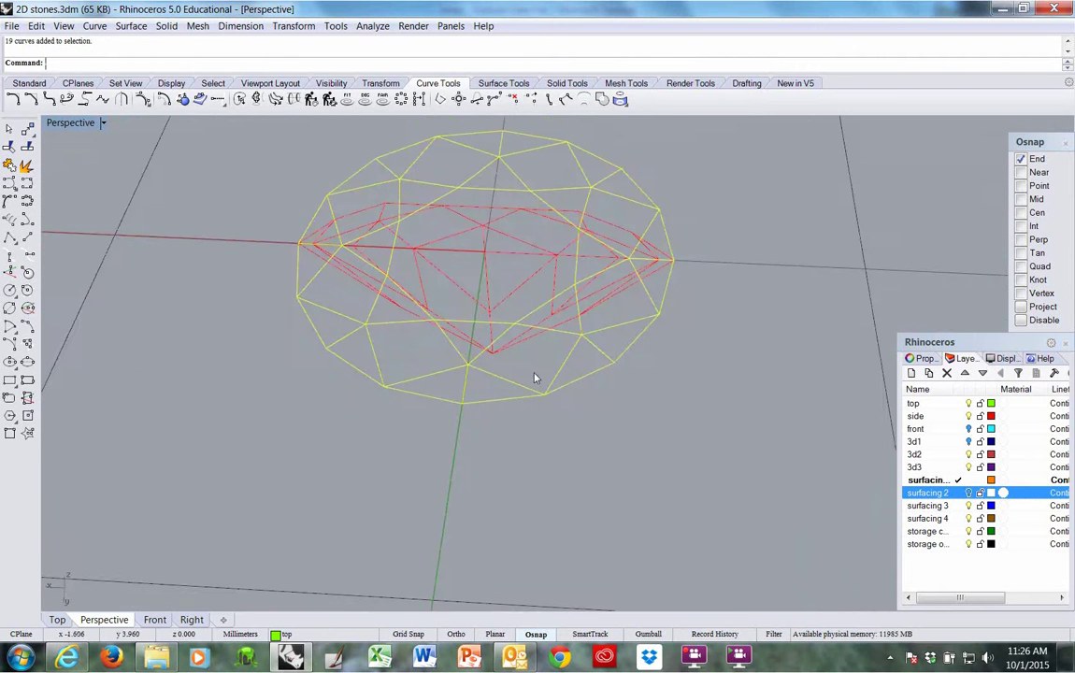
{"action": "key", "text": "ctrl+g"}
{"action": "right_click_drag", "start_coordinate": [588, 432], "coordinate": [530, 387]}
{"action": "key", "text": "Escape"}
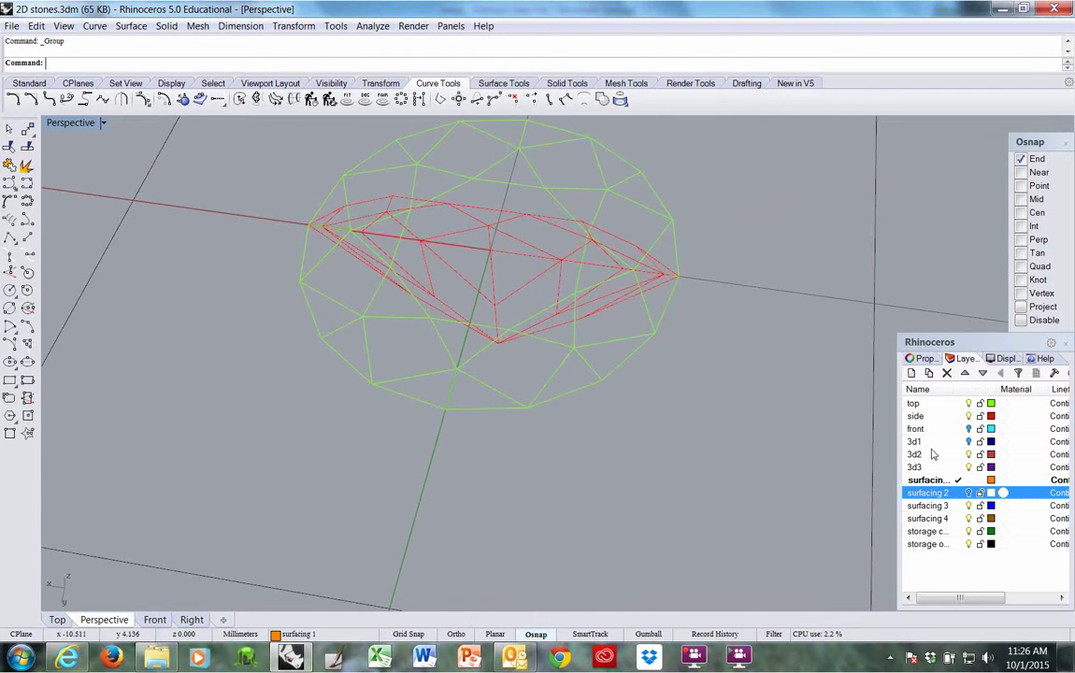
Turn on the front layer and move its facet pattern 20 mm along the positive Y axis using grid snap.
{"action": "left_click", "coordinate": [972, 430]}
{"action": "mouse_move", "coordinate": [648, 440]}
{"action": "right_mouse_down"}
{"action": "mouse_move", "coordinate": [670, 450]}
{"action": "mouse_move", "coordinate": [638, 440]}
{"action": "right_mouse_up"}
{"action": "right_click_drag", "start_coordinate": [613, 319], "coordinate": [659, 358]}
{"action": "left_click", "coordinate": [599, 412]}
{"action": "type", "text": "m"}
{"action": "key", "text": "Return"}
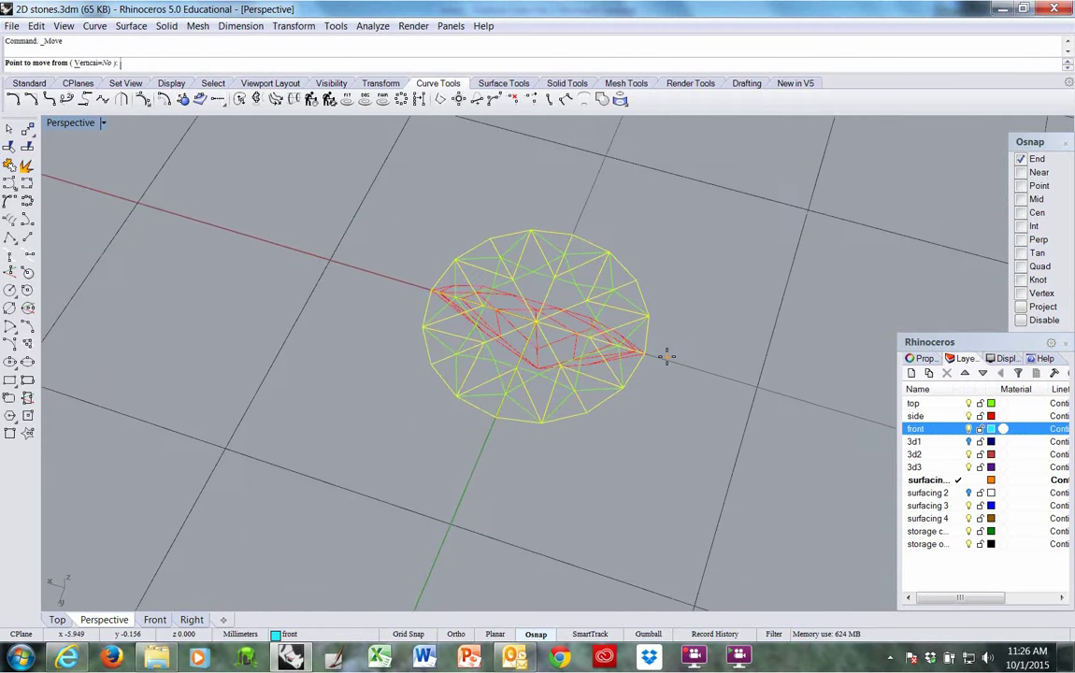
{"action": "key", "text": "F9"}
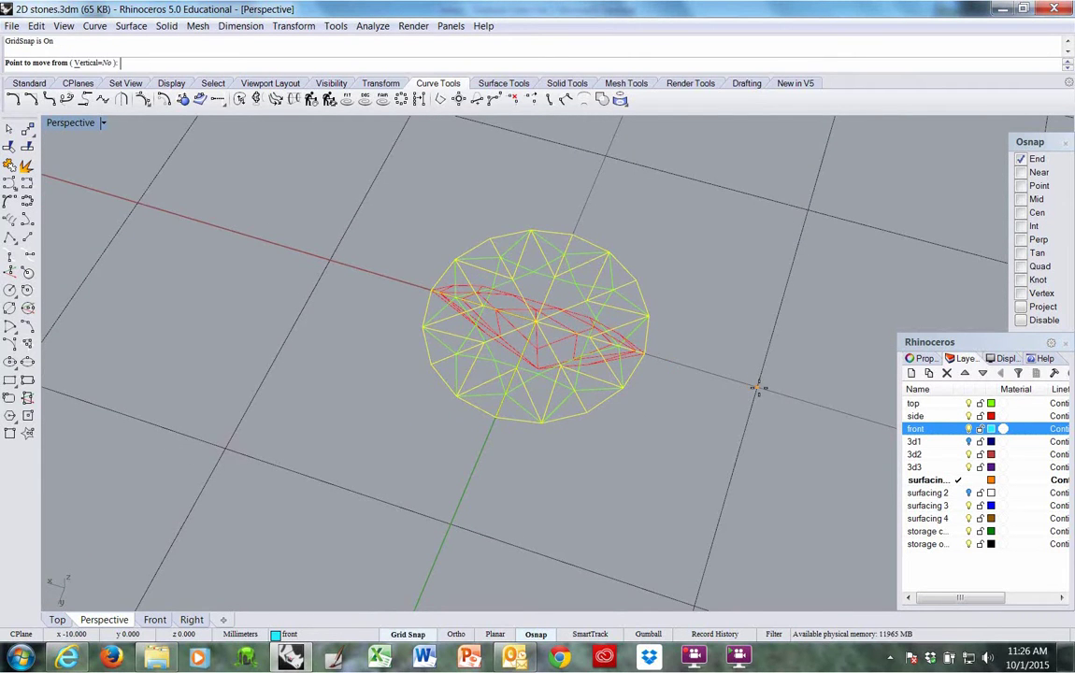
{"action": "left_click", "coordinate": [757, 386]}
{"action": "right_click_drag", "start_coordinate": [708, 532], "coordinate": [724, 308], "text": "shift"}
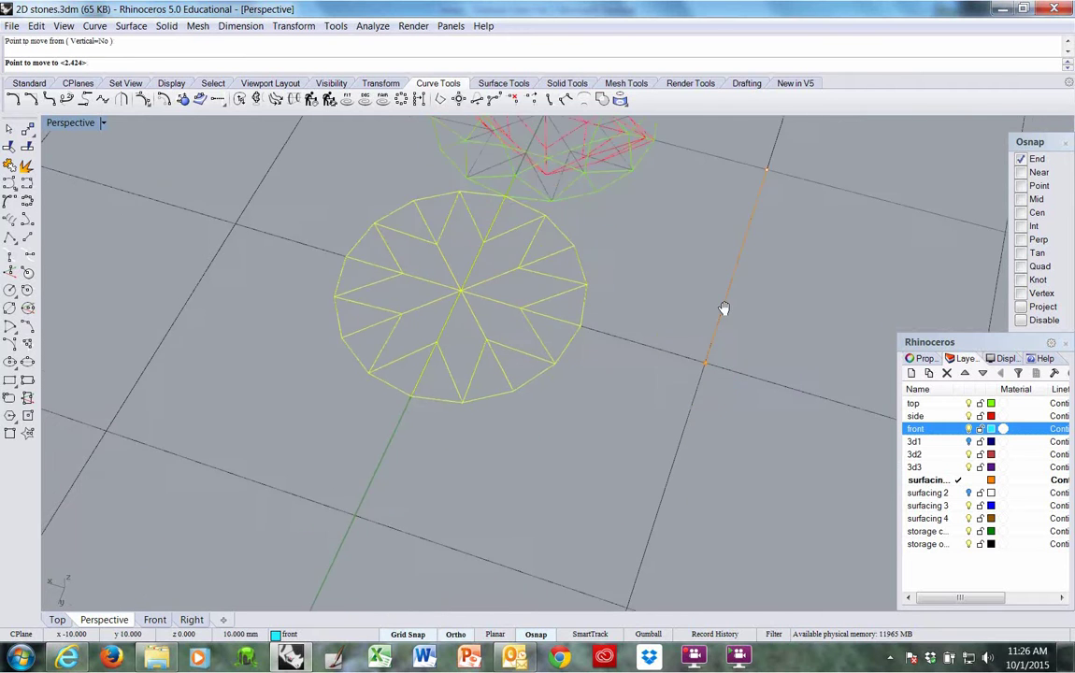
{"action": "left_click", "coordinate": [681, 494]}
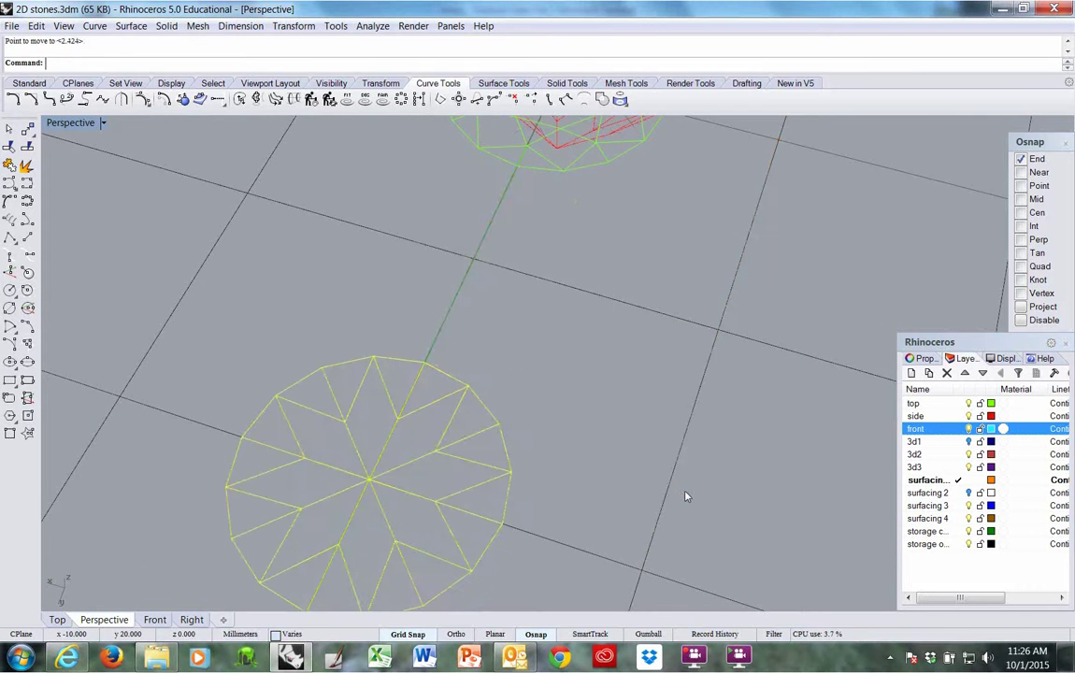
Set the construction plane to world Right and select the red side-view curves.
{"action": "right_click_drag", "start_coordinate": [615, 441], "coordinate": [595, 360]}
{"action": "left_click", "coordinate": [599, 318]}
{"action": "right_click_drag", "start_coordinate": [599, 318], "coordinate": [631, 403]}
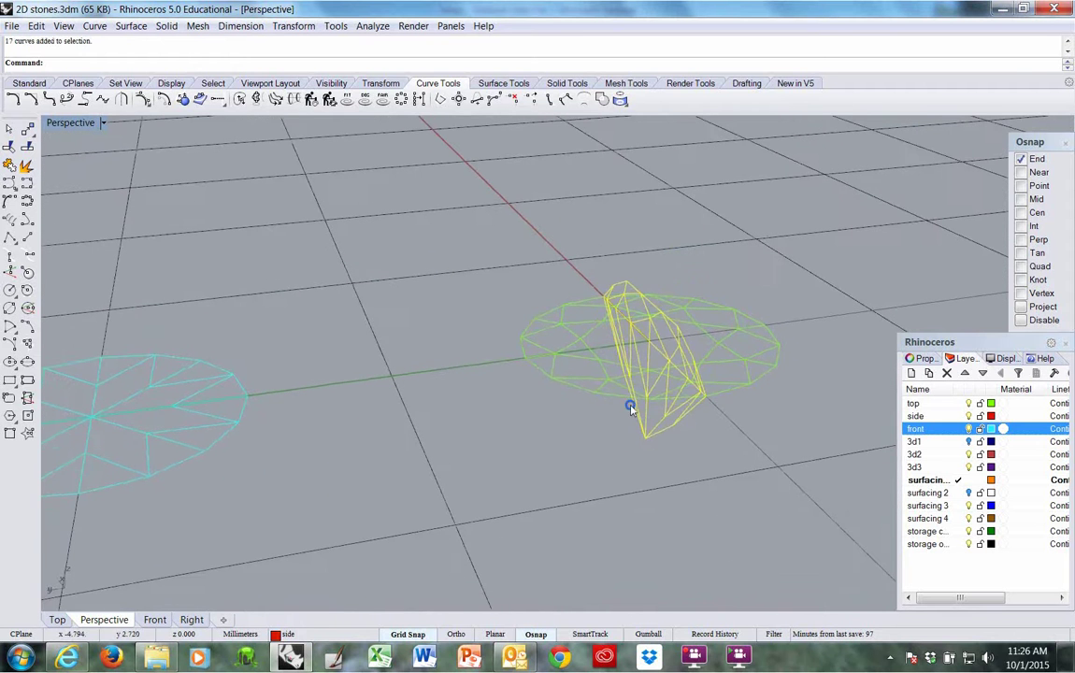
{"action": "left_click", "coordinate": [557, 375]}
{"action": "left_click", "coordinate": [679, 341]}
{"action": "right_click_drag", "start_coordinate": [678, 341], "coordinate": [634, 392]}
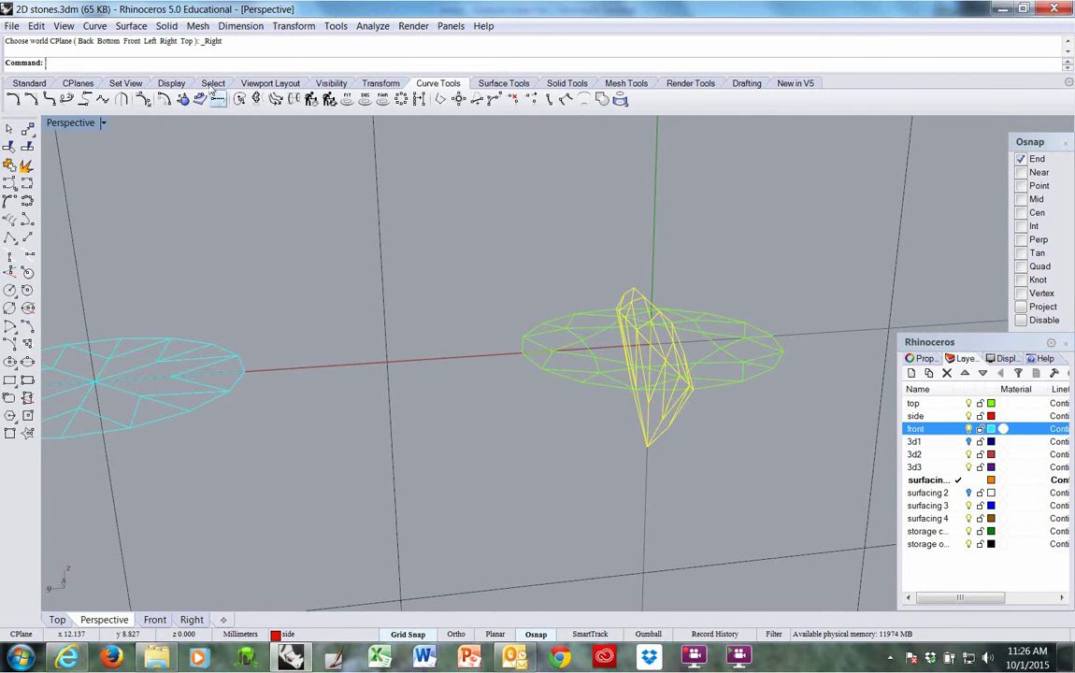
Try rotating the side view -90 degrees about the origin, then undo the rotation.
{"action": "left_click", "coordinate": [381, 83]}
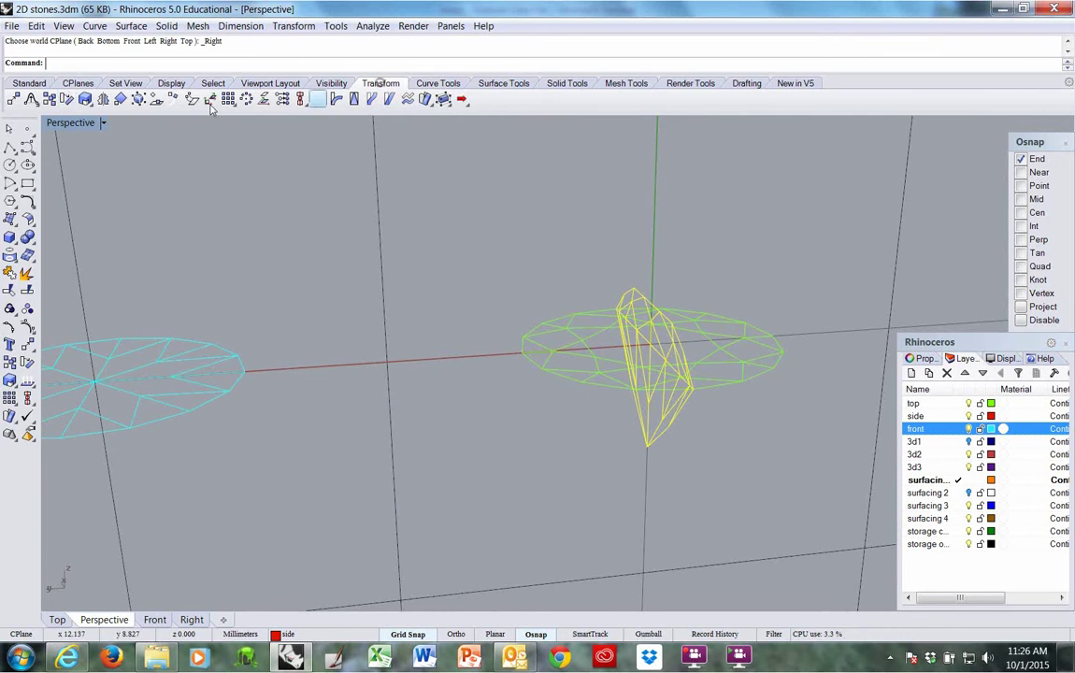
{"action": "left_click", "coordinate": [67, 99]}
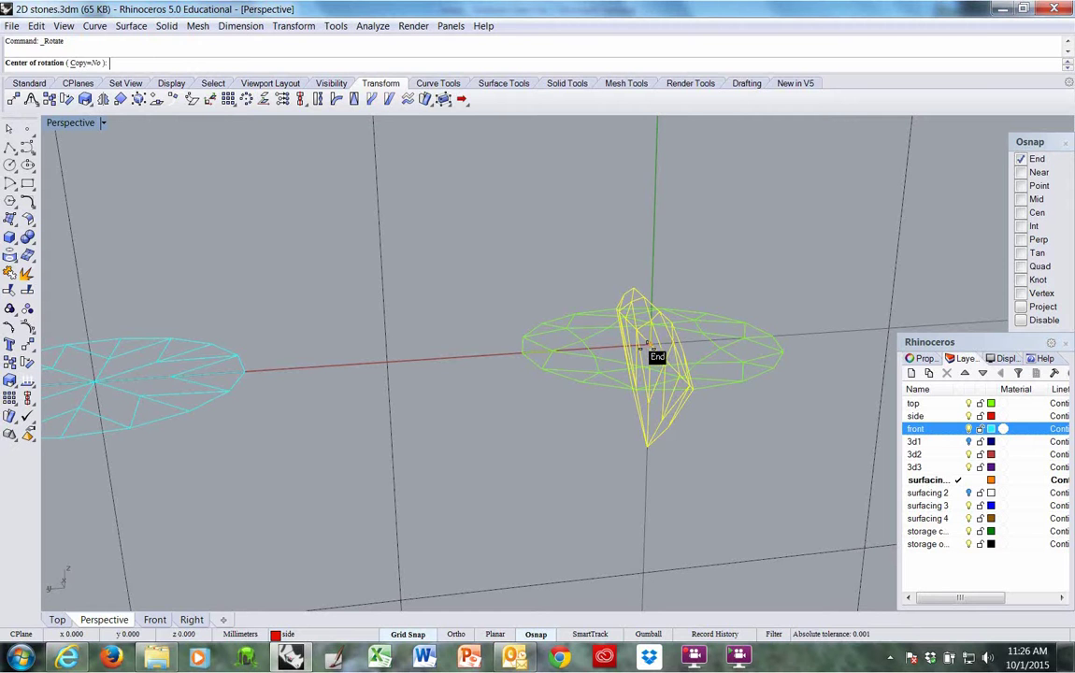
{"action": "type", "text": "0"}
{"action": "key", "text": "Return"}
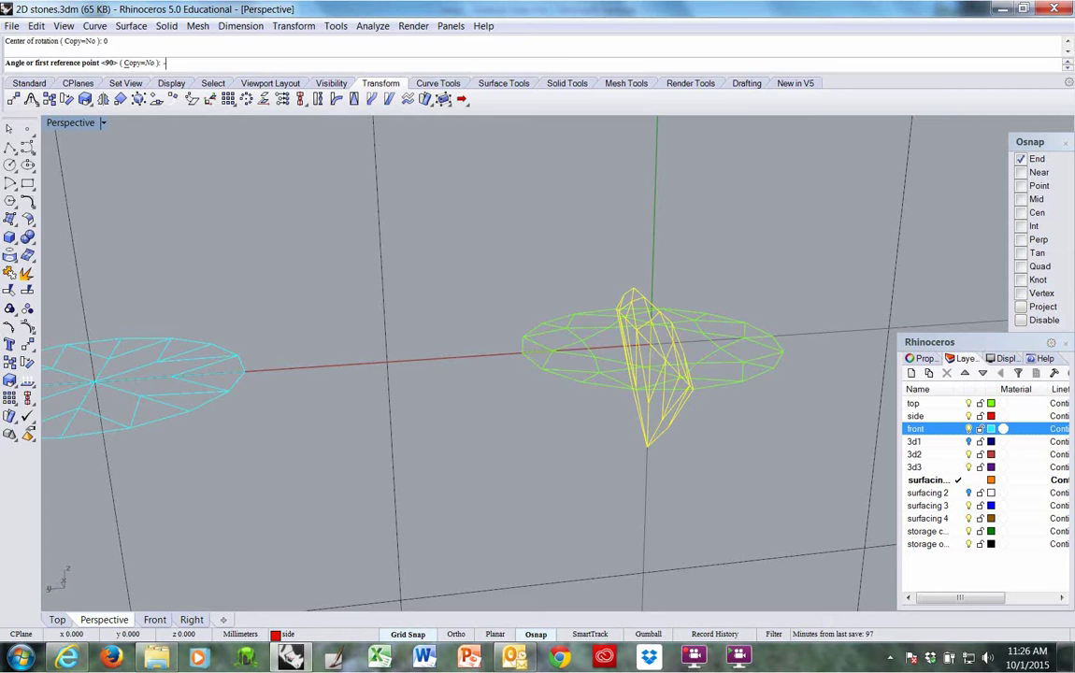
{"action": "type", "text": "-90"}
{"action": "key", "text": "Return"}
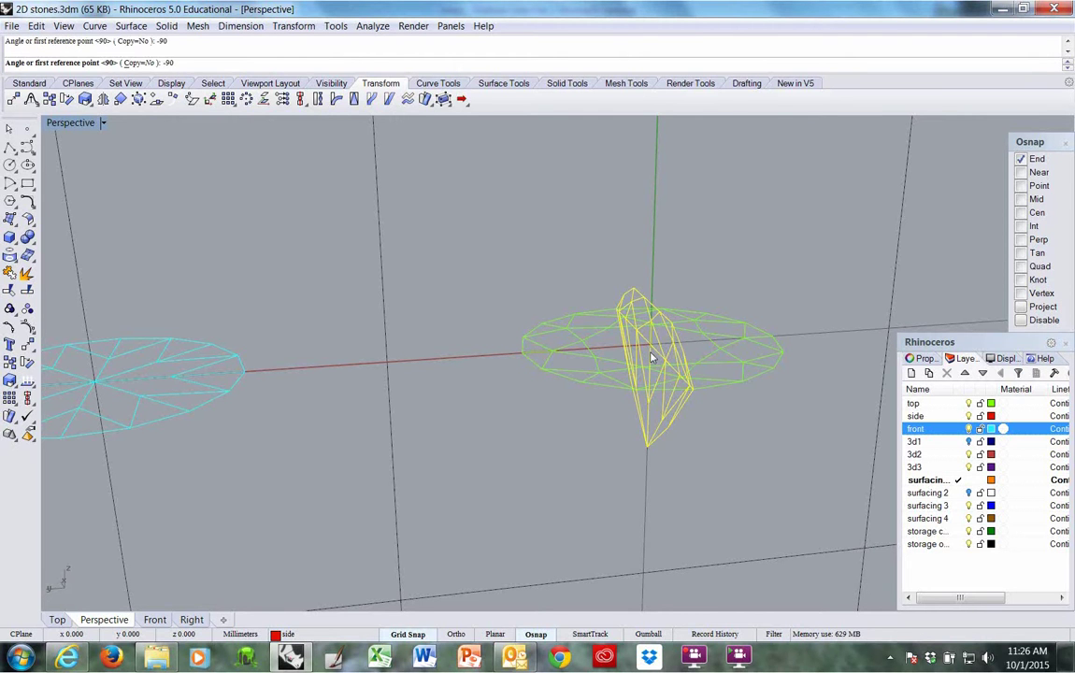
{"action": "right_click_drag", "start_coordinate": [668, 353], "coordinate": [643, 409]}
{"action": "key", "text": "ctrl+z"}
{"action": "right_click", "coordinate": [670, 411]}
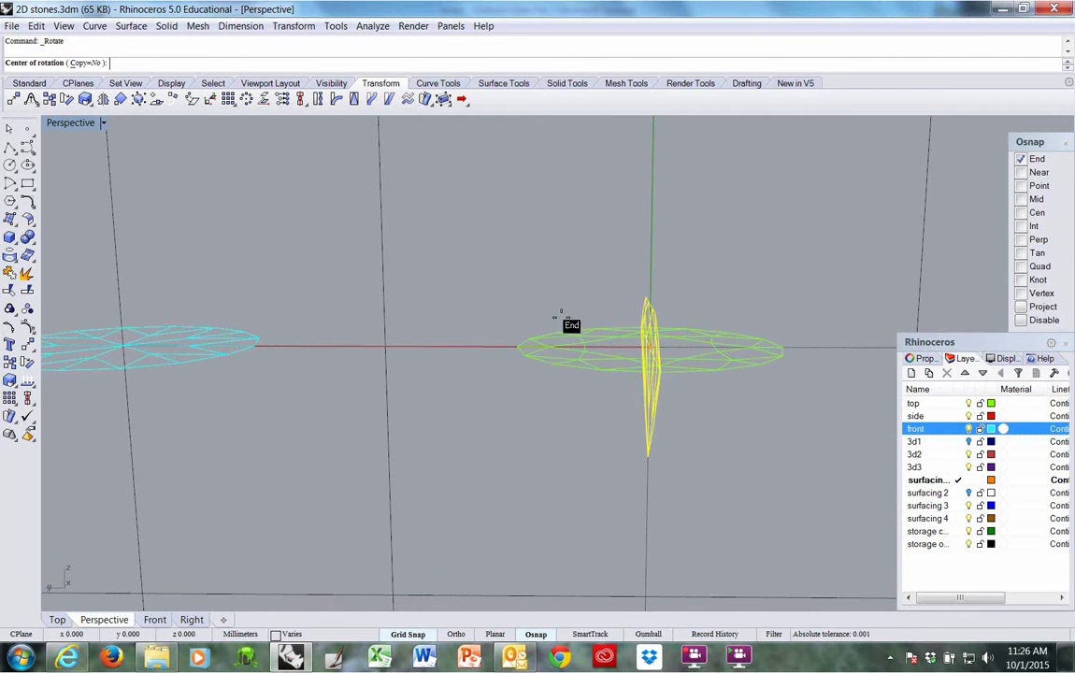
{"action": "right_click_drag", "start_coordinate": [559, 364], "coordinate": [613, 449]}
{"action": "right_click", "coordinate": [687, 469]}
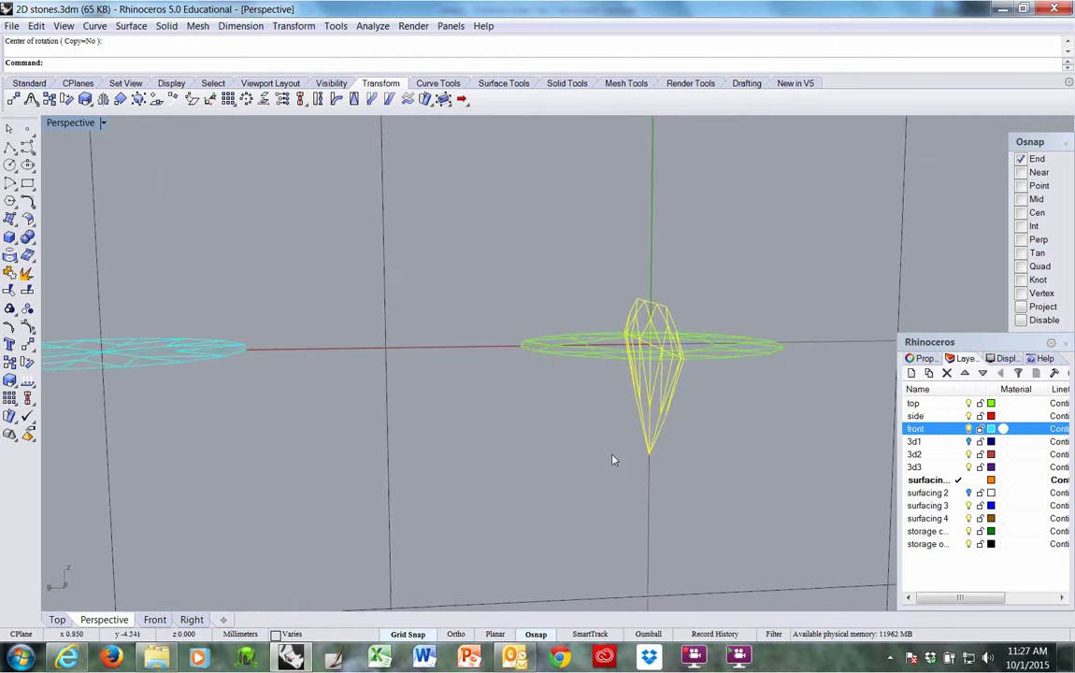
Try the -90 degree rotation of the side view again with its center picked at the origin, then undo it.
{"action": "right_click_drag", "start_coordinate": [504, 424], "coordinate": [496, 390]}
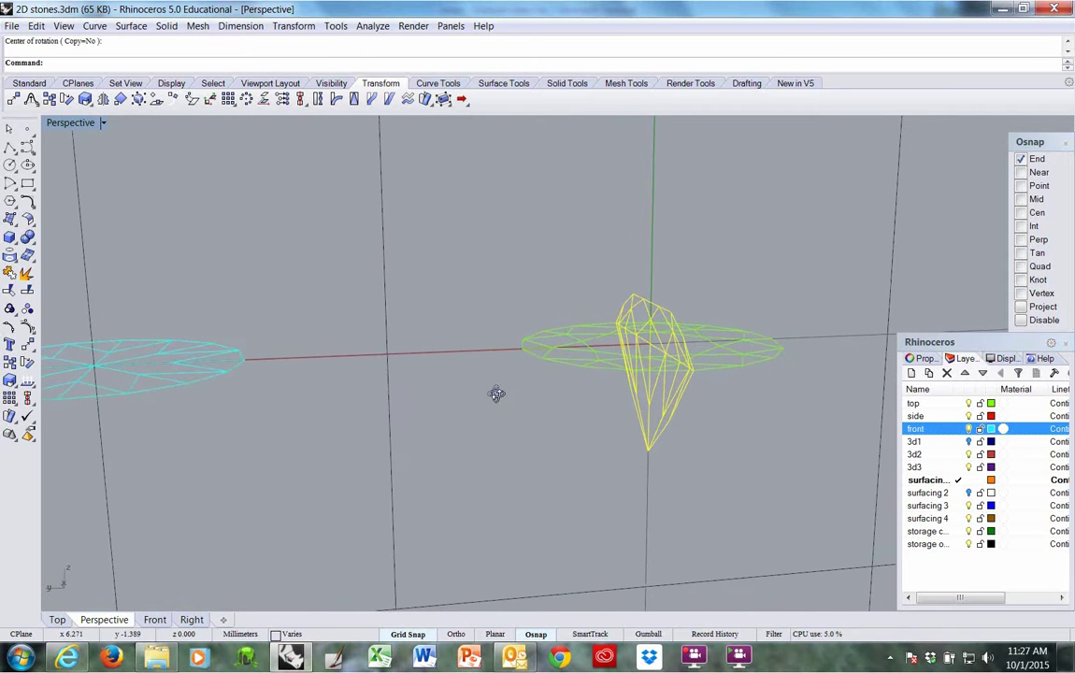
{"action": "right_click", "coordinate": [495, 393]}
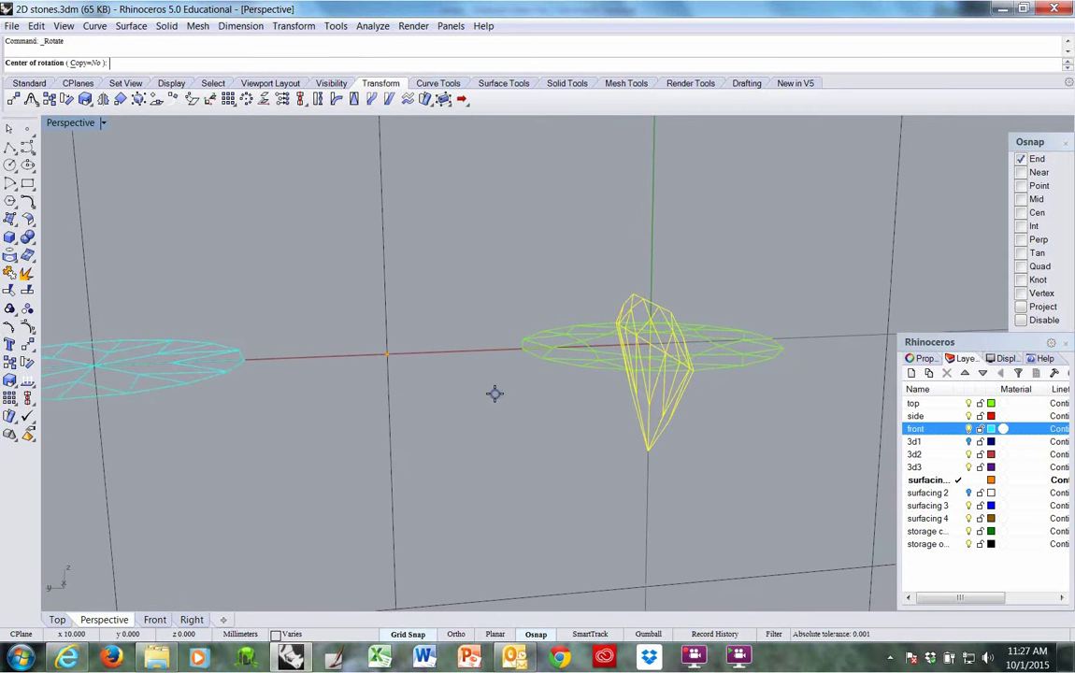
{"action": "left_click", "coordinate": [588, 420]}
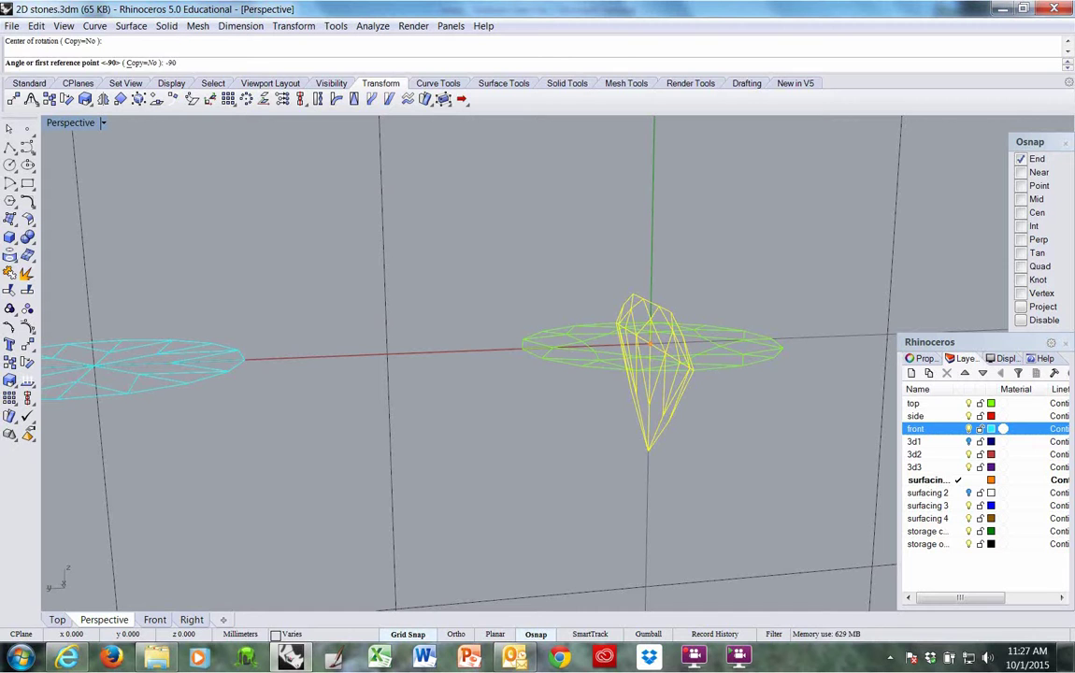
{"action": "type", "text": "-90"}
{"action": "key", "text": "Return"}
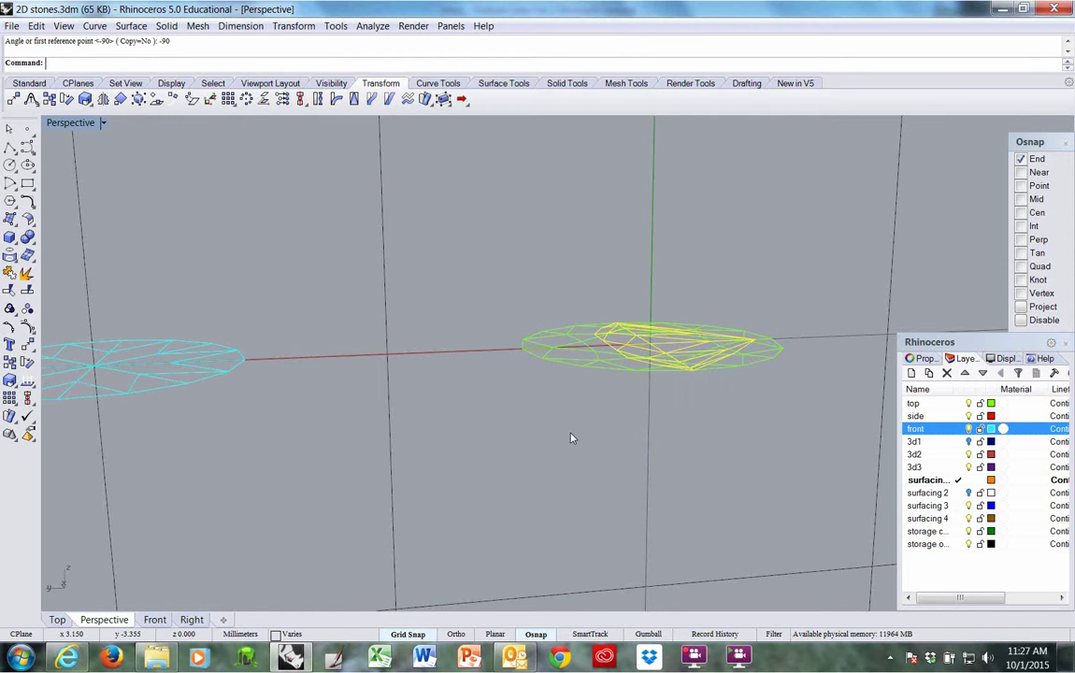
{"action": "key", "text": "ctrl+z"}
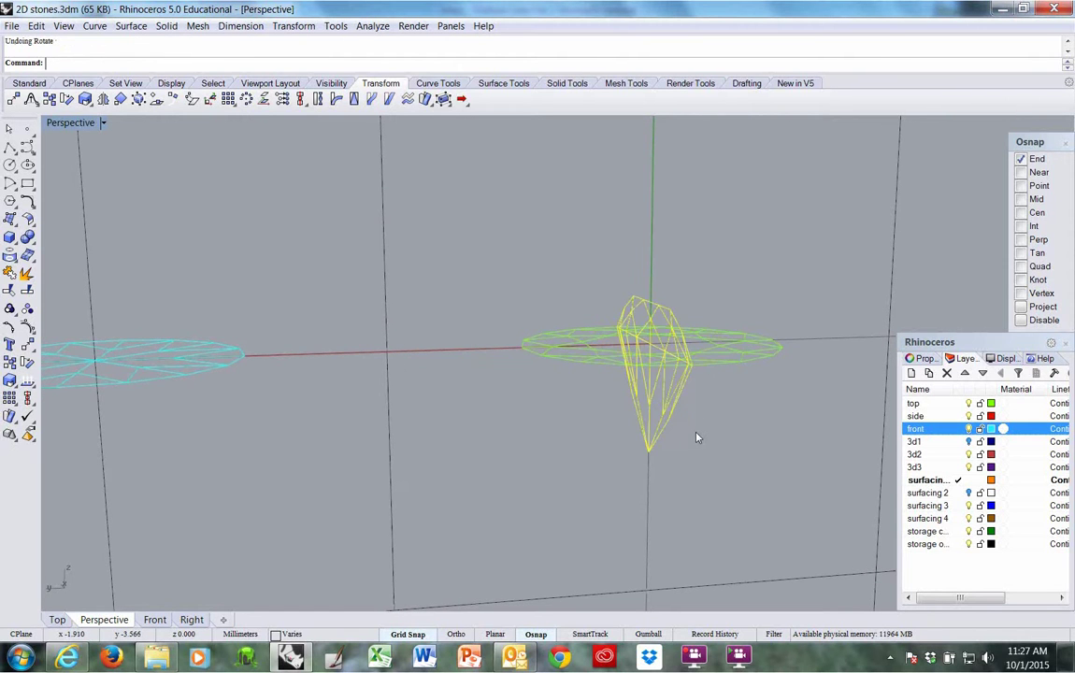
Try rotating the side view 90 degrees about the origin, then undo the rotation.
{"action": "right_click_drag", "start_coordinate": [672, 436], "coordinate": [652, 447]}
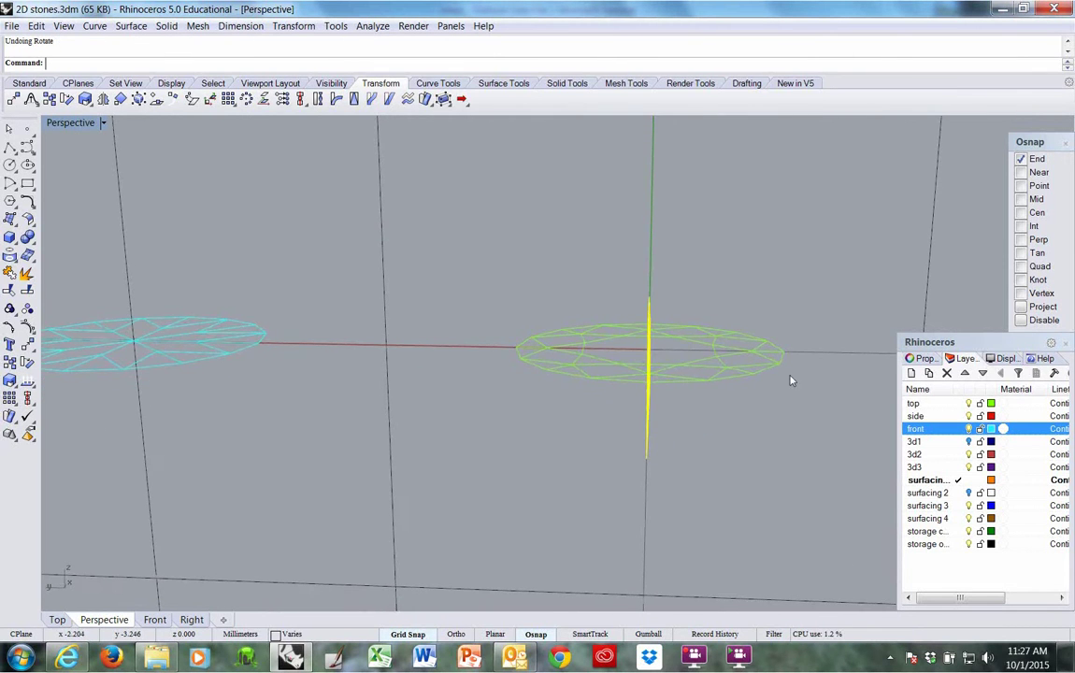
{"action": "right_click_drag", "start_coordinate": [767, 383], "coordinate": [711, 447]}
{"action": "key", "text": "Return"}
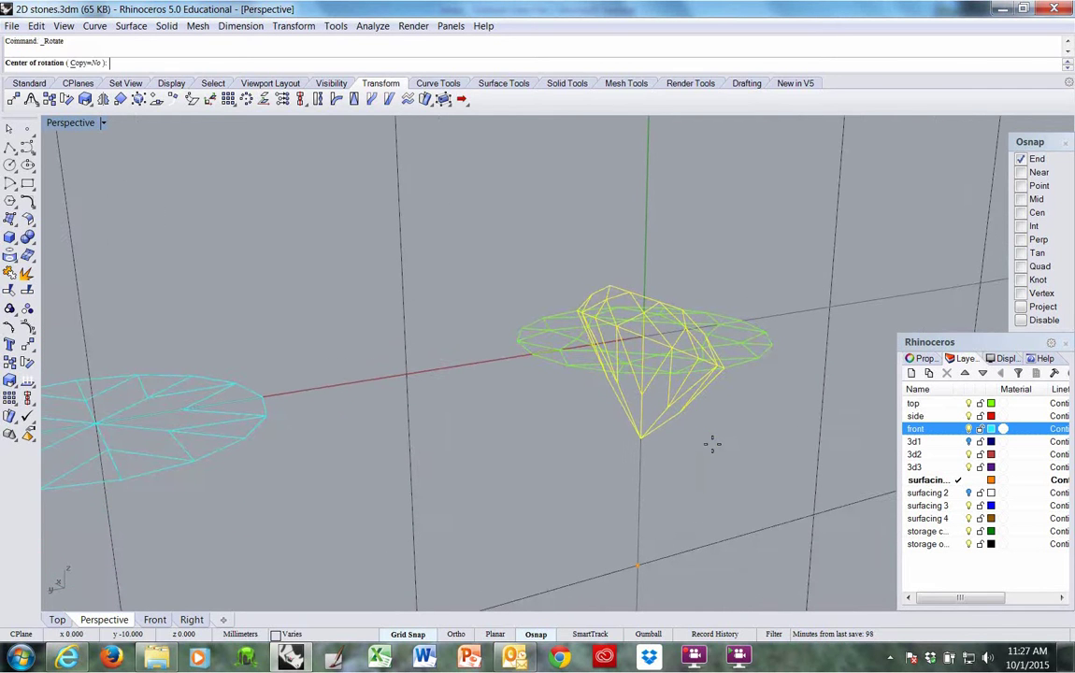
{"action": "type", "text": "0"}
{"action": "key", "text": "Return"}
{"action": "type", "text": "90"}
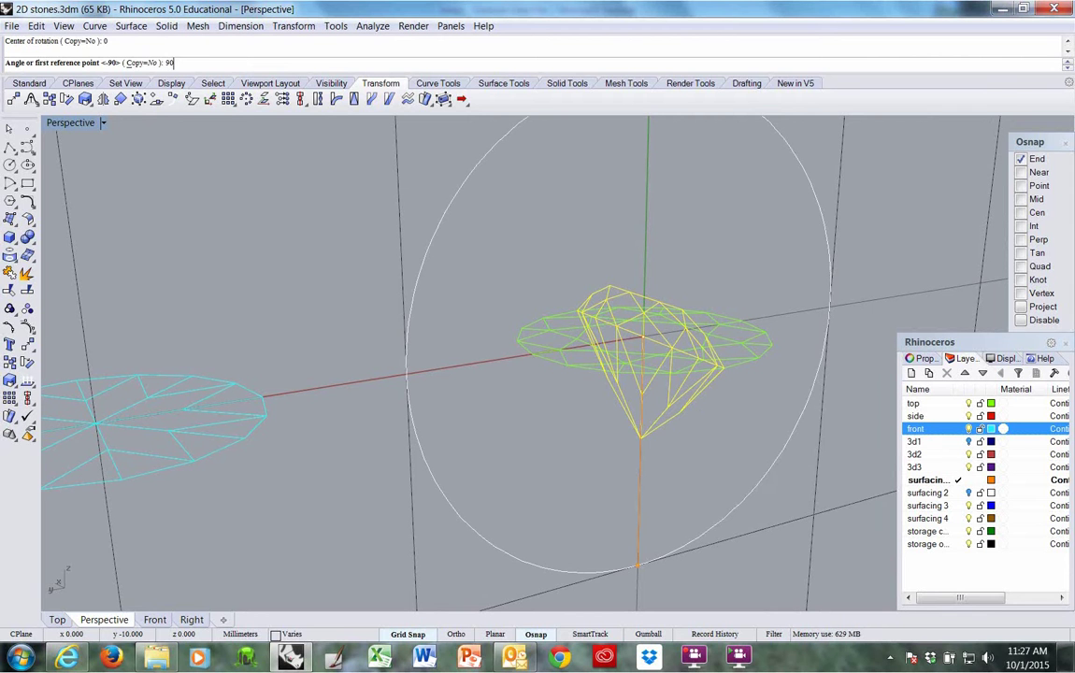
{"action": "key", "text": "Return"}
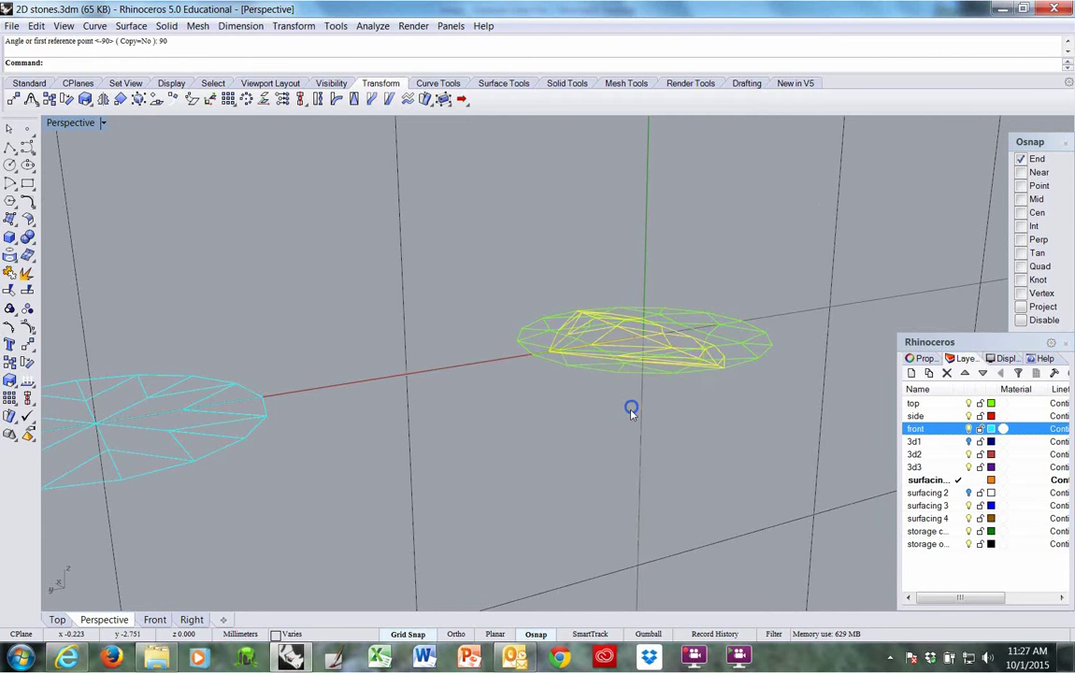
{"action": "key", "text": "ctrl+z"}
{"action": "right_click_drag", "start_coordinate": [749, 406], "coordinate": [668, 434]}
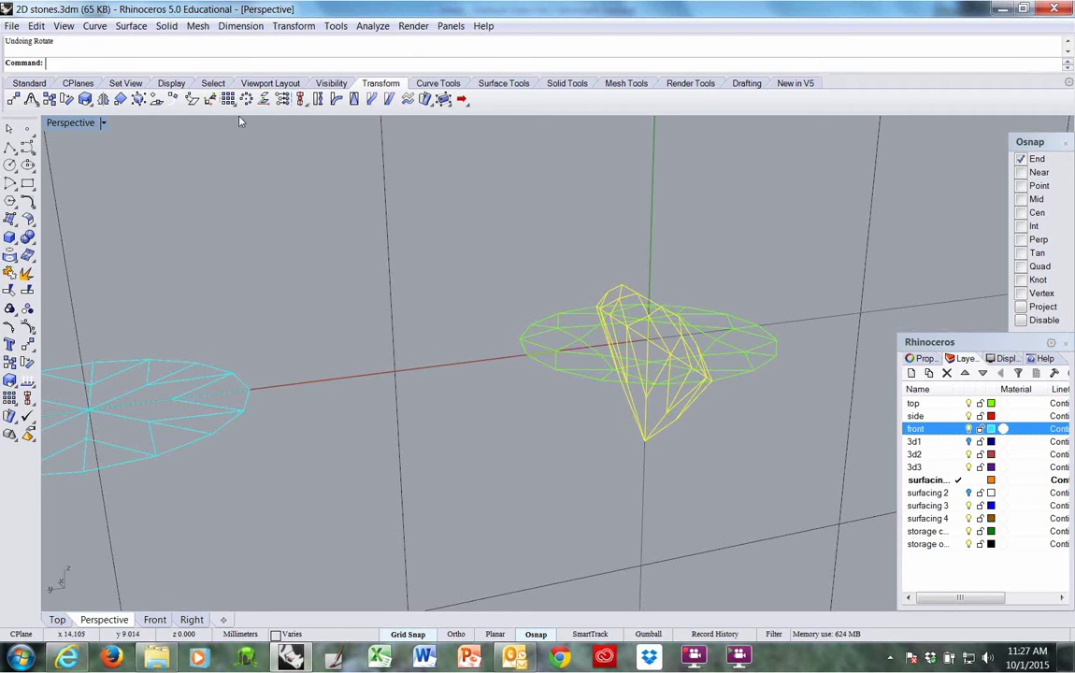
Rotate the side view 90 degrees about the origin, from its culet tip to the horizontal axis toward the front view, laying it flat.
{"action": "left_click", "coordinate": [67, 100]}
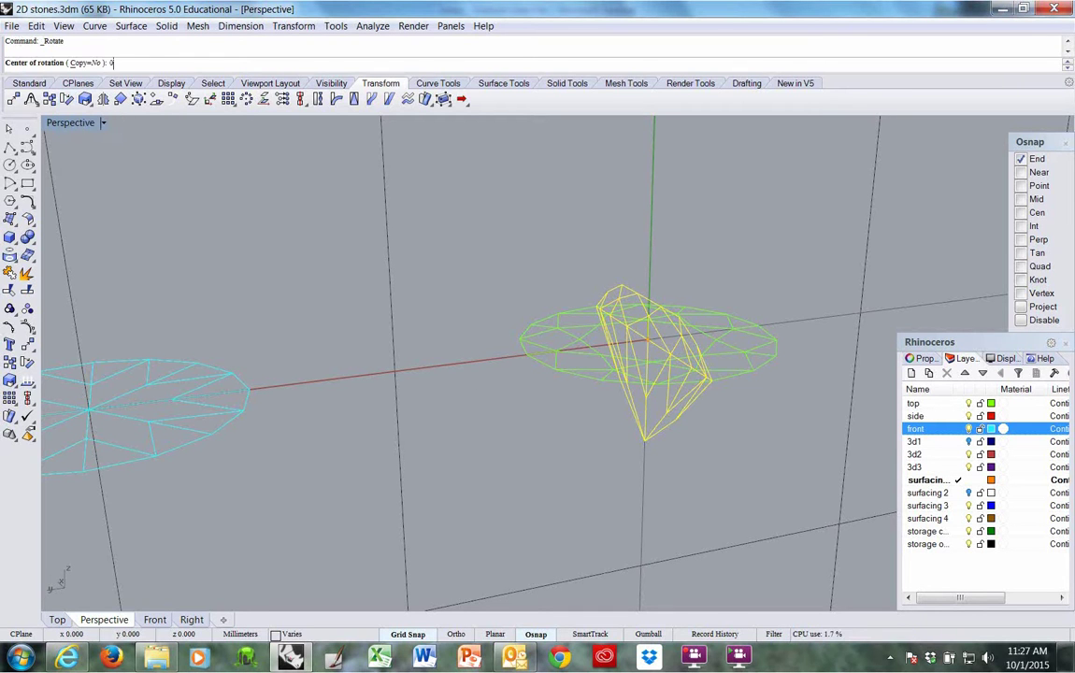
{"action": "type", "text": "0"}
{"action": "key", "text": "Return"}
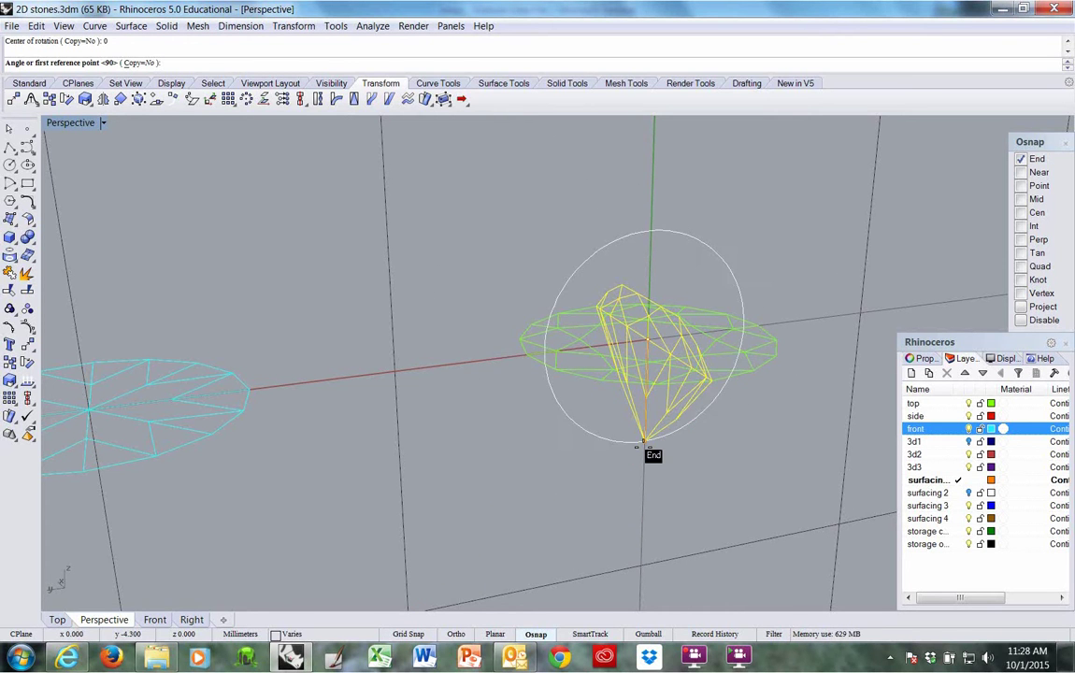
{"action": "left_click", "coordinate": [643, 447]}
{"action": "key", "text": "shift"}
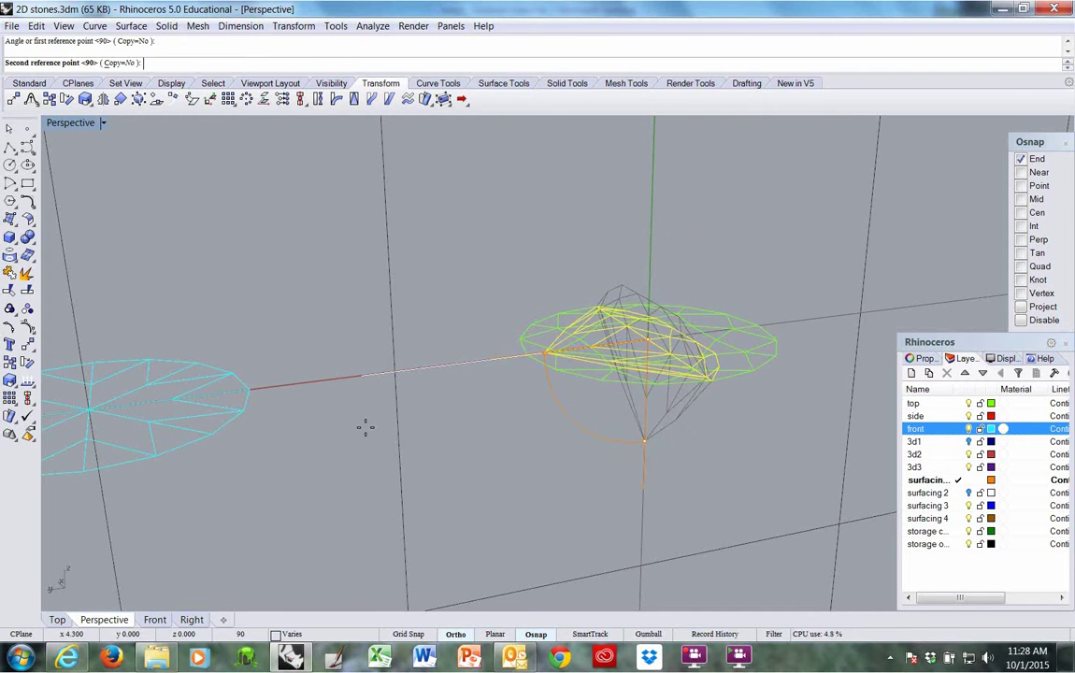
{"action": "left_click", "coordinate": [358, 382]}
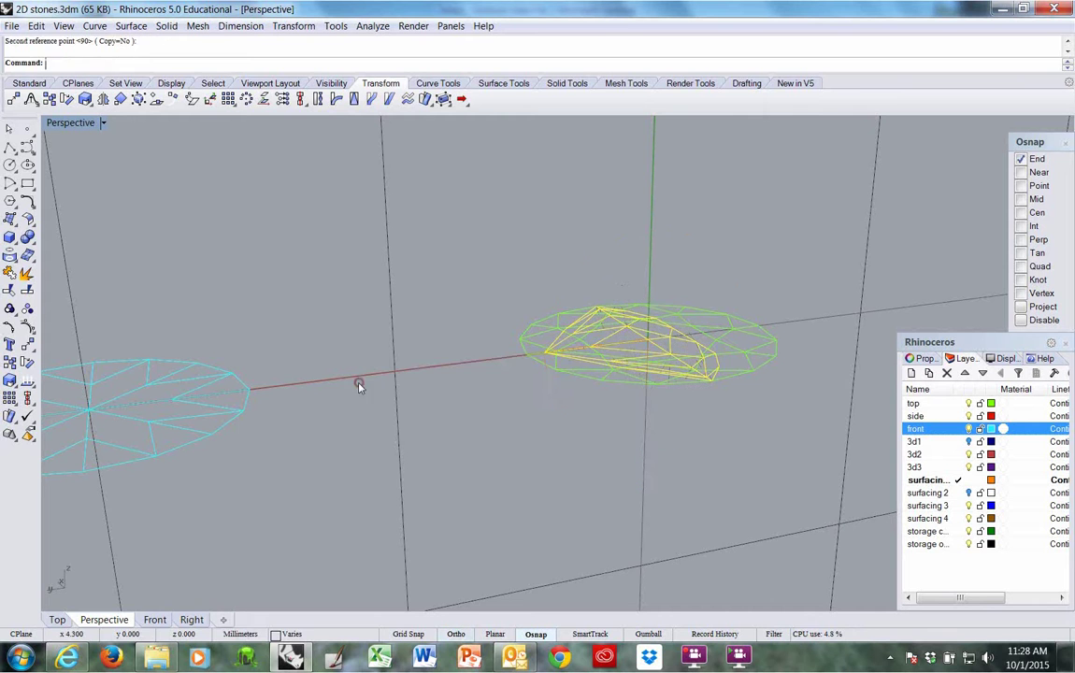
{"action": "right_click_drag", "start_coordinate": [412, 412], "coordinate": [505, 437]}
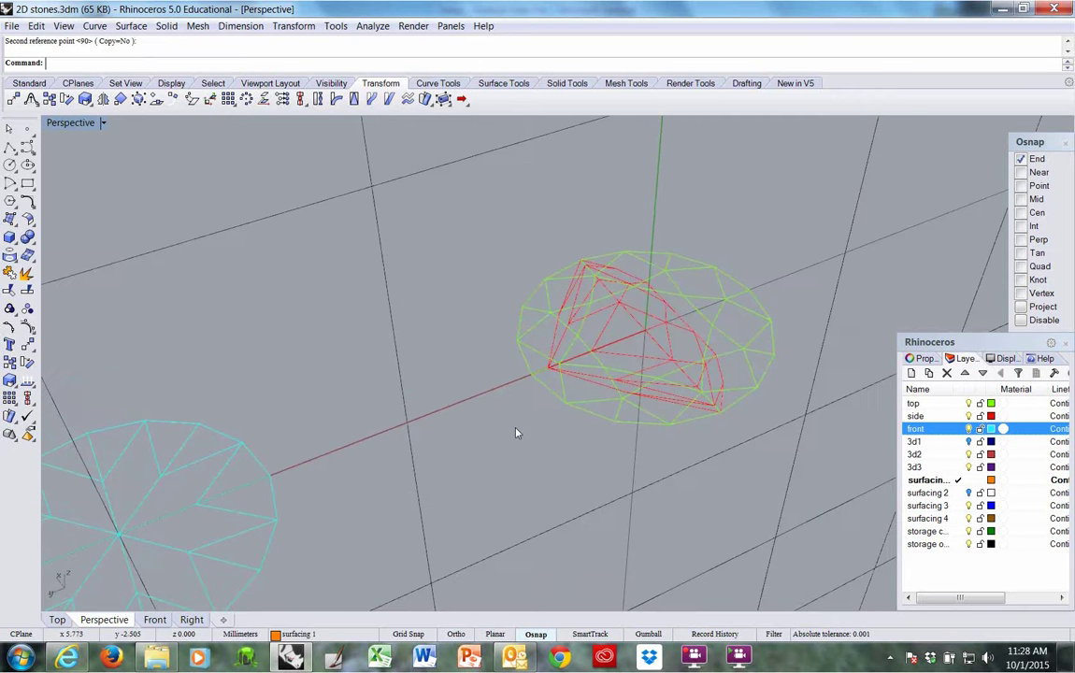
Set the construction plane to world Top and move the side view 10 mm along the Y axis, between the top and front views.
{"action": "key", "text": "F4"}
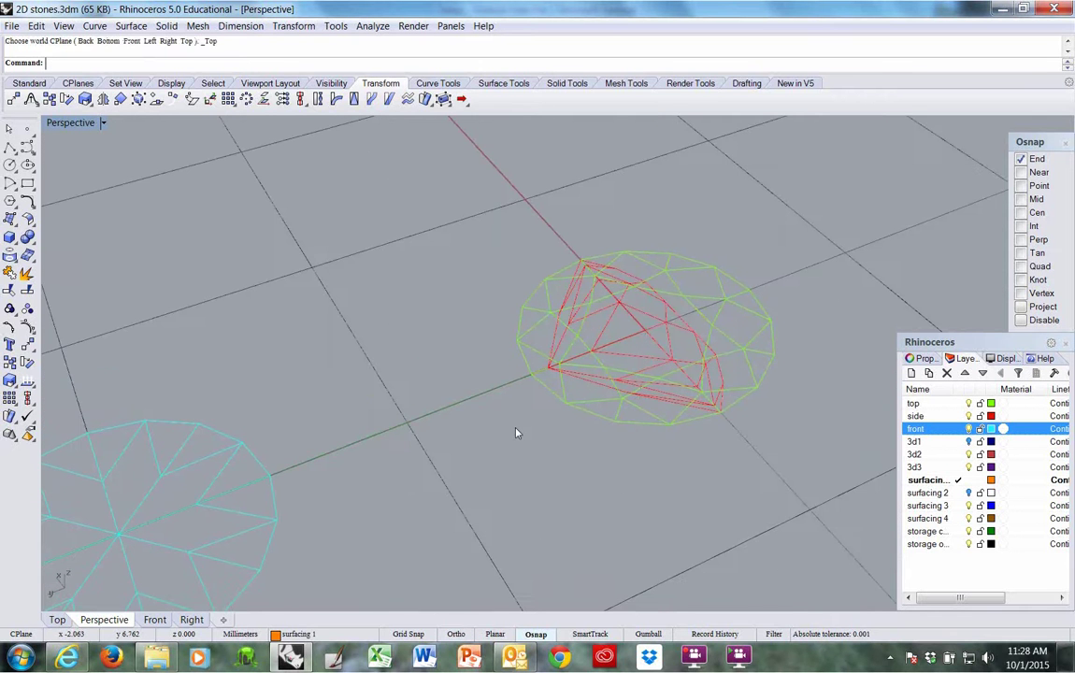
{"action": "left_click", "coordinate": [673, 329]}
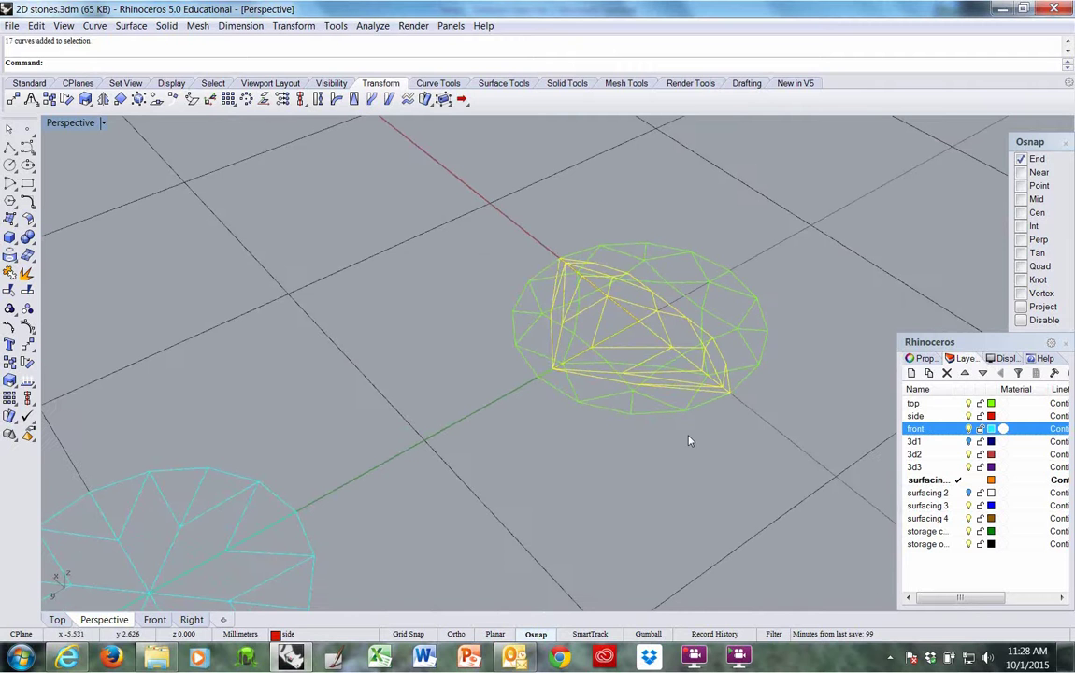
{"action": "type", "text": "m"}
{"action": "key", "text": "Return"}
{"action": "scroll", "coordinate": [796, 457], "scroll_direction": "down", "scroll_amount": 3}
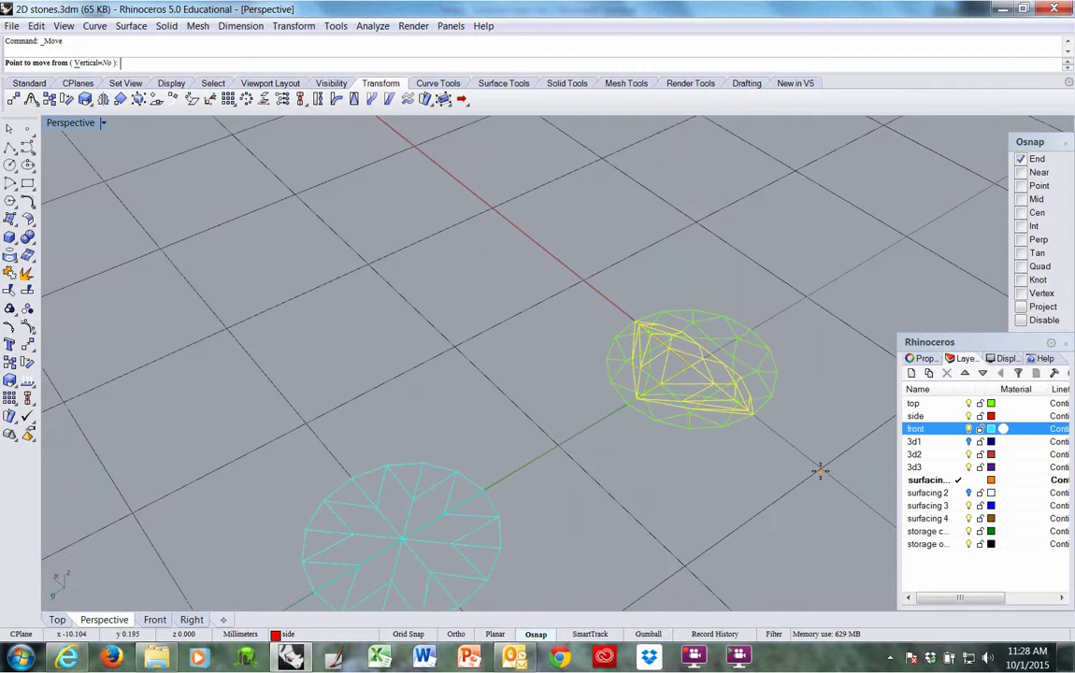
{"action": "left_click", "coordinate": [819, 471]}
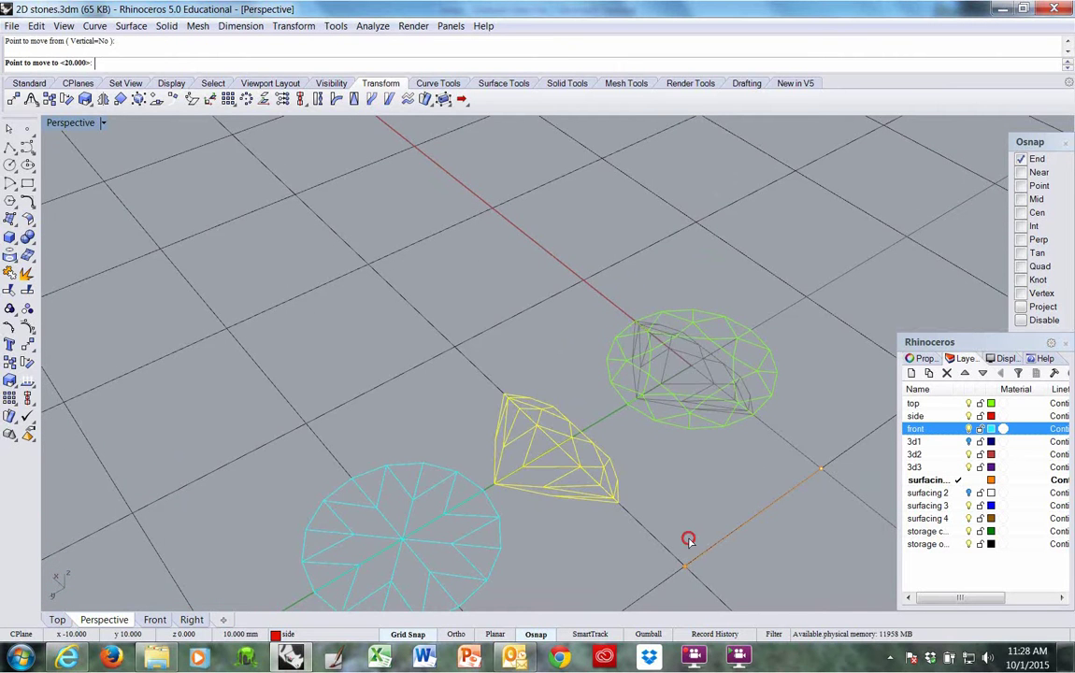
{"action": "left_click", "coordinate": [624, 545]}
{"action": "right_click_drag", "start_coordinate": [623, 544], "coordinate": [552, 371]}
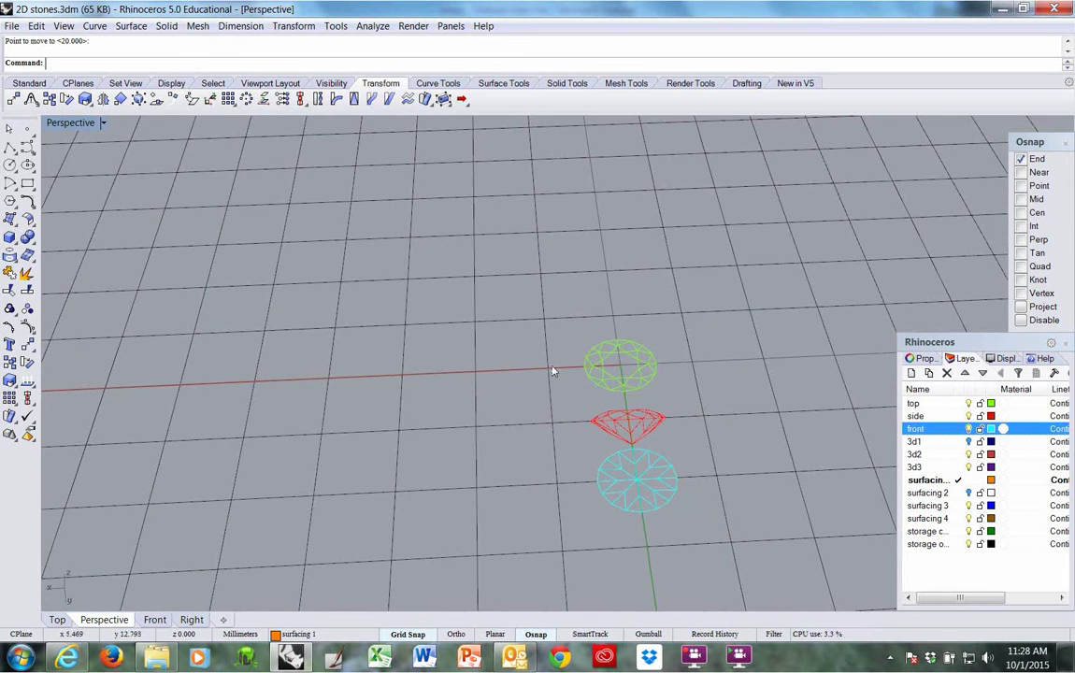
Change the layer of all the top, side and front view curves to 3d3.
{"action": "key", "text": "ctrl+a"}
{"action": "right_click_drag", "start_coordinate": [723, 540], "coordinate": [730, 534]}
{"action": "right_click", "coordinate": [730, 534]}
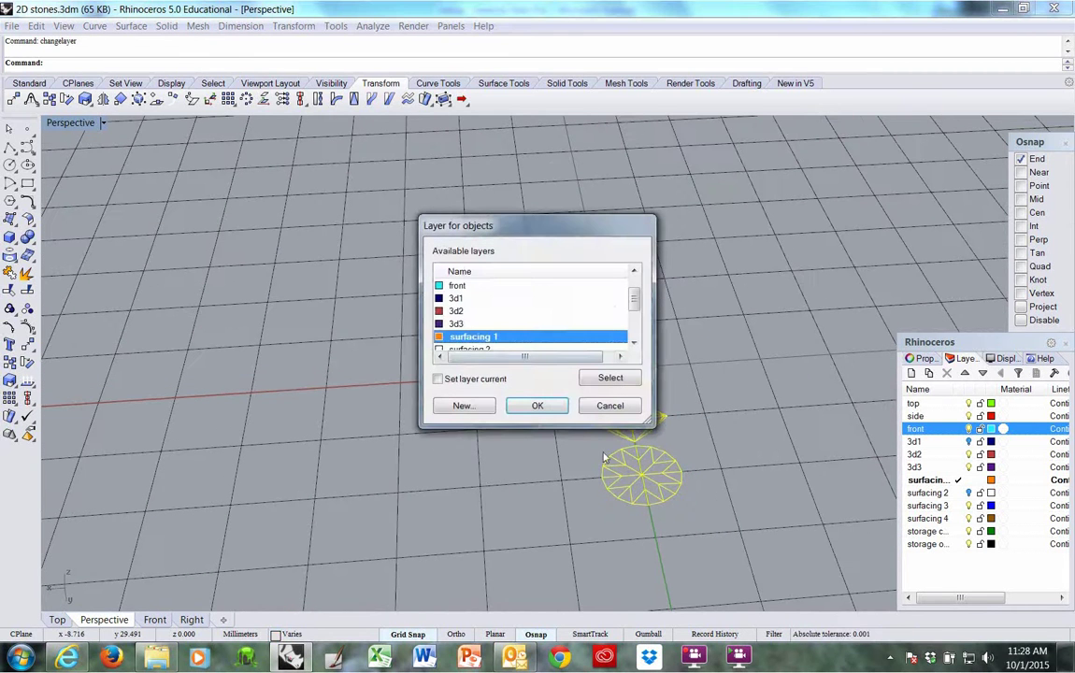
{"action": "left_click_drag", "start_coordinate": [633, 301], "coordinate": [634, 301]}
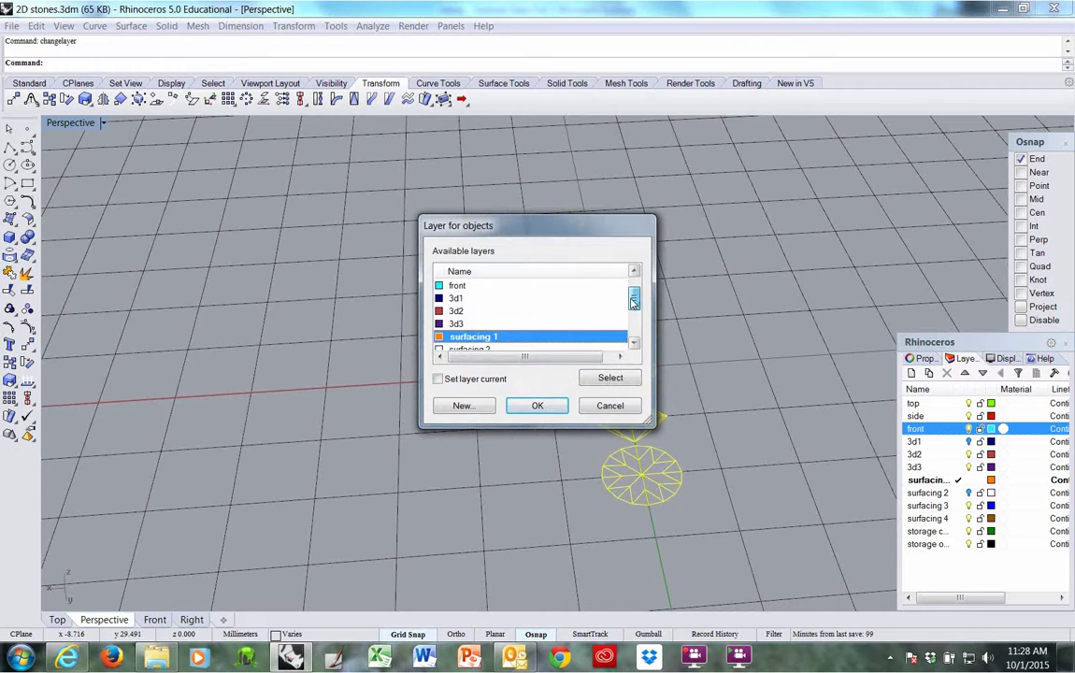
{"action": "left_click", "coordinate": [525, 325]}
{"action": "left_click", "coordinate": [538, 405]}
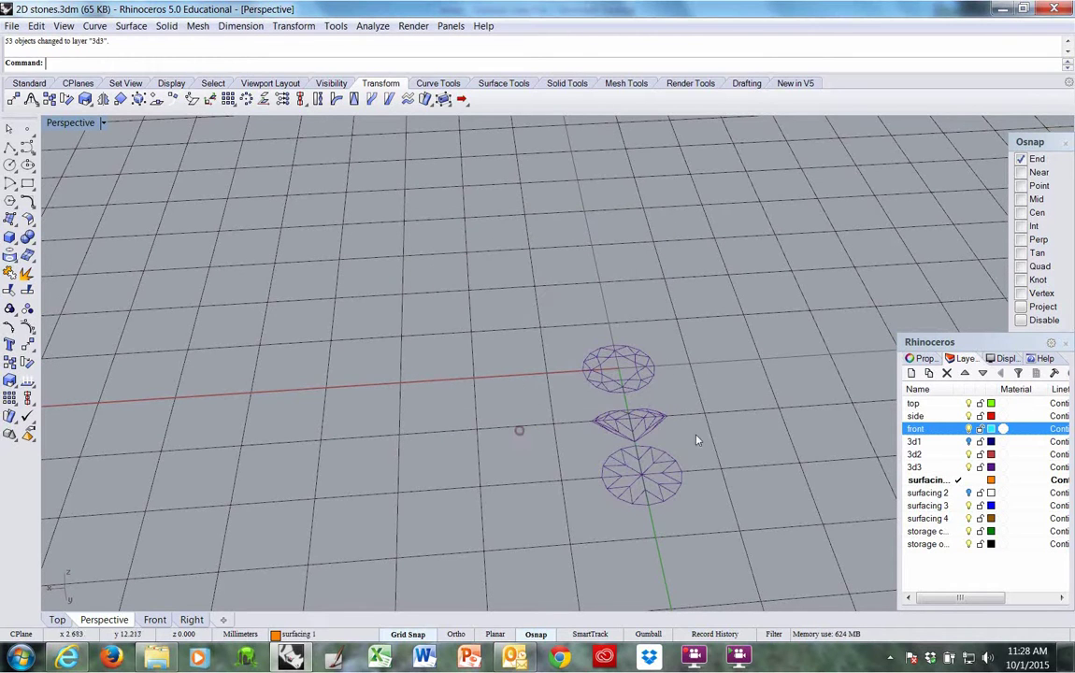
Turn on the surfacing 2 layer and inspect its 3D stone by briefly hiding and restoring the 3d3 layer.
{"action": "right_click_drag", "start_coordinate": [696, 440], "coordinate": [861, 462]}
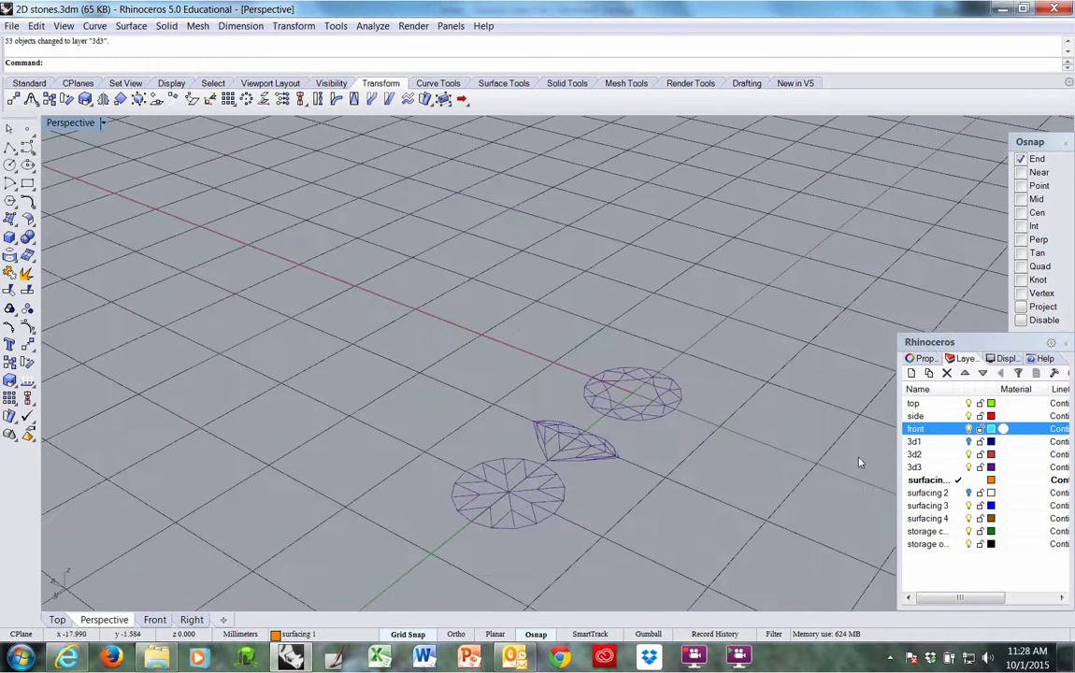
{"action": "left_click", "coordinate": [969, 493]}
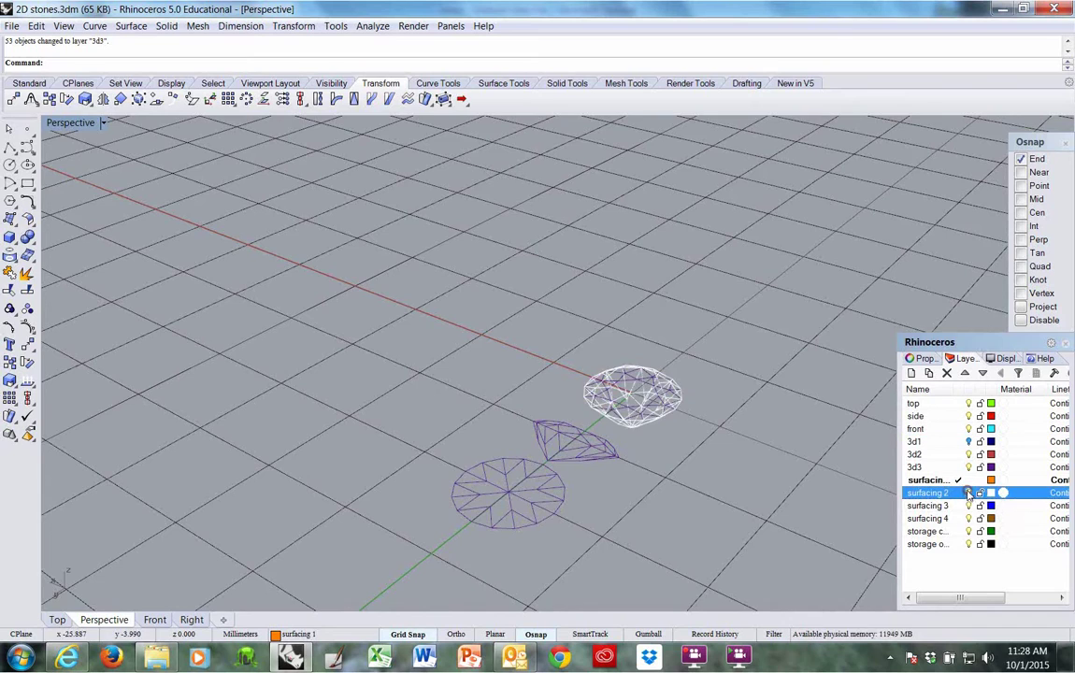
{"action": "right_click_drag", "start_coordinate": [720, 475], "coordinate": [628, 396]}
{"action": "scroll", "coordinate": [630, 444], "scroll_direction": "up", "scroll_amount": 4}
{"action": "left_click", "coordinate": [969, 467]}
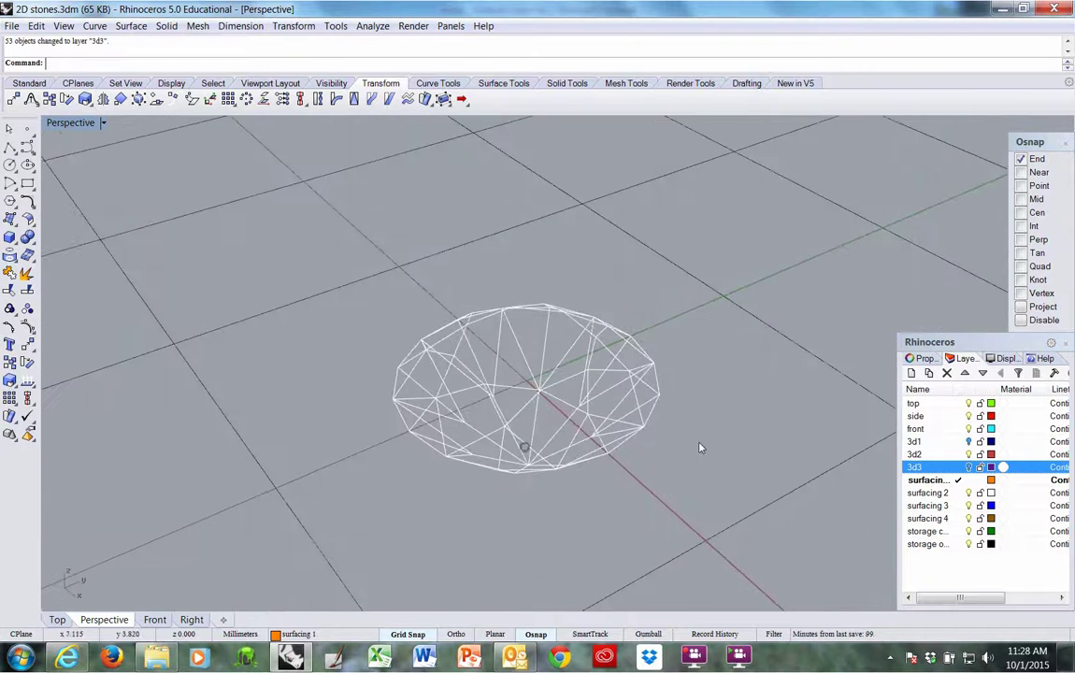
{"action": "left_click", "coordinate": [968, 466]}
{"action": "scroll", "coordinate": [653, 450], "scroll_direction": "down", "scroll_amount": 5}
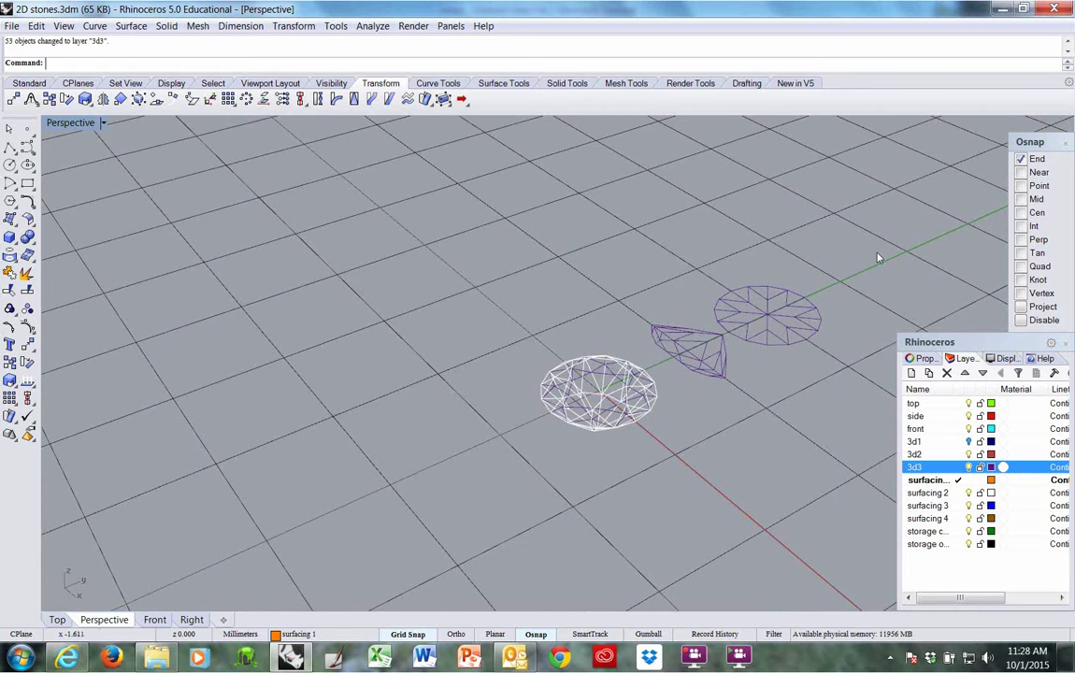
Rotate the side and front views together 180 degrees about the origin, to the opposite side of the top view.
{"action": "left_click_drag", "start_coordinate": [623, 208], "coordinate": [899, 404]}
{"action": "right_click_drag", "start_coordinate": [754, 403], "coordinate": [792, 401]}
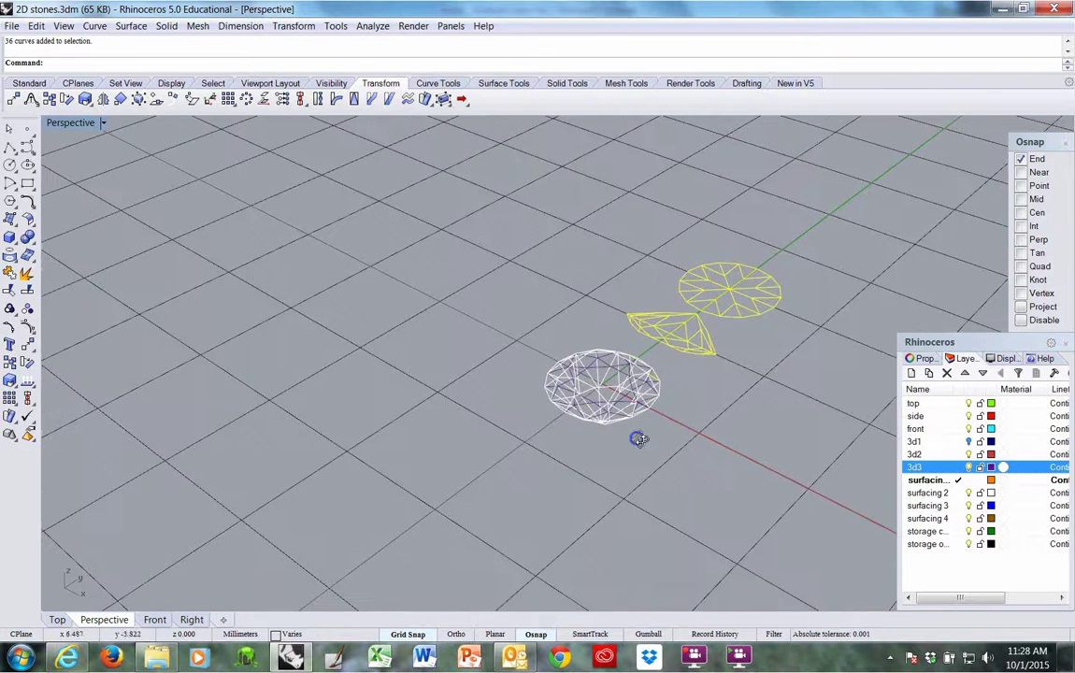
{"action": "right_click_drag", "start_coordinate": [638, 439], "coordinate": [713, 441]}
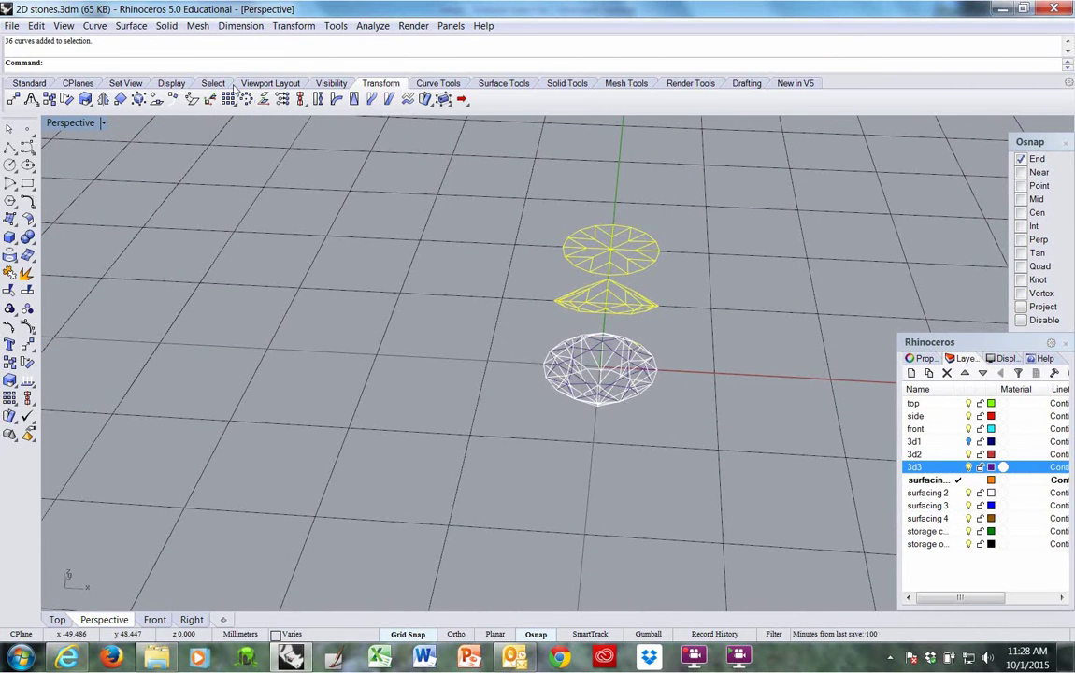
{"action": "left_click", "coordinate": [67, 99]}
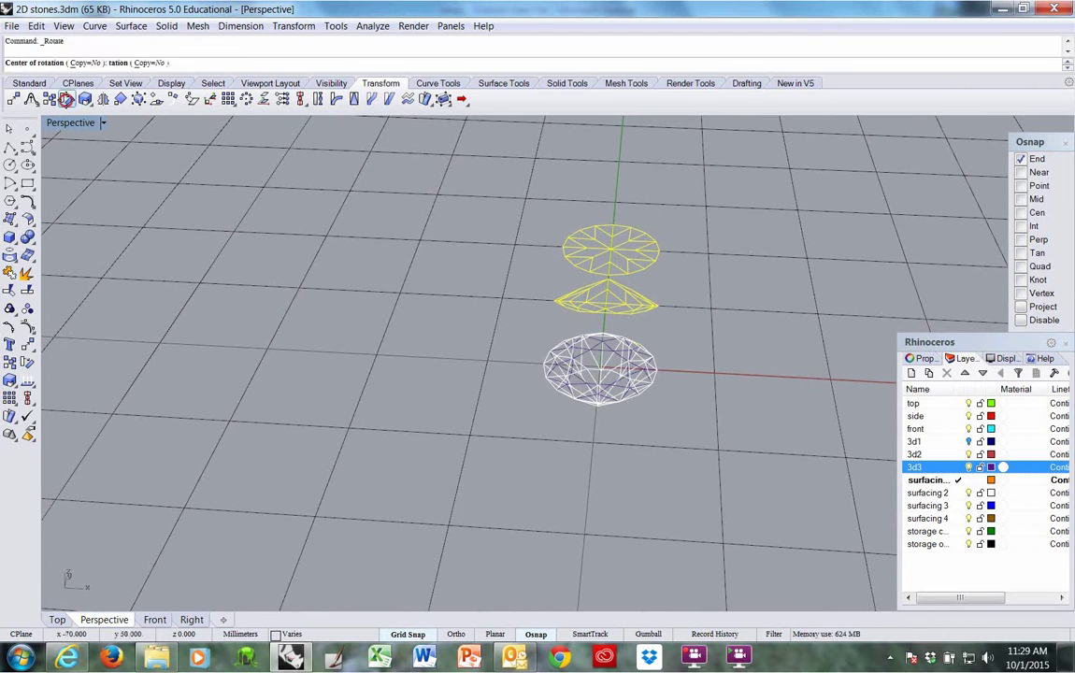
{"action": "type", "text": "0"}
{"action": "key", "text": "Return"}
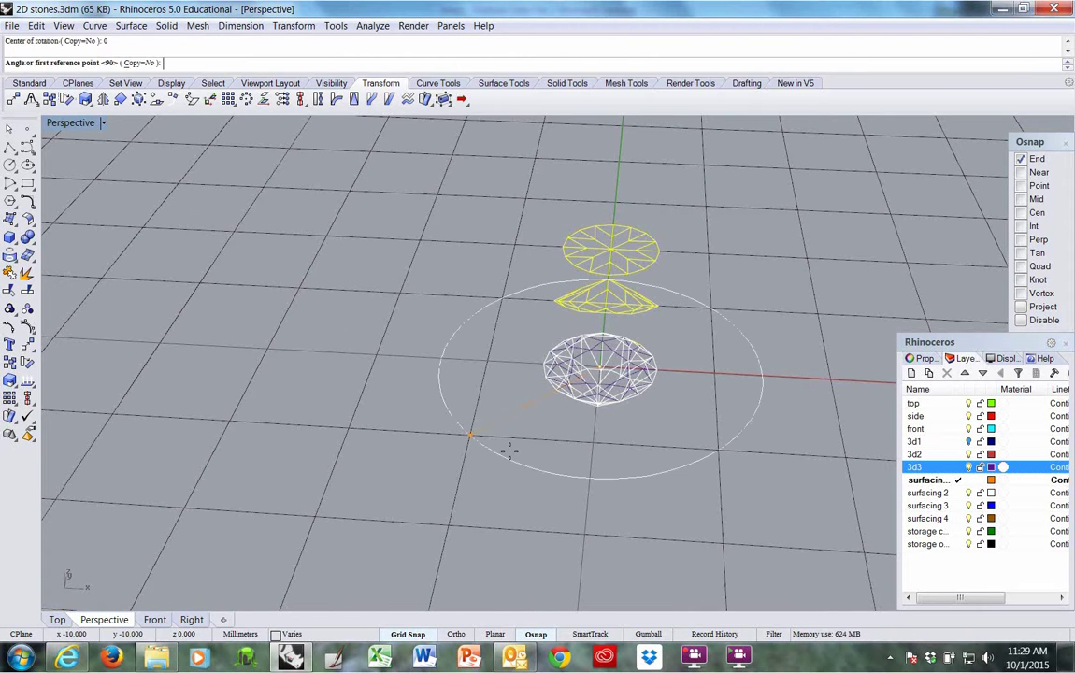
{"action": "type", "text": "180"}
{"action": "key", "text": "Return"}
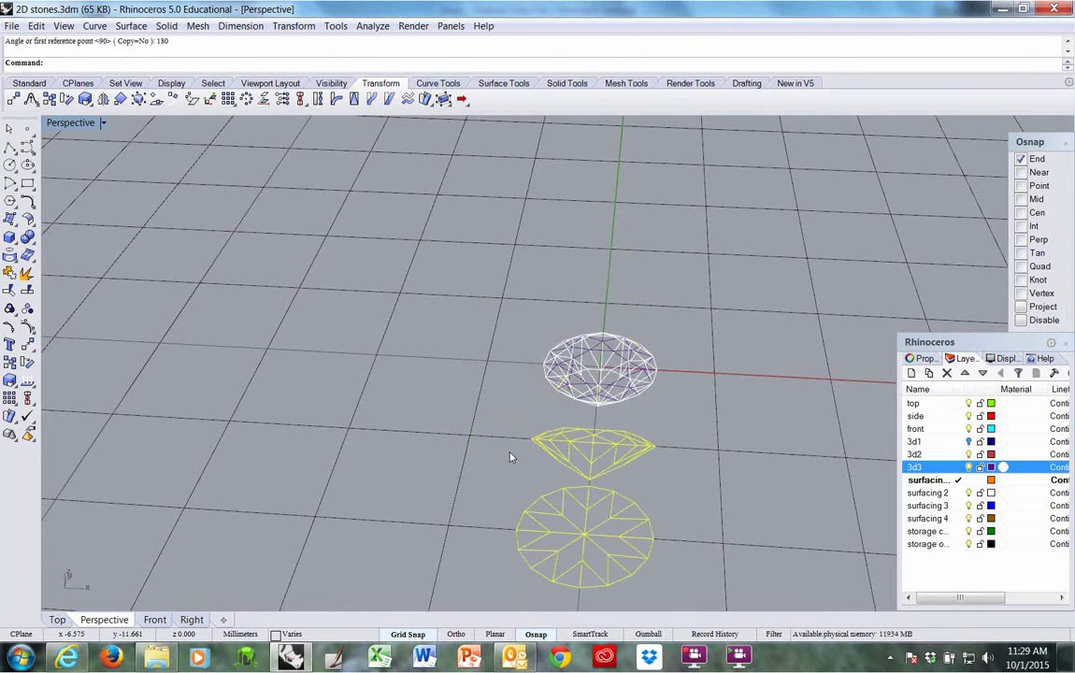
{"action": "key", "text": "Escape"}
Hide the 3d3 layer to isolate the 3D stone wireframe on surfacing 2.
{"action": "right_click_drag", "start_coordinate": [737, 444], "coordinate": [584, 347]}
{"action": "left_click", "coordinate": [970, 480]}
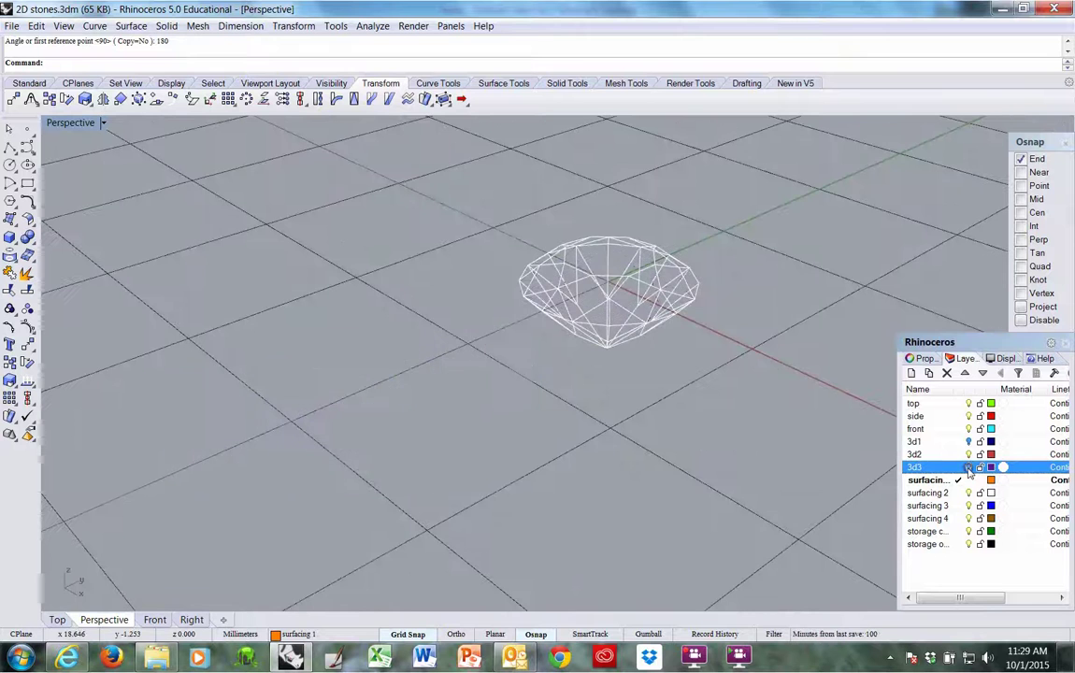
{"action": "mouse_move", "coordinate": [598, 451]}
{"action": "right_mouse_down"}
{"action": "mouse_move", "coordinate": [605, 437]}
{"action": "mouse_move", "coordinate": [605, 449]}
{"action": "right_mouse_up"}
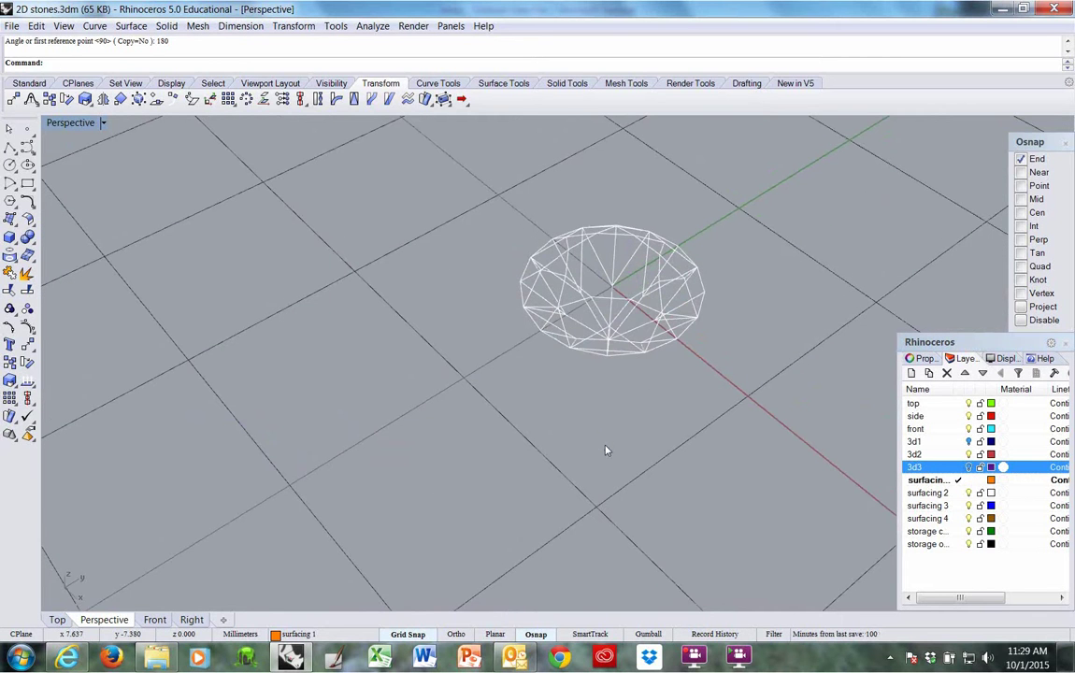